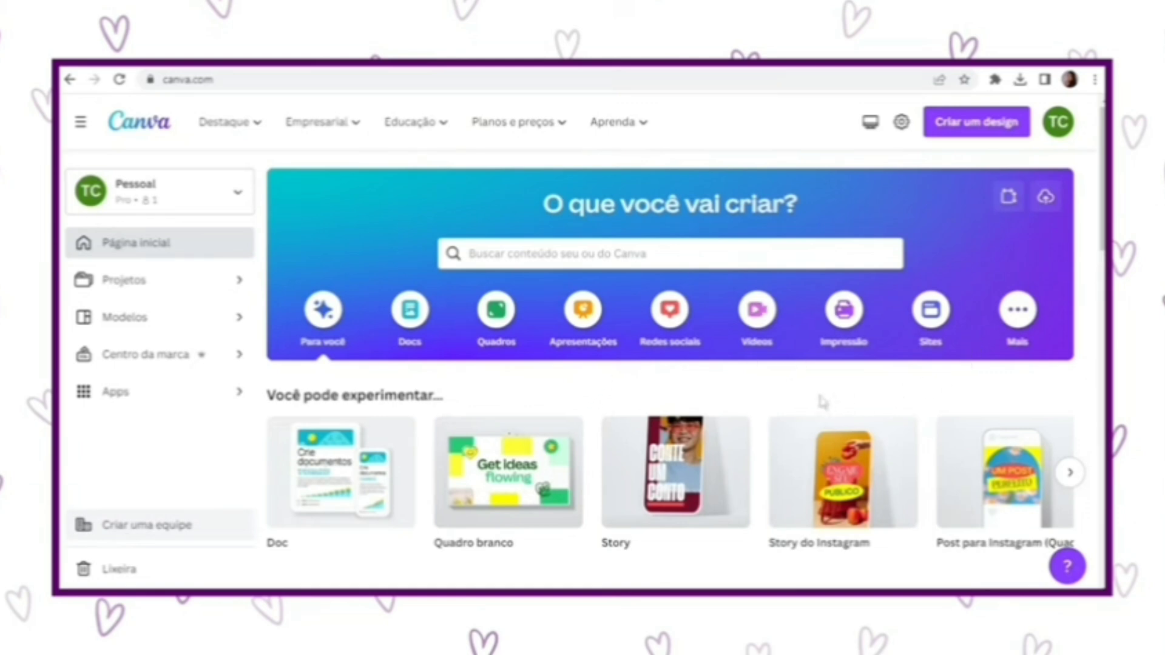
# Create a blank 1080 × 1920 px Story design and add the uploaded photo of the couple on the road.
pyautogui.moveTo(650, 522)
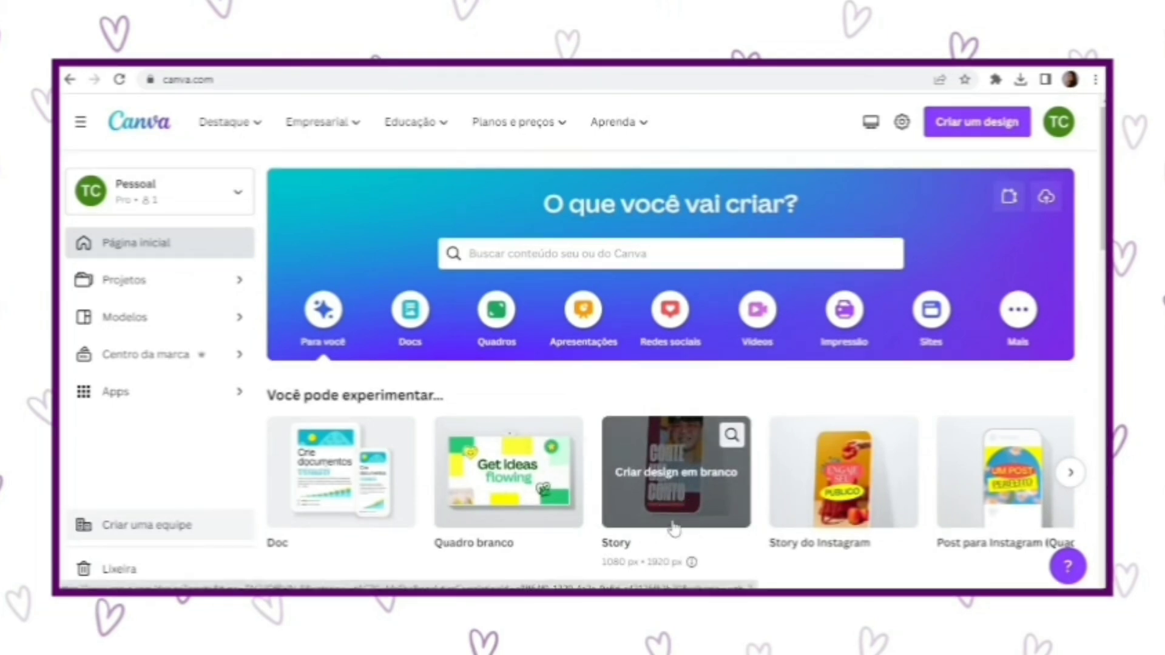
pyautogui.click(667, 468)
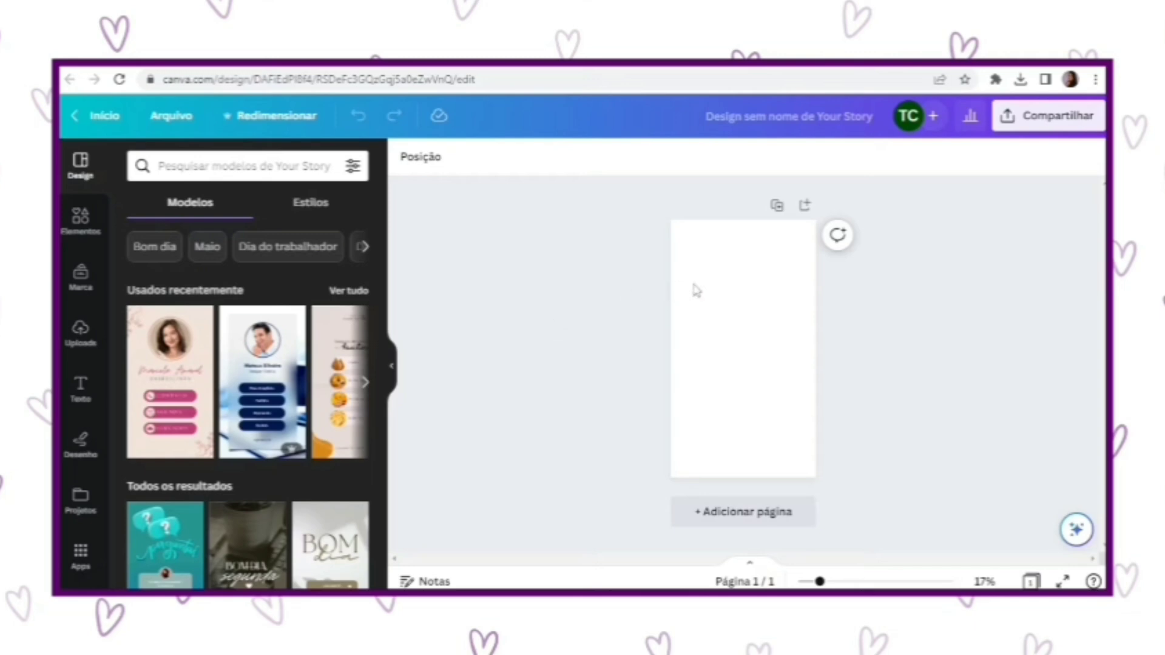
pyautogui.click(79, 342)
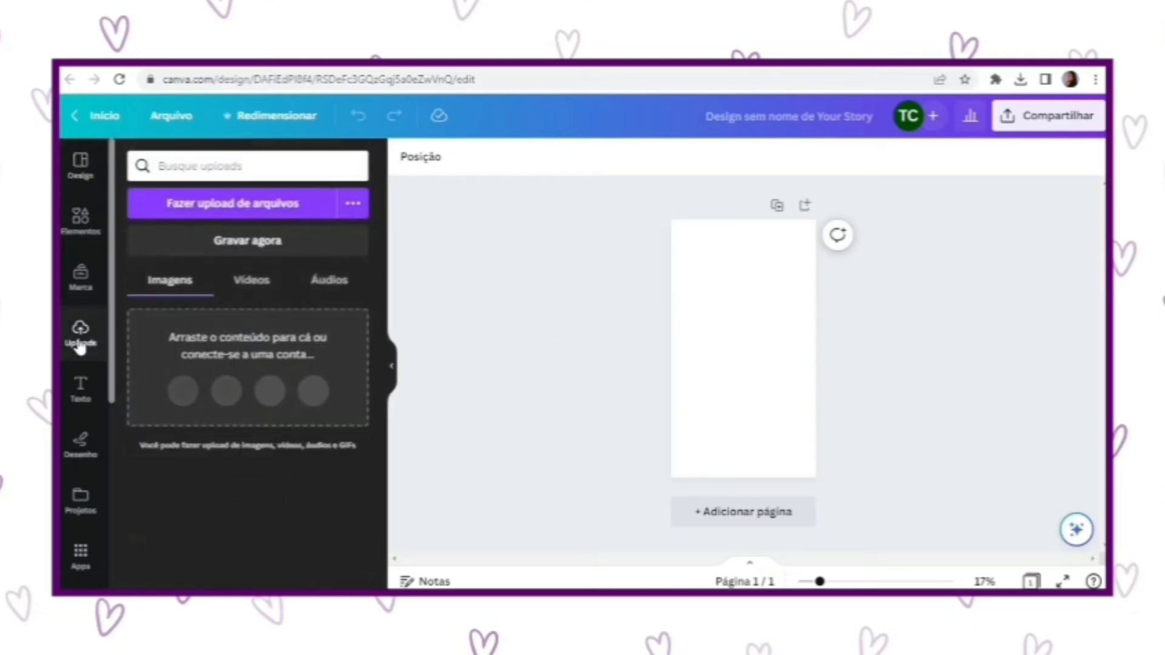
pyautogui.click(158, 400)
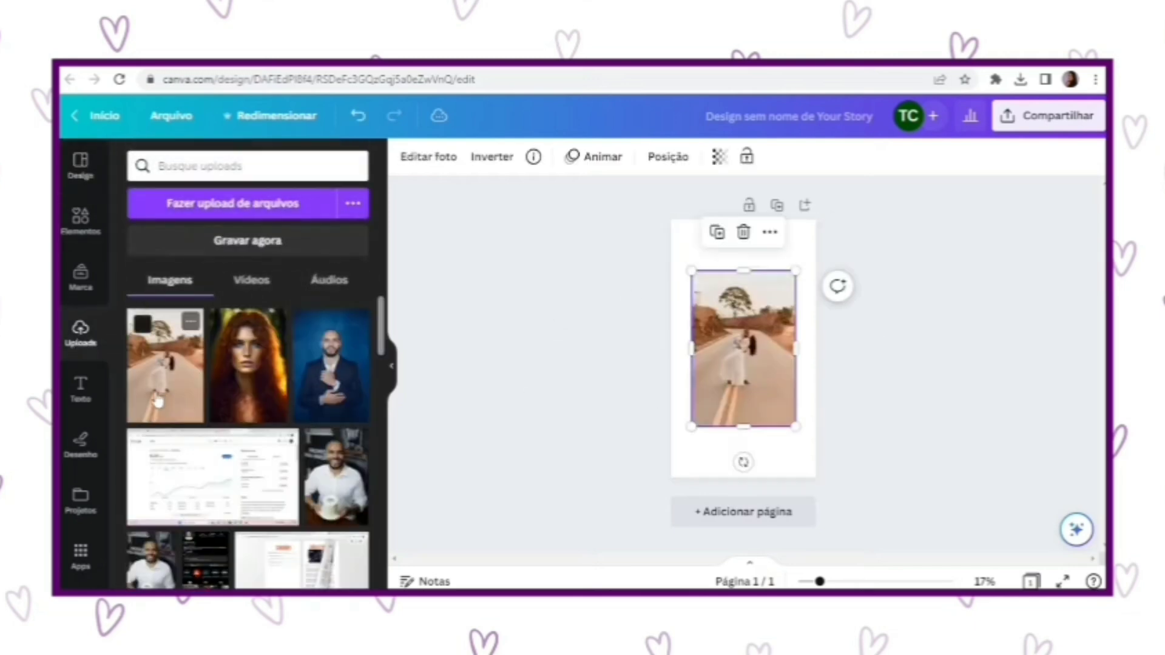
# Enlarge the couple photo to the full page width and position it so the couple fills the page's upper part.
pyautogui.moveTo(754, 347); pyautogui.dragTo(730, 293)
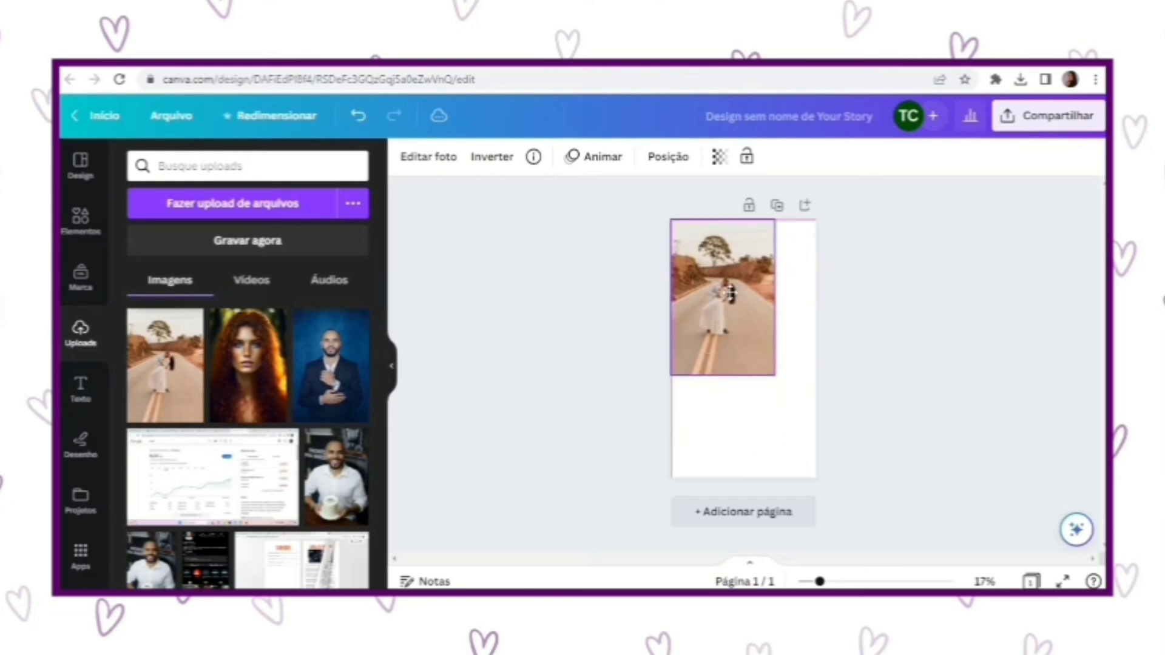
pyautogui.moveTo(774, 375); pyautogui.dragTo(820, 443)
pyautogui.moveTo(786, 402); pyautogui.dragTo(784, 343)
pyautogui.click(974, 358)
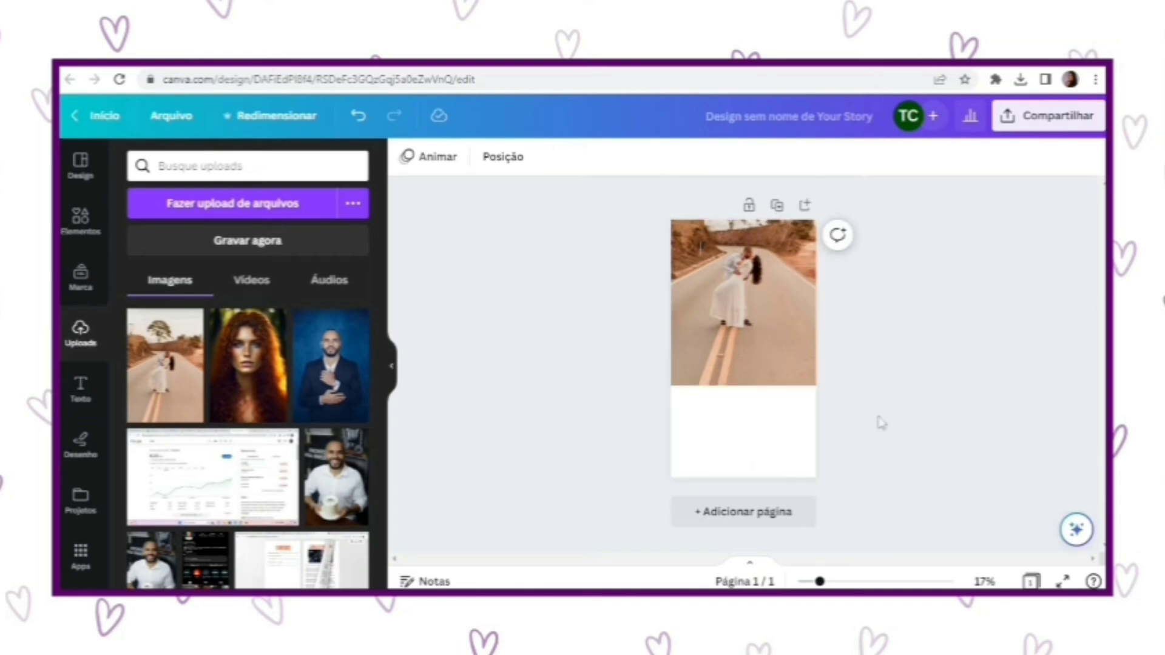
# Search the elements for "paper" and add the white square paper graphic with one torn edge.
pyautogui.click(79, 230)
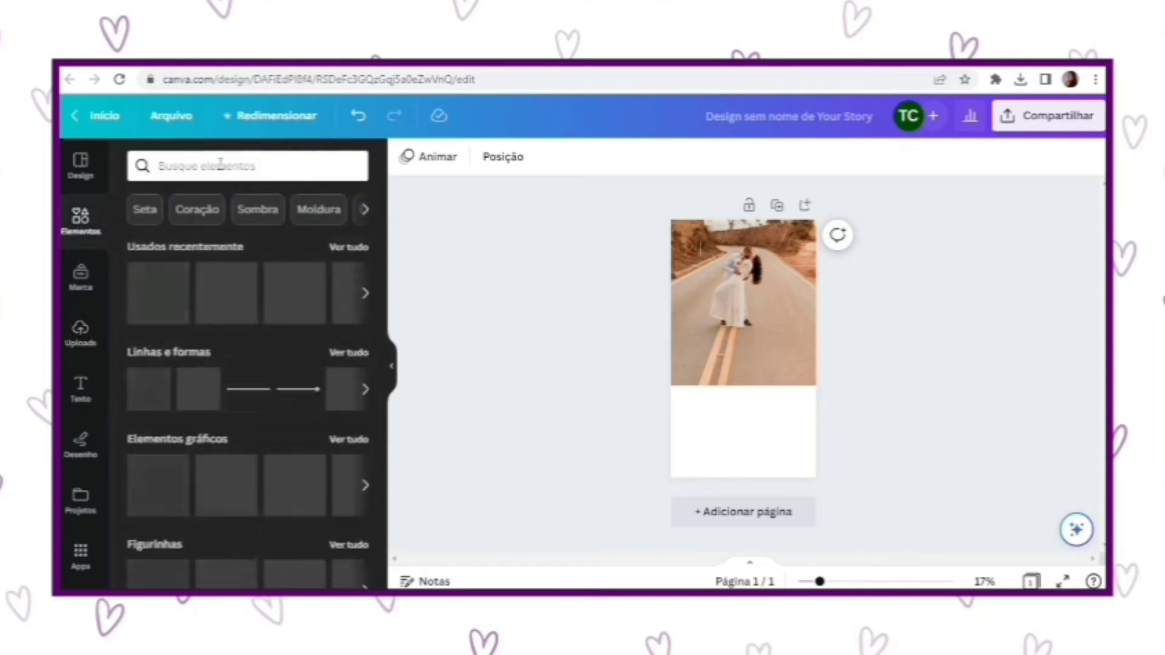
pyautogui.click(221, 165)
pyautogui.write('paper')
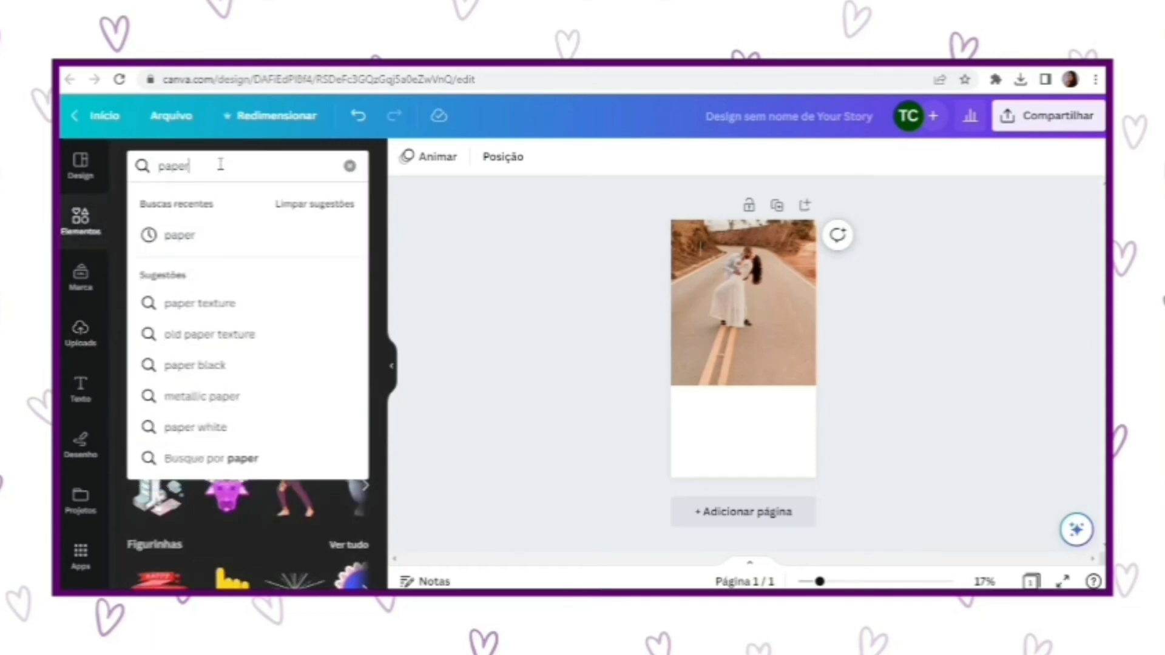
pyautogui.press('Return')
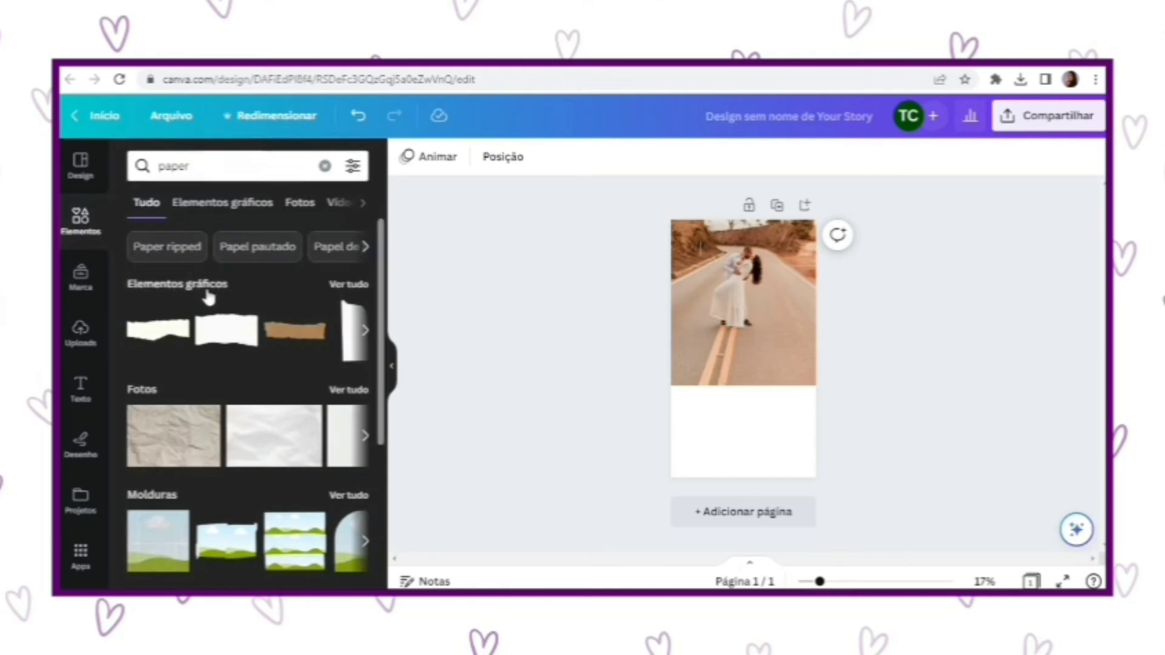
pyautogui.click(346, 285)
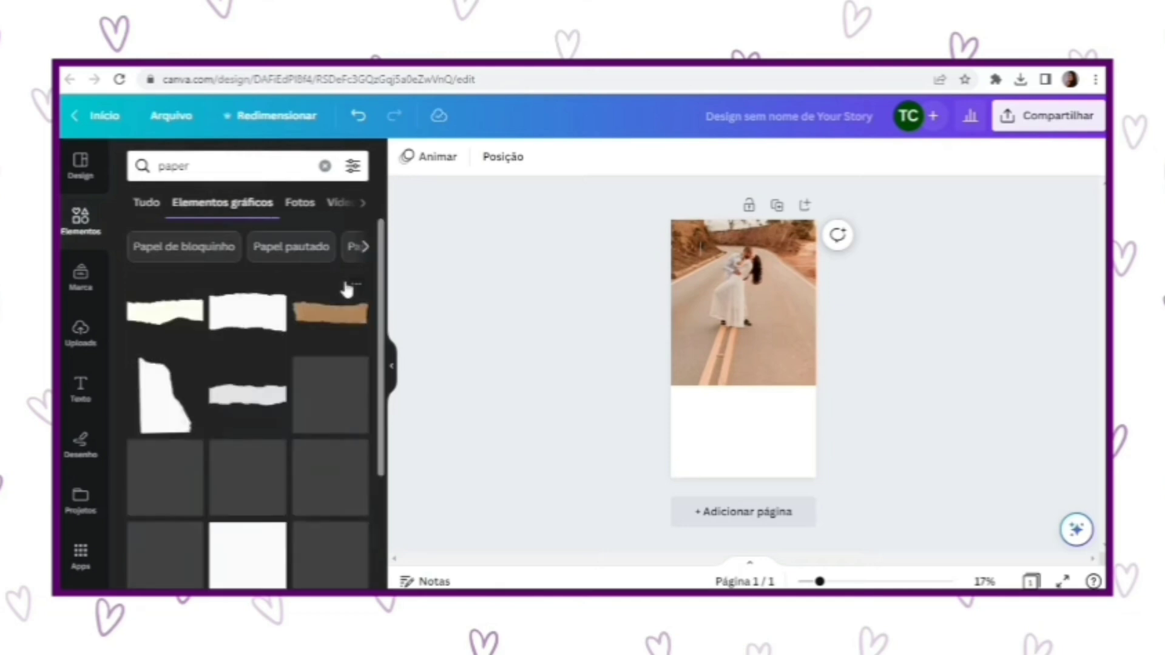
pyautogui.scroll(-3, 311, 324)
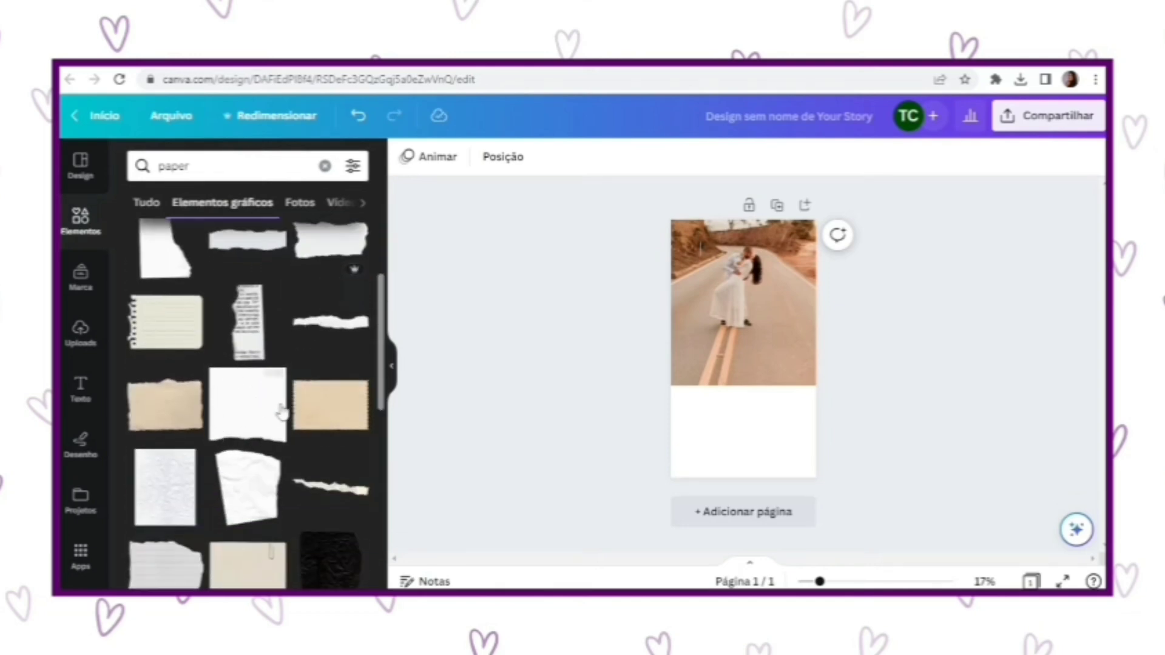
pyautogui.scroll(-2, 236, 437)
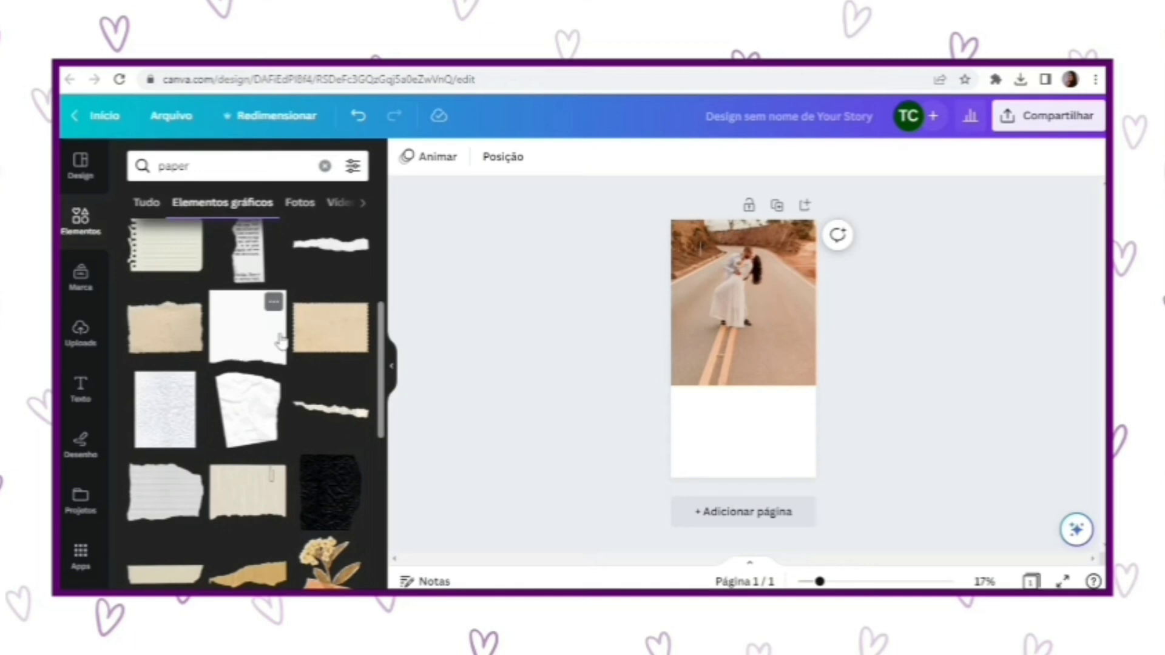
pyautogui.click(238, 330)
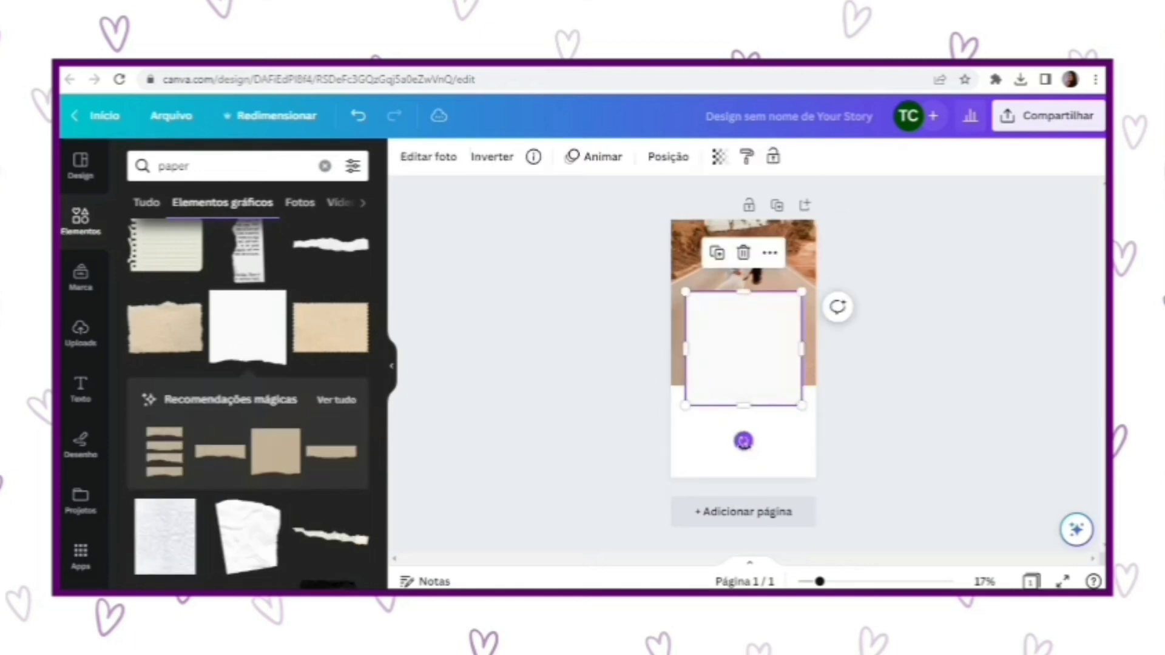
# Rotate the paper so its torn edge faces up, and enlarge it to about 1202 × 1182 px over the page's lower part.
pyautogui.moveTo(743, 441); pyautogui.dragTo(741, 296)
pyautogui.moveTo(754, 356); pyautogui.dragTo(744, 425)
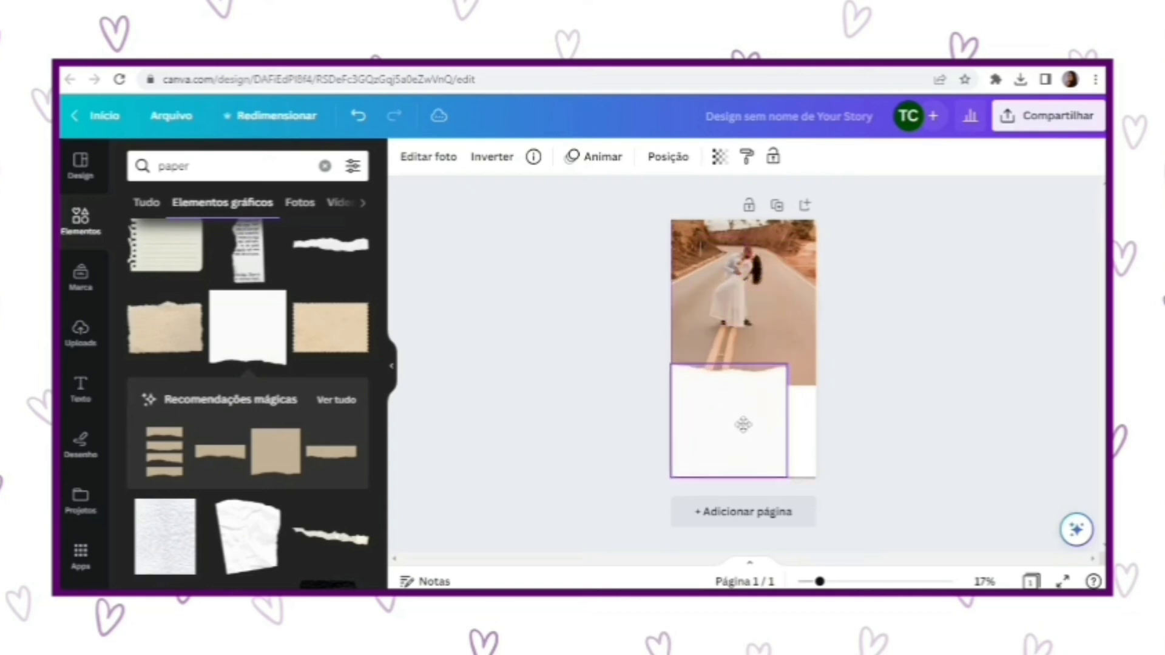
pyautogui.moveTo(787, 364); pyautogui.dragTo(842, 324)
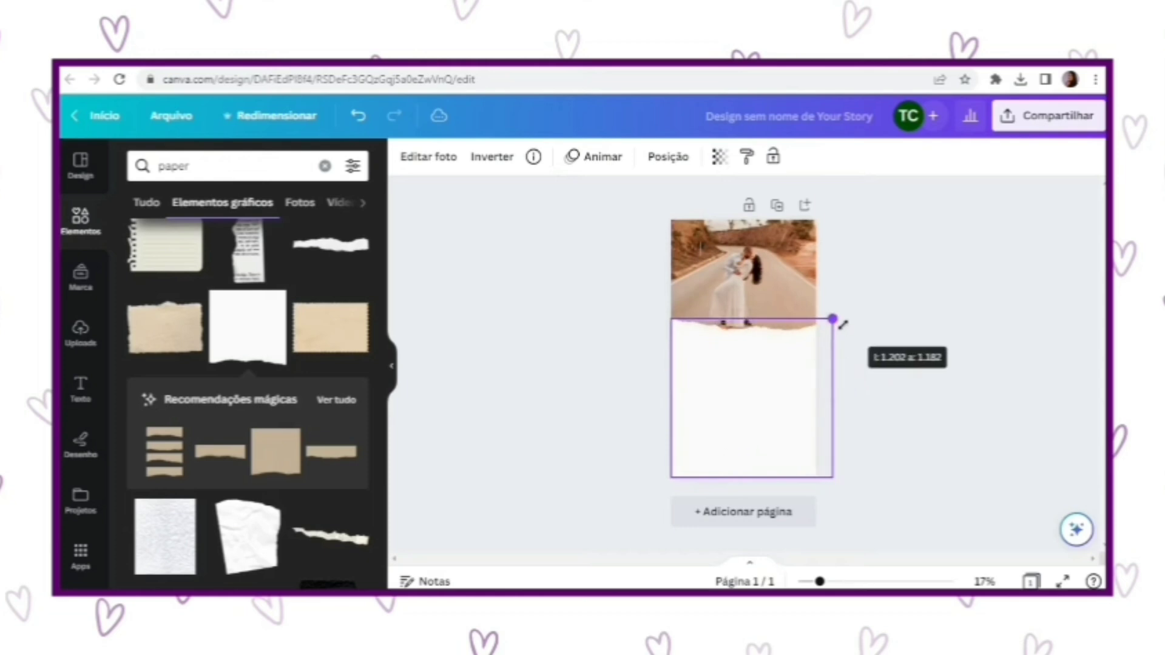
# Centre the paper horizontally over the page's lower part, with its torn edge crossing the photo just below the couple's feet.
pyautogui.moveTo(775, 370); pyautogui.dragTo(767, 382)
pyautogui.click(915, 371)
pyautogui.keyDown('ctrl'); pyautogui.scroll(5, 912, 369); pyautogui.keyUp('ctrl')
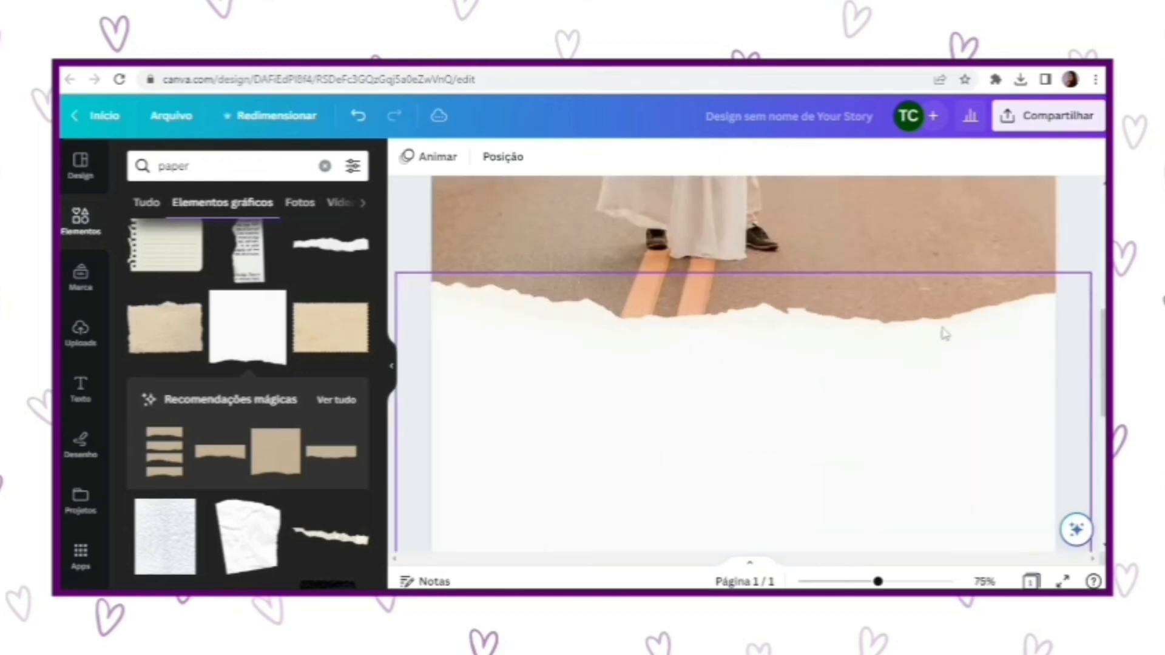
pyautogui.moveTo(959, 395); pyautogui.dragTo(959, 376)
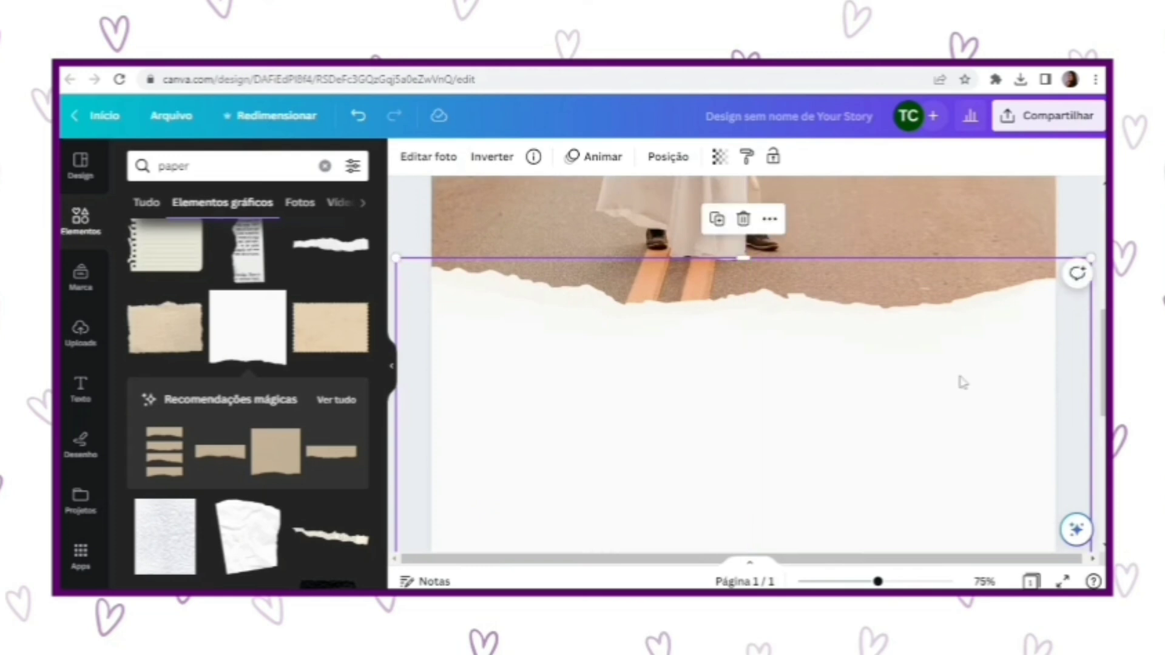
pyautogui.keyDown('ctrl'); pyautogui.scroll(-5, 963, 382); pyautogui.keyUp('ctrl')
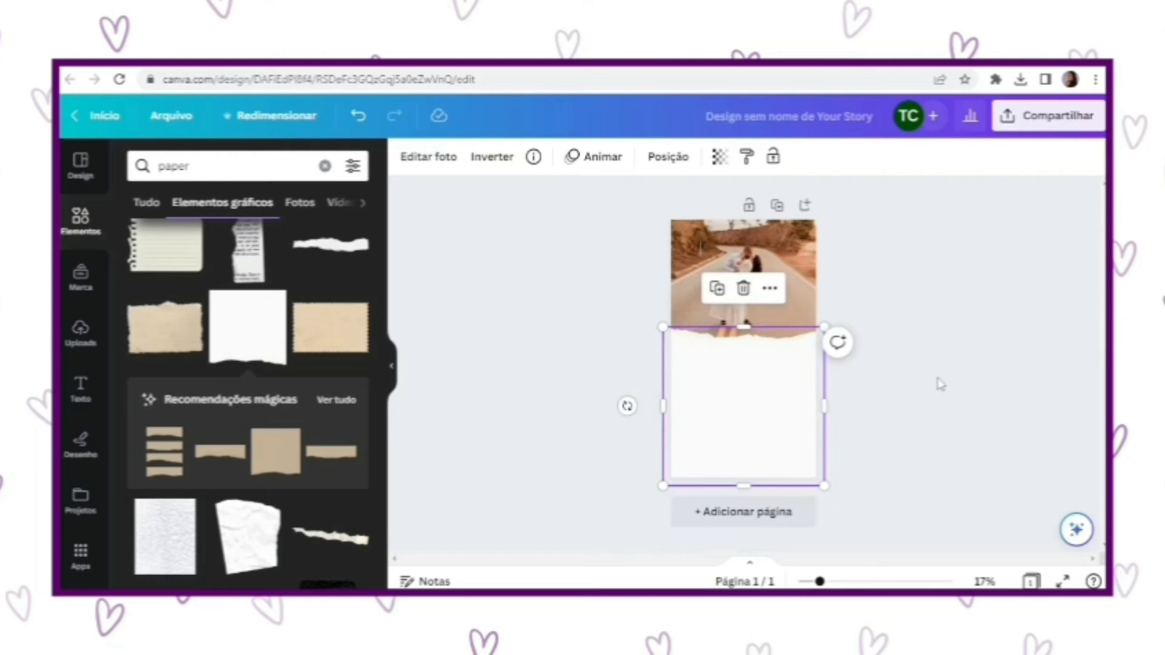
# Apply the custom (Personalizado) Duotone effect to the torn paper.
pyautogui.click(427, 158)
pyautogui.scroll(-3, 304, 249)
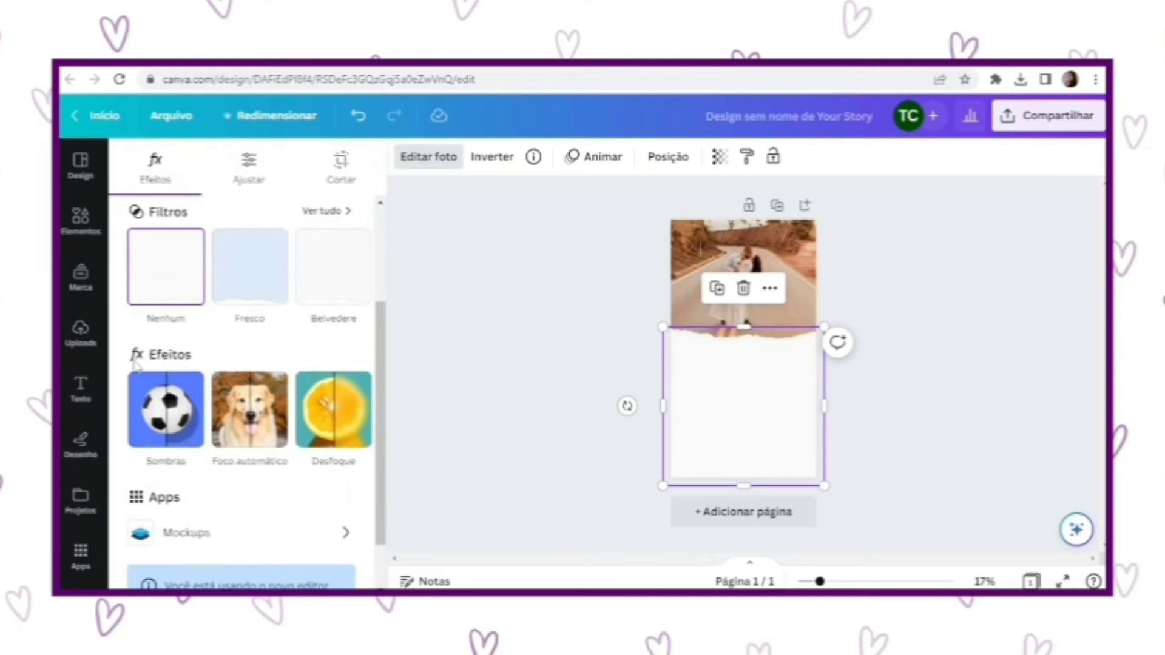
pyautogui.click(356, 414)
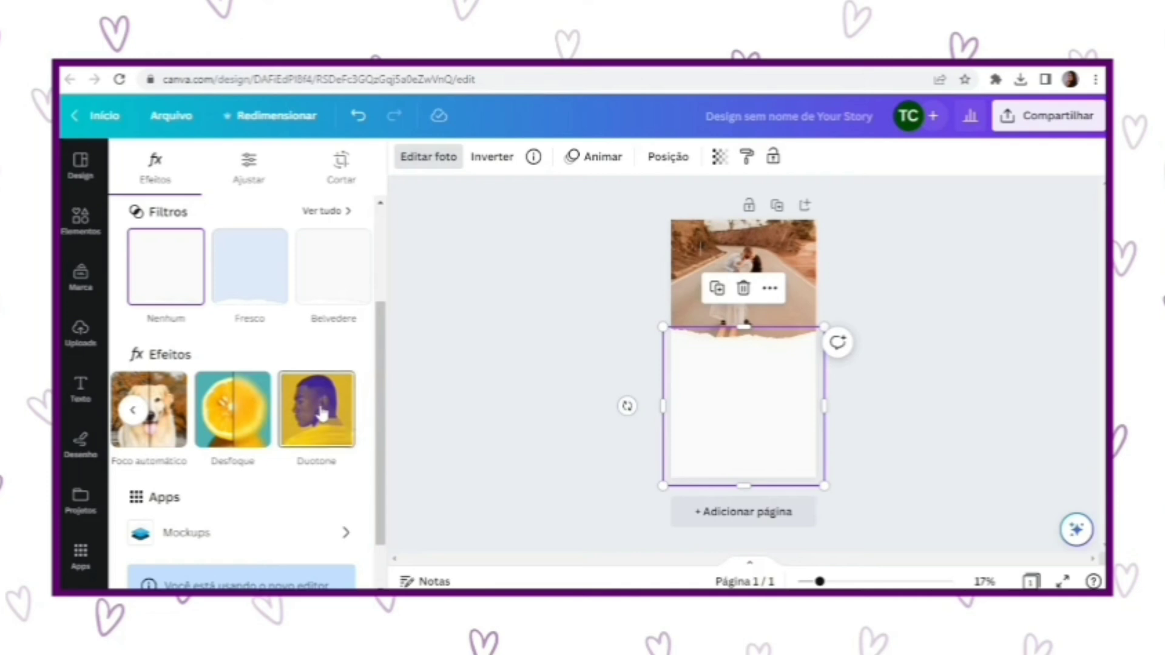
pyautogui.click(322, 414)
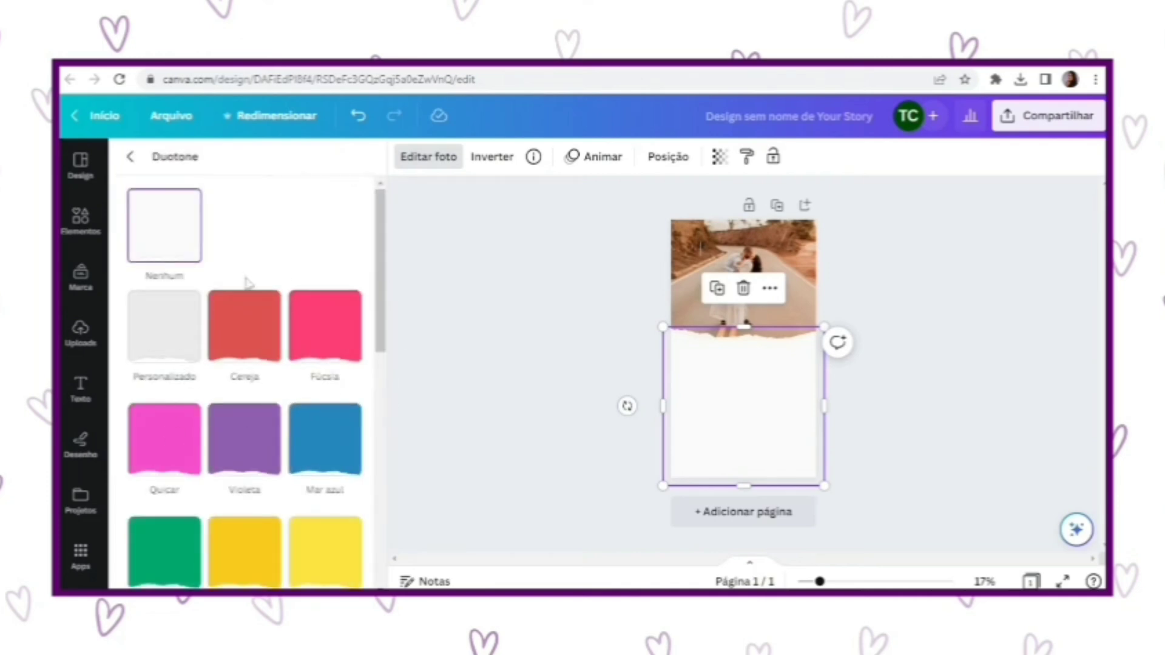
pyautogui.click(165, 330)
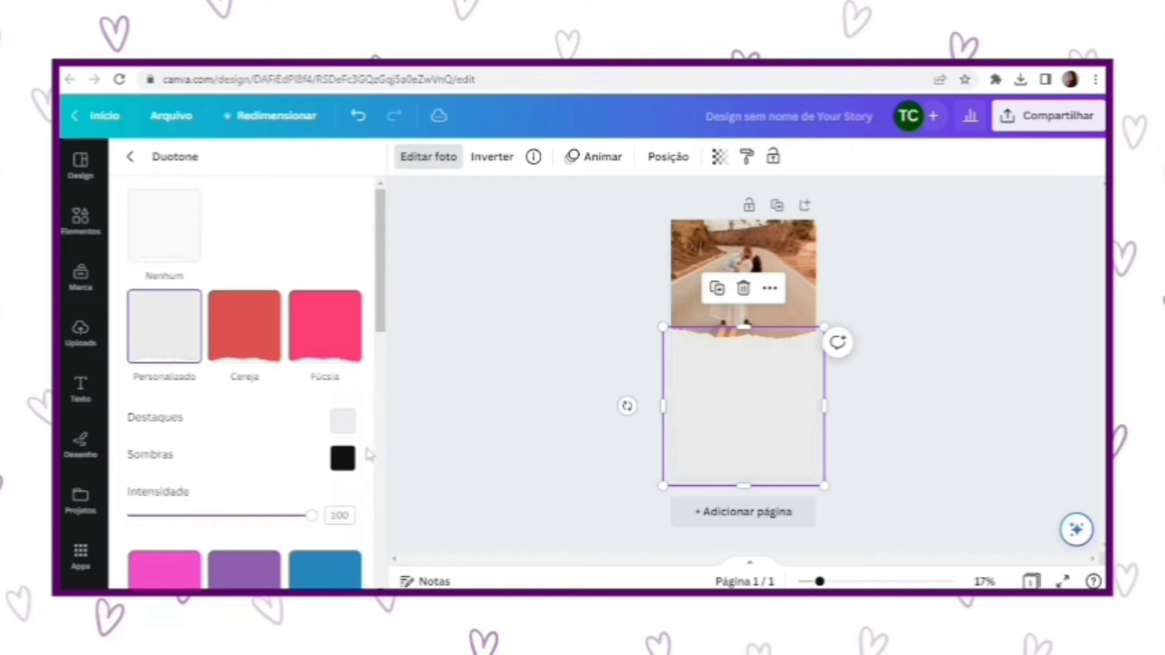
# Set both the highlights and shadows colours of the paper's Duotone effect to white, #FFFFFF.
pyautogui.click(340, 420)
pyautogui.write('FFFFFF')
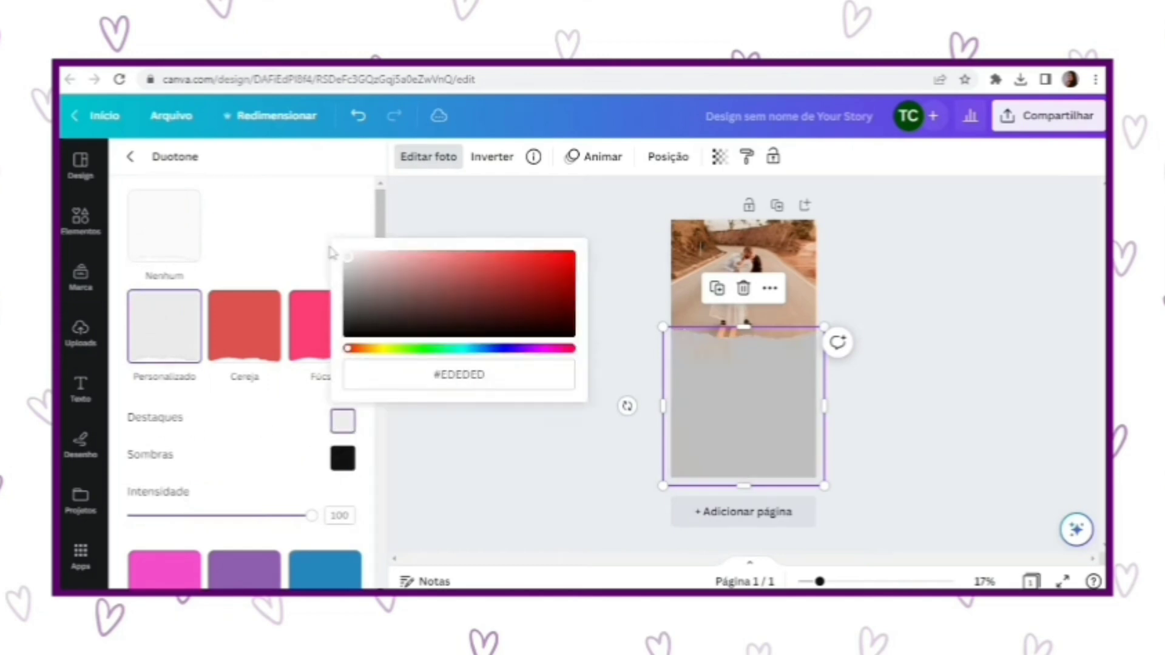
pyautogui.click(343, 458)
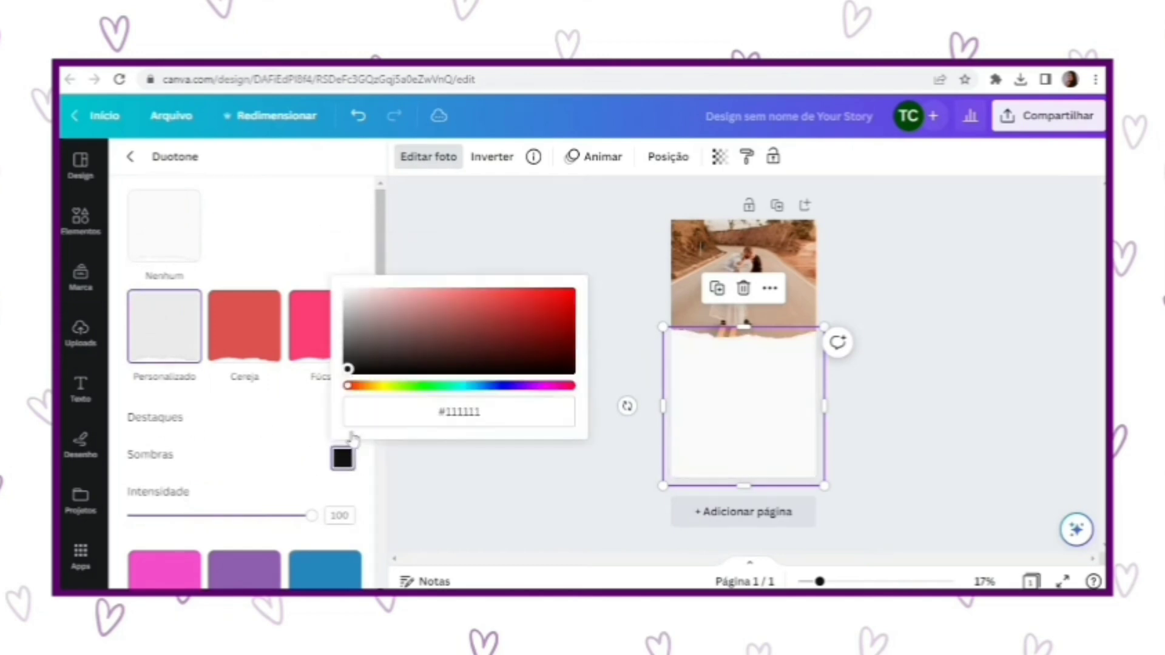
pyautogui.moveTo(369, 349); pyautogui.dragTo(315, 272)
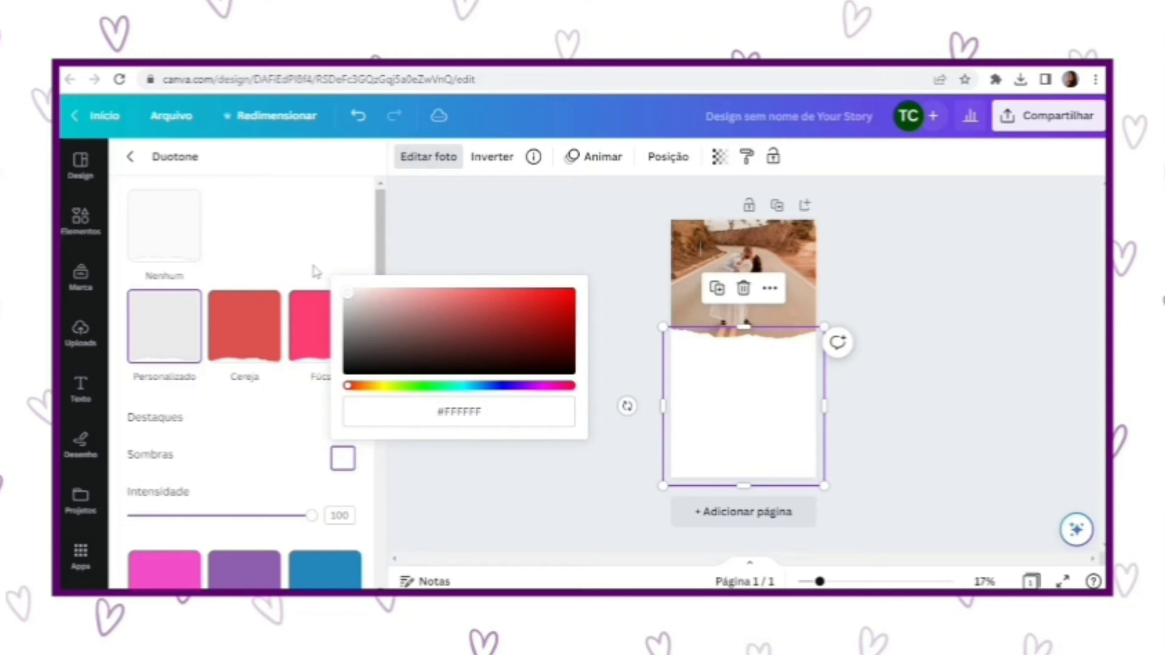
pyautogui.click(419, 478)
pyautogui.click(447, 462)
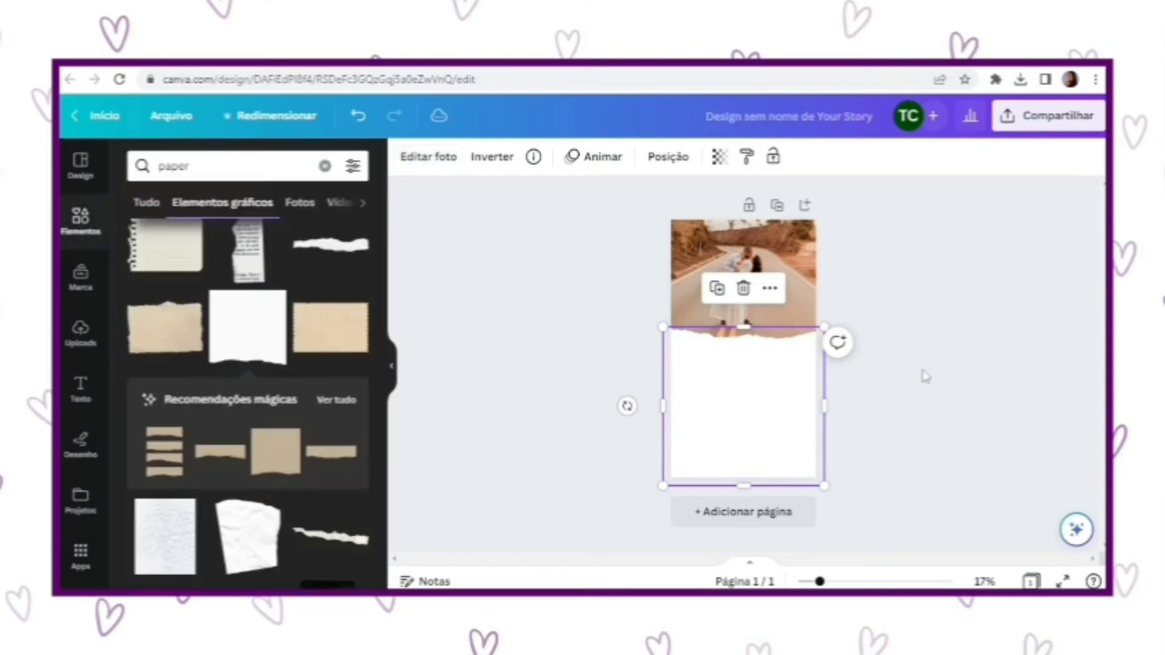
pyautogui.hotkey('ctrl', '+')
pyautogui.hotkey('ctrl', '+')
pyautogui.hotkey('ctrl', '+')
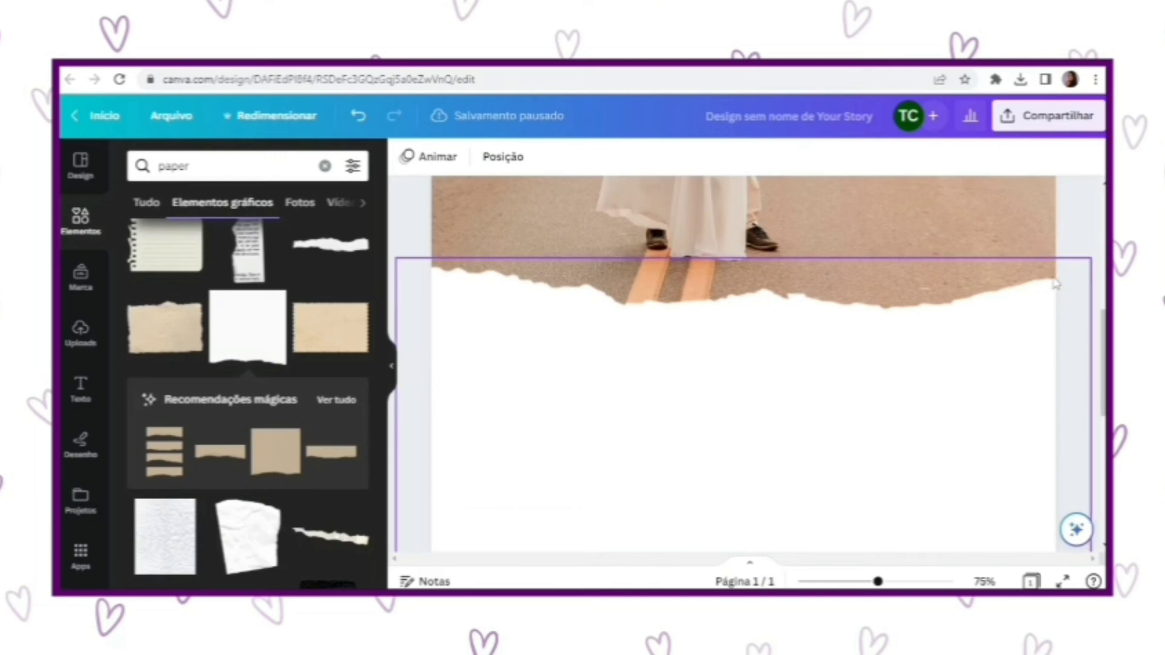
pyautogui.hotkey('ctrl', '-')
pyautogui.hotkey('ctrl', '-')
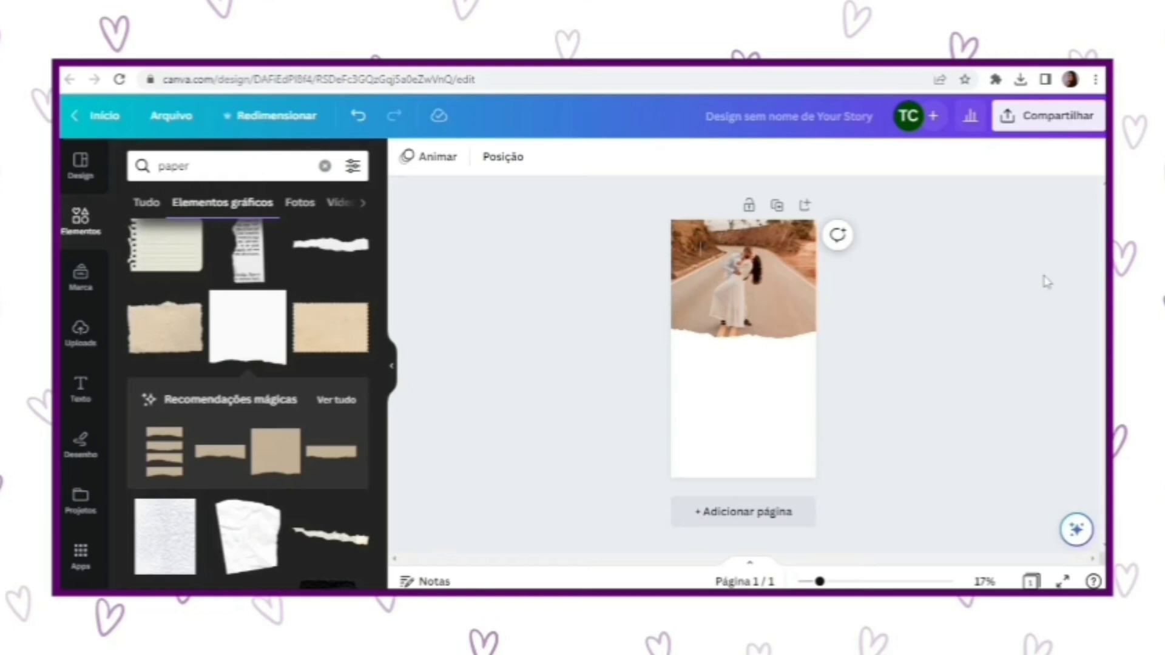
# Add a title text below the torn edge with the couple's first names in capitals, joined by an ampersand.
pyautogui.click(65, 402)
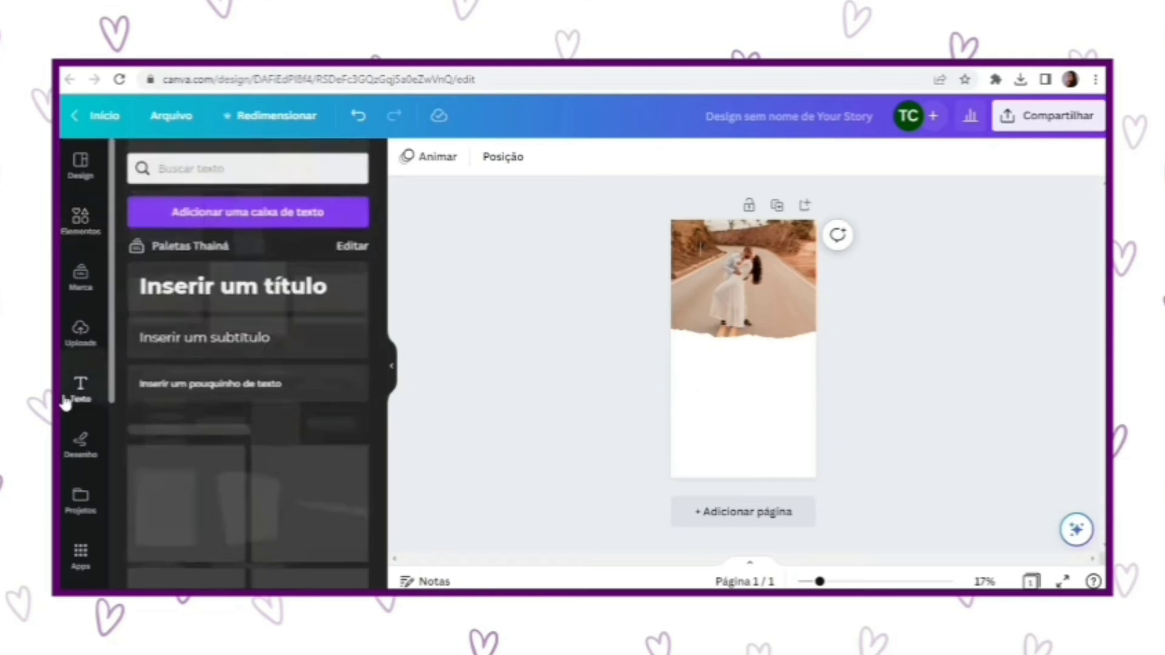
pyautogui.click(290, 297)
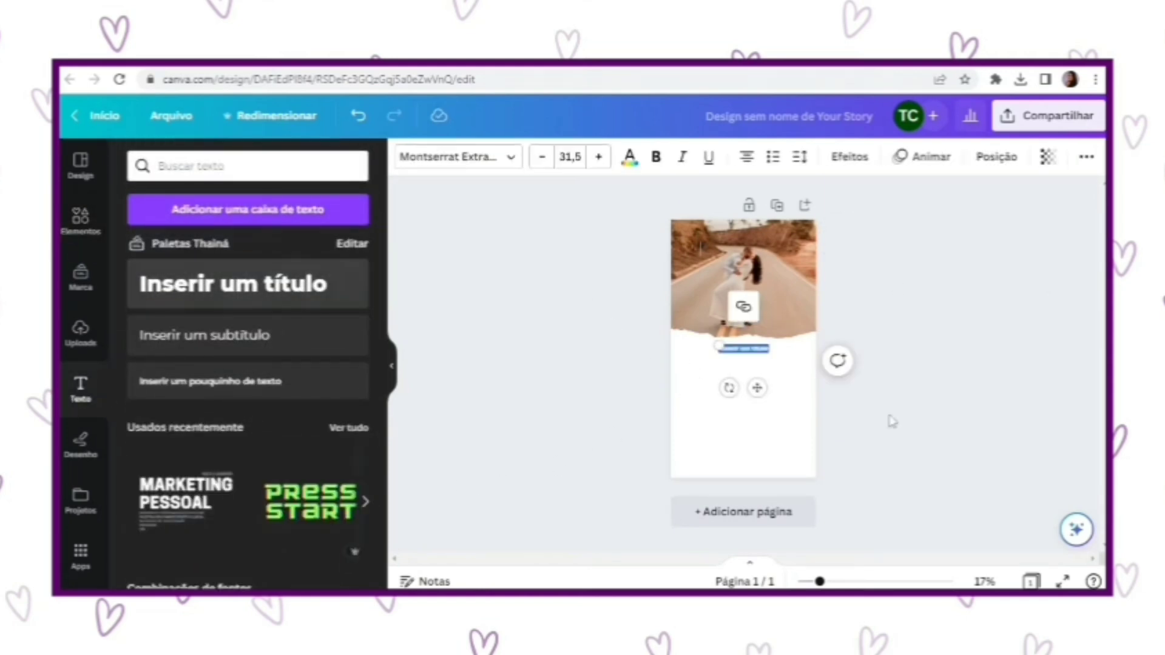
pyautogui.press('BackSpace')
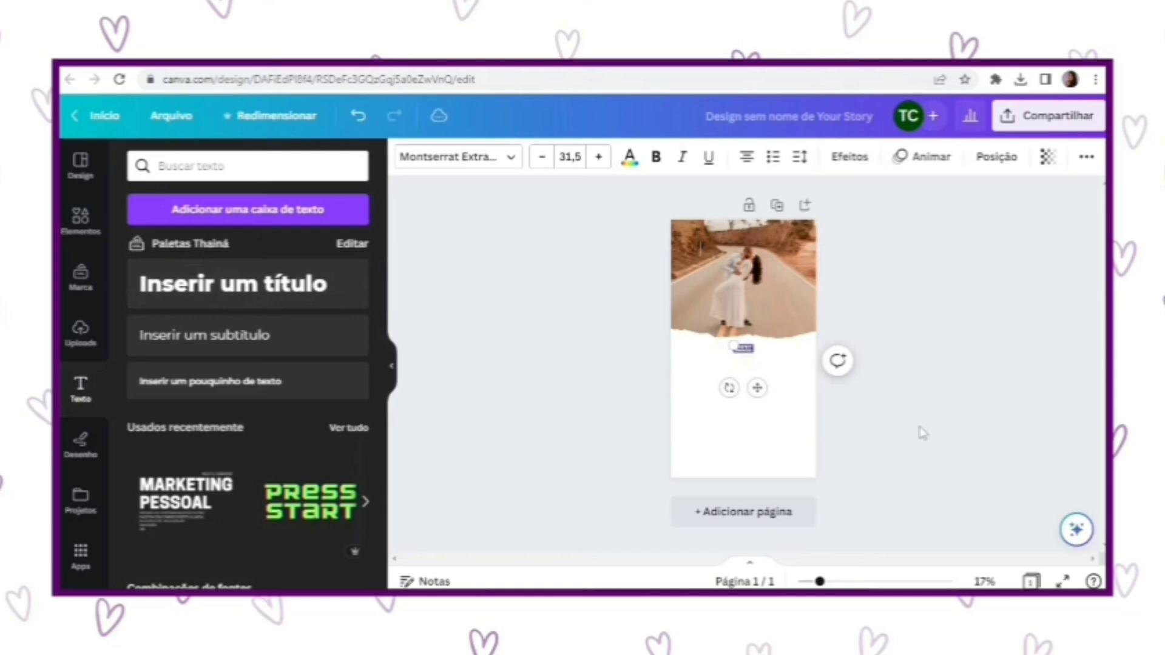
pyautogui.write('THAINA E ARTHUR')
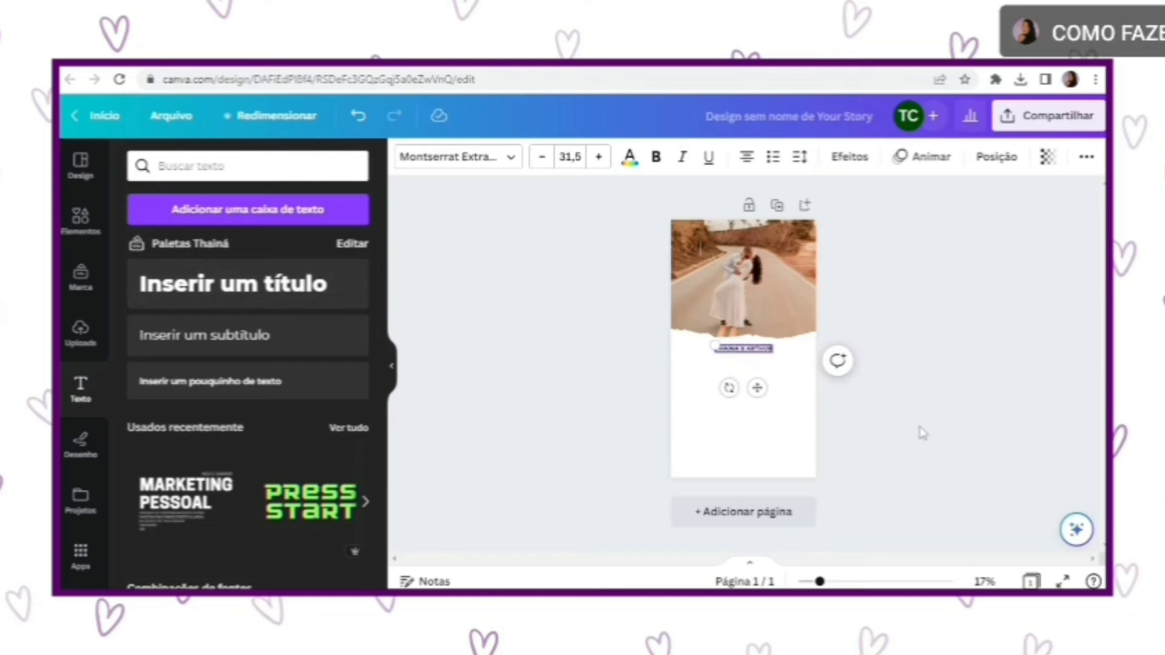
# Enlarge the couple's names title to font size 53.4 and centre it horizontally on the page below the torn edge.
pyautogui.scroll(5, 922, 433)
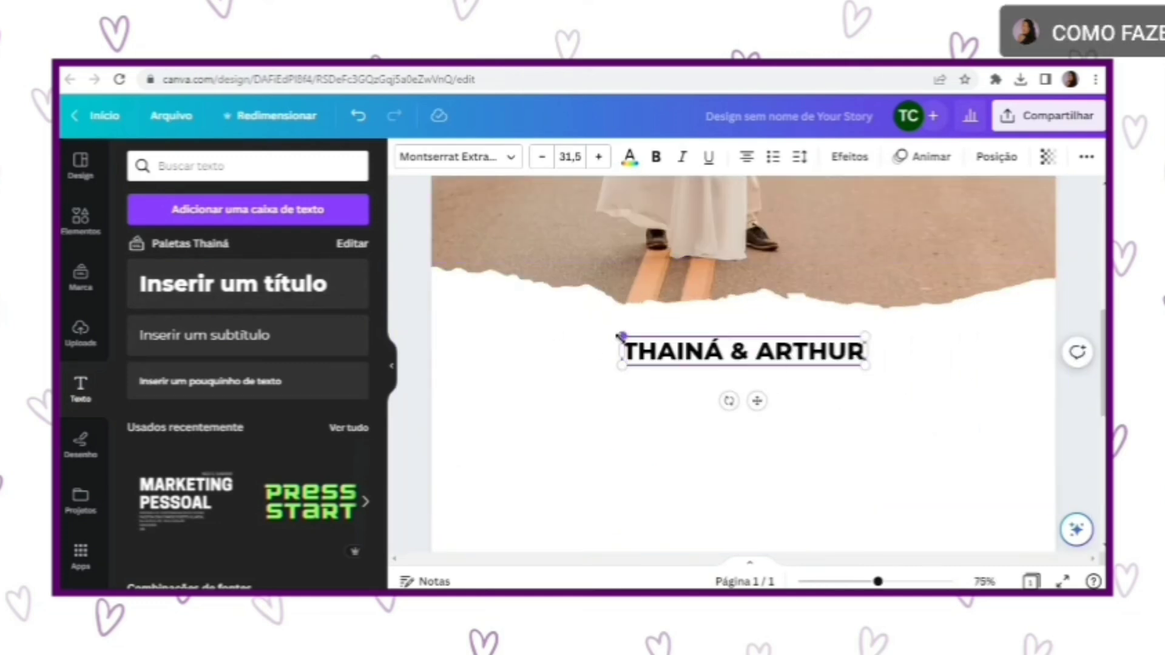
pyautogui.moveTo(621, 336); pyautogui.dragTo(453, 317)
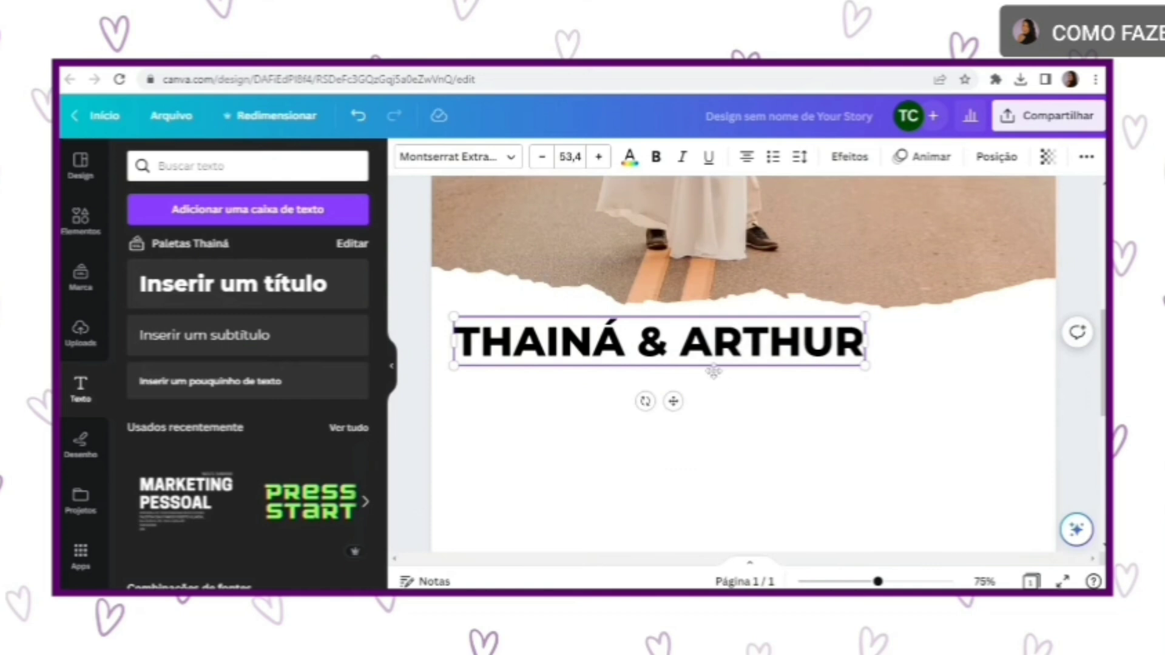
pyautogui.moveTo(714, 371); pyautogui.dragTo(795, 396)
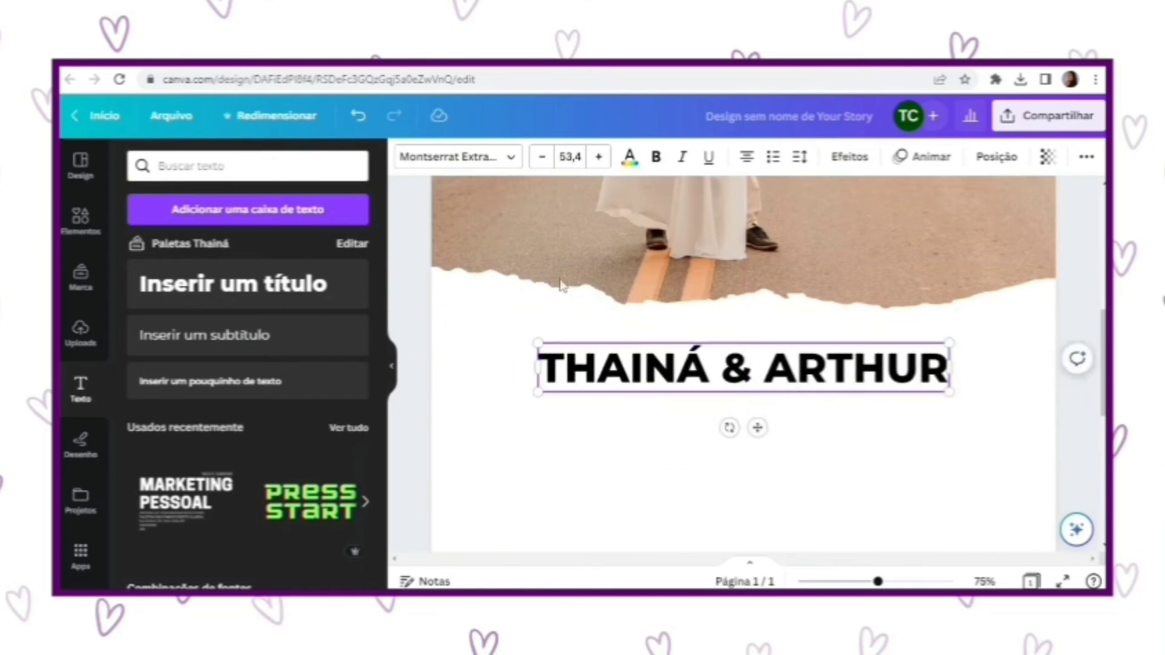
# Open the font choices for the couple's names title and filter them by the Serif style.
pyautogui.click(445, 159)
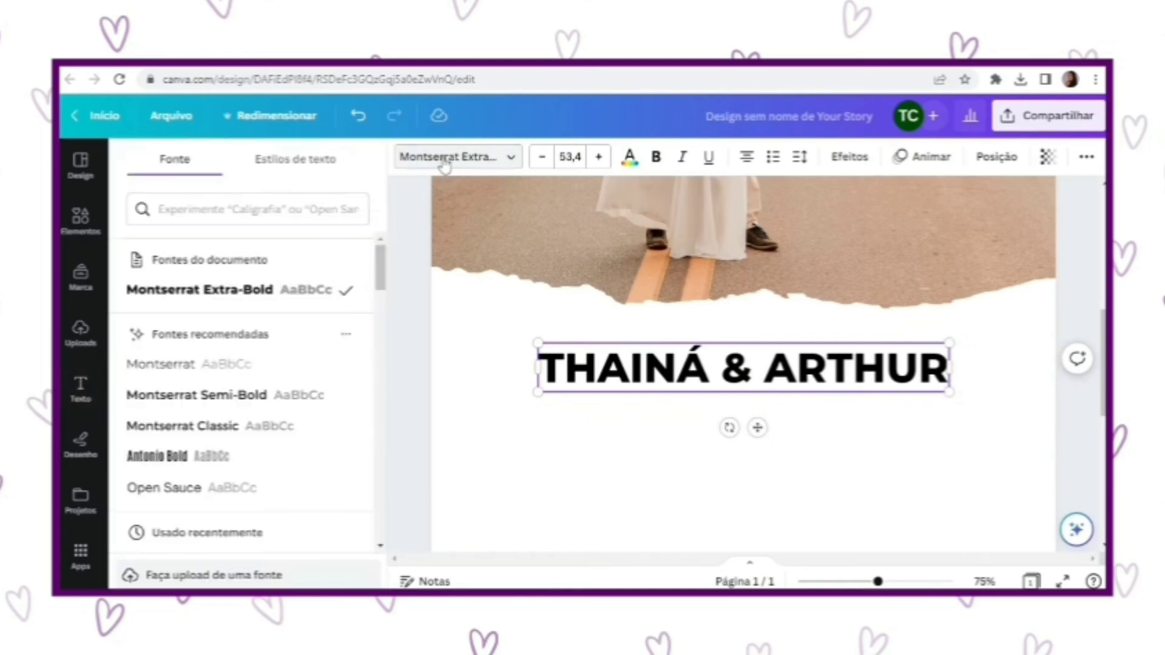
pyautogui.click(174, 206)
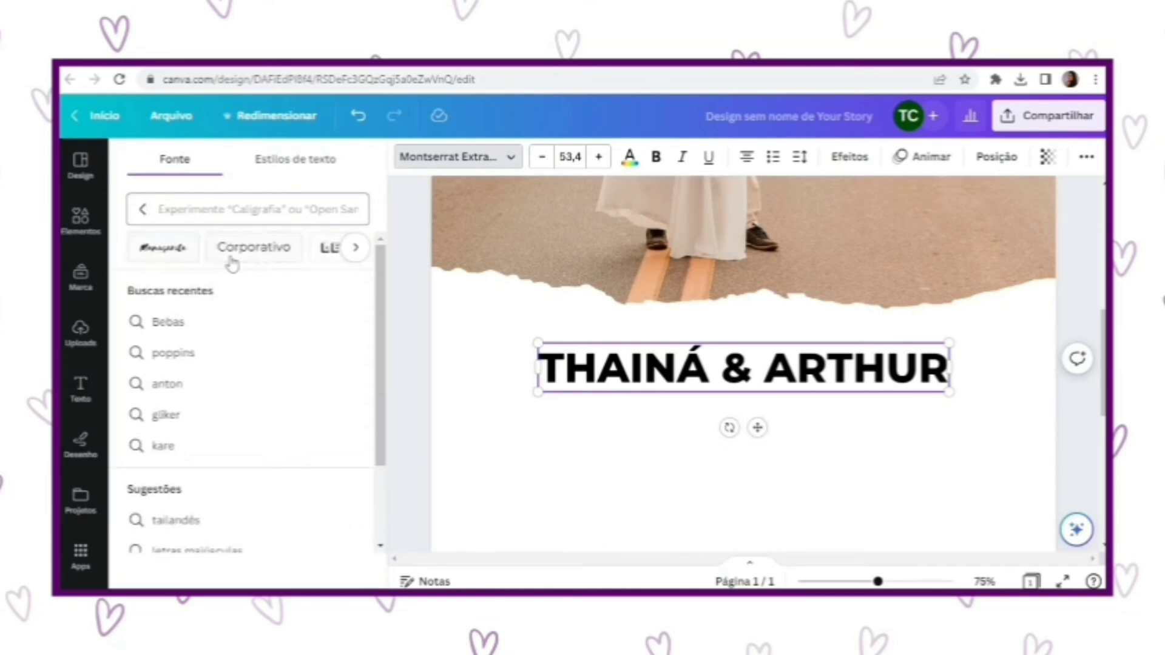
pyautogui.click(356, 247)
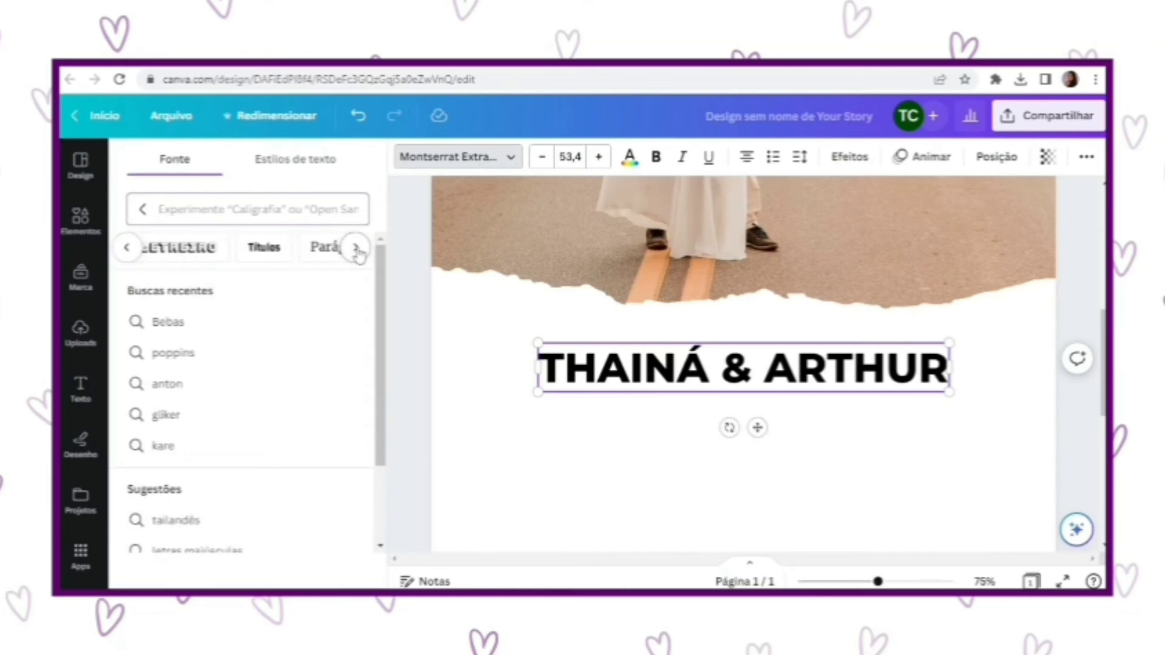
pyautogui.click(357, 248)
pyautogui.click(357, 249)
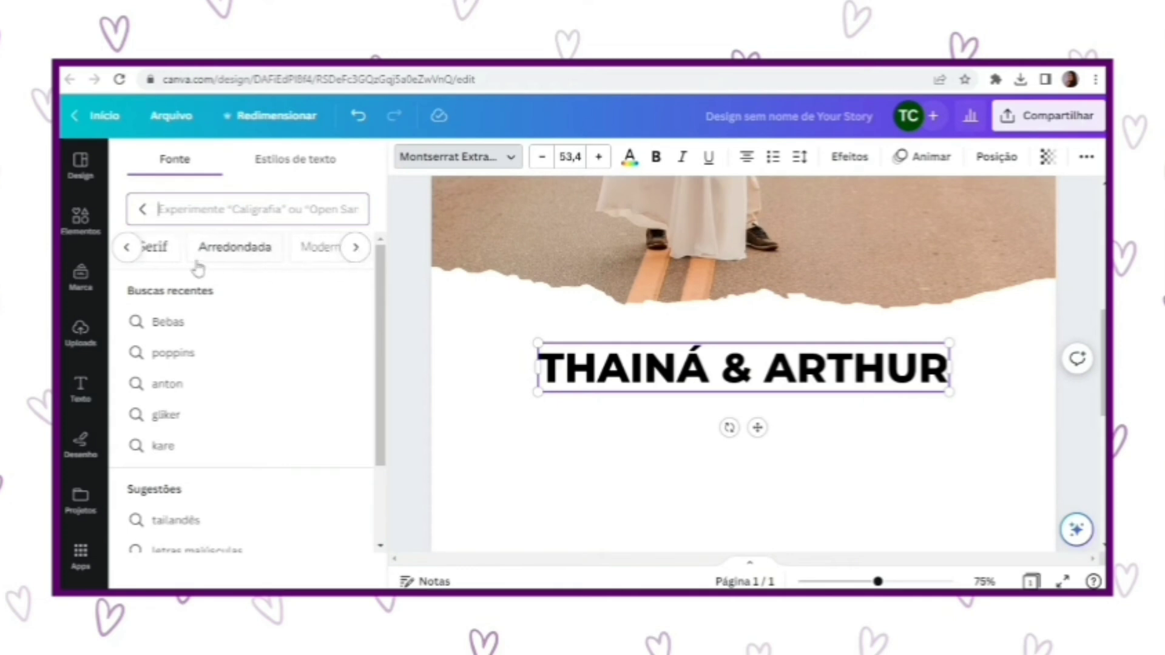
pyautogui.click(127, 248)
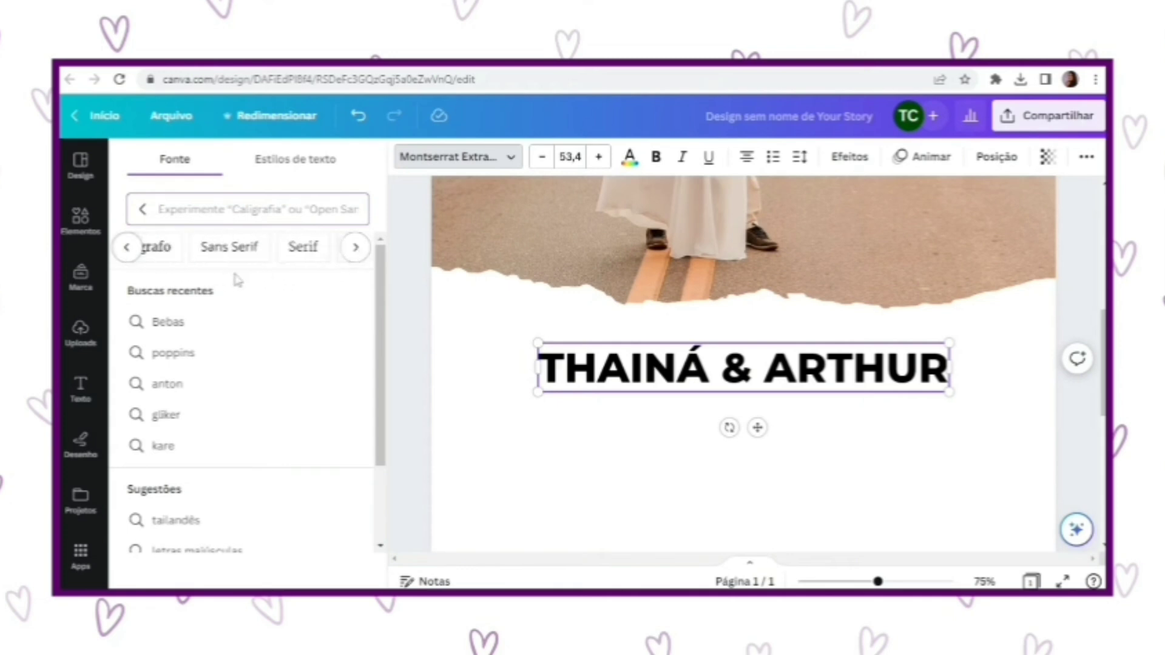
pyautogui.click(318, 252)
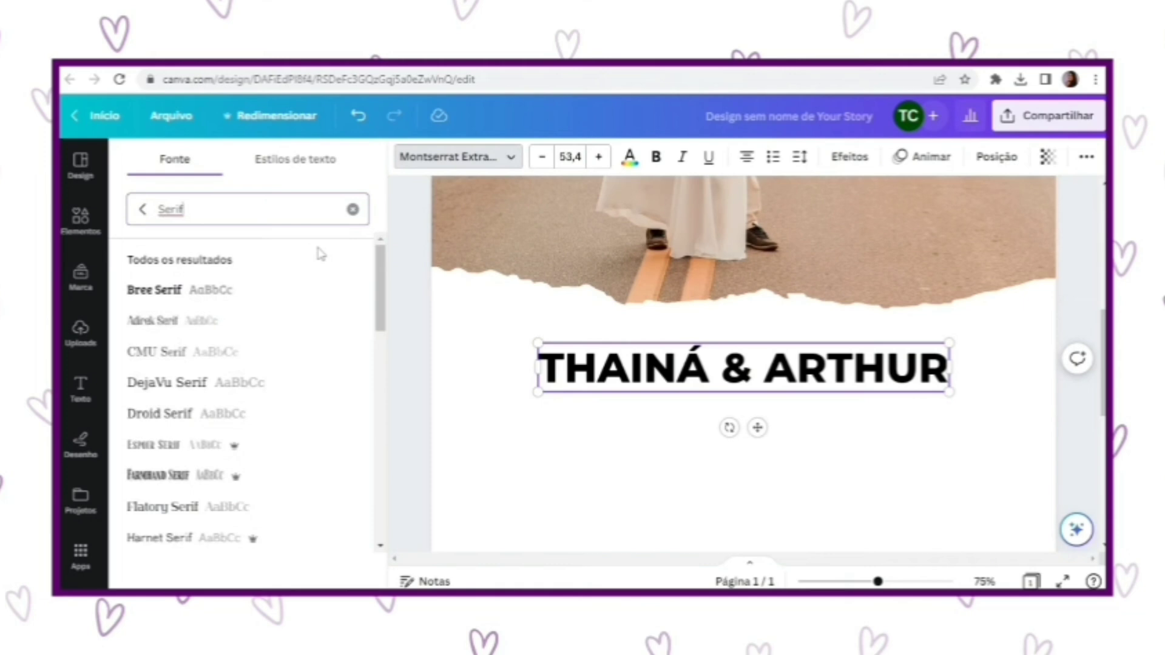
# Apply The Youngest Serif font to the names title, enlarge it to size 60.7 and centre it horizontally on the page.
pyautogui.scroll(-3, 309, 301)
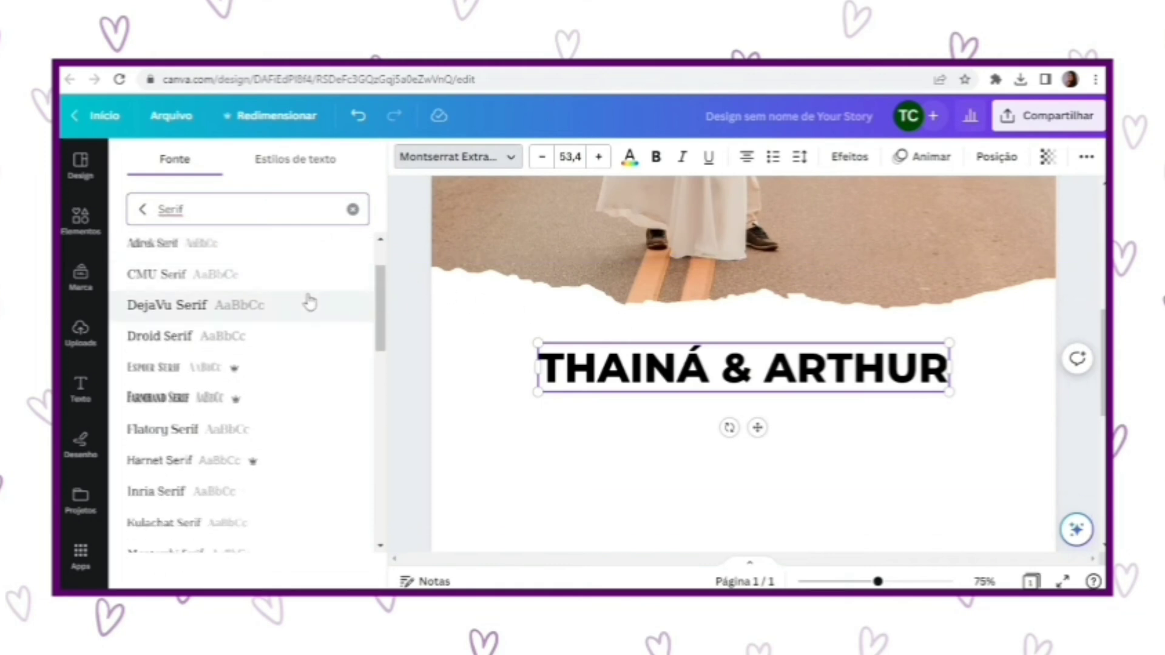
pyautogui.scroll(-2, 315, 299)
pyautogui.scroll(-3, 318, 297)
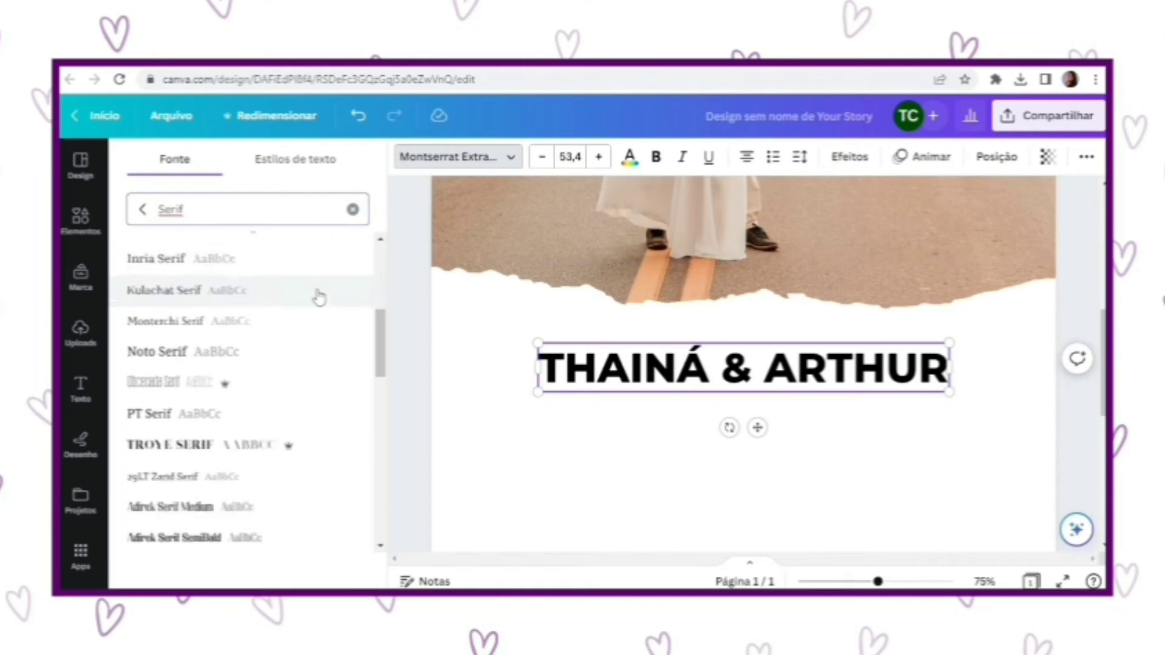
pyautogui.scroll(-3, 320, 297)
pyautogui.click(316, 303)
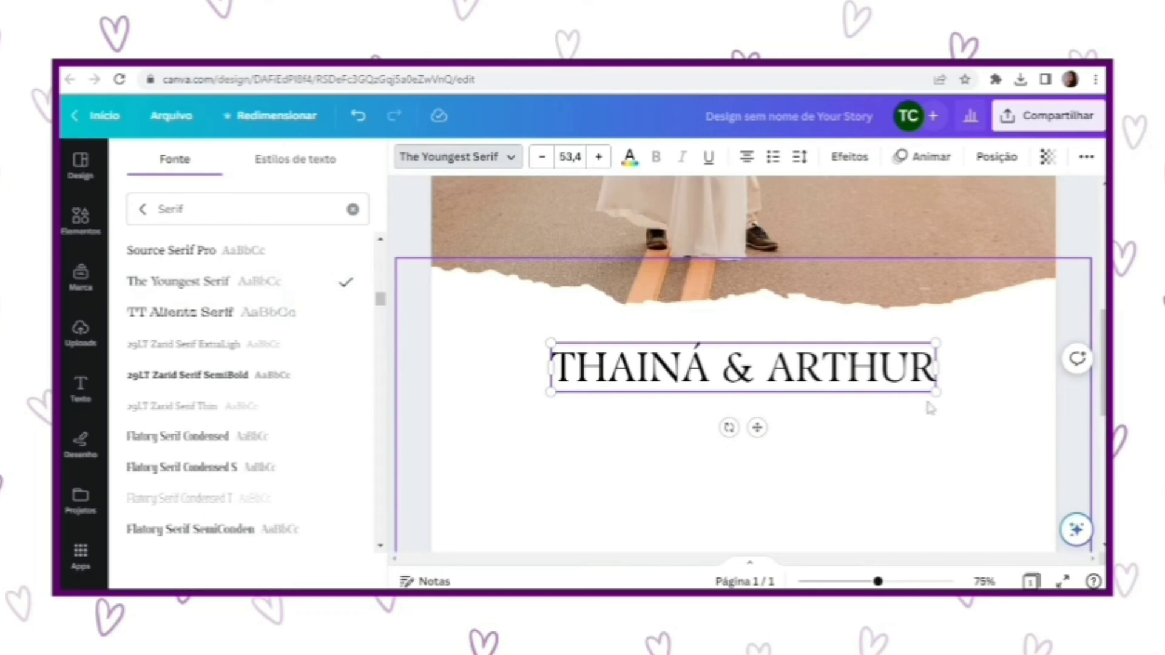
pyautogui.moveTo(935, 392); pyautogui.dragTo(988, 408)
pyautogui.moveTo(784, 398); pyautogui.dragTo(754, 392)
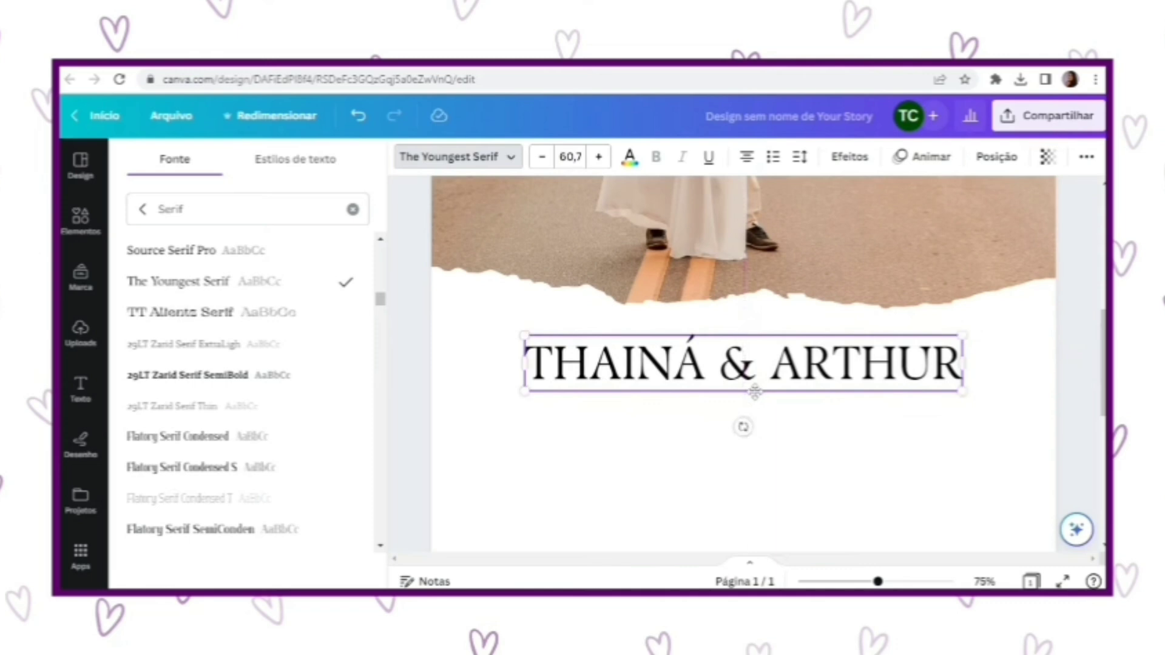
# Colour the couple's names title with the medium pink from the Color candy palette.
pyautogui.click(631, 160)
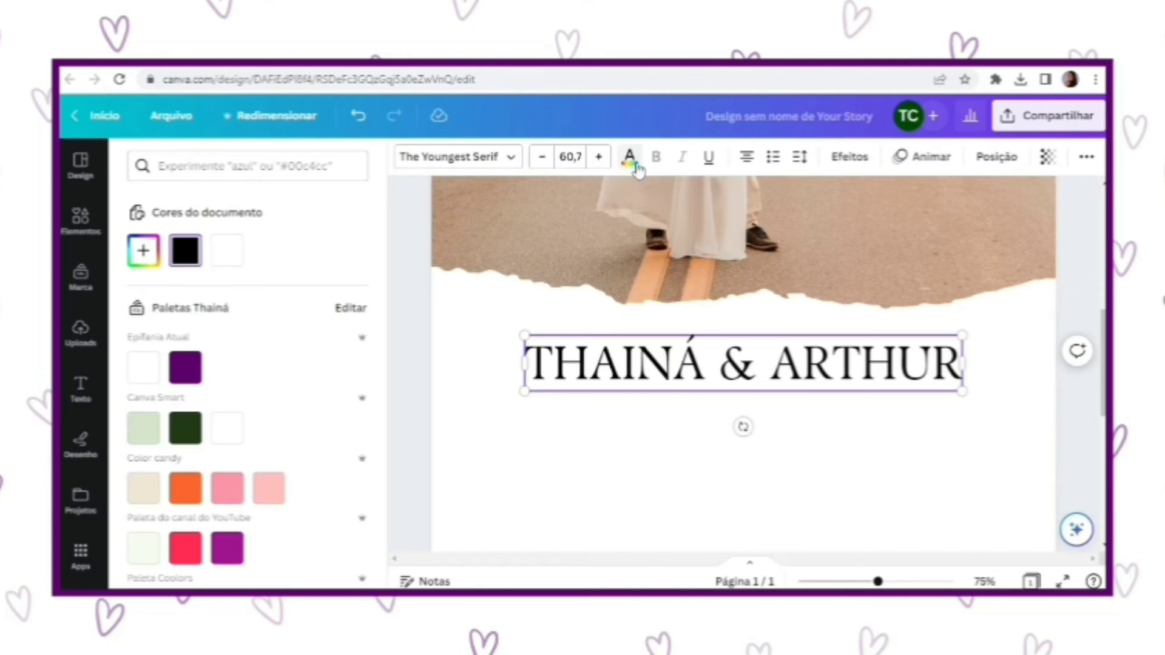
pyautogui.scroll(-2, 336, 331)
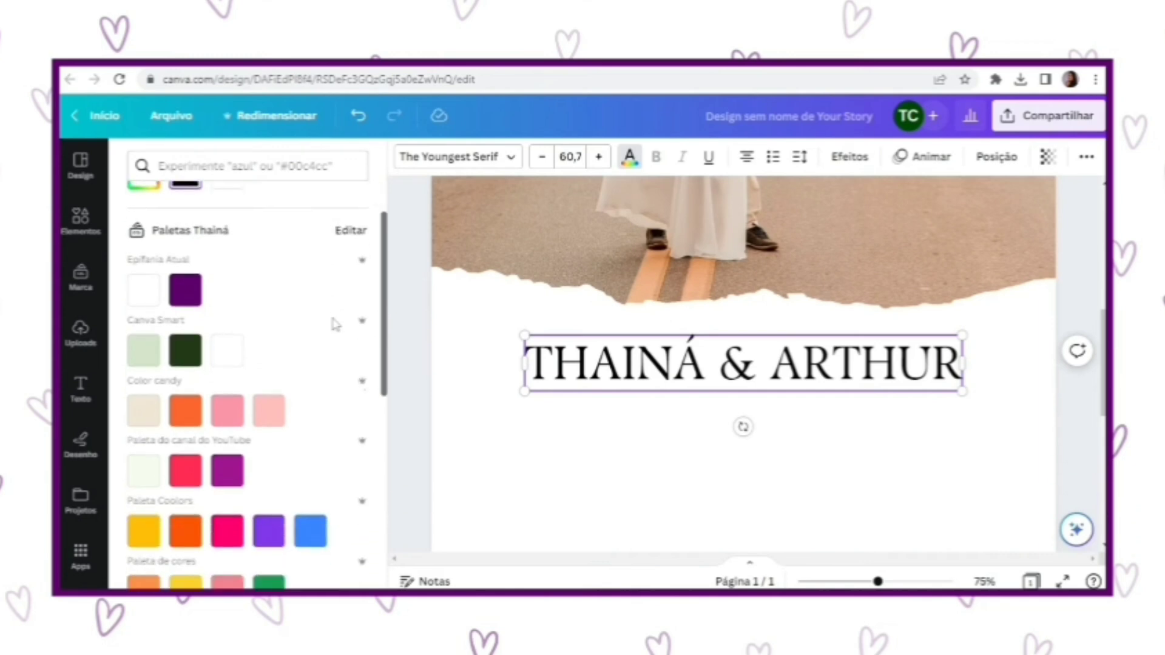
pyautogui.click(235, 418)
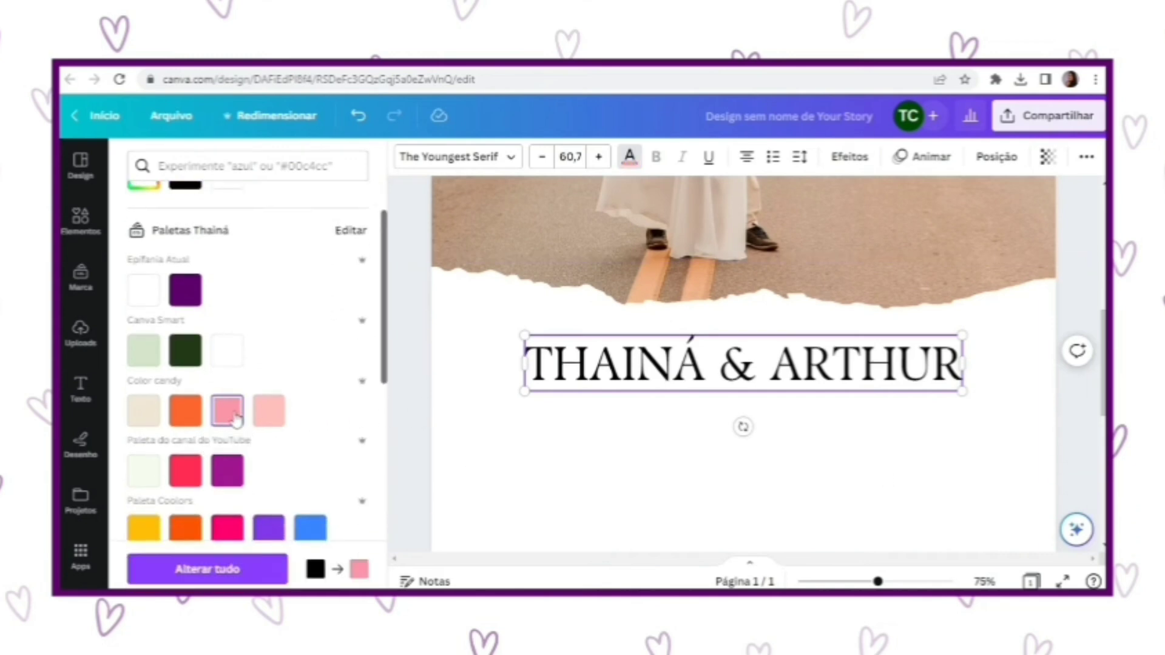
pyautogui.click(552, 376)
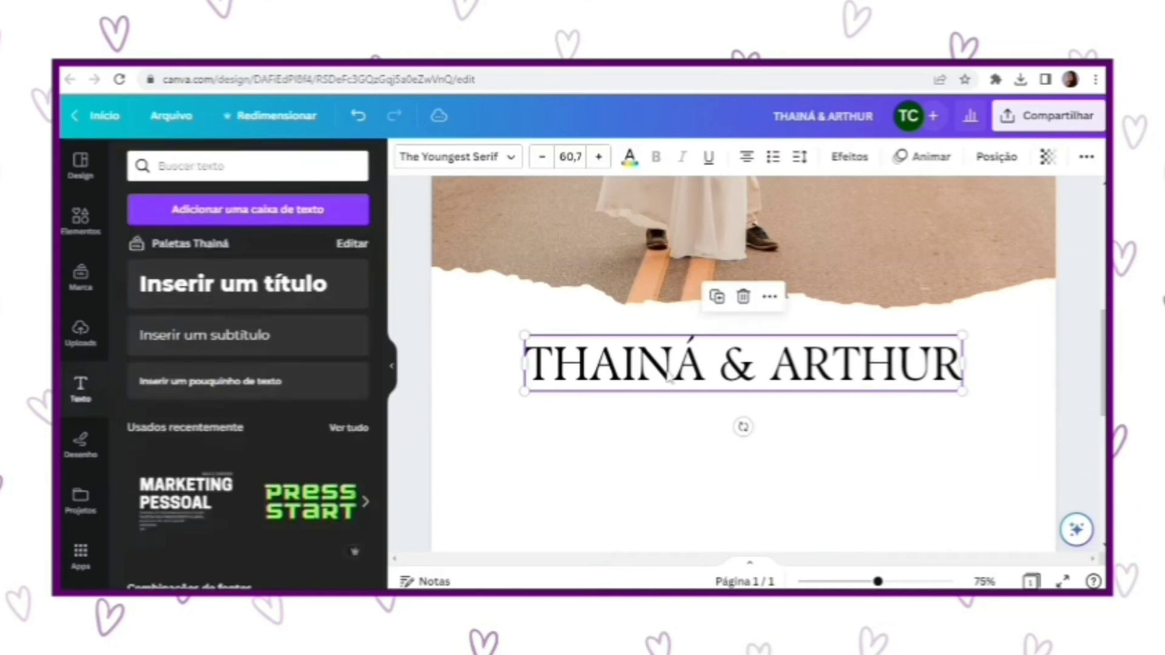
pyautogui.click(630, 157)
pyautogui.scroll(-2, 242, 364)
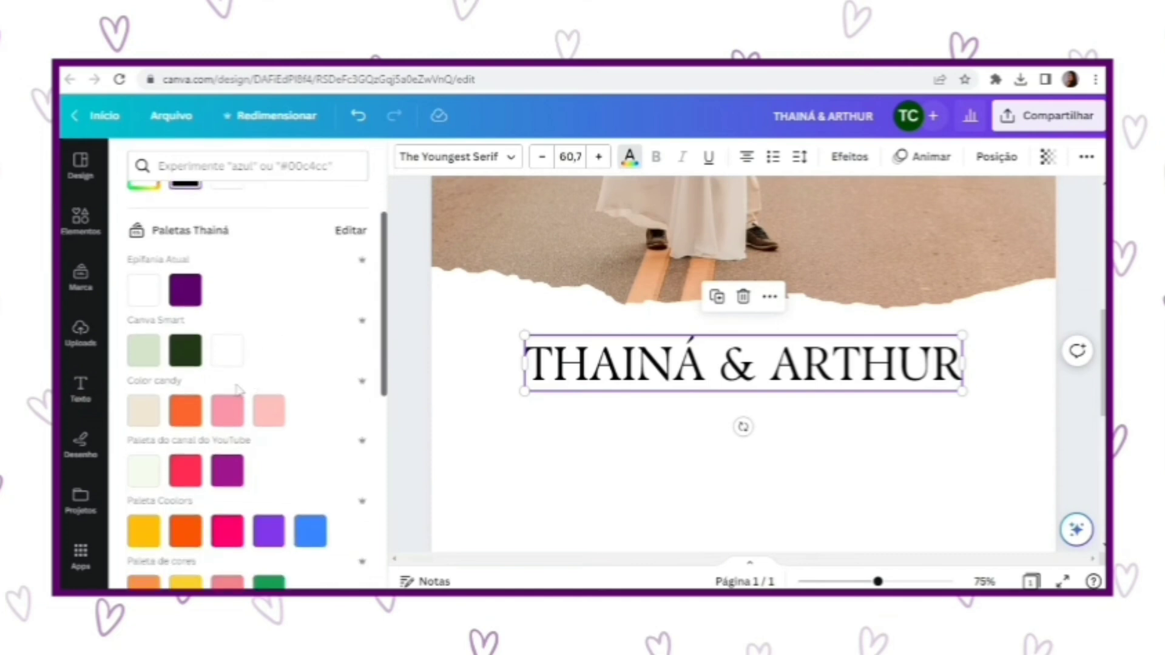
pyautogui.click(236, 412)
# Enlarge the names title to font size 64.3 and centre it horizontally below the torn edge.
pyautogui.moveTo(524, 334); pyautogui.dragTo(499, 332)
pyautogui.moveTo(743, 383)
pyautogui.mouseDown()
pyautogui.moveTo(761, 389)
pyautogui.moveTo(752, 381)
pyautogui.mouseUp()
pyautogui.press('Escape')
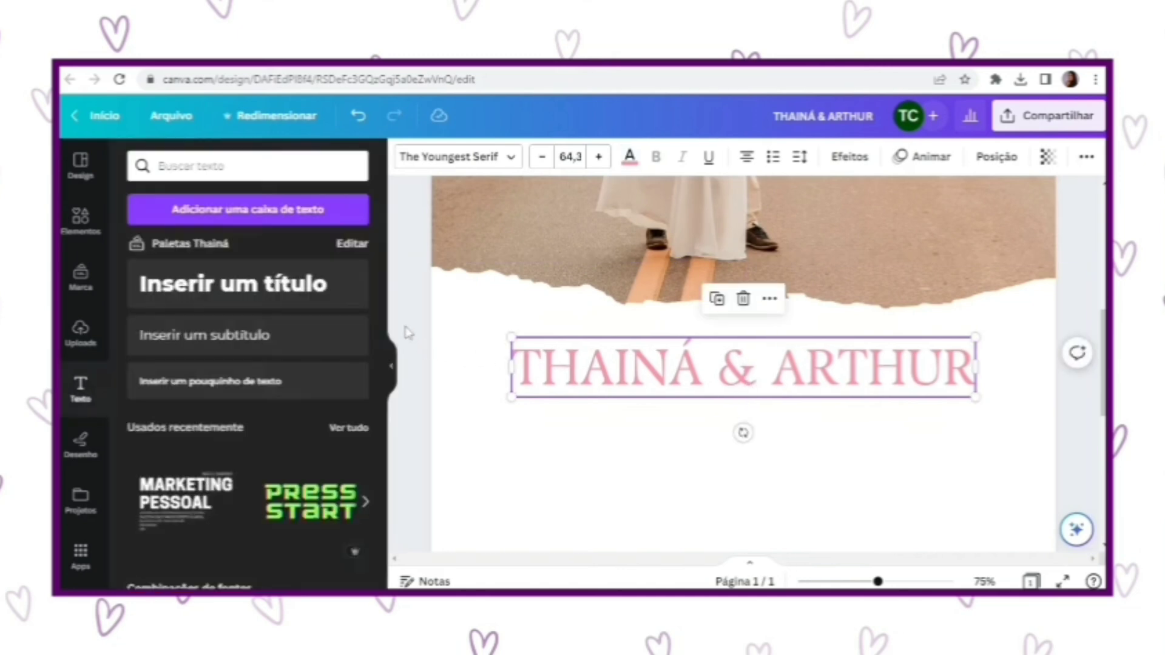
pyautogui.press('Escape')
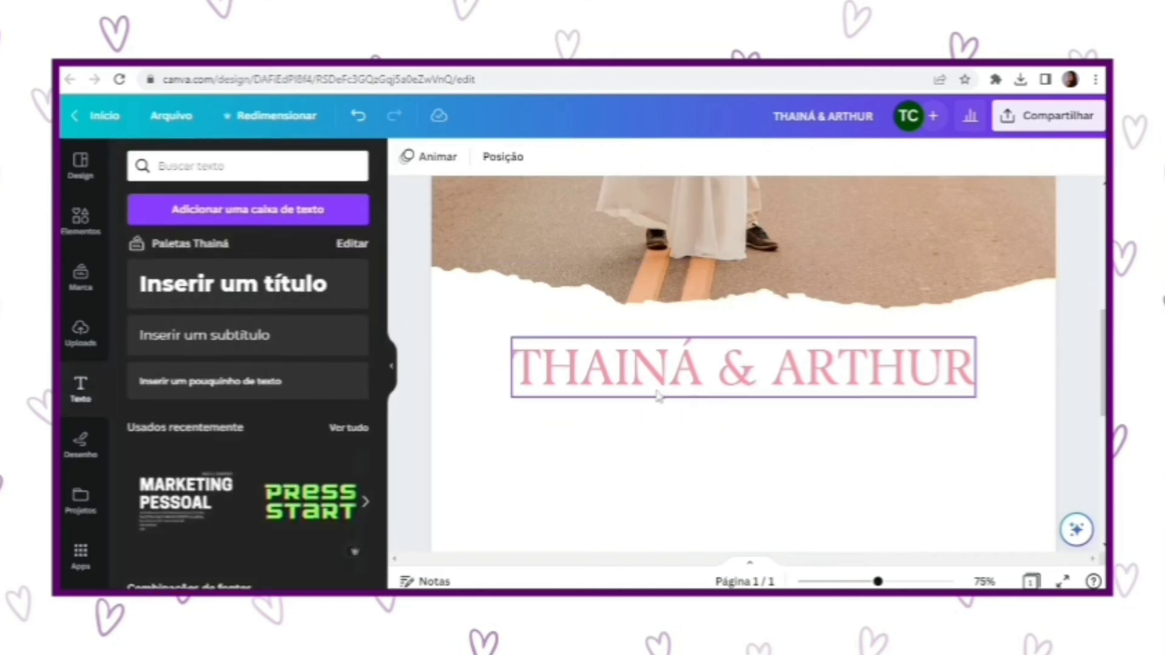
# Duplicate the couple's names title and replace the copy's text with "CONVIDAM VOCÊ PARA A CERIMÔNIA DO SEU CASAMENTO A SER REALIZADA EM".
pyautogui.click(695, 391)
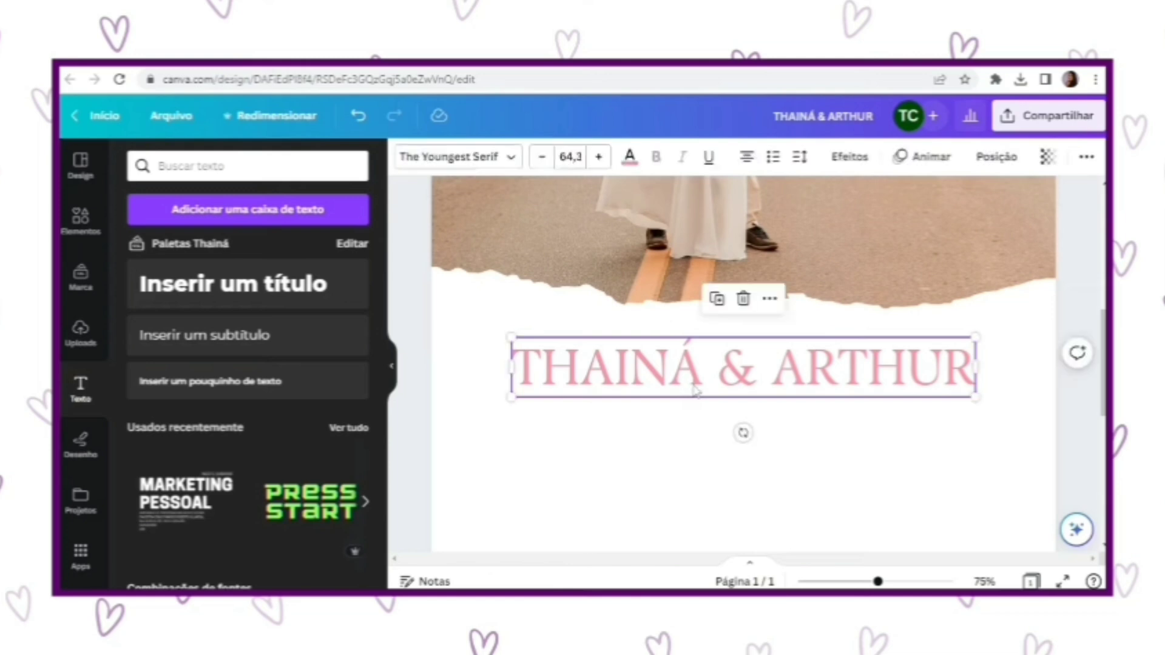
pyautogui.click(719, 301)
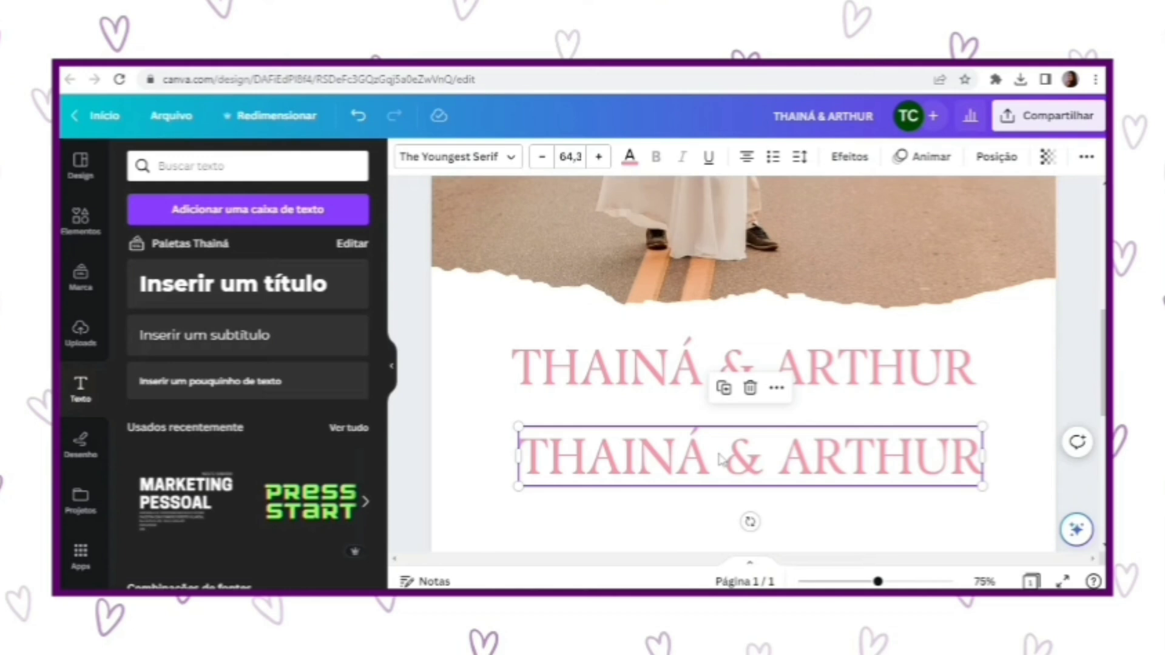
pyautogui.doubleClick(722, 459)
pyautogui.write('CONVIDAM VOC')
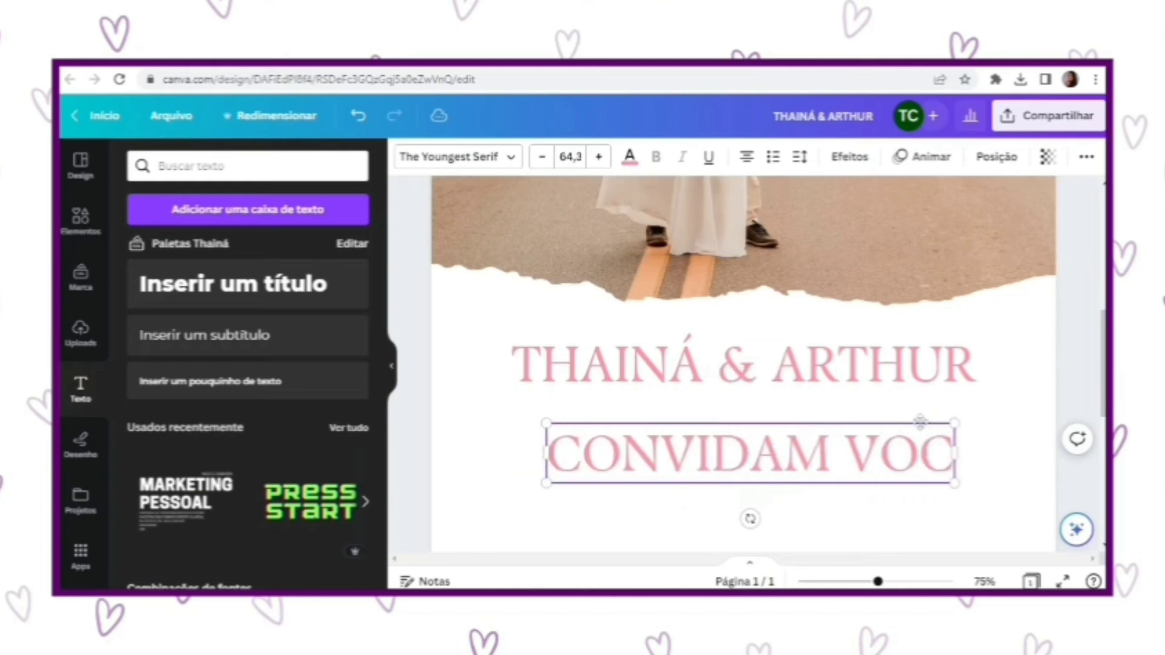
pyautogui.write('Ê PARA A CERIMÔNI')
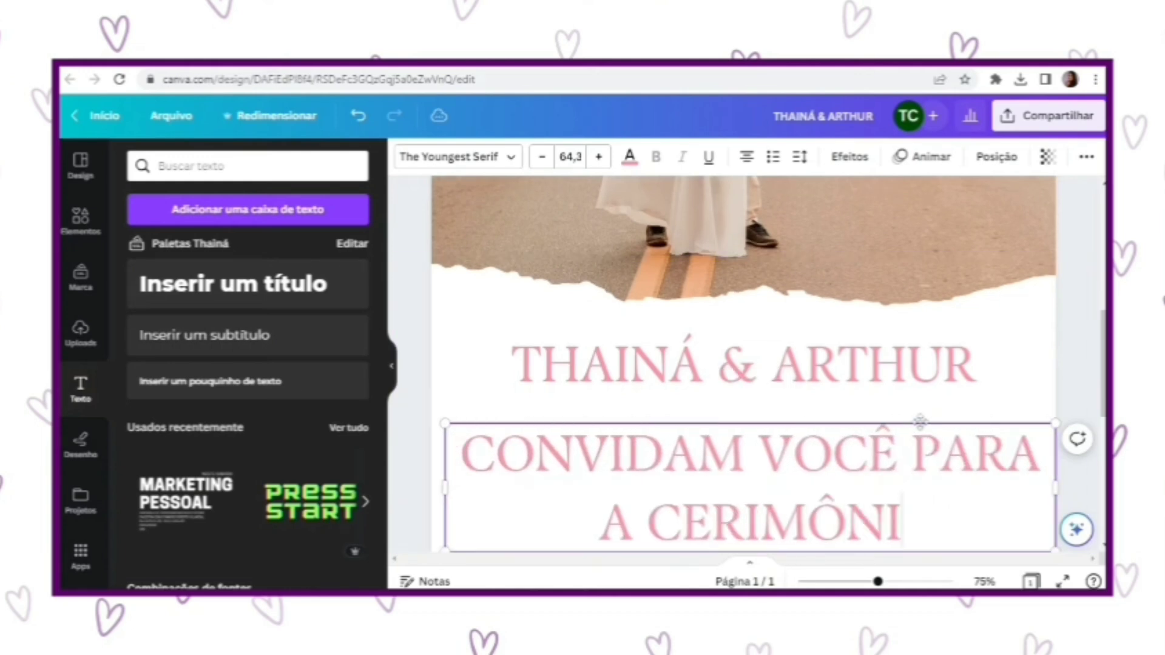
pyautogui.write('A DO SEU CASAMENTO A SER REALIZADA EM')
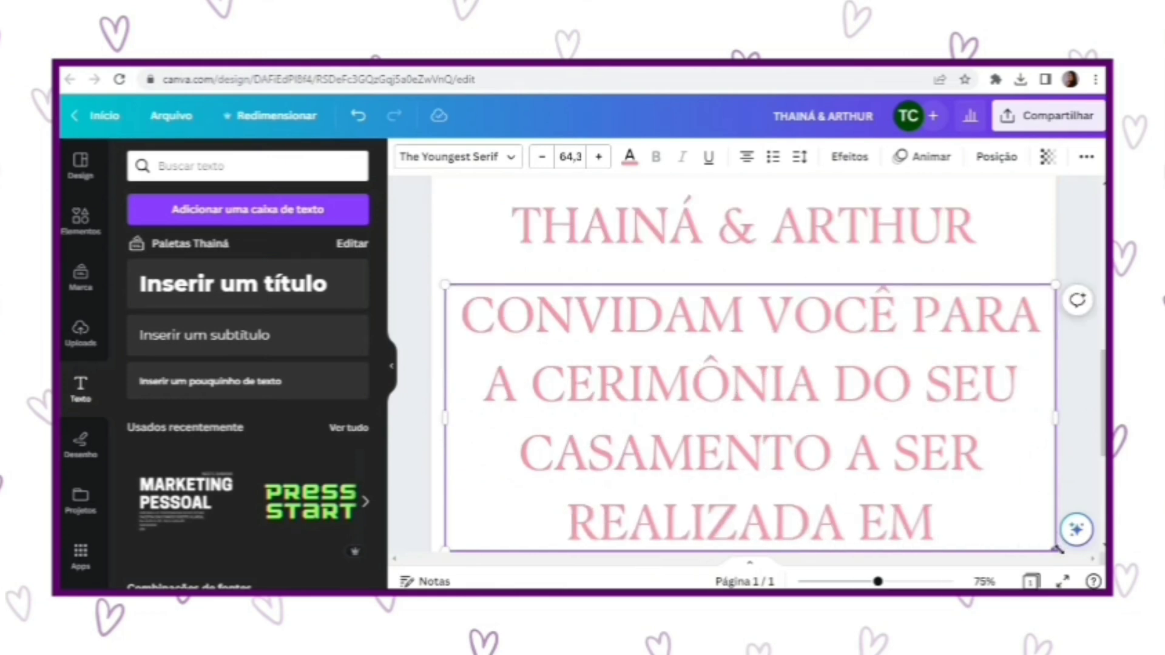
# Shrink the invitation text to font size 32.4, widen its box to fit two lines and centre it below the couple's names.
pyautogui.moveTo(1057, 549); pyautogui.dragTo(754, 418)
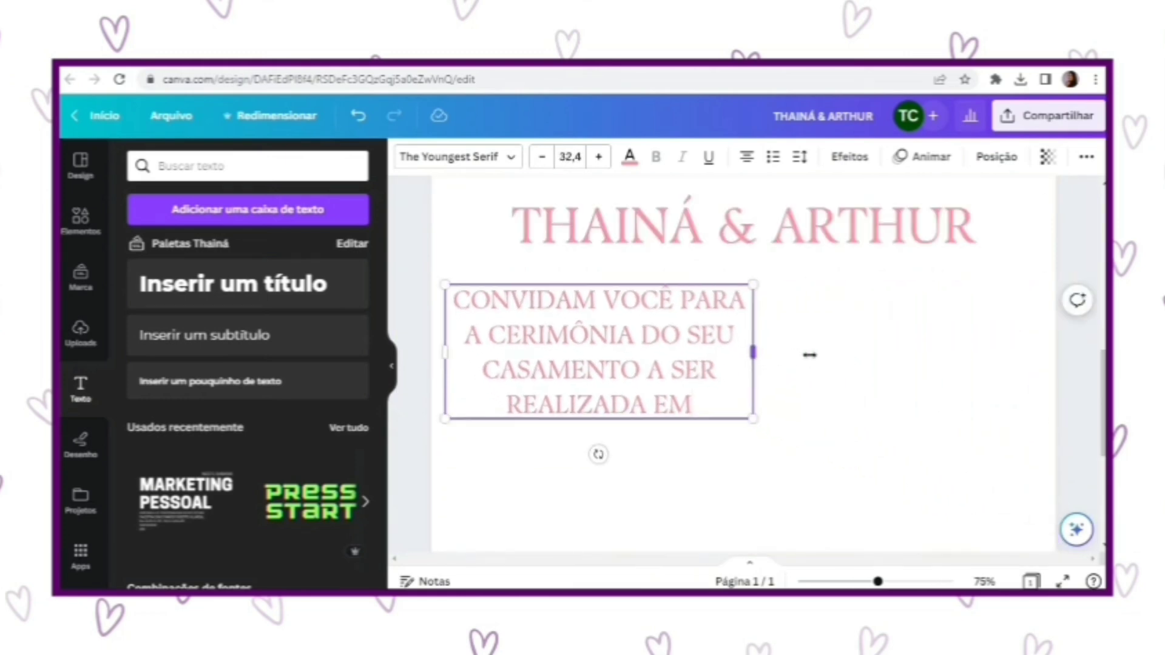
pyautogui.moveTo(810, 355); pyautogui.dragTo(974, 346)
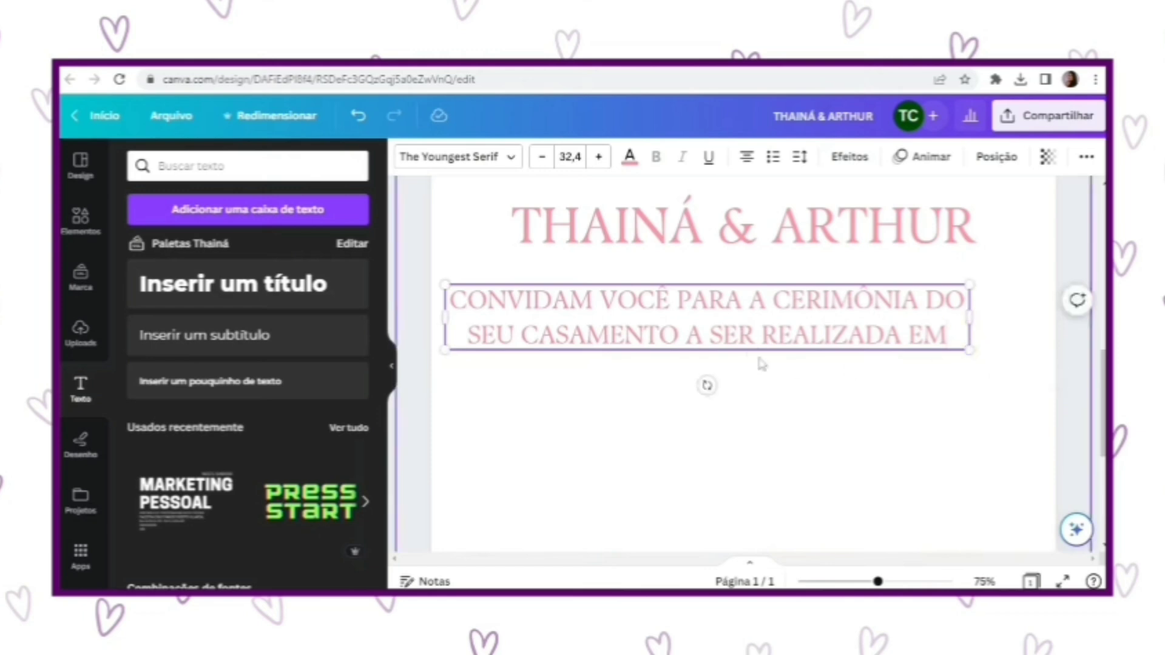
pyautogui.moveTo(754, 352); pyautogui.dragTo(790, 362)
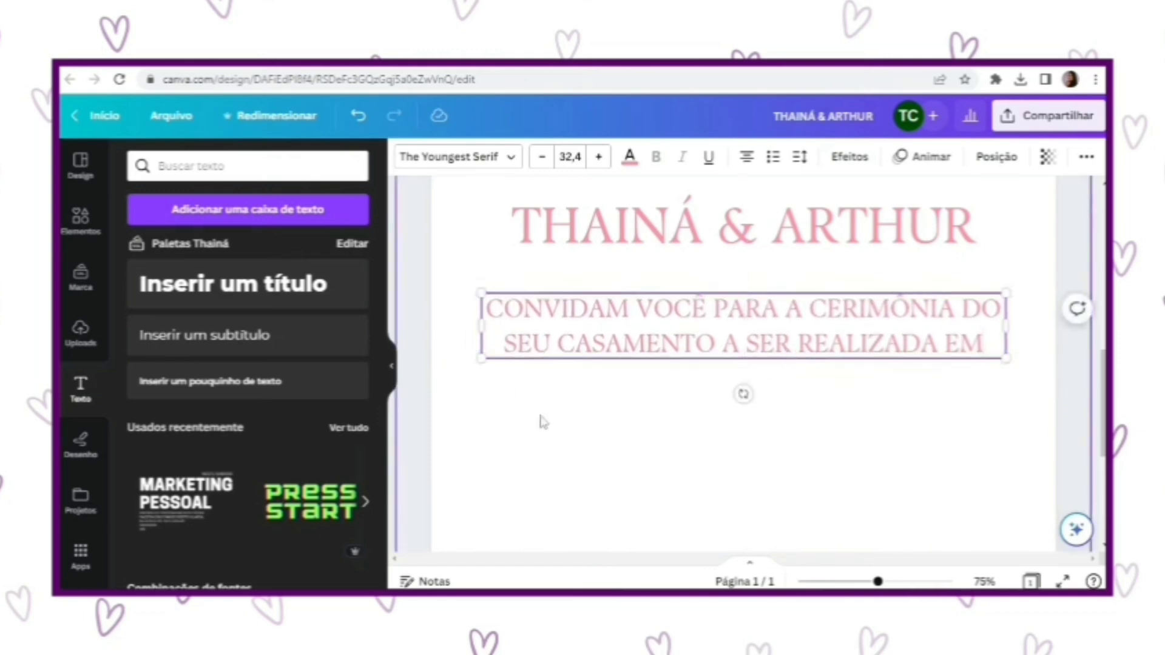
pyautogui.click(542, 422)
# Search the graphic elements for "CORAÇÃO" and add the plain solid heart to the page.
pyautogui.click(79, 226)
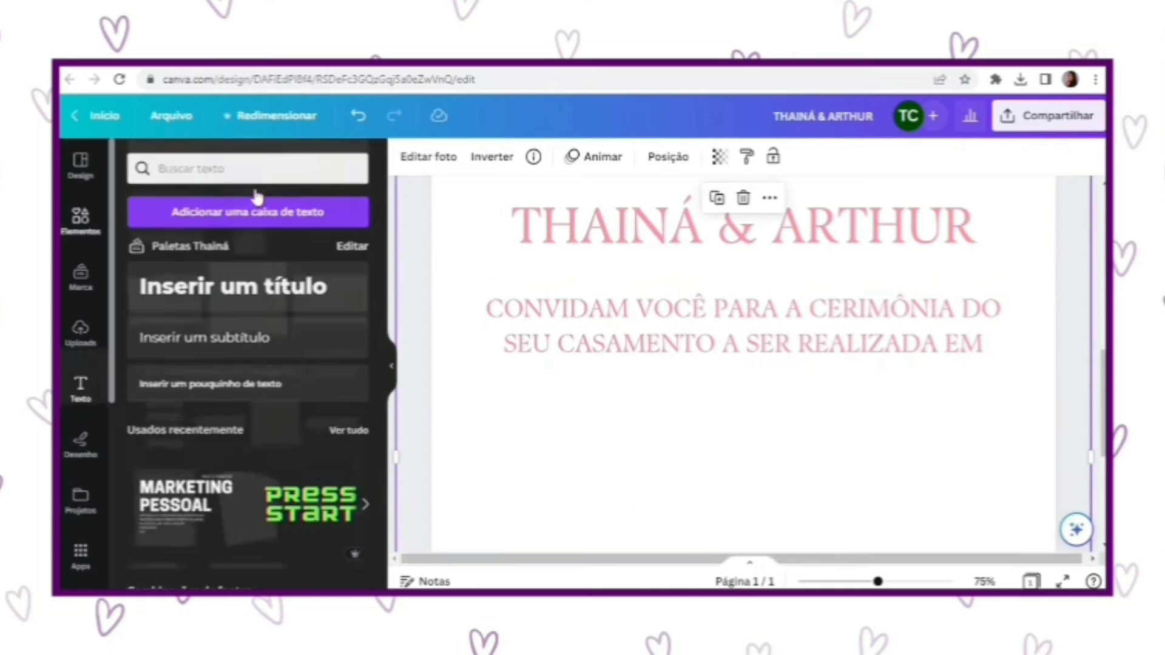
pyautogui.click(251, 164)
pyautogui.write('CORAÇÃO')
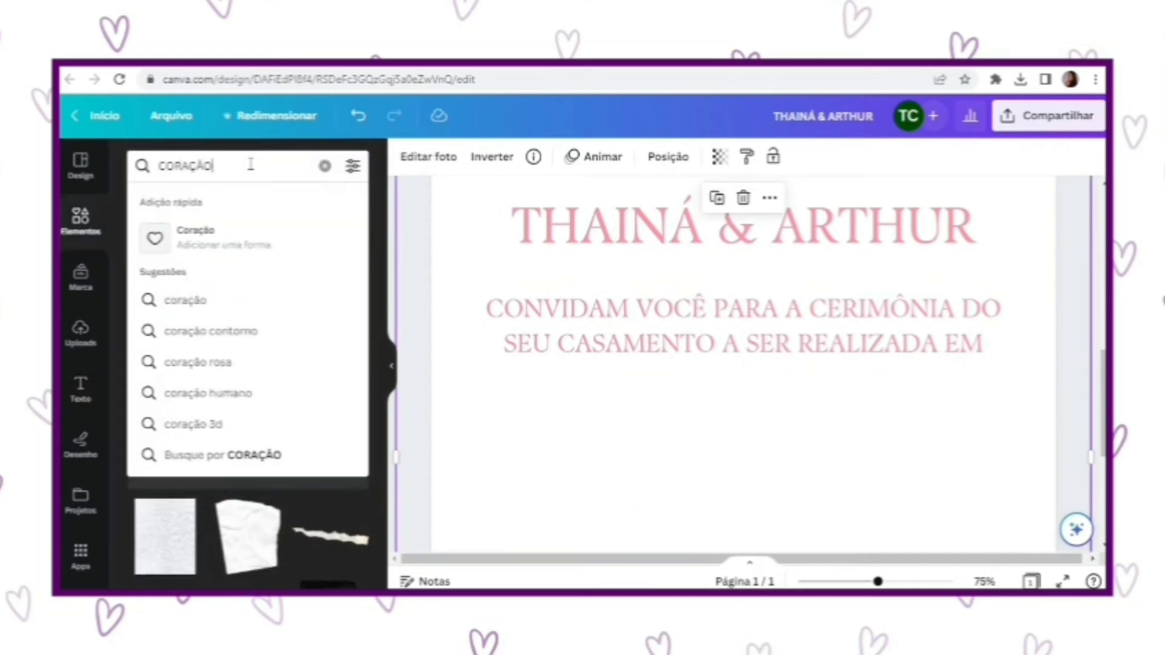
pyautogui.press('Return')
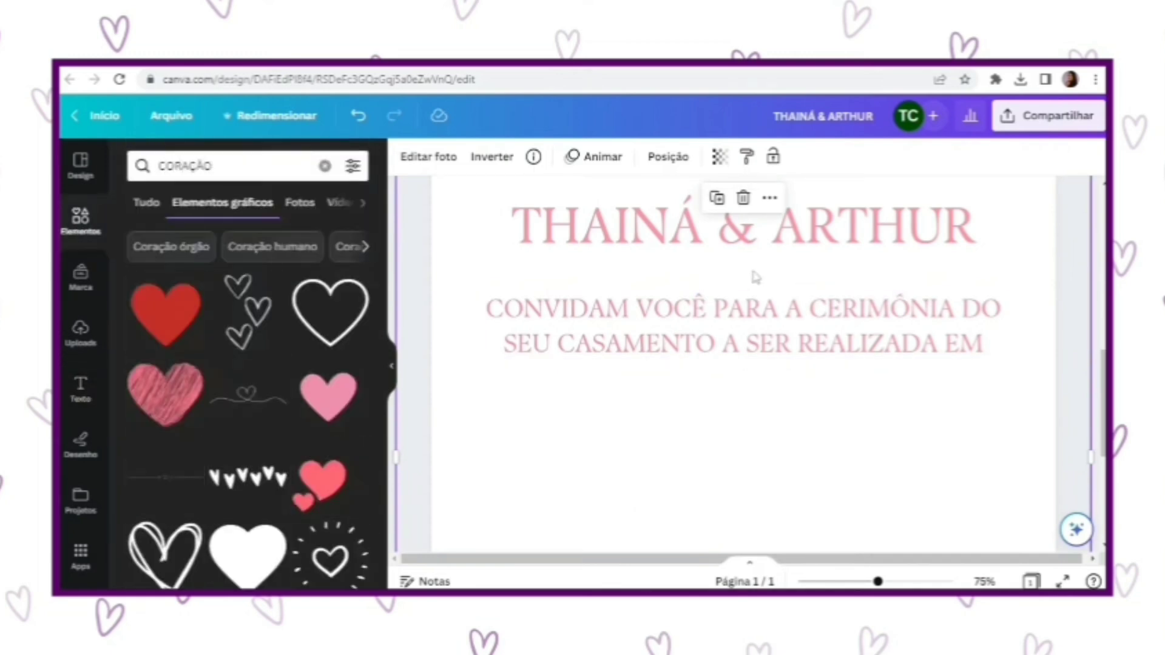
pyautogui.scroll(-5, 210, 377)
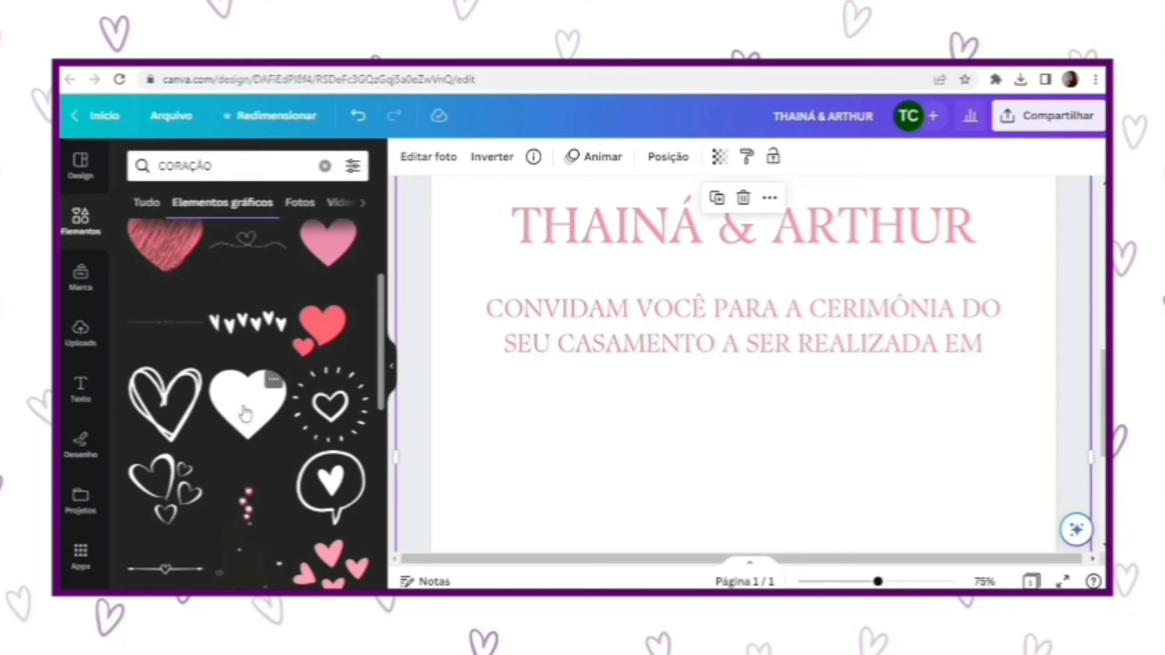
pyautogui.scroll(5, 231, 568)
pyautogui.click(230, 567)
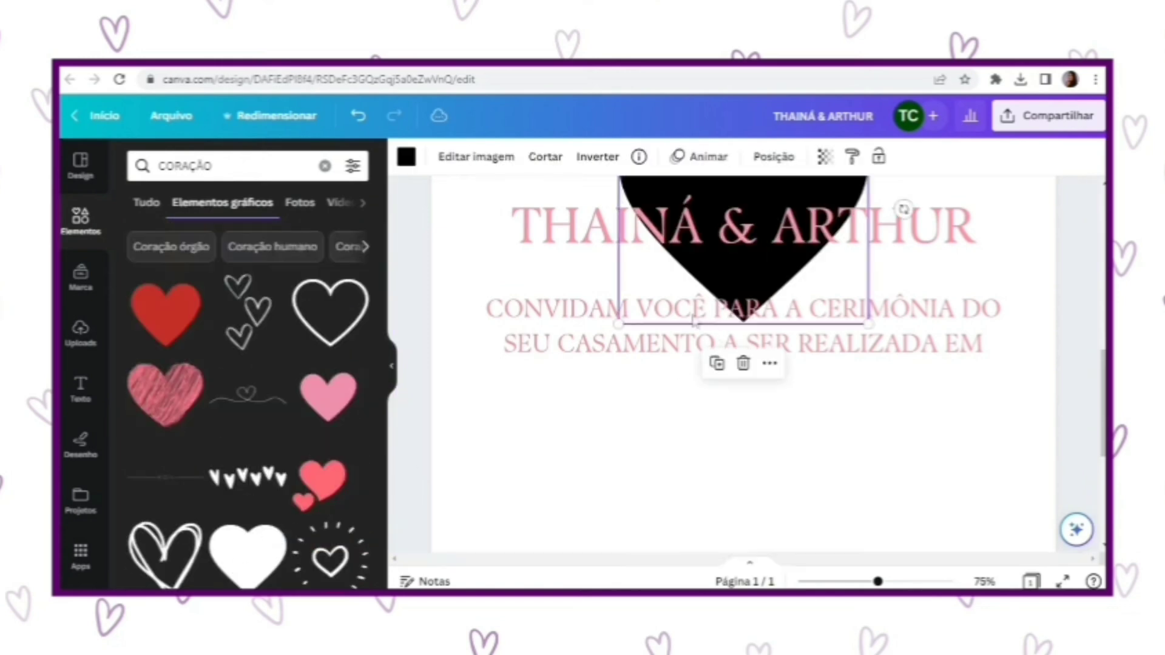
# Shrink the heart to a tiny icon below the invitation text and colour it with the Color candy palette's medium pink.
pyautogui.moveTo(815, 249); pyautogui.dragTo(612, 489)
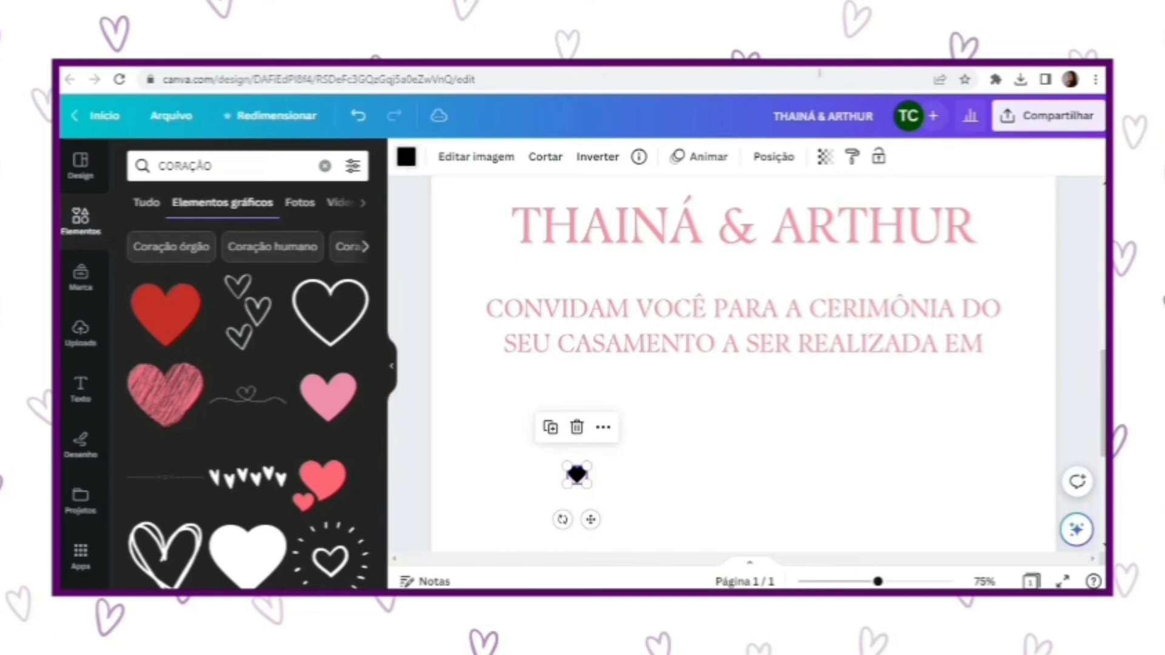
pyautogui.click(406, 156)
pyautogui.click(231, 497)
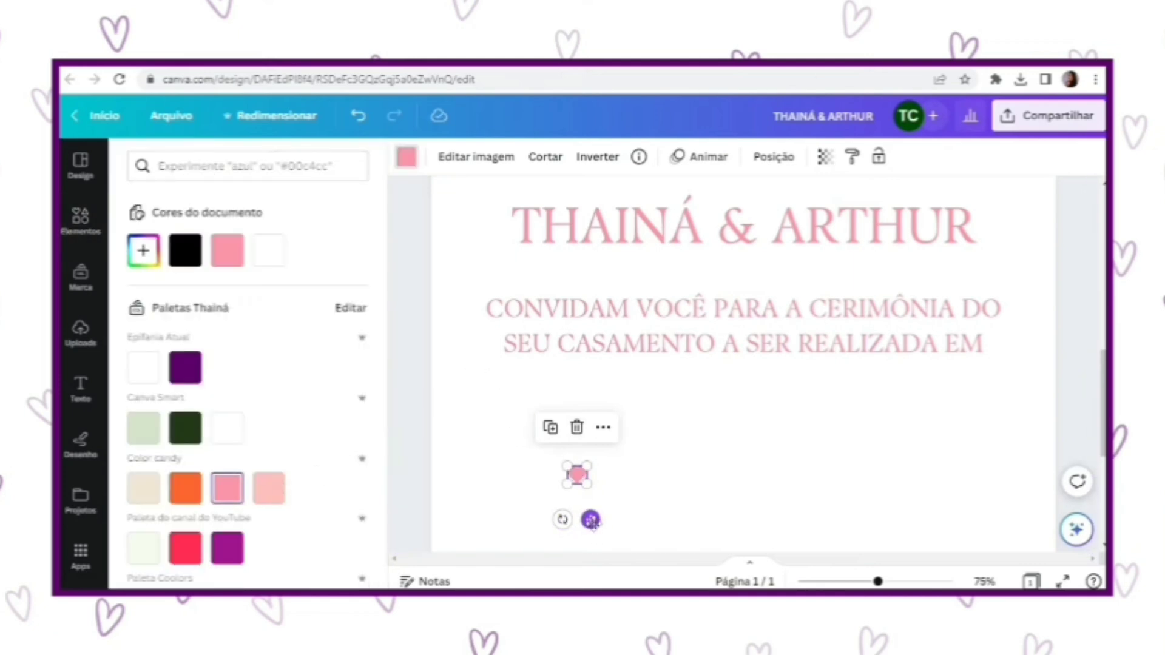
# Centre the small heart midway between the names title and the invitation text, and slightly reduce the names title.
pyautogui.moveTo(591, 519); pyautogui.dragTo(763, 320)
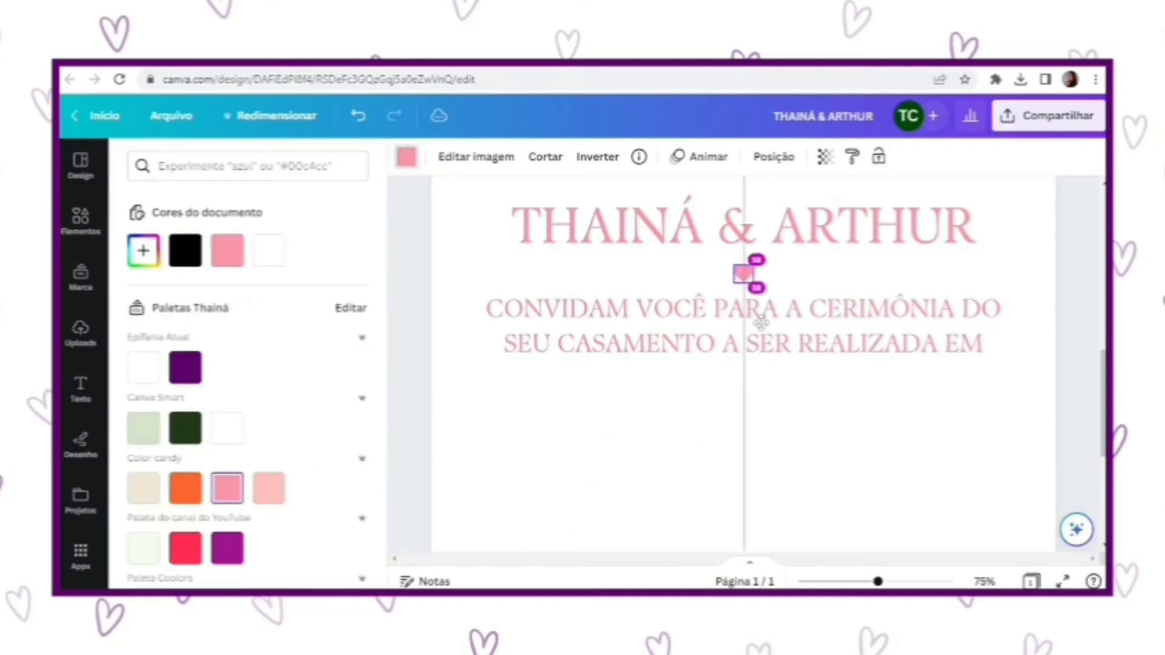
pyautogui.click(812, 330)
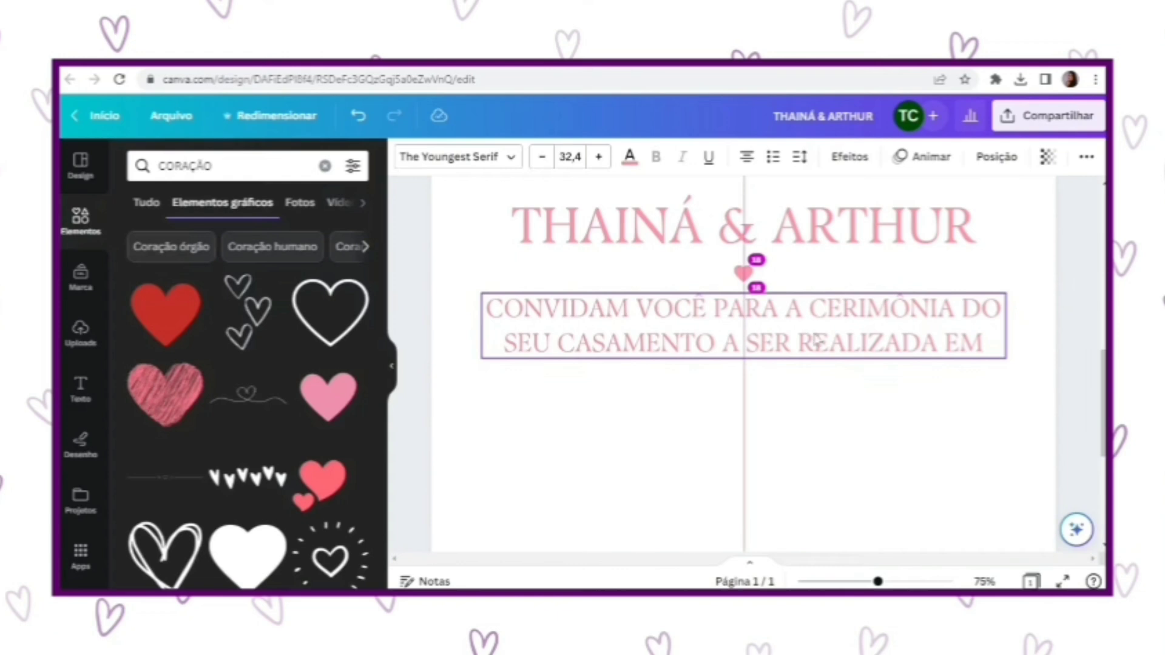
pyautogui.click(836, 430)
pyautogui.scroll(-1, 833, 473)
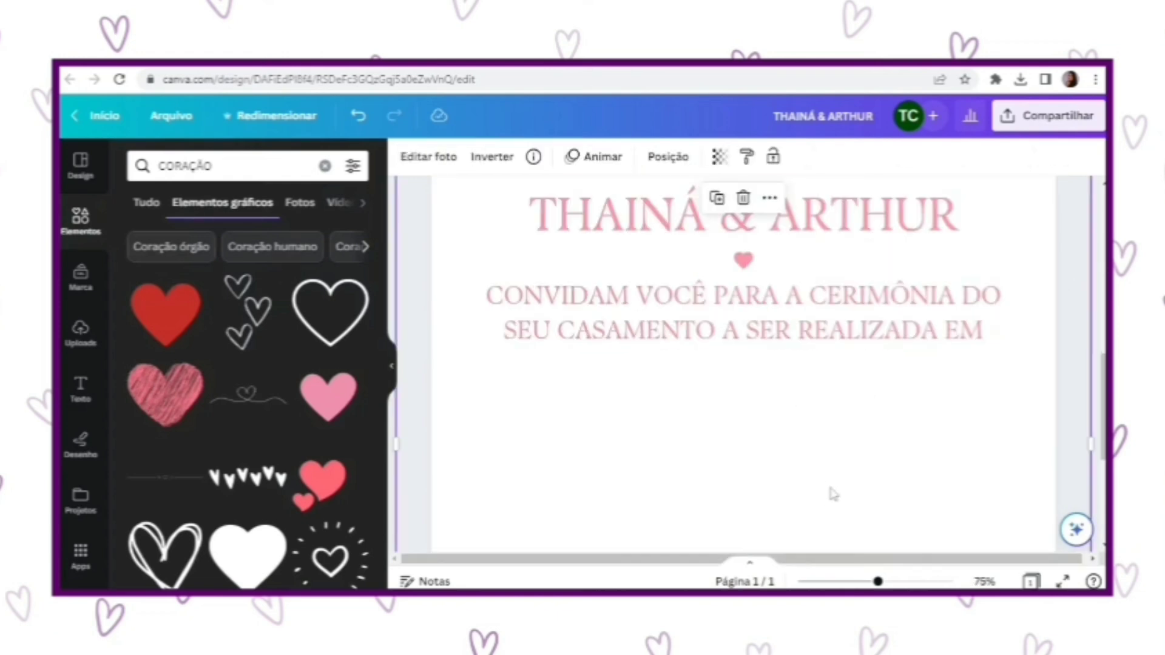
# Duplicate the invitation text below itself and replace the copy's wording with "07.07.2023".
pyautogui.click(705, 316)
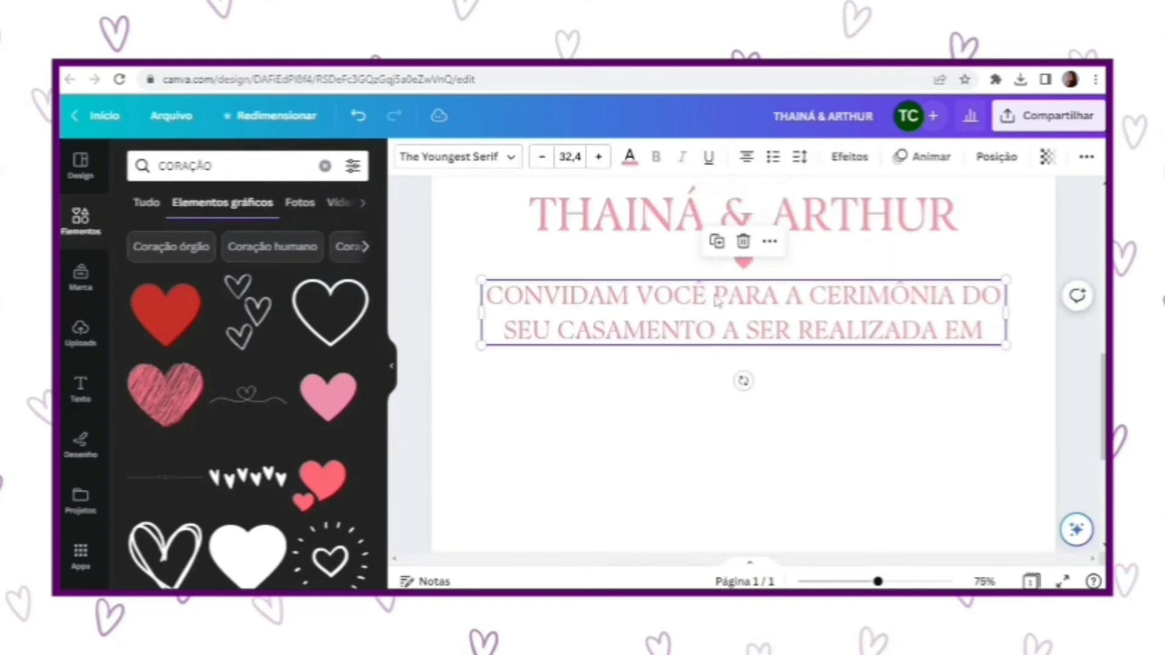
pyautogui.moveTo(705, 316); pyautogui.dragTo(719, 461)
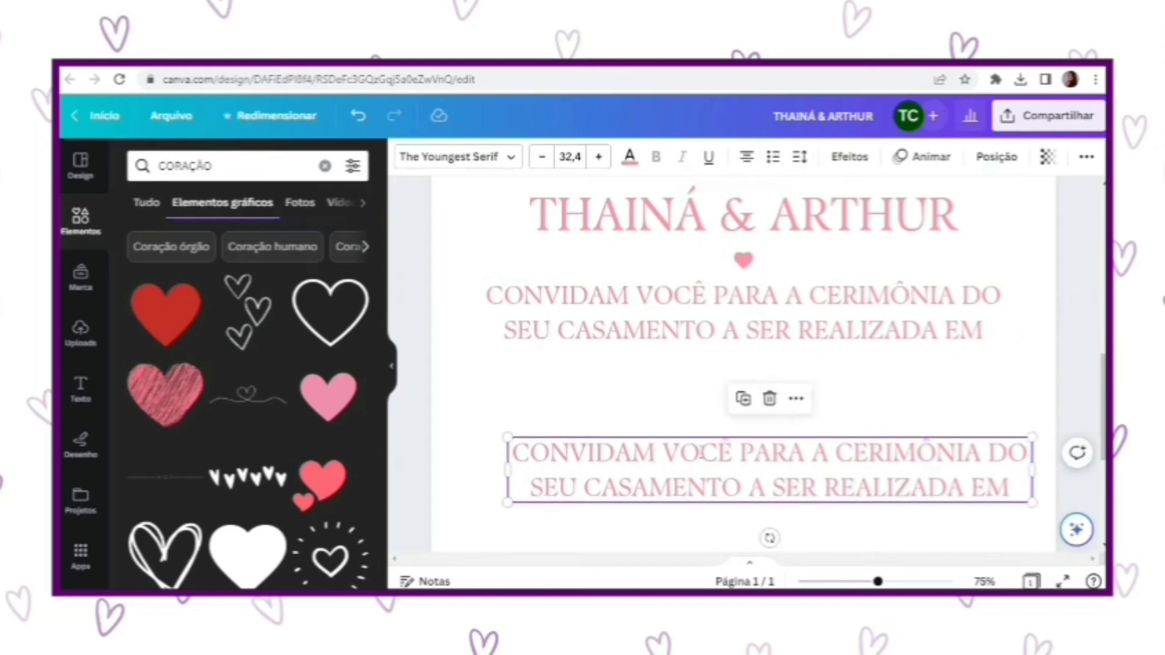
pyautogui.doubleClick(703, 454)
pyautogui.write('0')
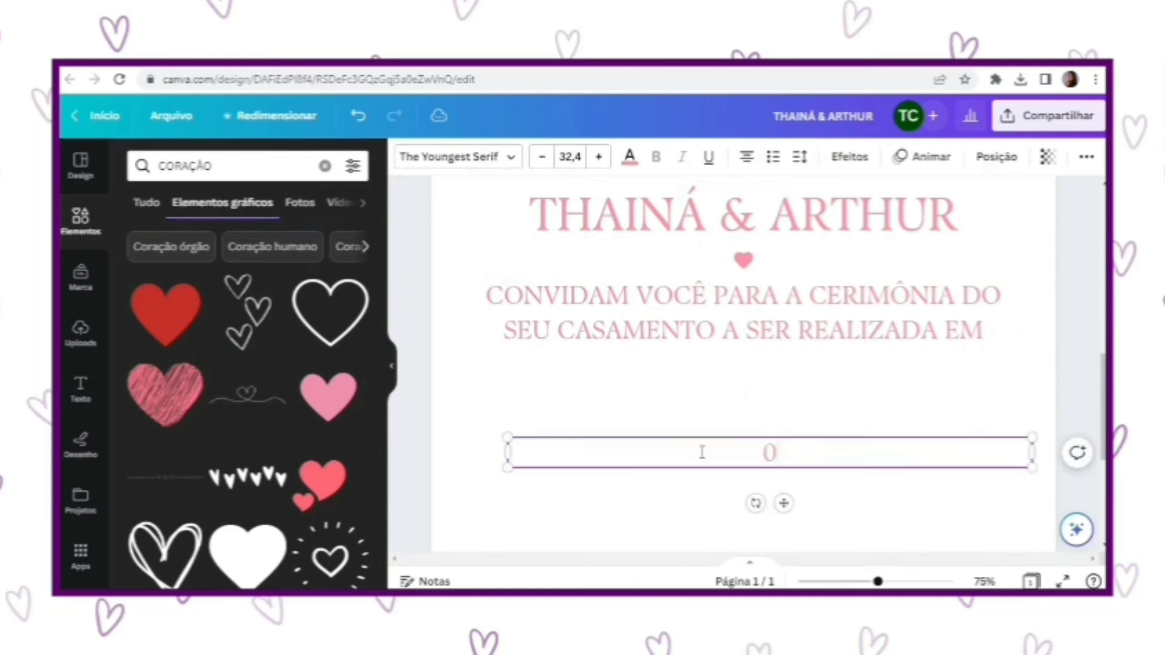
pyautogui.write('7.07.')
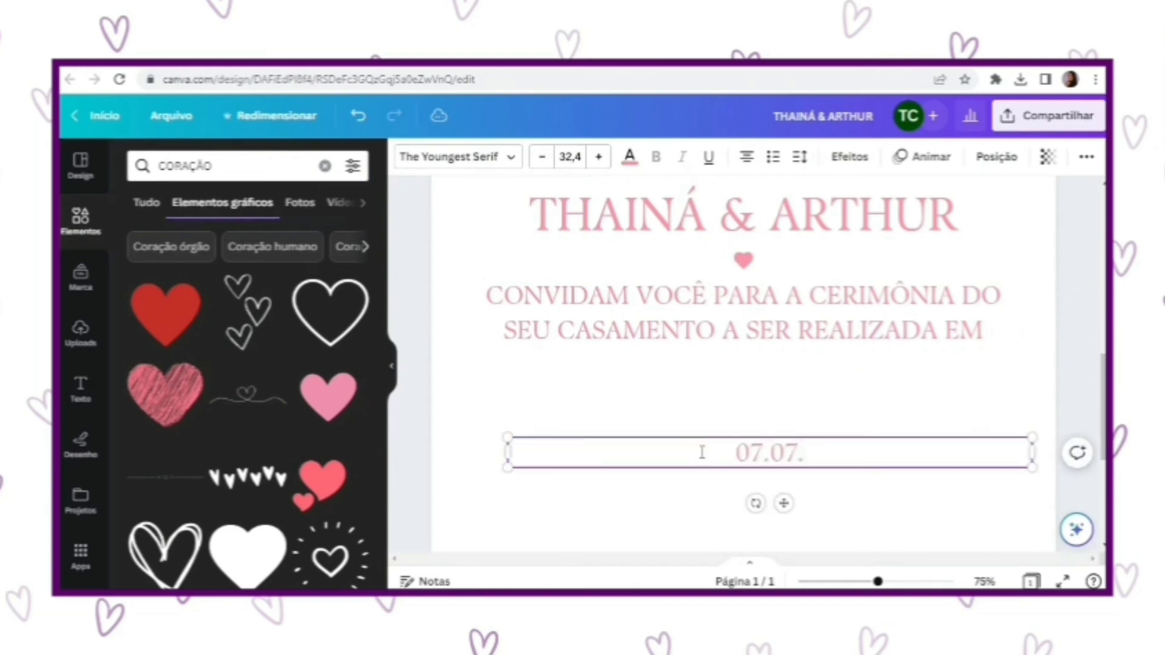
pyautogui.write('2023')
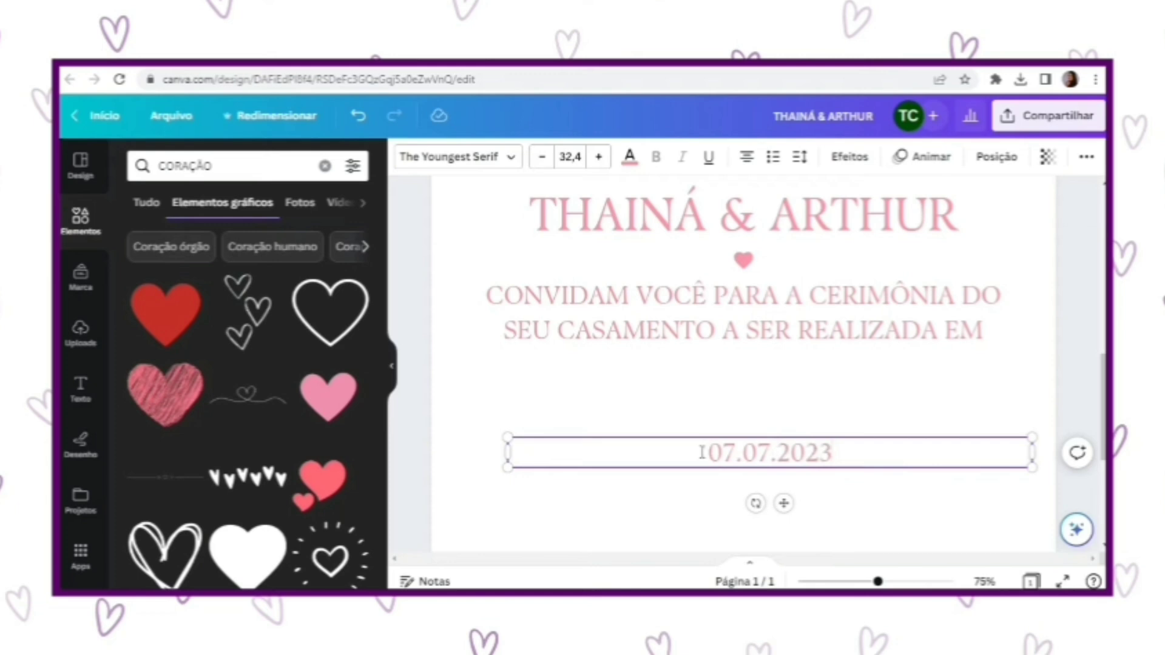
# Narrow the date's text box, enlarge the date to font size 65 and centre it below the invitation text.
pyautogui.moveTo(1024, 452); pyautogui.dragTo(645, 453)
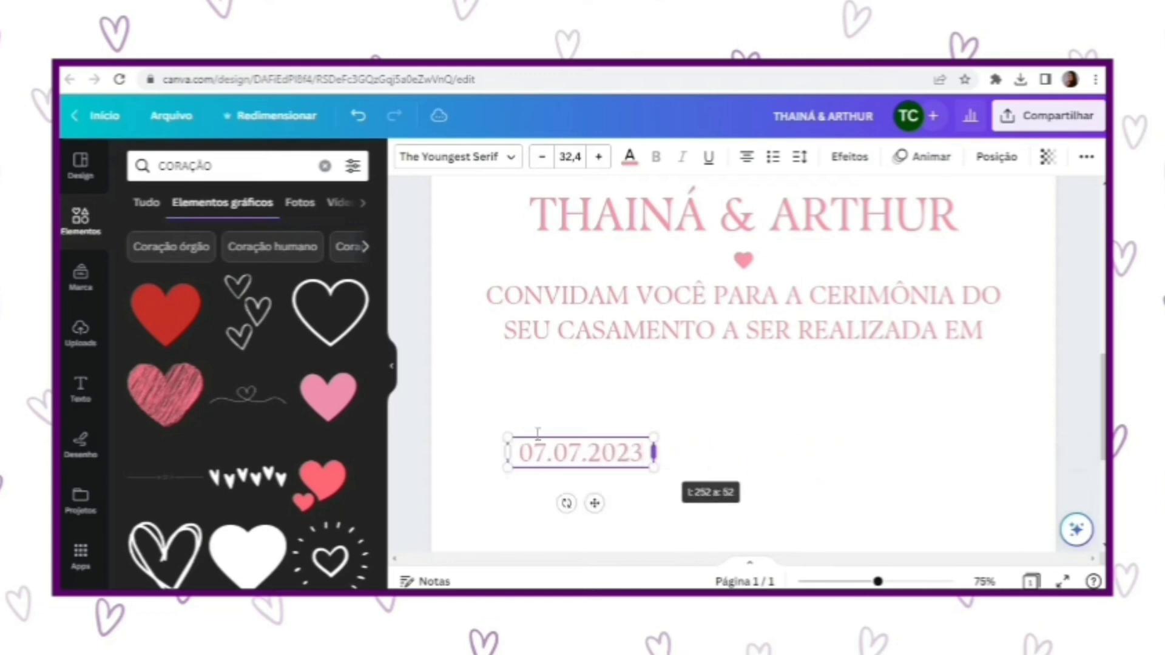
pyautogui.moveTo(509, 437); pyautogui.dragTo(391, 397)
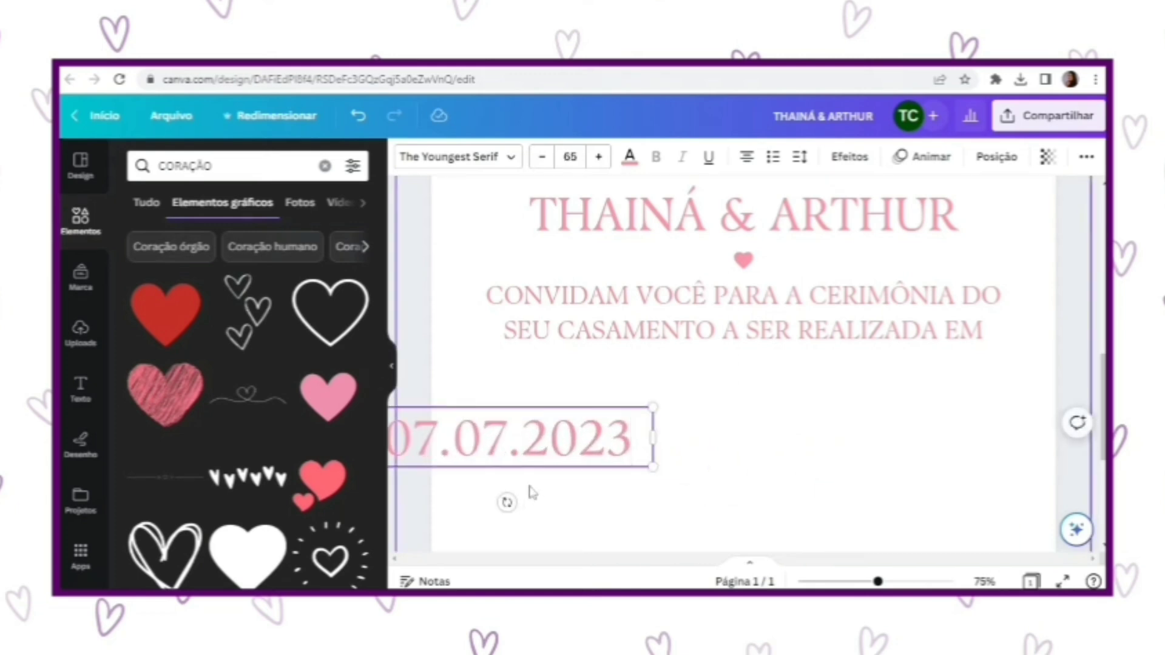
pyautogui.moveTo(527, 489); pyautogui.dragTo(706, 483)
# Duplicate the date just below itself and change the copy's text to "às 15h".
pyautogui.click(716, 343)
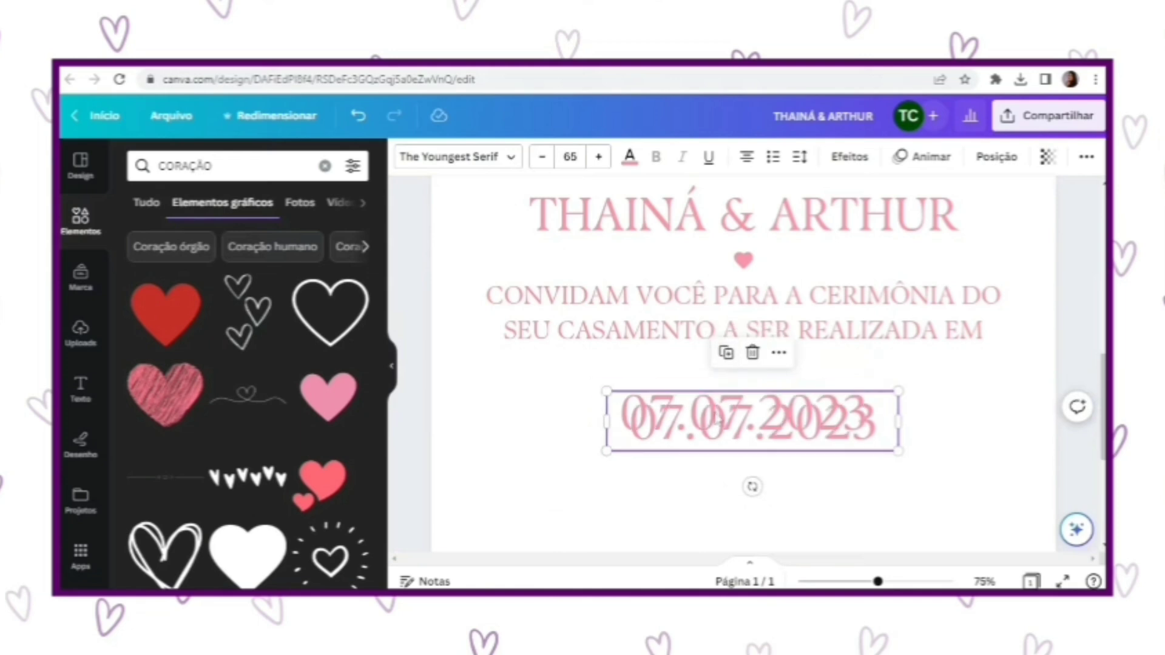
pyautogui.doubleClick(720, 462)
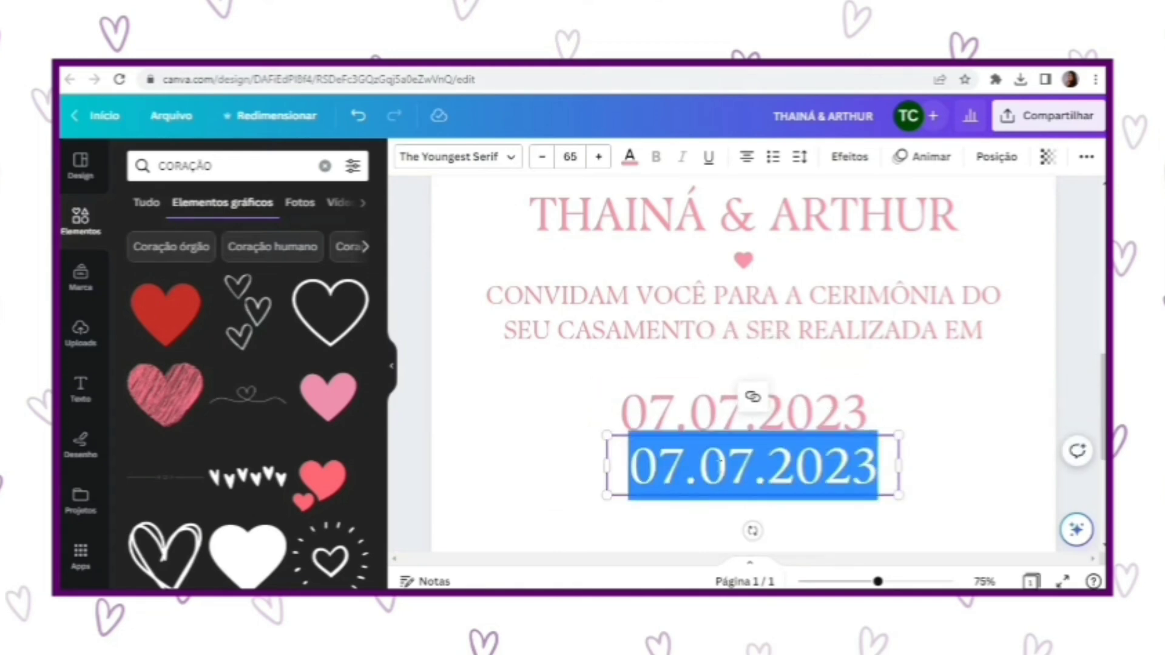
pyautogui.write('às 15h')
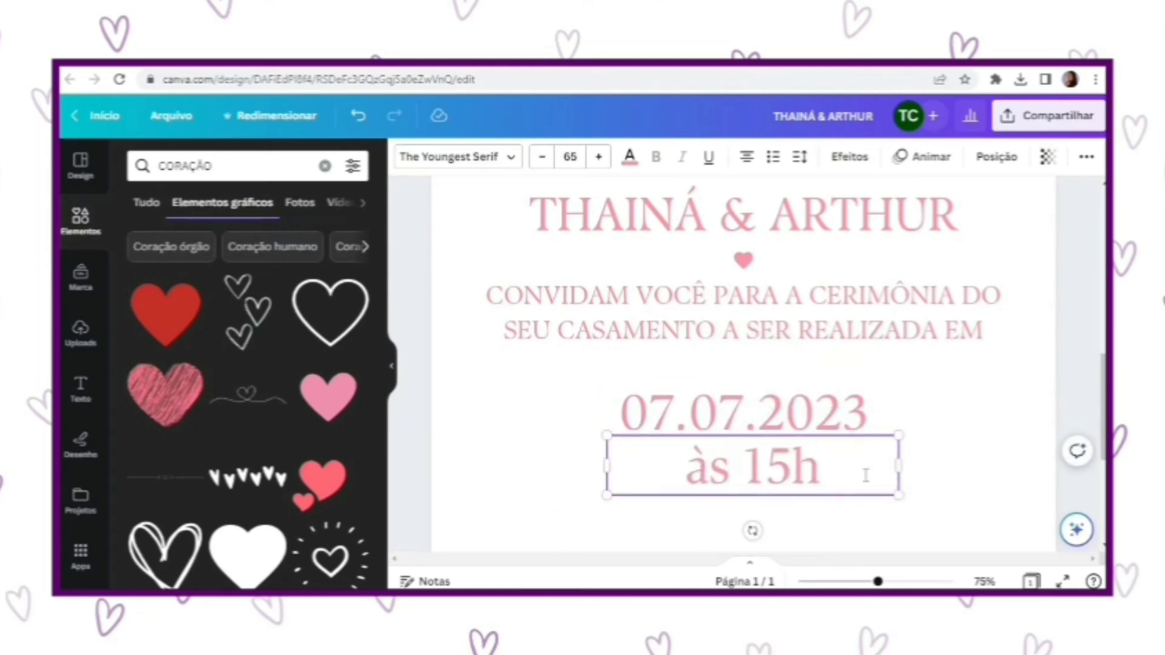
# Shrink the "às 15h" text to font size 30.4 and centre it directly beneath the date.
pyautogui.moveTo(899, 496); pyautogui.dragTo(743, 464)
pyautogui.moveTo(692, 499); pyautogui.dragTo(759, 496)
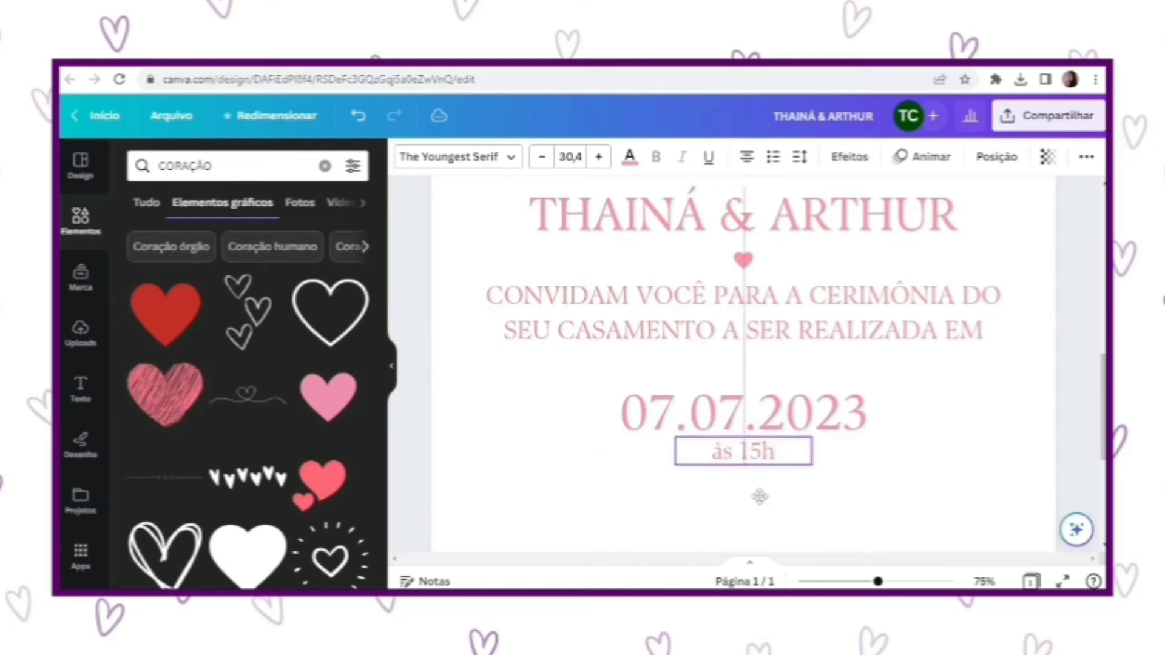
pyautogui.click(577, 520)
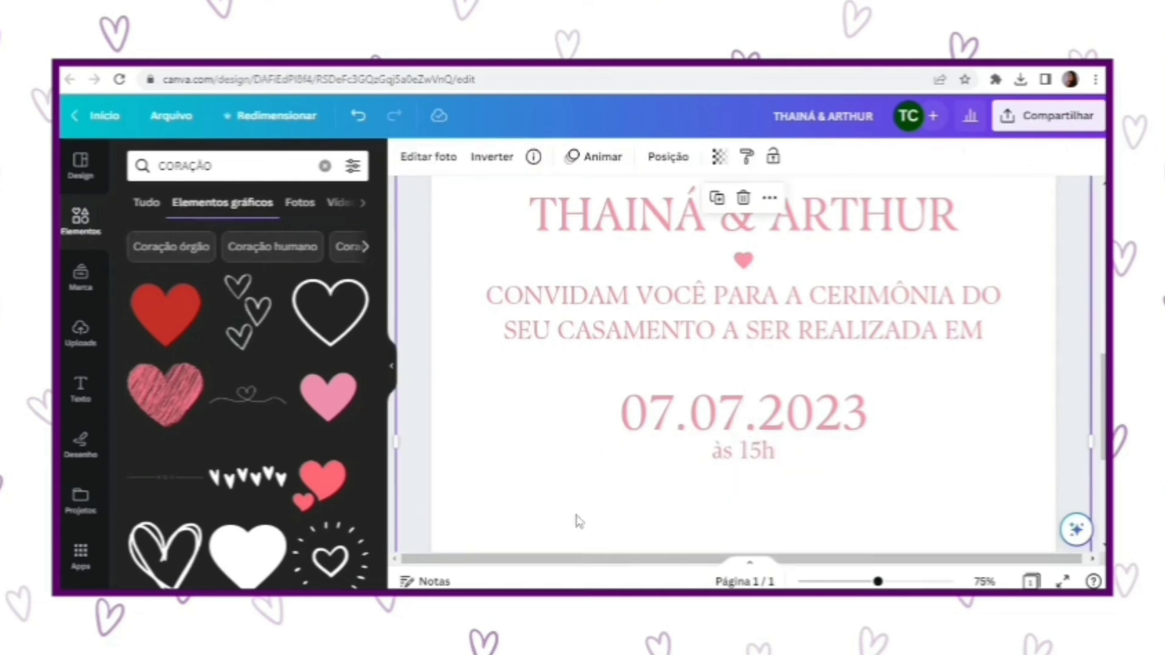
# Clear the element search and add a plain straight line to the page, placing it below the time text.
pyautogui.click(325, 166)
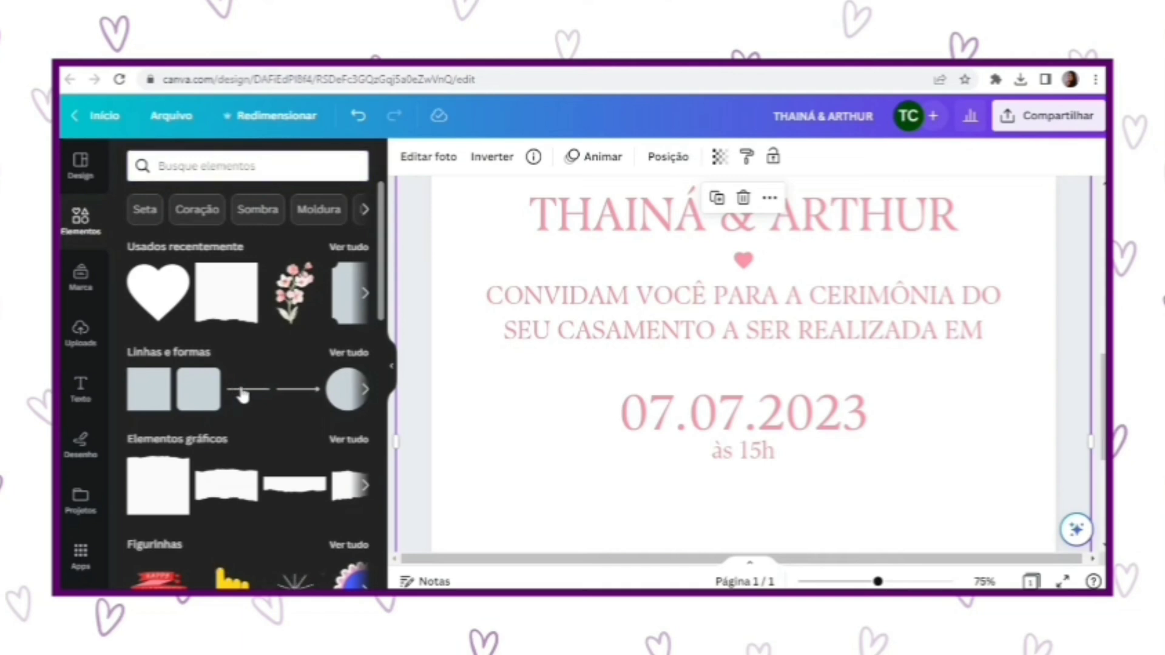
pyautogui.click(239, 395)
pyautogui.moveTo(833, 385); pyautogui.dragTo(808, 488)
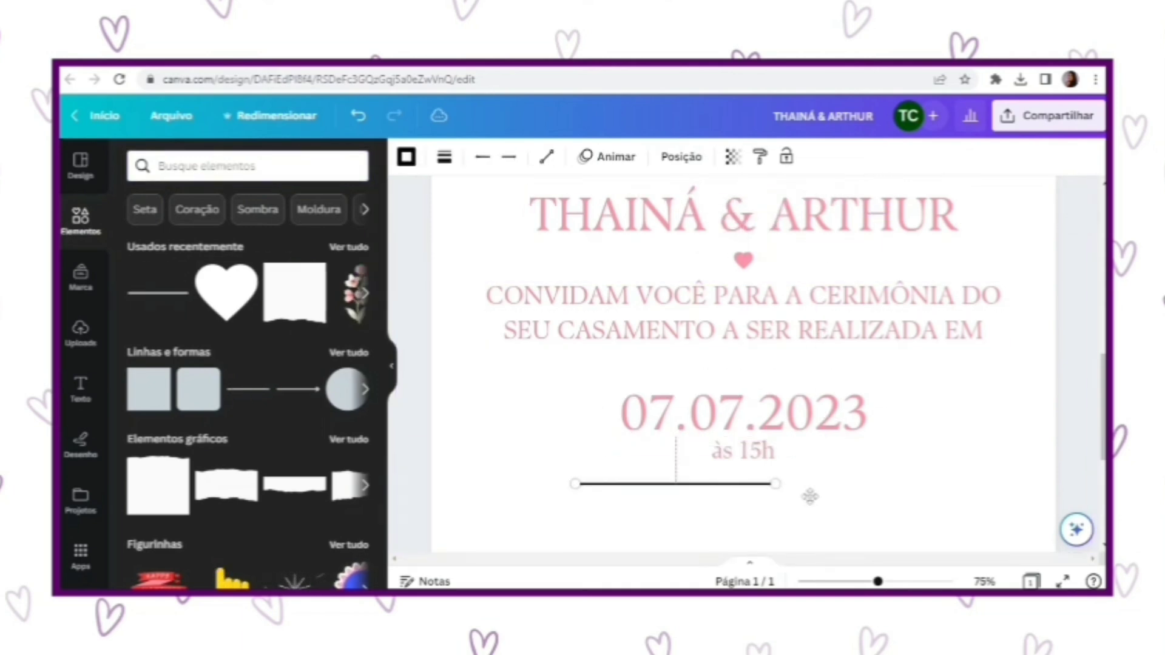
# Shorten the black line and place it to the left of "às 15h", level with the time text.
pyautogui.scroll(5, 807, 487)
pyautogui.scroll(1, 813, 501)
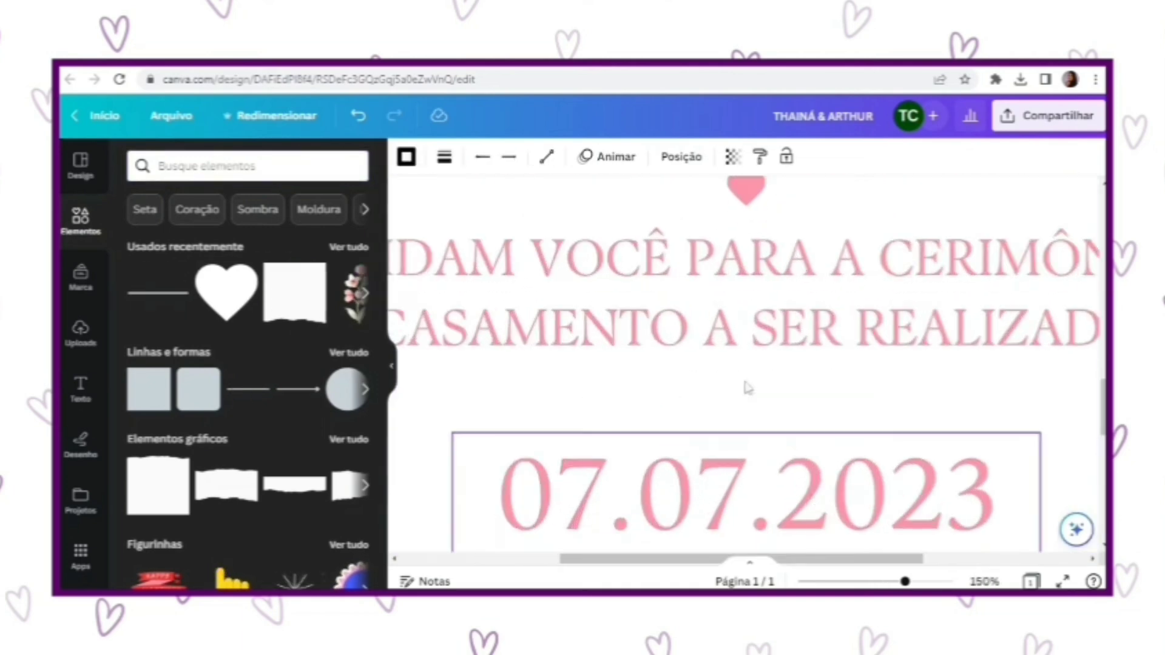
pyautogui.scroll(-4, 667, 394)
pyautogui.moveTo(521, 412); pyautogui.dragTo(619, 403)
pyautogui.moveTo(515, 400); pyautogui.dragTo(745, 402)
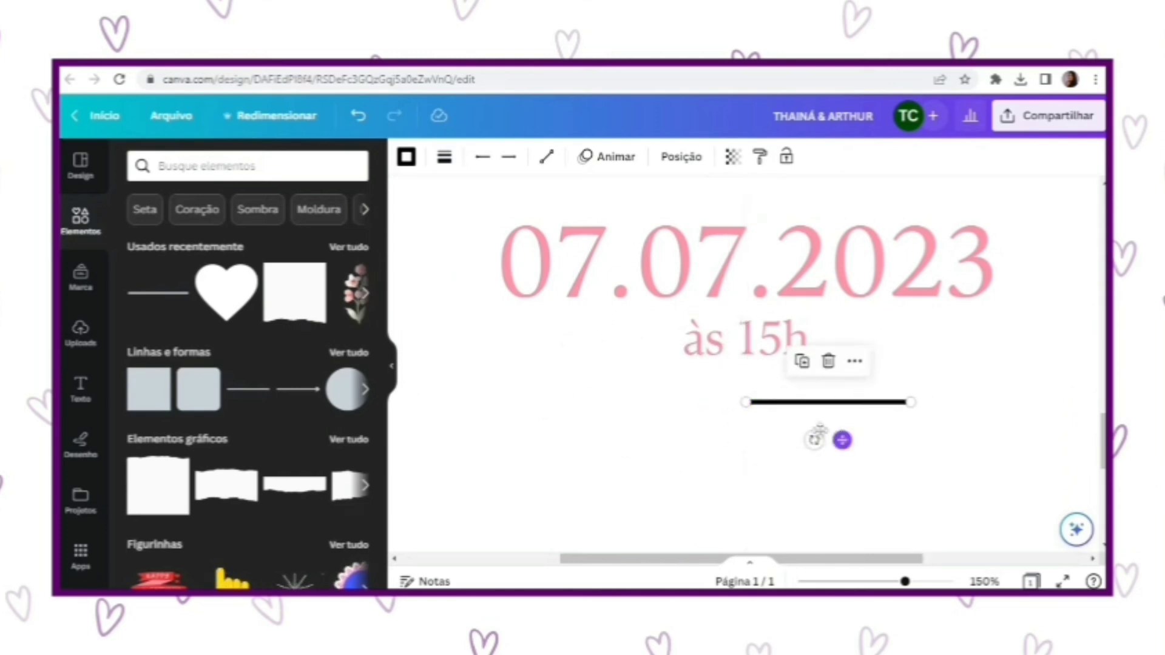
pyautogui.moveTo(840, 436); pyautogui.dragTo(600, 380)
pyautogui.click(507, 258)
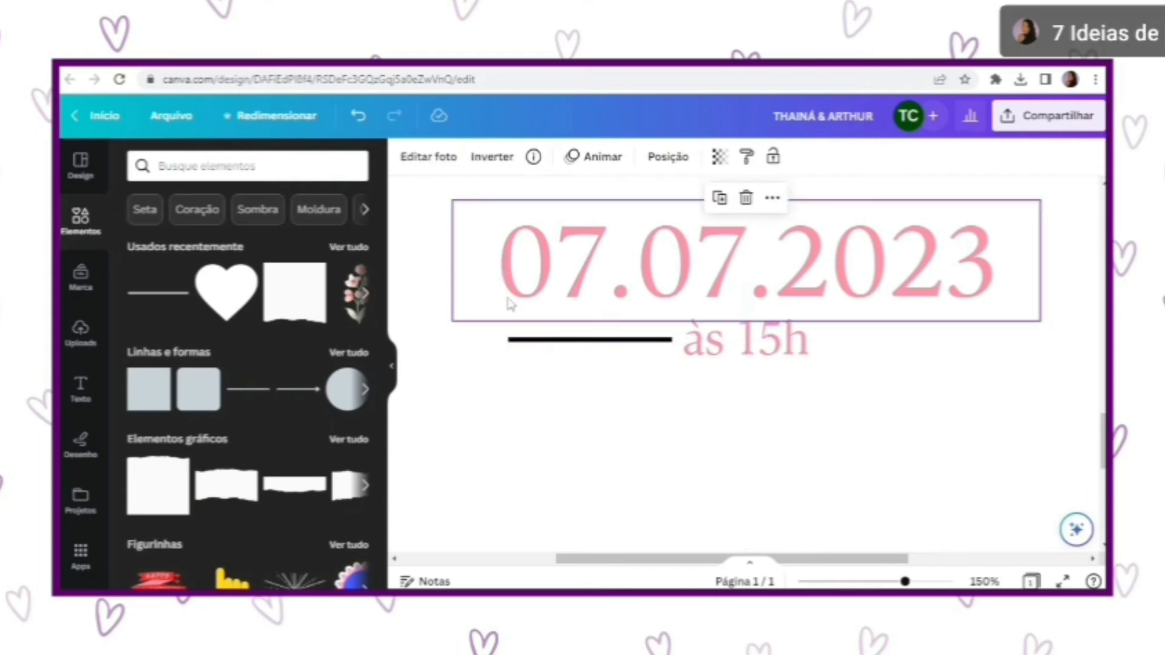
# Show the rulers and guides and place a vertical guide at the left edge of the date.
pyautogui.click(175, 121)
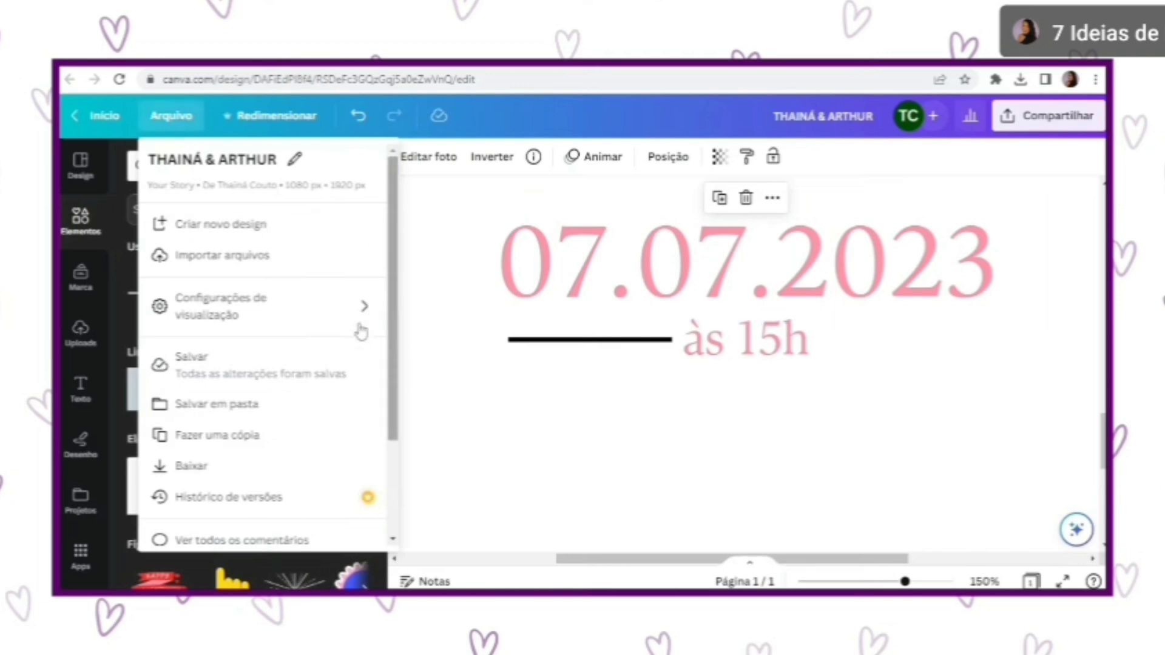
pyautogui.moveTo(275, 307)
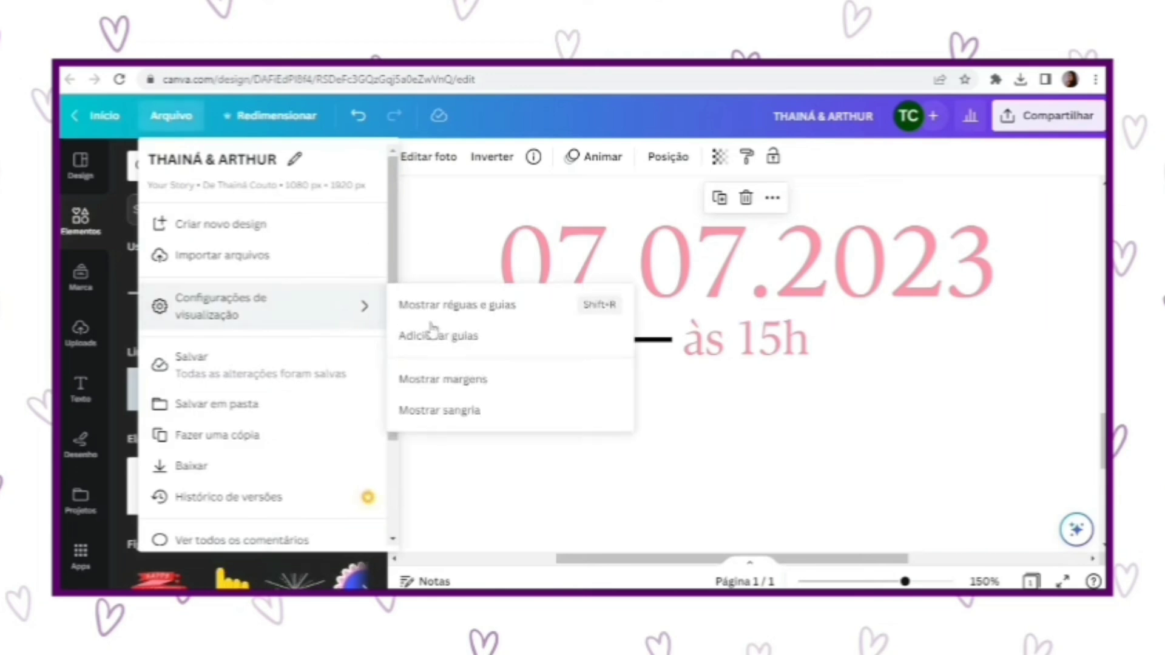
pyautogui.click(476, 314)
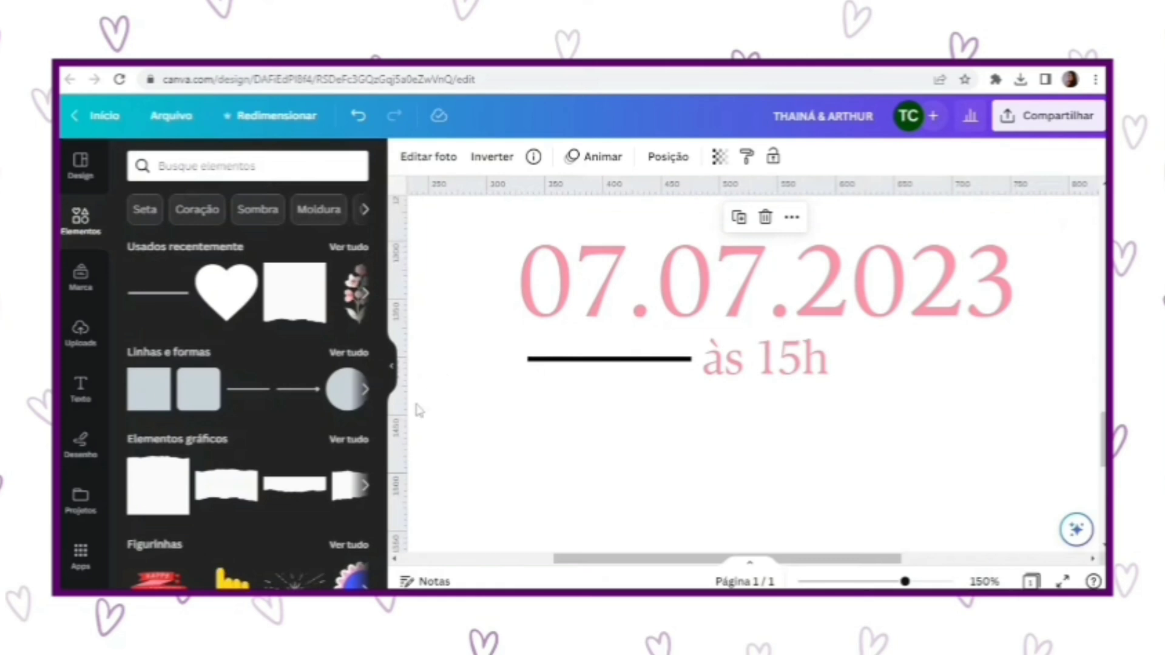
pyautogui.moveTo(406, 404)
pyautogui.mouseDown()
pyautogui.moveTo(527, 398)
pyautogui.moveTo(521, 392)
pyautogui.mouseUp()
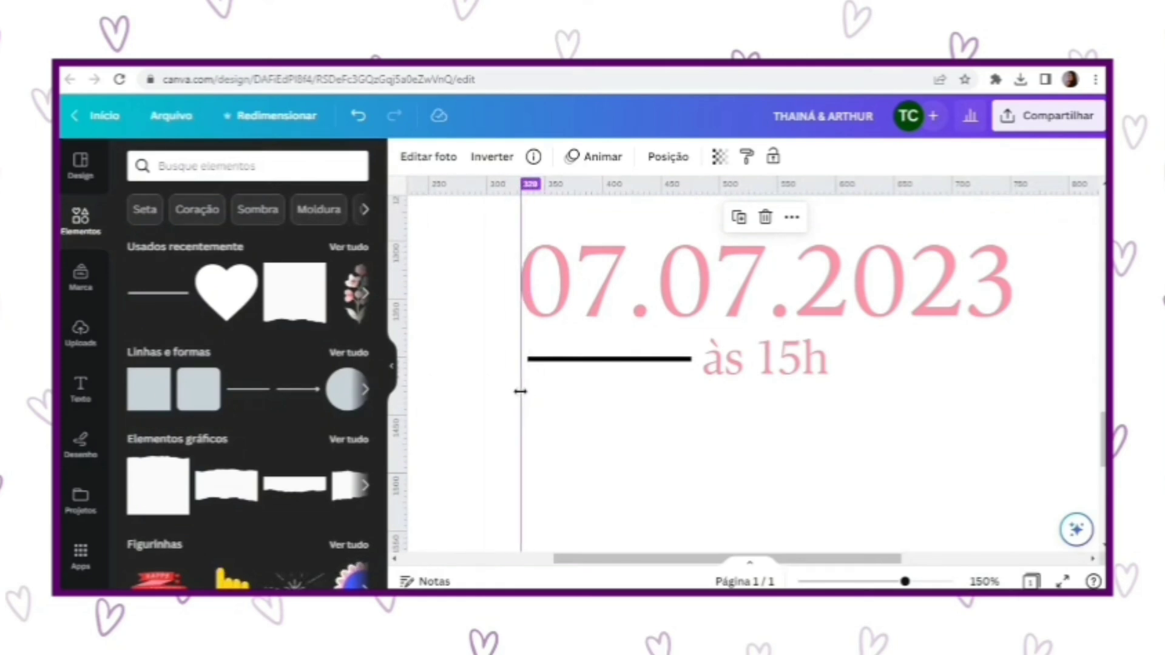
# Extend the left end of the black line to the vertical guide at the date's left edge.
pyautogui.click(527, 360)
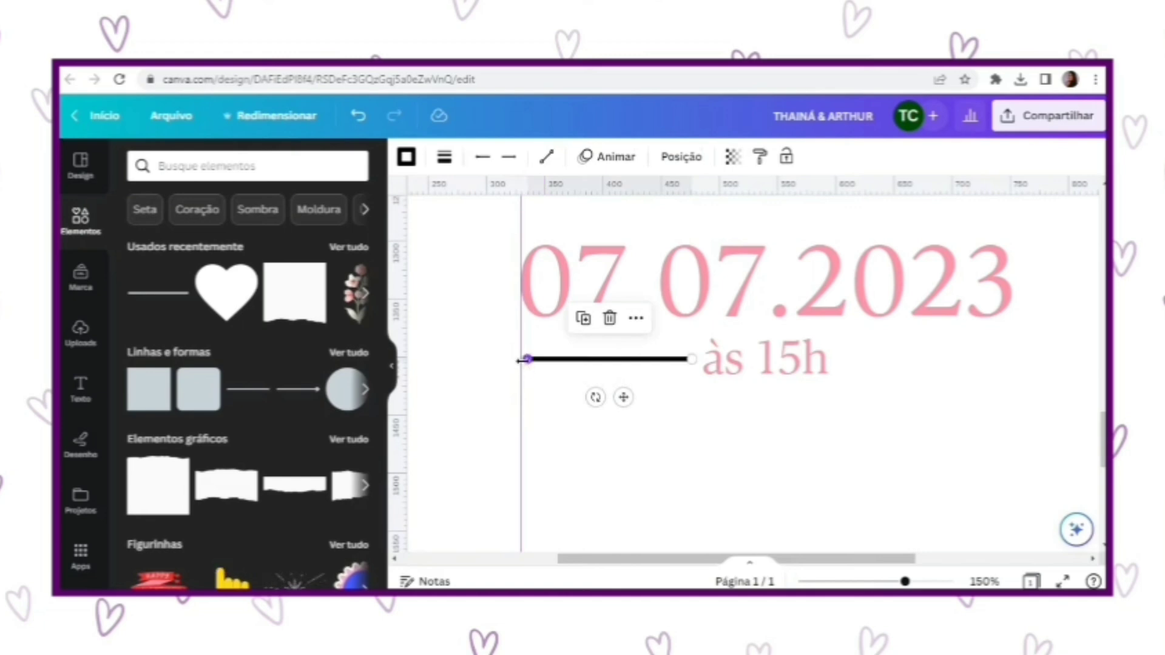
pyautogui.moveTo(519, 361); pyautogui.dragTo(520, 366)
pyautogui.scroll(3, 520, 376)
pyautogui.scroll(-2, 646, 400)
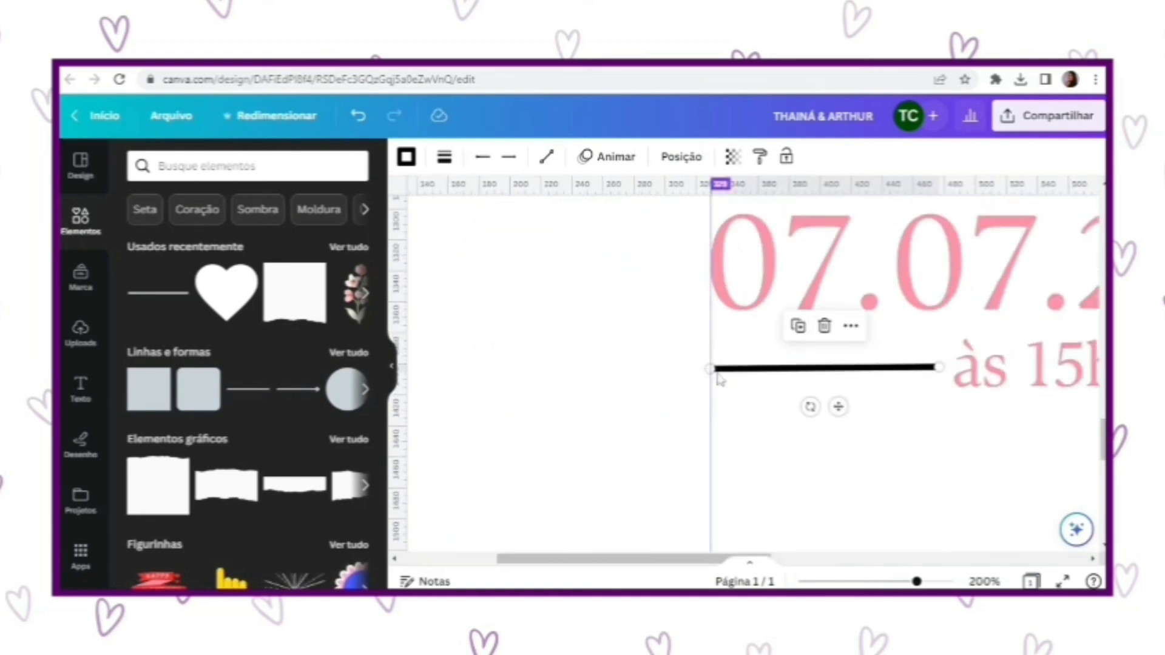
pyautogui.scroll(-2, 791, 427)
pyautogui.scroll(2, 692, 358)
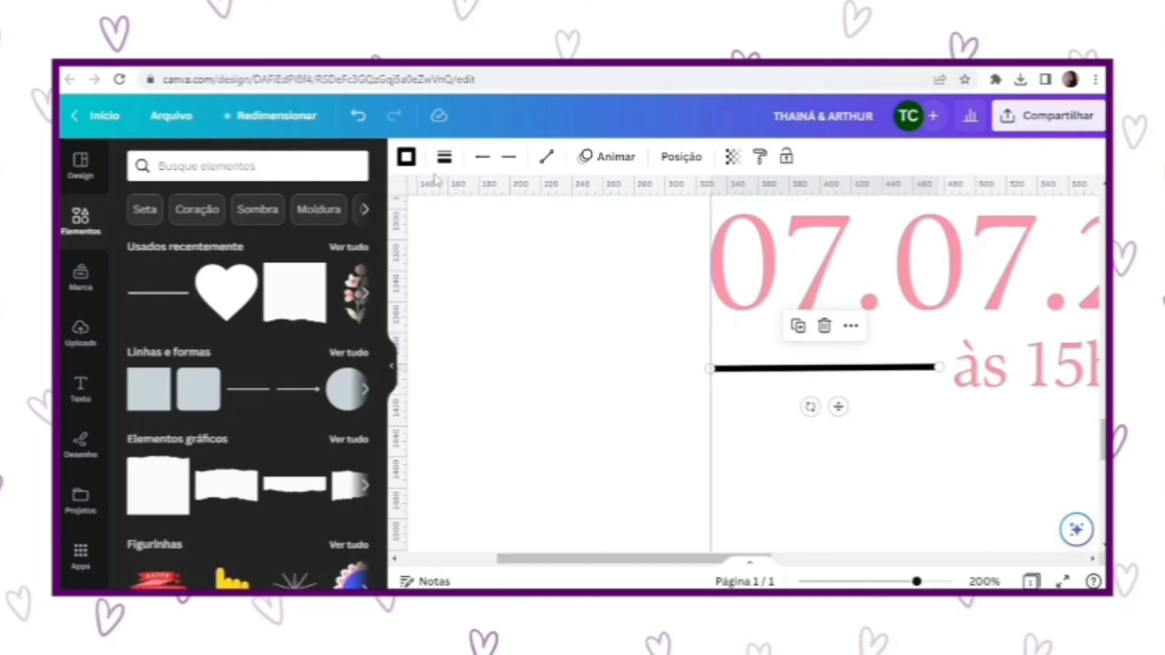
# Set the line's thickness to 2 and fine-tune its position beside "às 15h".
pyautogui.click(444, 156)
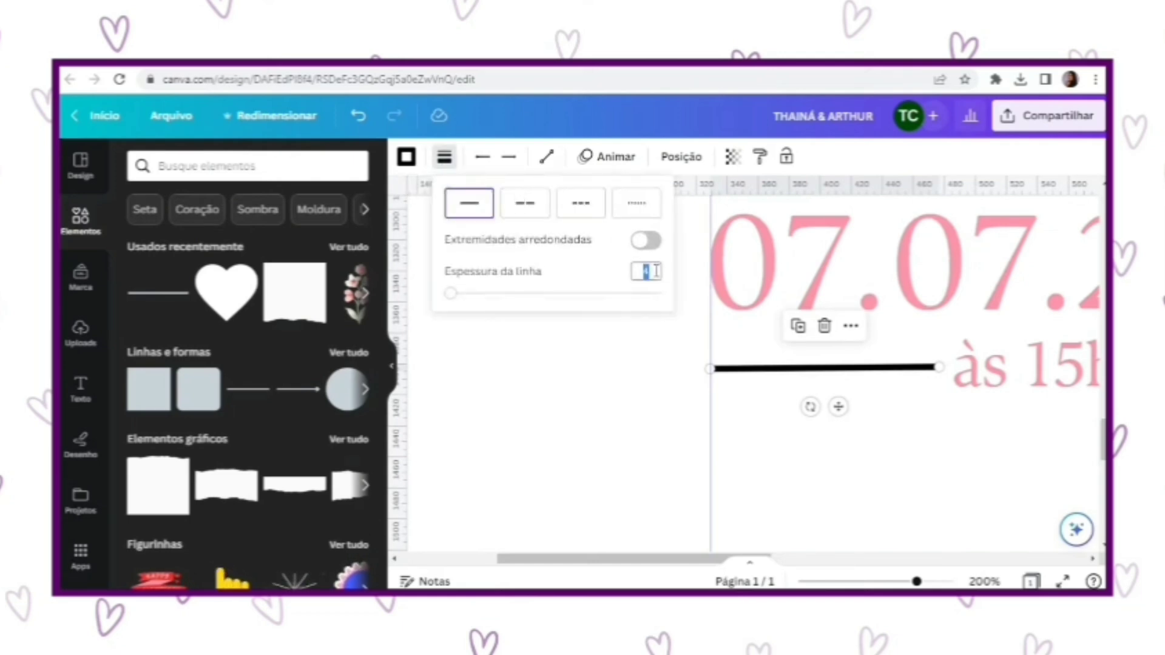
pyautogui.write('2')
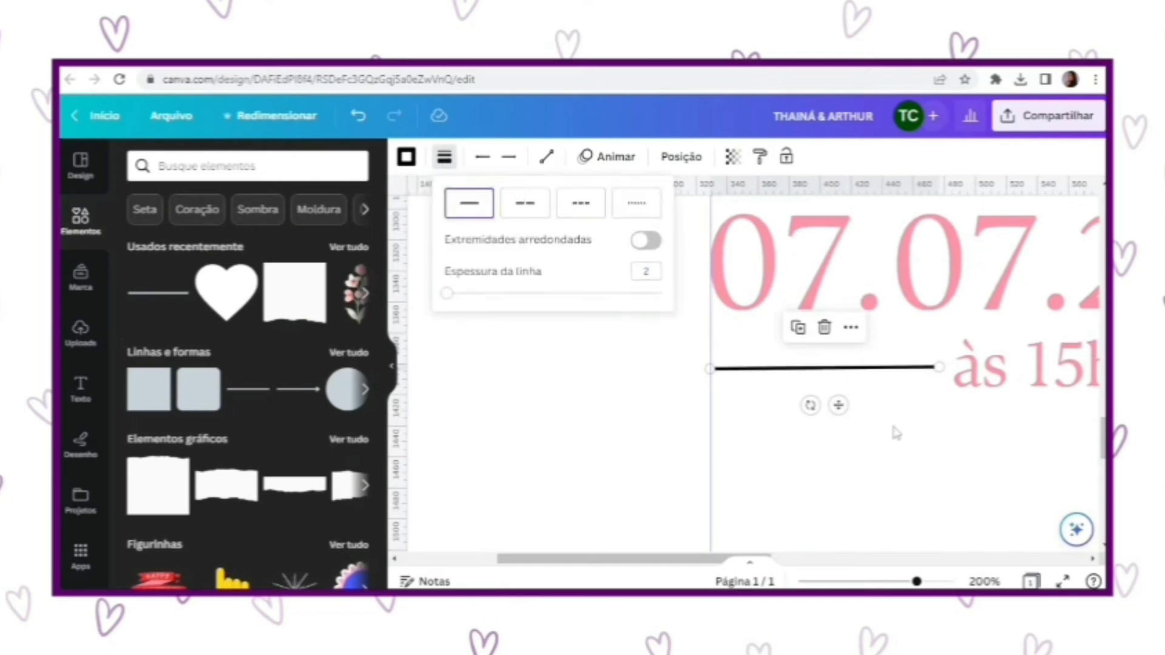
pyautogui.moveTo(839, 406); pyautogui.dragTo(838, 412)
pyautogui.click(637, 421)
pyautogui.hotkey('ctrl', '-')
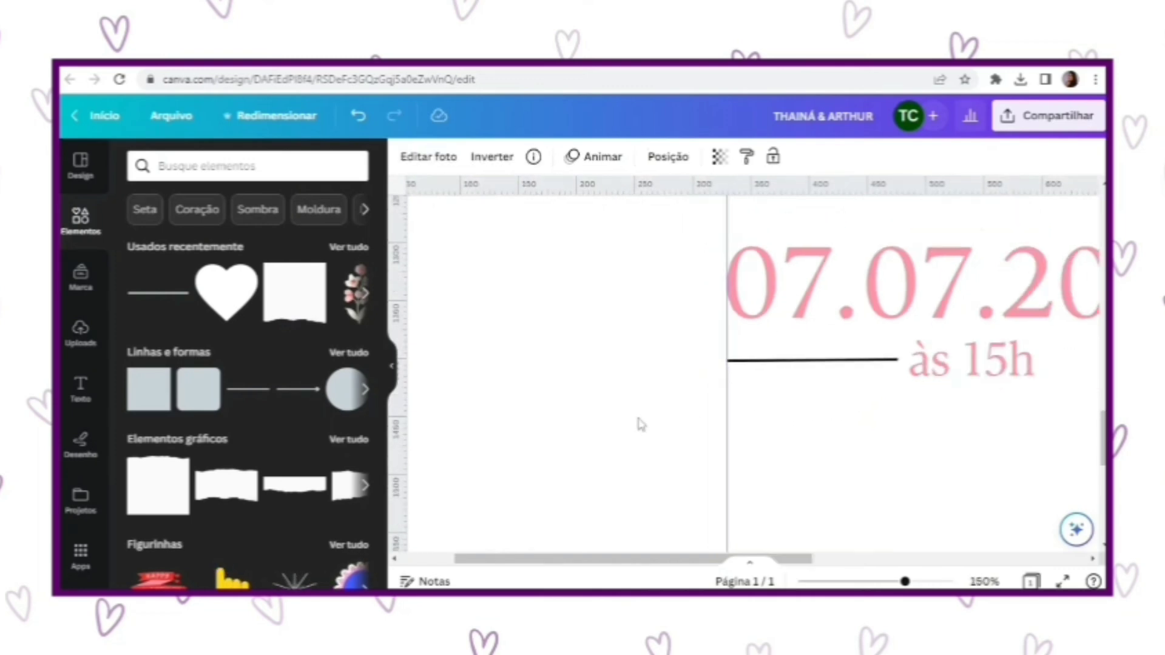
# Colour the line beside "às 15h" with the pink from the document colours.
pyautogui.click(843, 358)
pyautogui.click(406, 156)
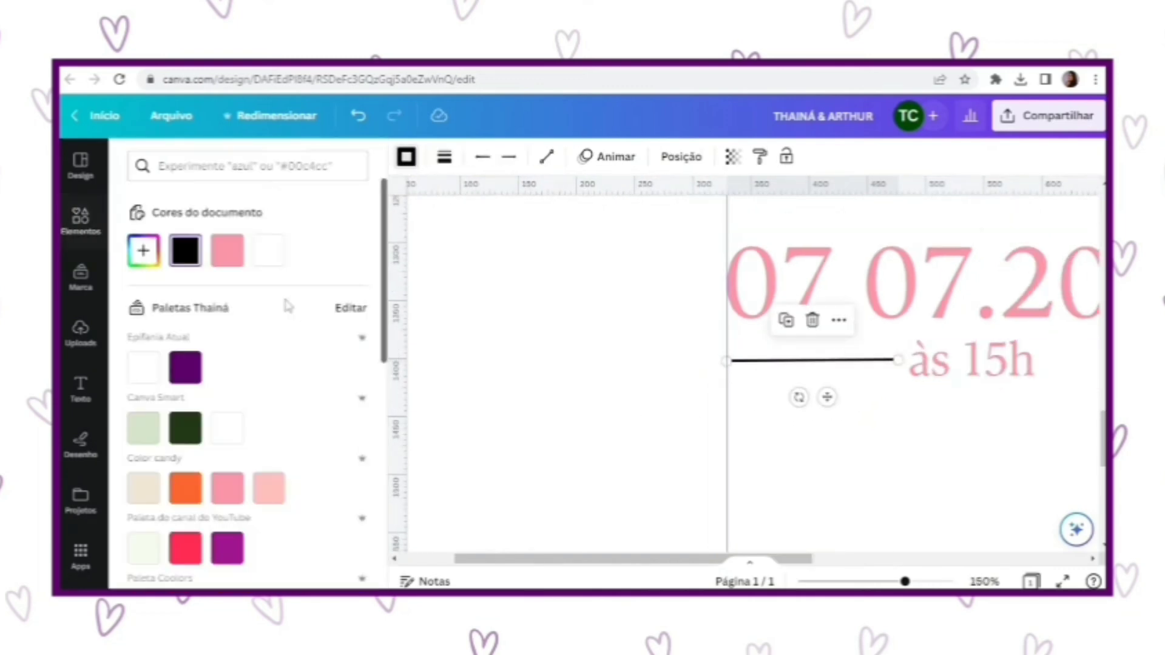
pyautogui.click(229, 261)
# Duplicate the pink line to the right of "às 15h" and place a vertical guide at 750 at the date's right edge.
pyautogui.click(785, 320)
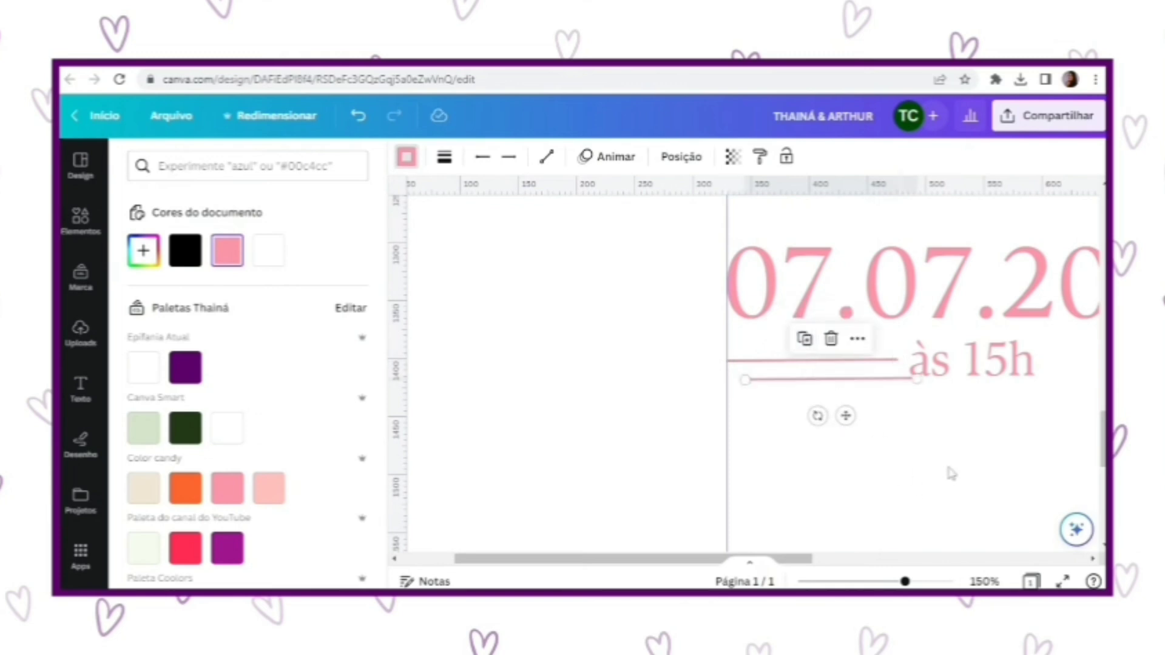
pyautogui.click(805, 502)
pyautogui.hotkey('ctrl', 'z')
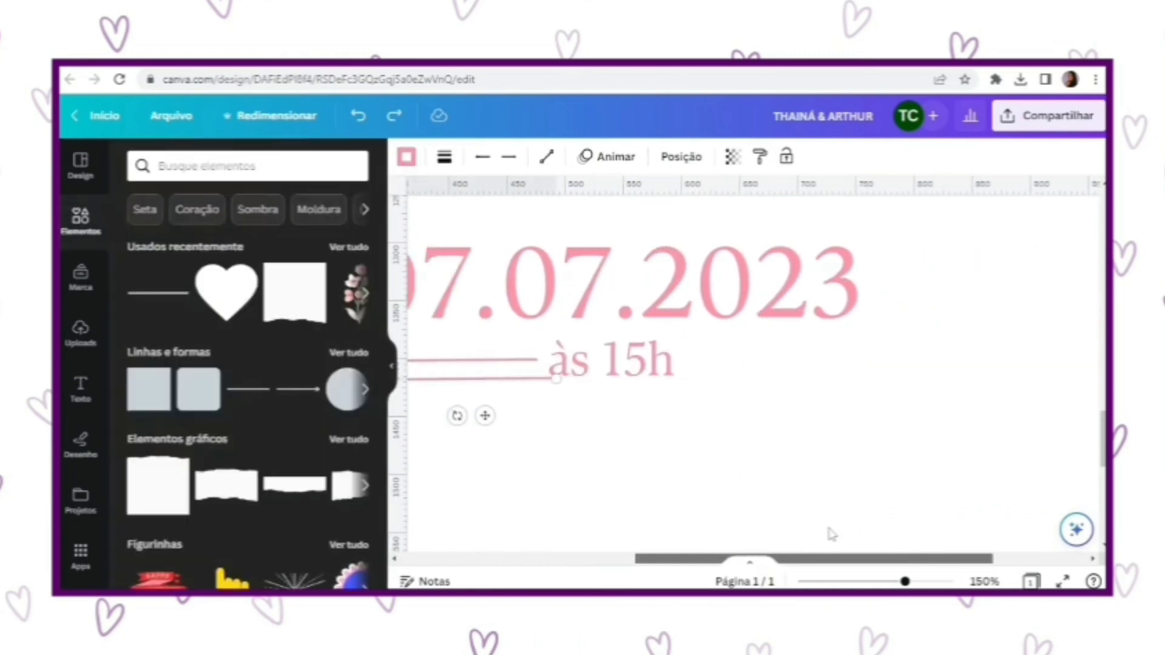
pyautogui.moveTo(575, 415); pyautogui.dragTo(864, 395)
pyautogui.moveTo(426, 427); pyautogui.dragTo(935, 418)
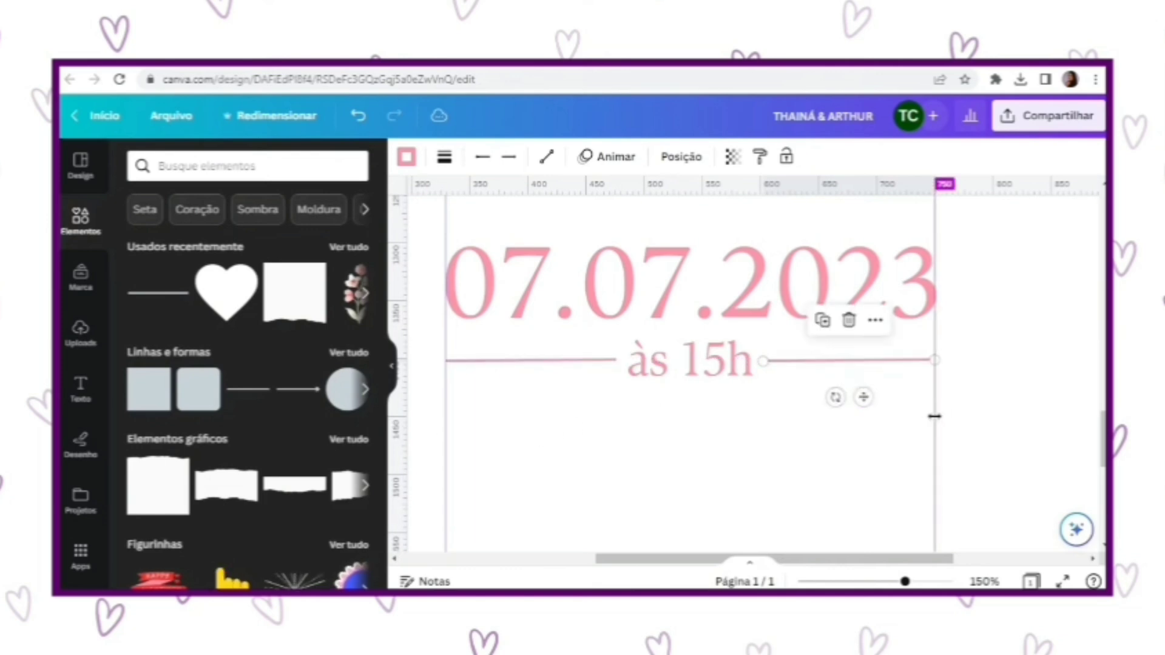
pyautogui.scroll(-5, 879, 425)
pyautogui.scroll(-3, 970, 442)
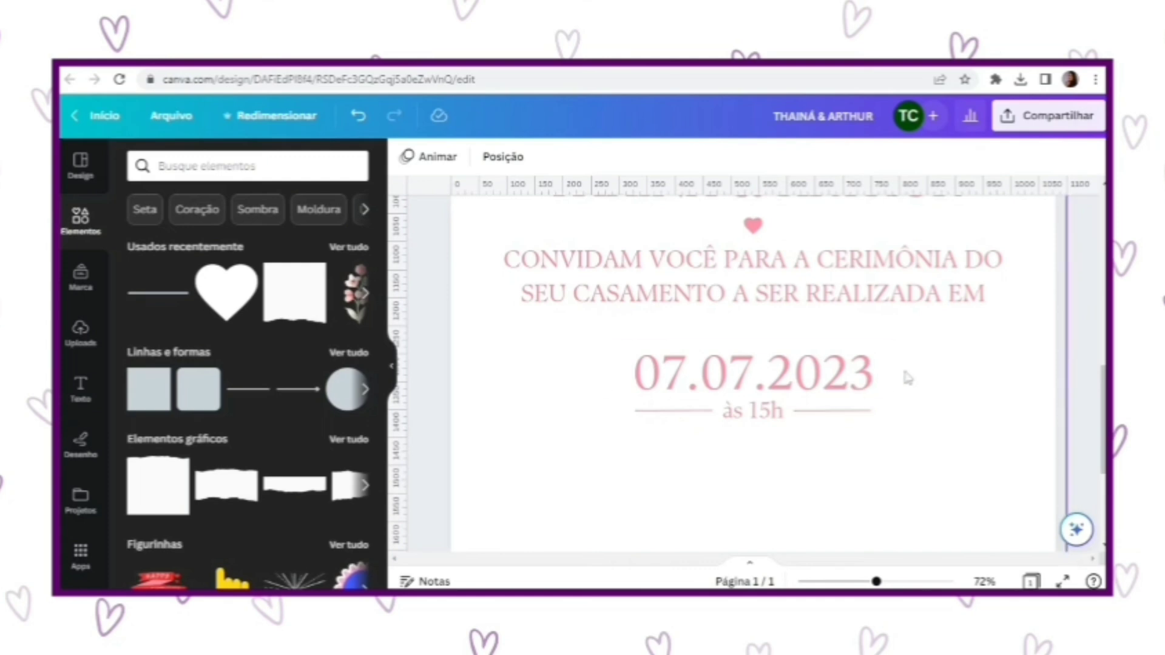
# Search the graphic elements for "flor" and add the large open line-art flower to the invitation.
pyautogui.click(201, 169)
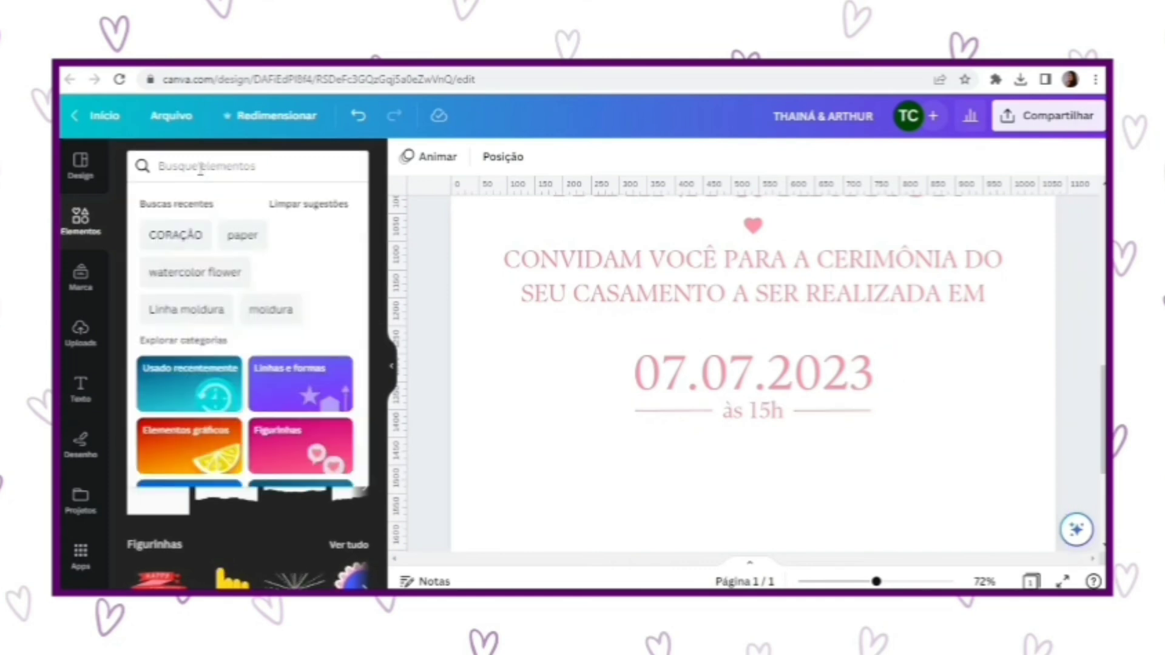
pyautogui.write('flor')
pyautogui.press('Return')
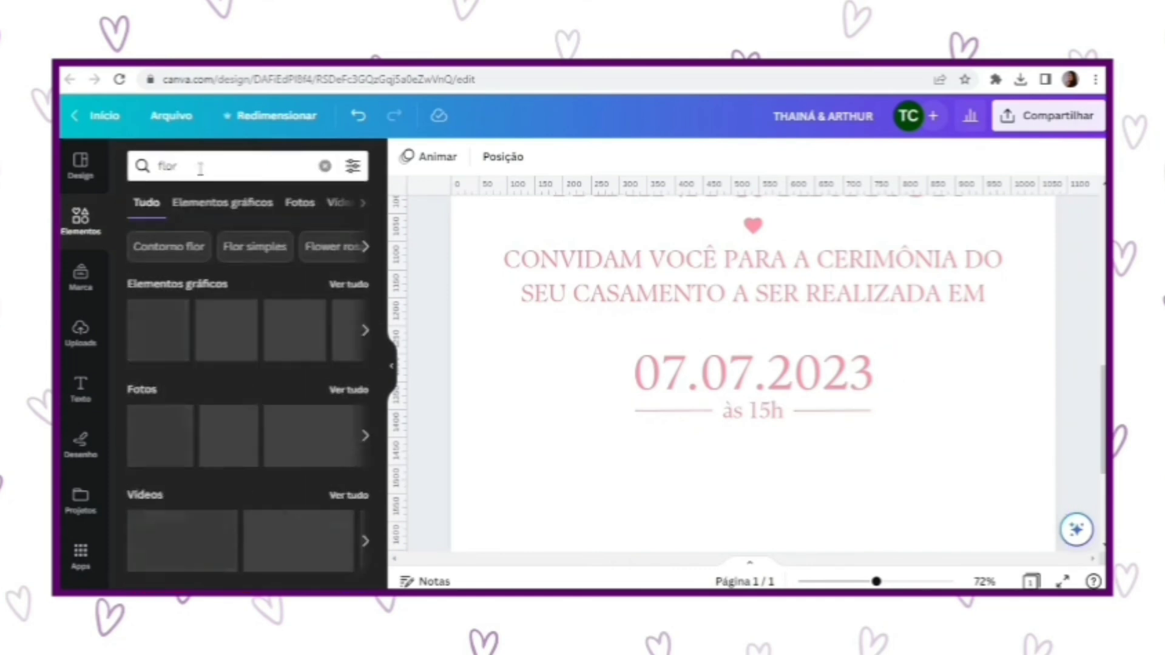
pyautogui.click(338, 287)
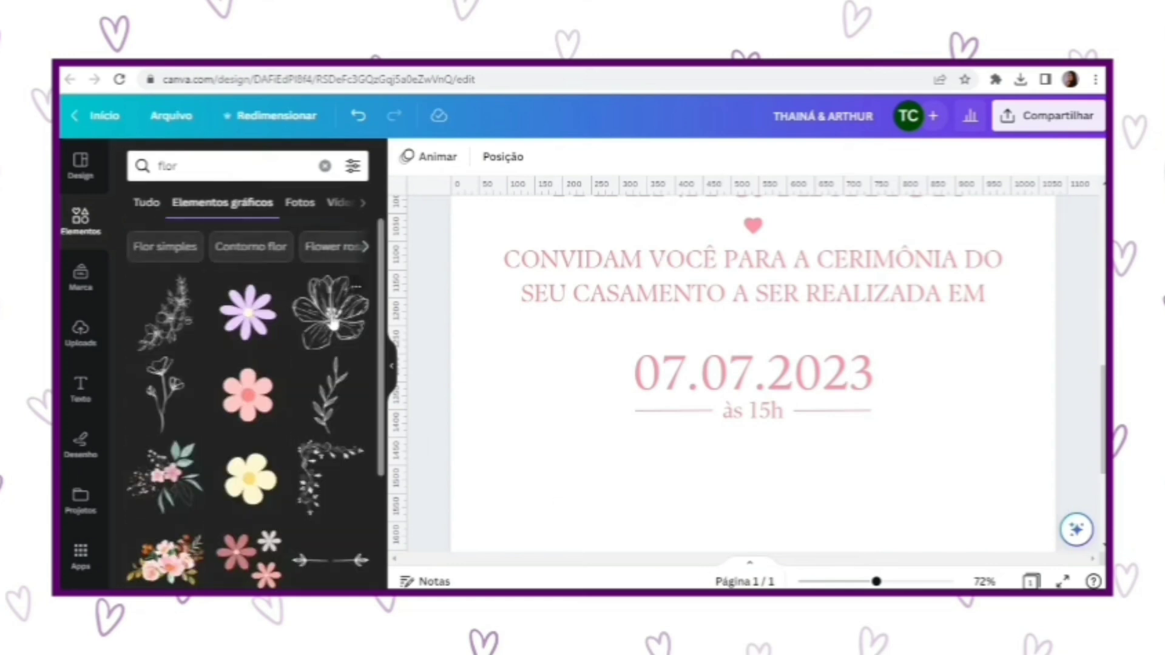
pyautogui.click(324, 322)
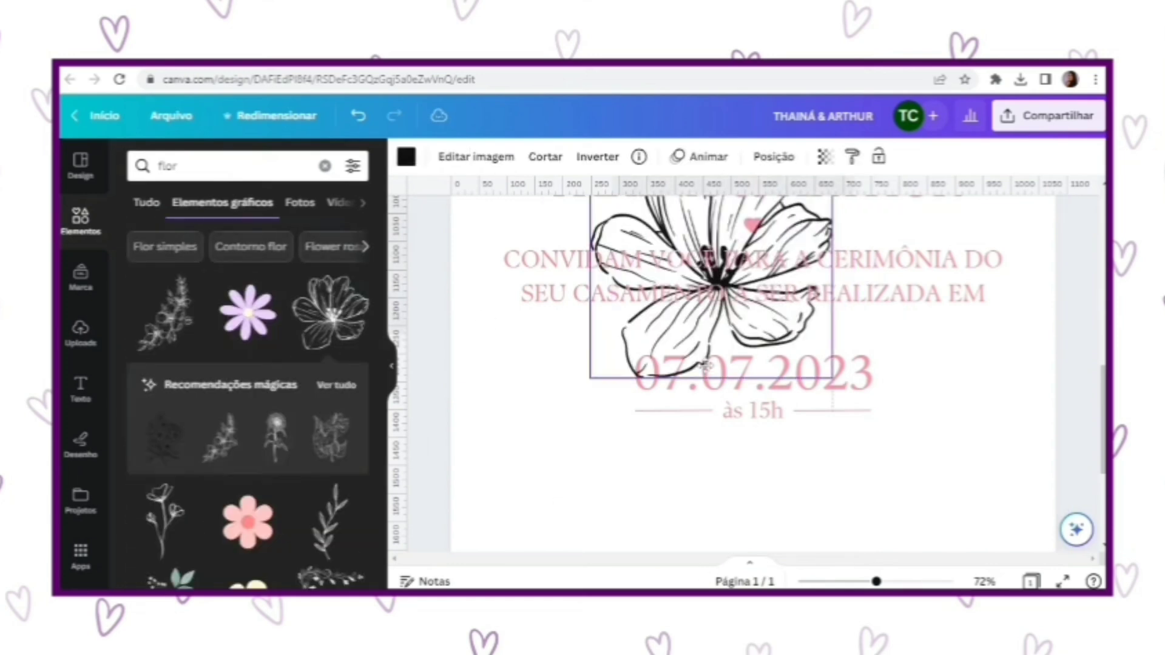
# Shrink the flower beside the start of the date 07.07.2023 and colour it with the document's pink.
pyautogui.moveTo(733, 293); pyautogui.dragTo(590, 372)
pyautogui.click(406, 157)
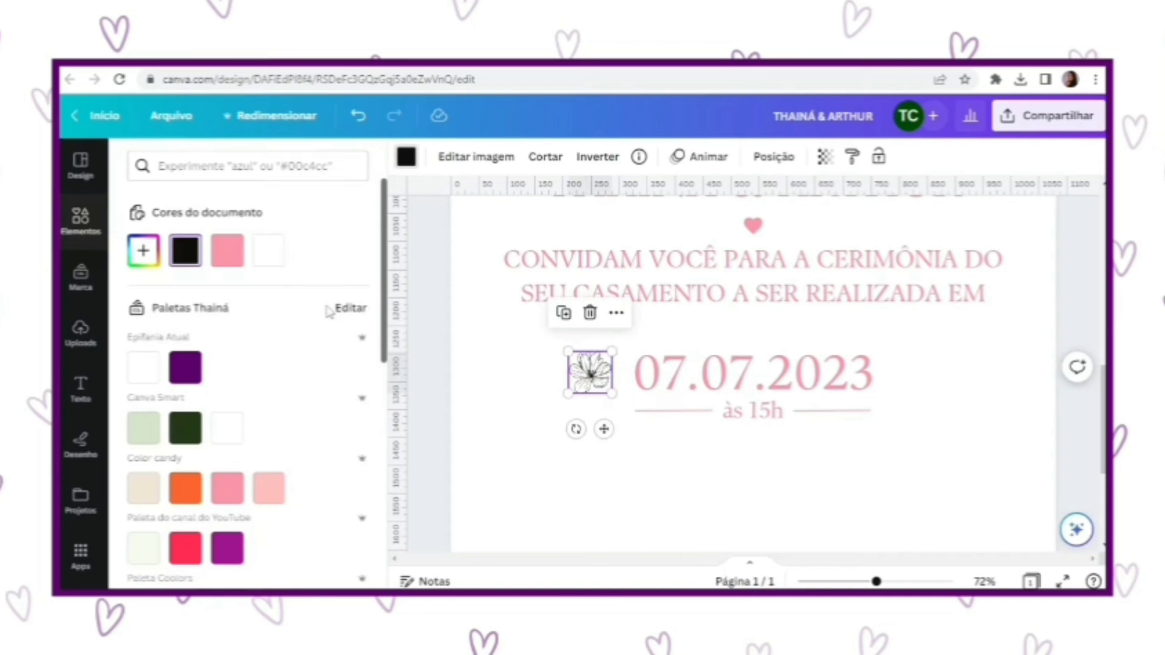
pyautogui.click(227, 251)
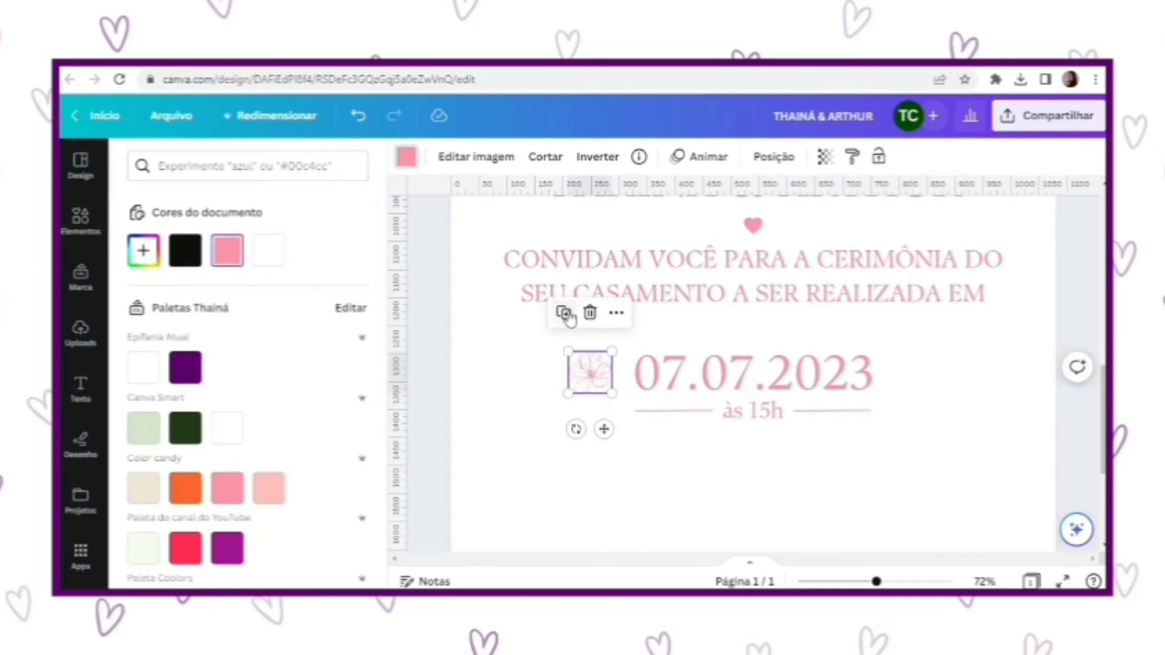
# Place a copy of the pink flower on the other side of the date, level with the first.
pyautogui.moveTo(601, 430); pyautogui.dragTo(933, 424)
pyautogui.click(482, 447)
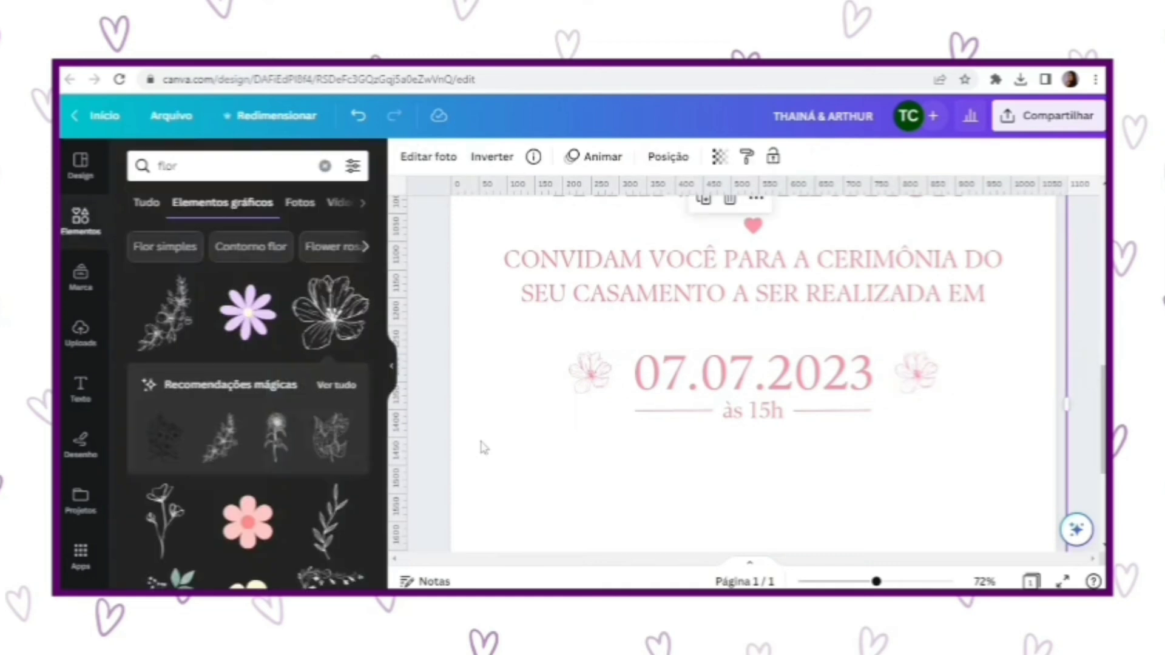
pyautogui.scroll(-5, 484, 447)
pyautogui.click(957, 399)
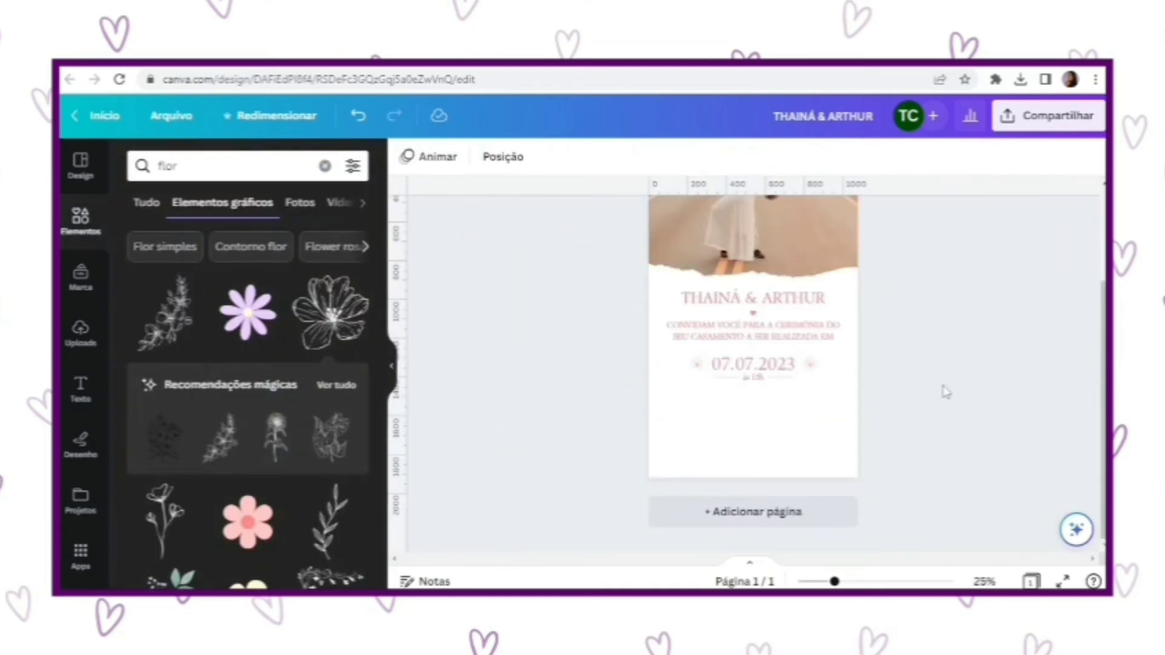
pyautogui.scroll(5, 944, 392)
pyautogui.scroll(-1, 1017, 364)
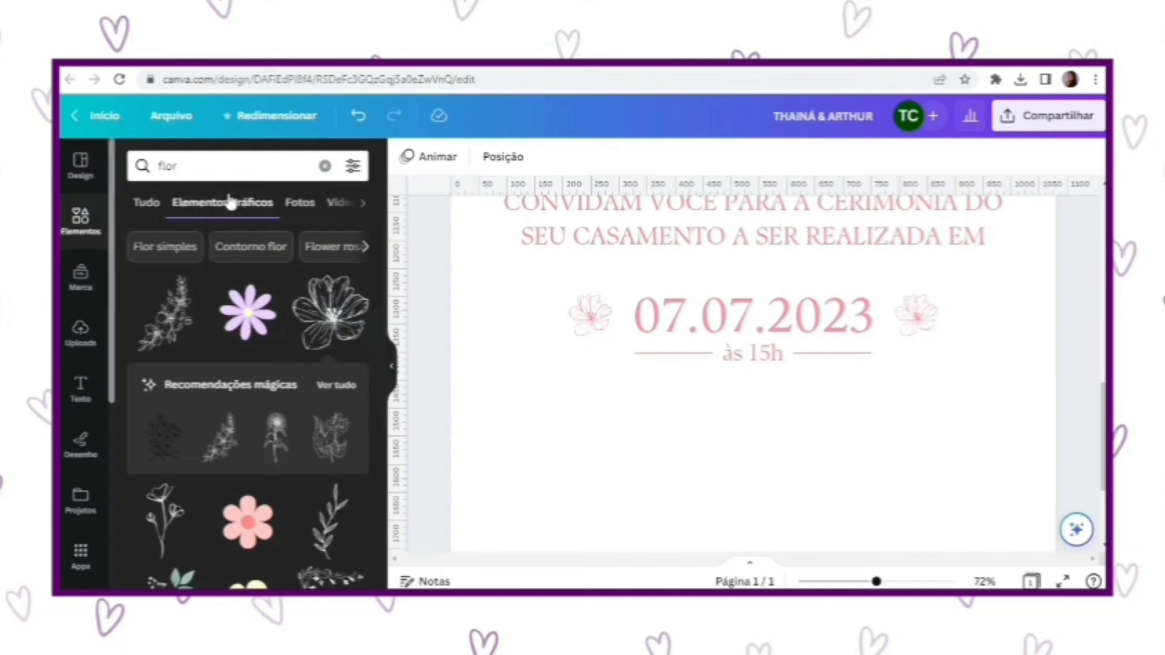
# Clear the flower search and add a circle from the lines and shapes collection.
pyautogui.click(326, 165)
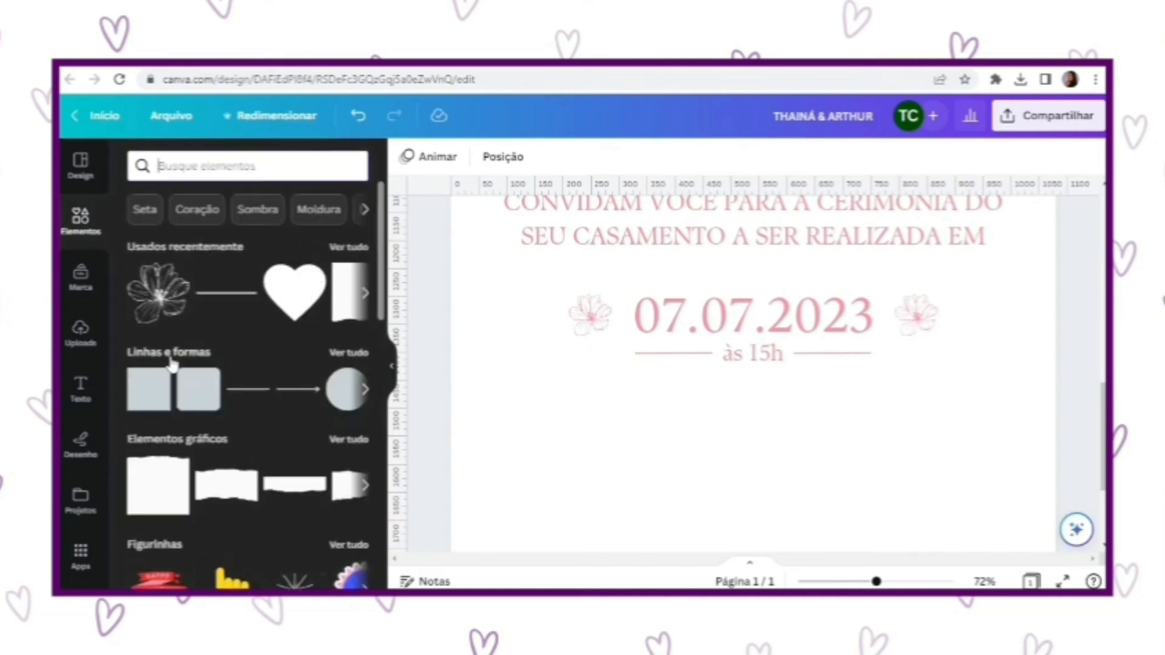
pyautogui.click(343, 360)
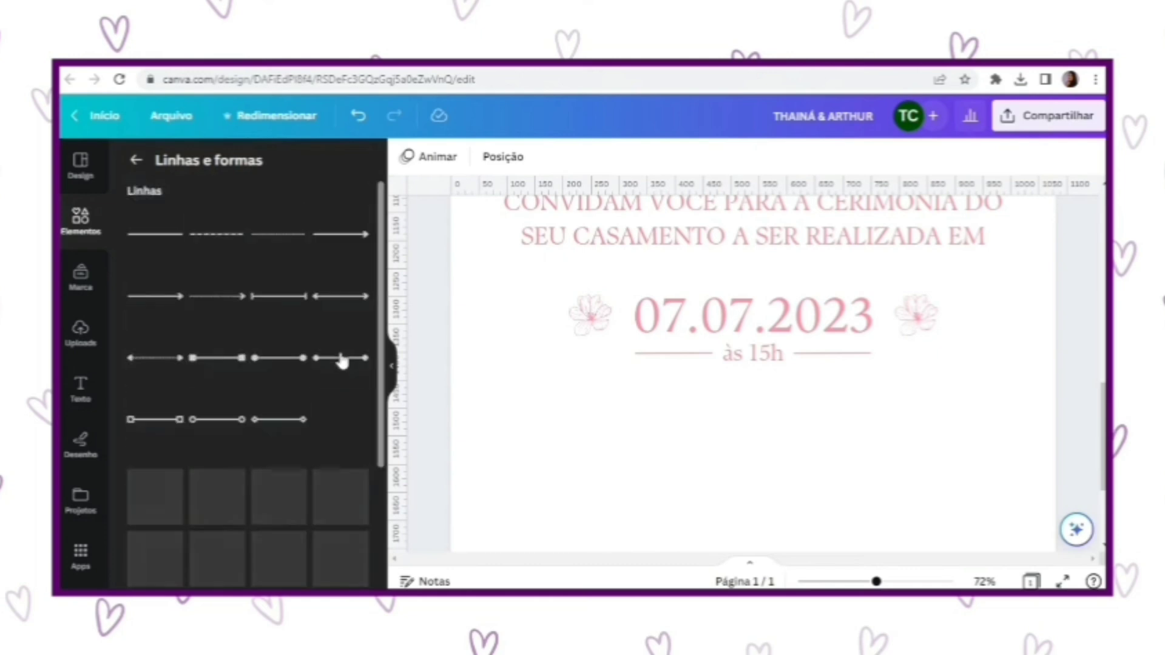
pyautogui.scroll(-2, 332, 348)
pyautogui.scroll(-1, 326, 339)
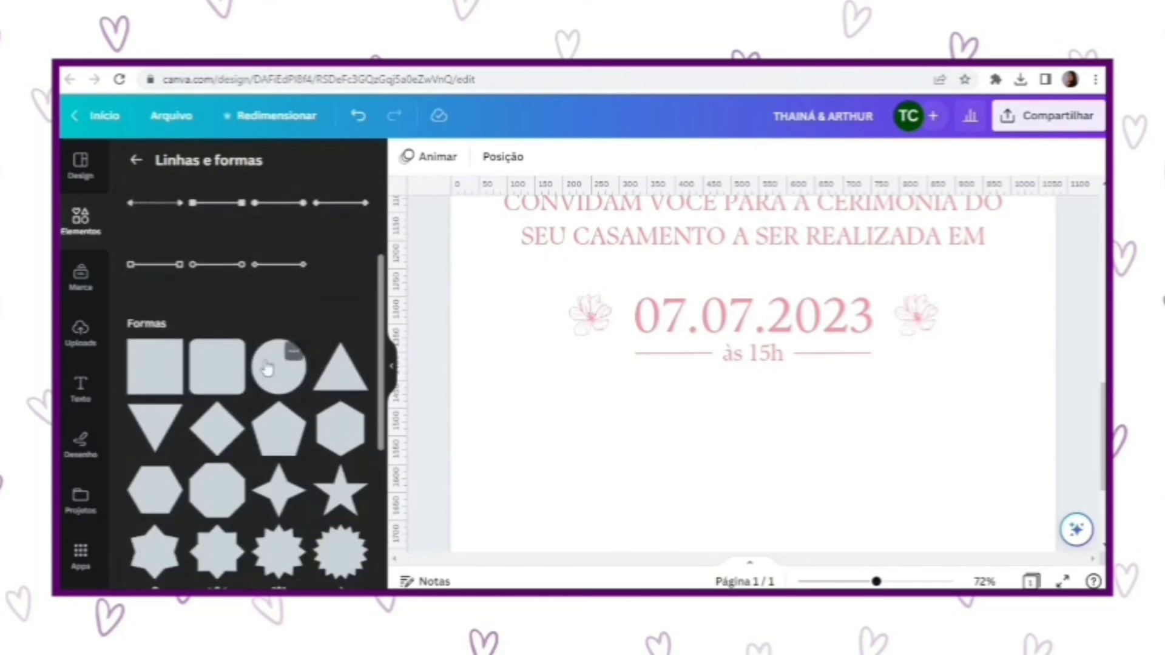
pyautogui.click(306, 383)
# Move the circle below the date near the page's left side and shrink it to icon-background size.
pyautogui.scroll(-5, 879, 314)
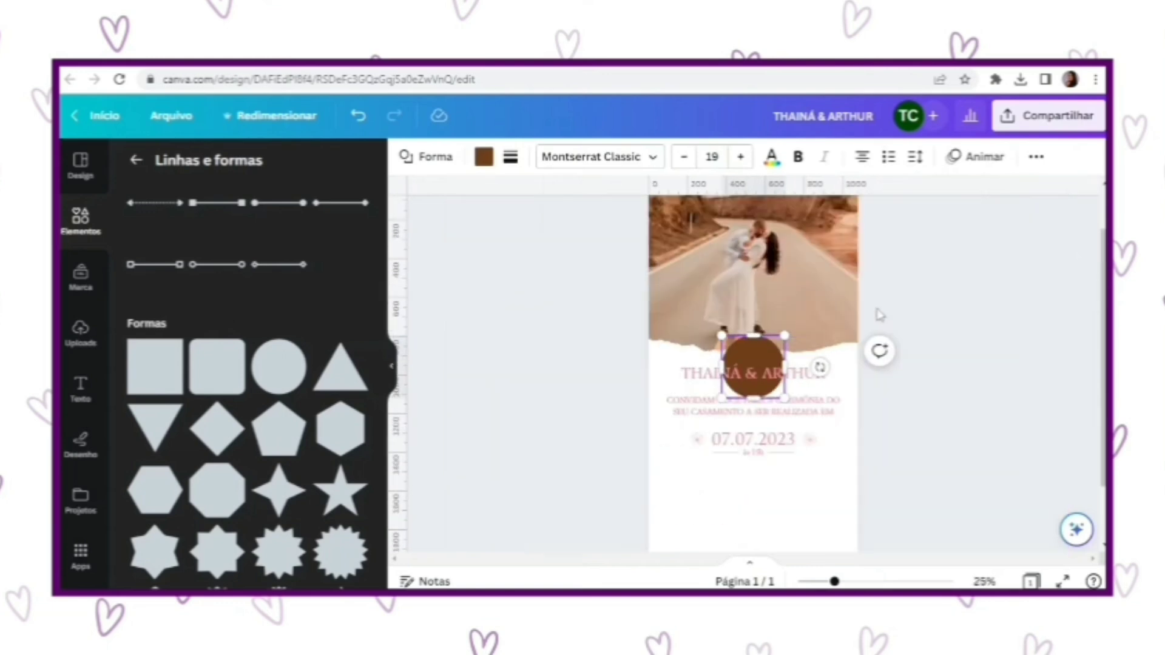
pyautogui.scroll(-2, 1004, 295)
pyautogui.moveTo(754, 262); pyautogui.dragTo(706, 402)
pyautogui.moveTo(713, 446); pyautogui.dragTo(695, 424)
pyautogui.click(962, 343)
pyautogui.scroll(3, 964, 345)
pyautogui.scroll(2, 966, 347)
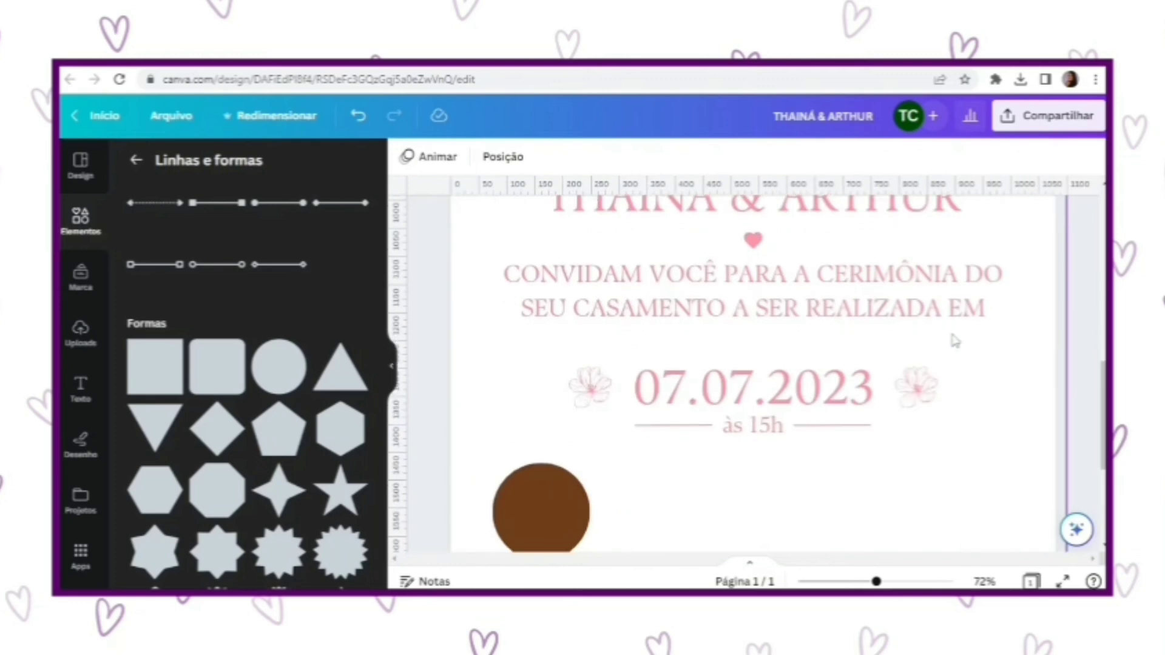
# Duplicate the circle into an evenly spaced row of four and centre the row below "às 15h".
pyautogui.moveTo(536, 440); pyautogui.dragTo(952, 438)
pyautogui.click(549, 440)
pyautogui.keyDown('shift'); pyautogui.click(815, 440); pyautogui.keyUp('shift')
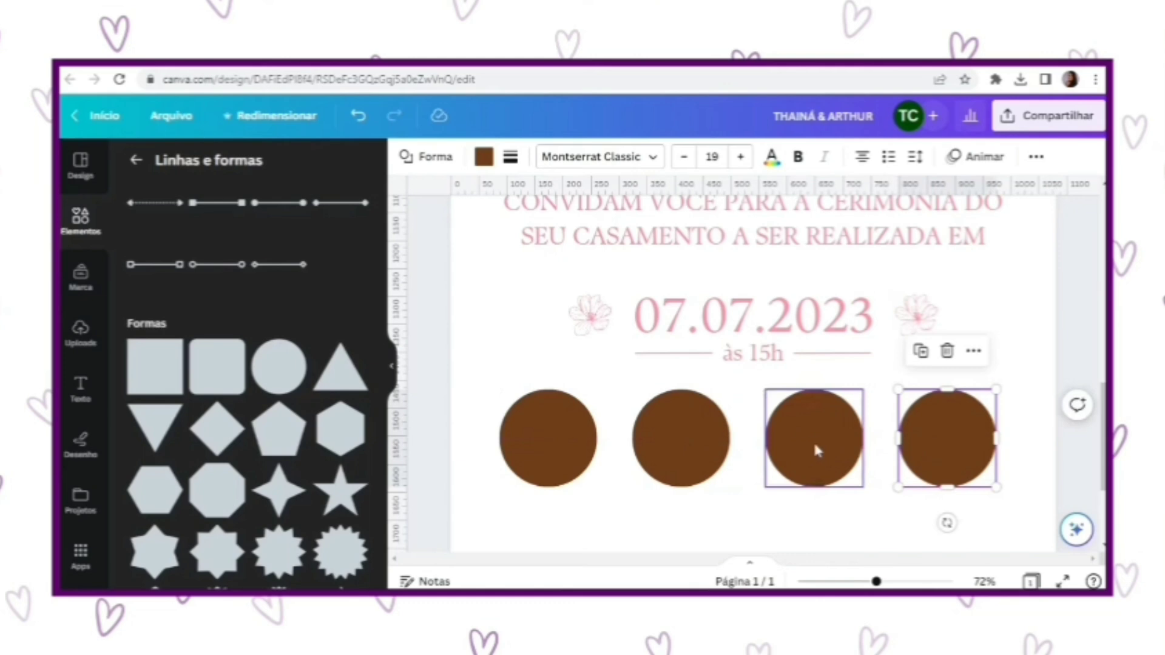
pyautogui.keyDown('shift'); pyautogui.click(697, 456); pyautogui.keyUp('shift')
pyautogui.keyDown('shift'); pyautogui.click(540, 446); pyautogui.keyUp('shift')
pyautogui.moveTo(657, 442)
pyautogui.mouseDown()
pyautogui.moveTo(676, 445)
pyautogui.moveTo(664, 442)
pyautogui.mouseUp()
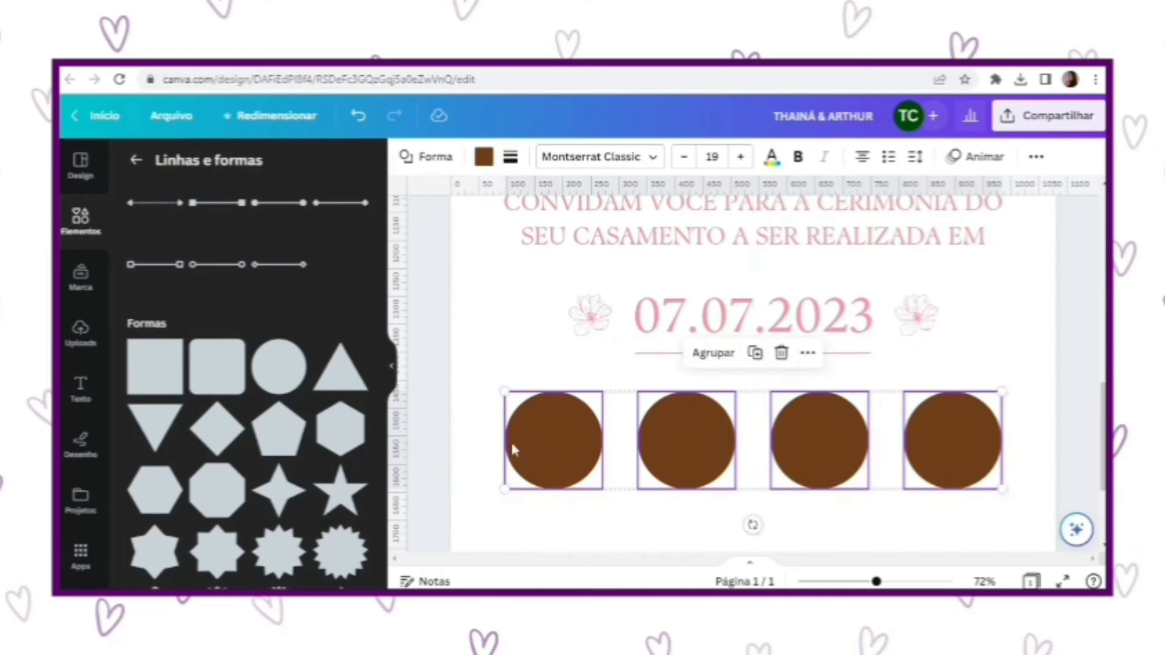
# Colour all four circles with the pink from the document colours.
pyautogui.click(484, 157)
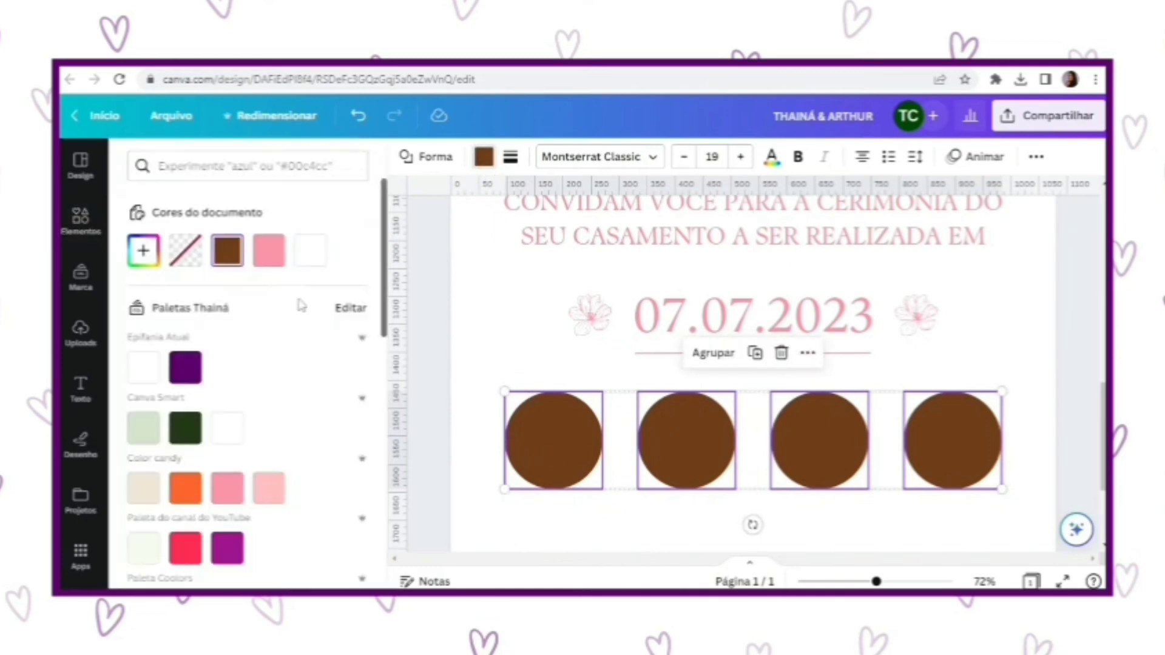
pyautogui.click(268, 250)
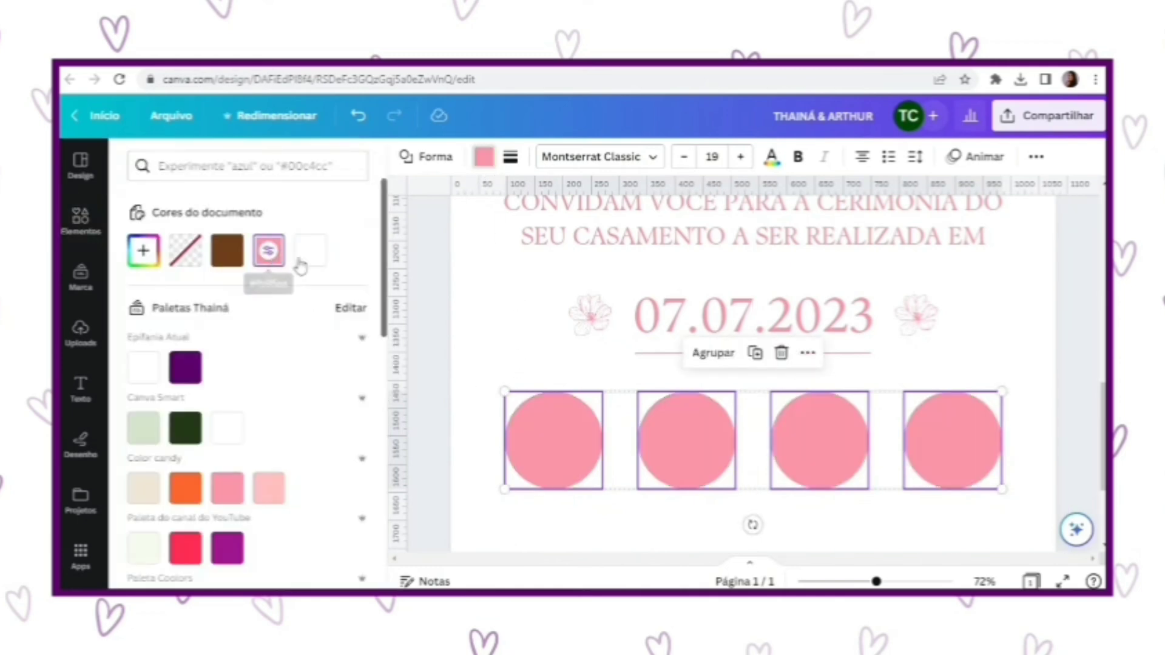
pyautogui.press('Escape')
pyautogui.click(439, 388)
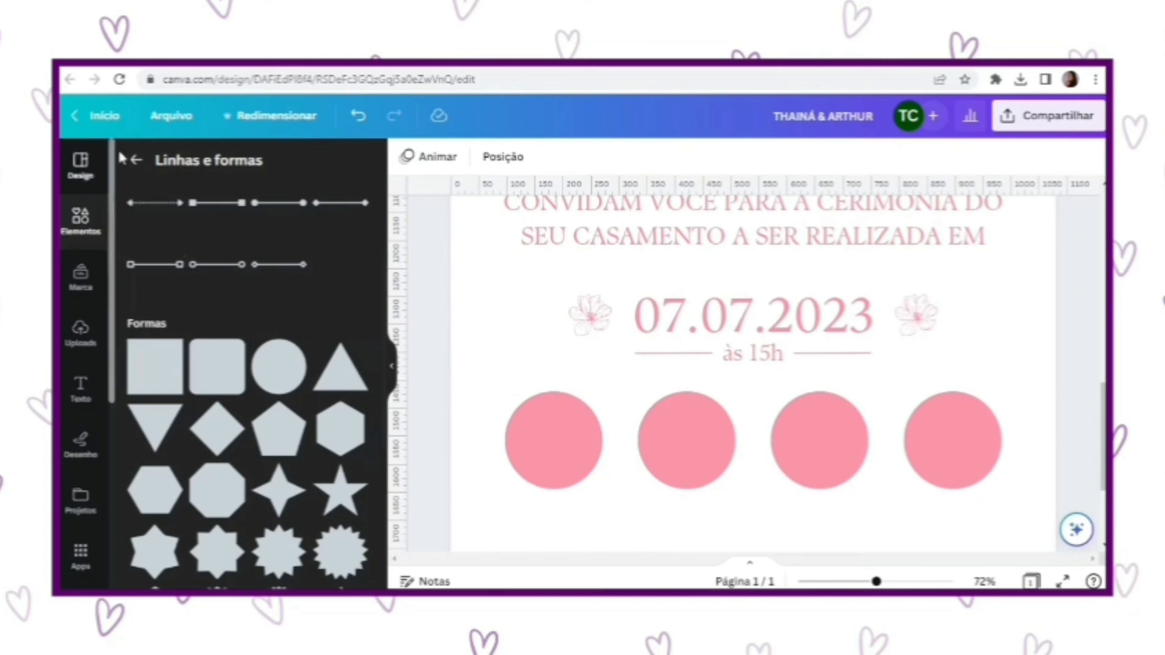
# Search the graphic elements for "igreja" and add the simple outlined church with a cross.
pyautogui.click(138, 163)
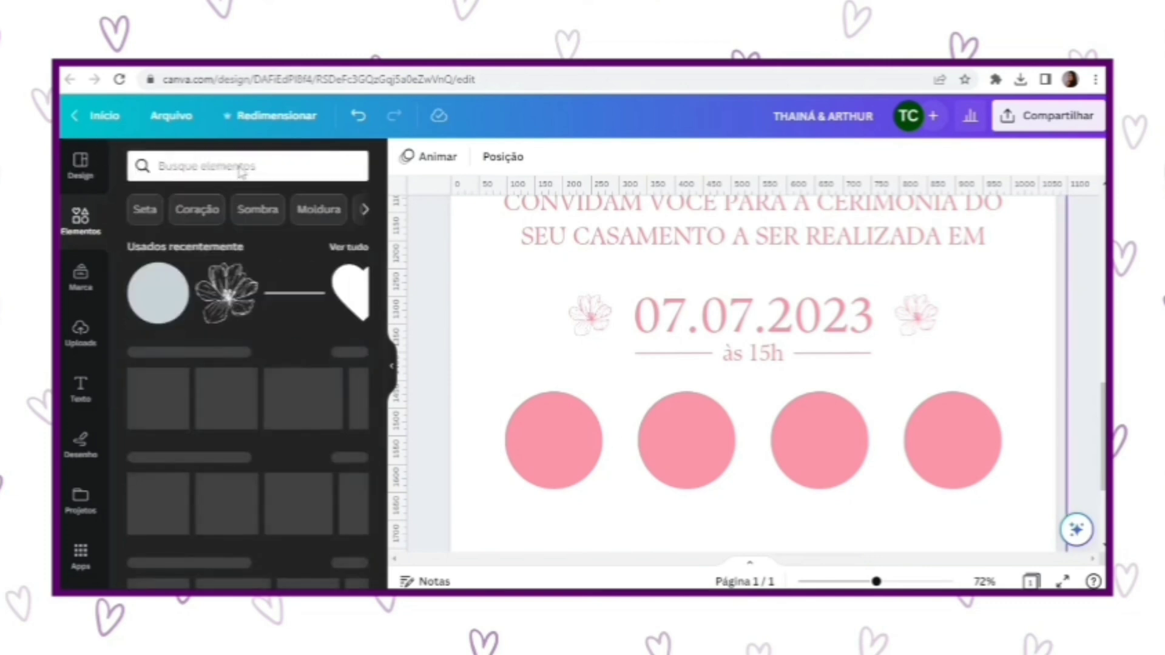
pyautogui.click(257, 166)
pyautogui.write('igreja')
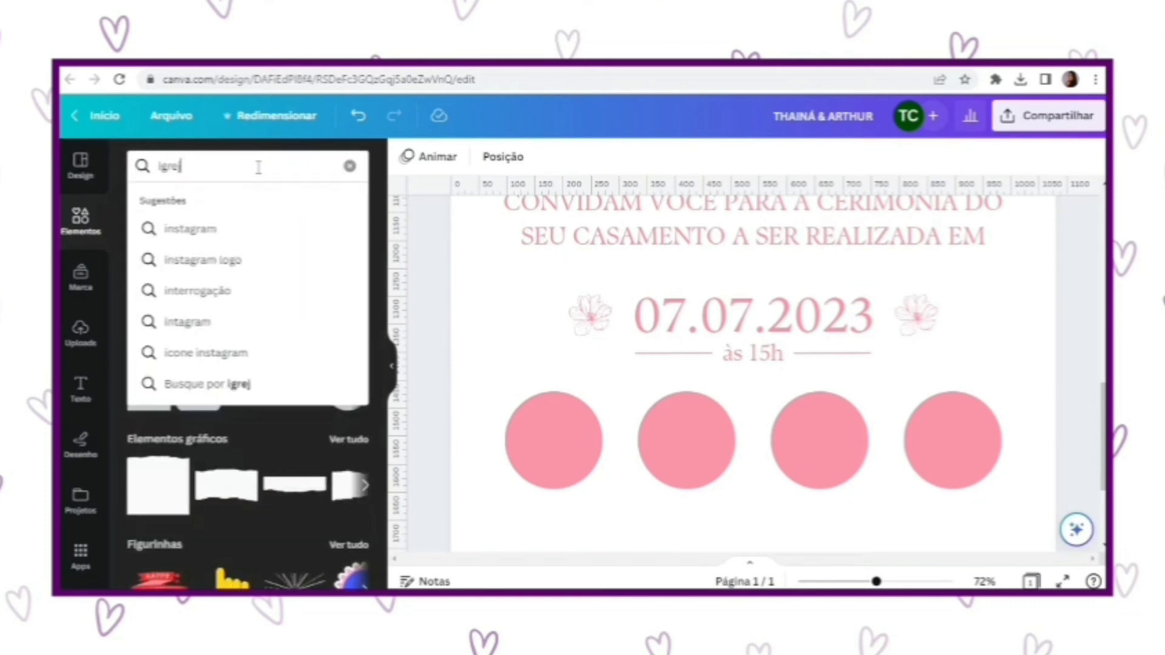
pyautogui.press('Return')
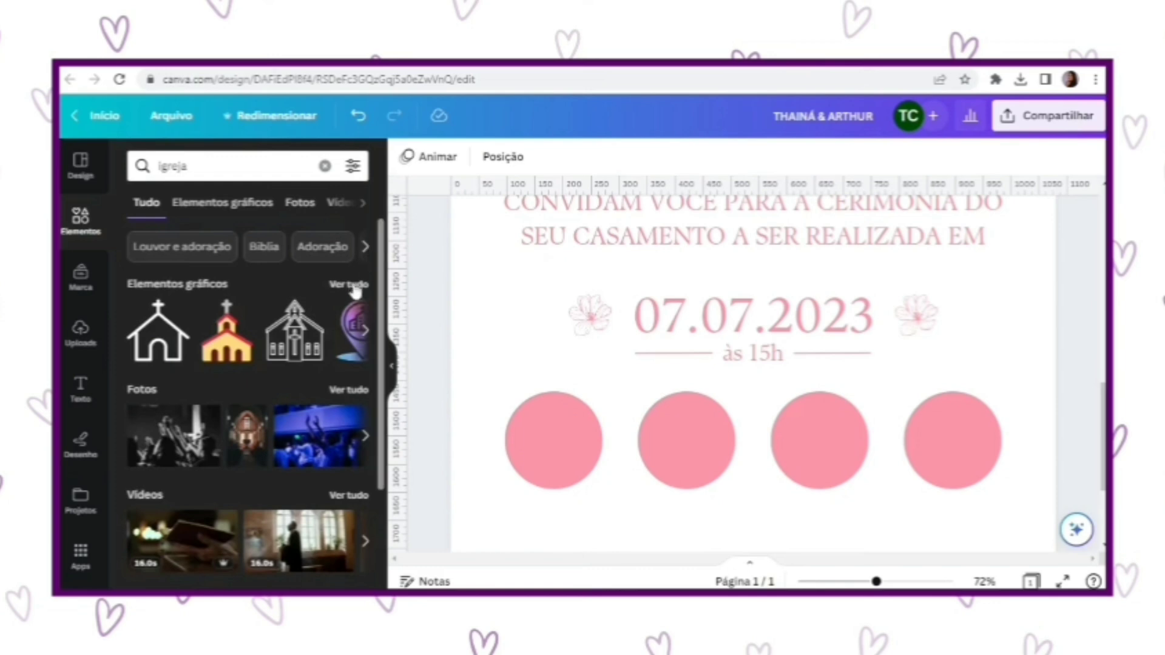
pyautogui.click(343, 291)
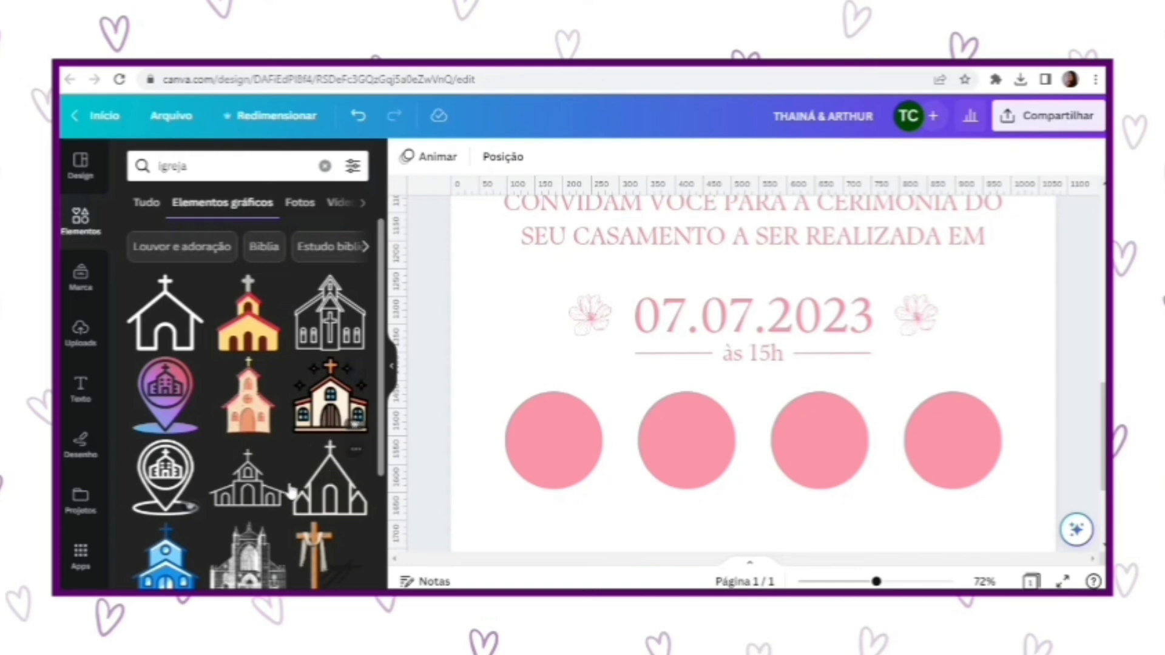
pyautogui.click(168, 328)
# Shrink the church icon and centre it on the first pink circle.
pyautogui.moveTo(616, 418); pyautogui.dragTo(605, 479)
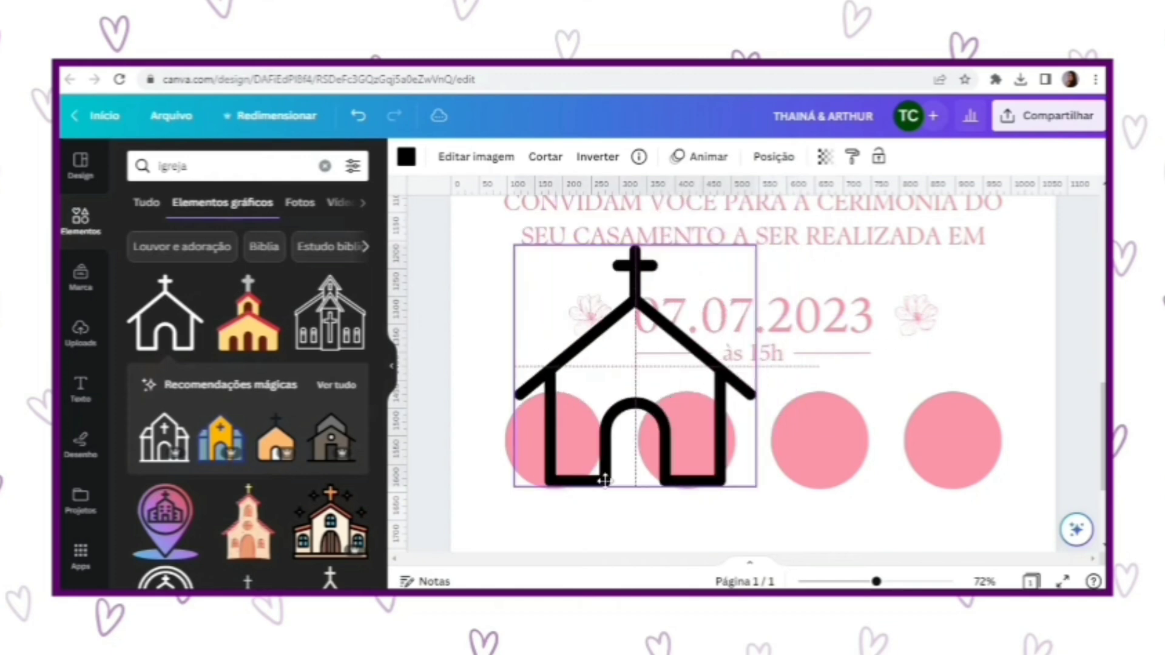
pyautogui.moveTo(755, 246); pyautogui.dragTo(561, 441)
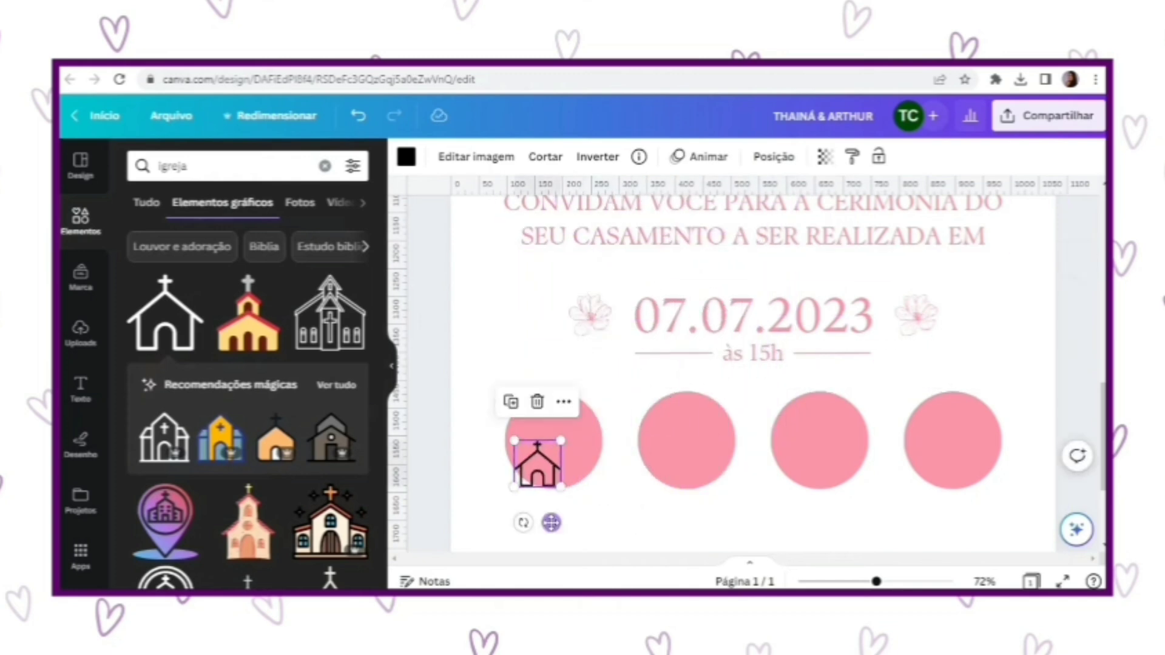
pyautogui.moveTo(551, 522); pyautogui.dragTo(566, 497)
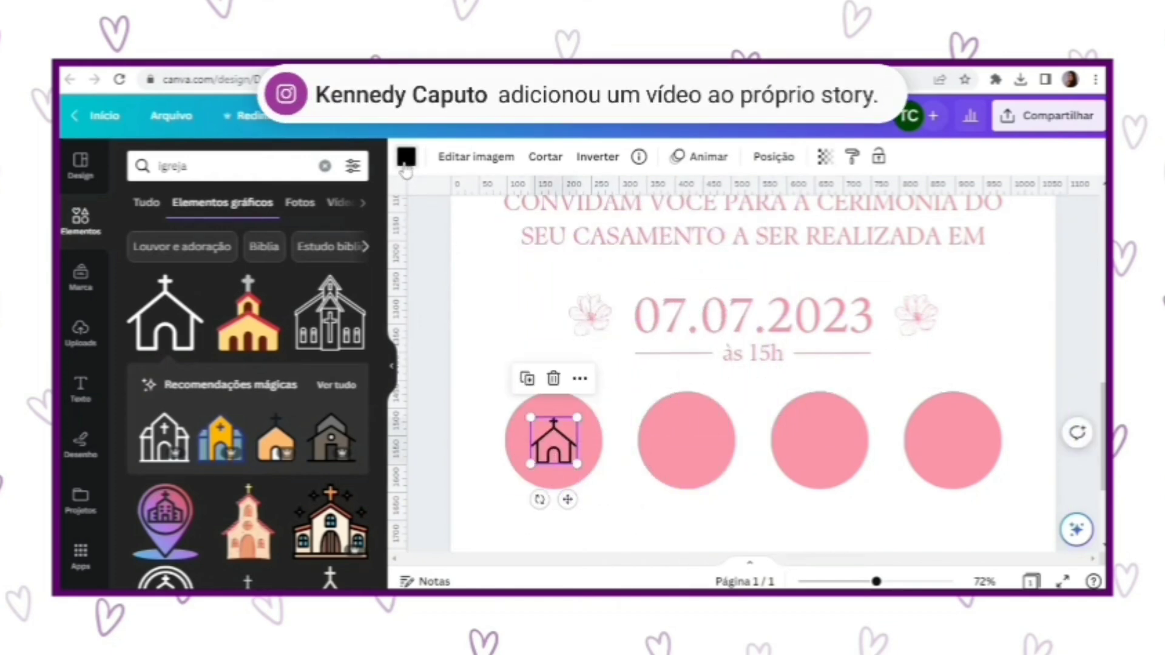
# Colour the church icon white from the document colours.
pyautogui.click(406, 156)
pyautogui.click(265, 250)
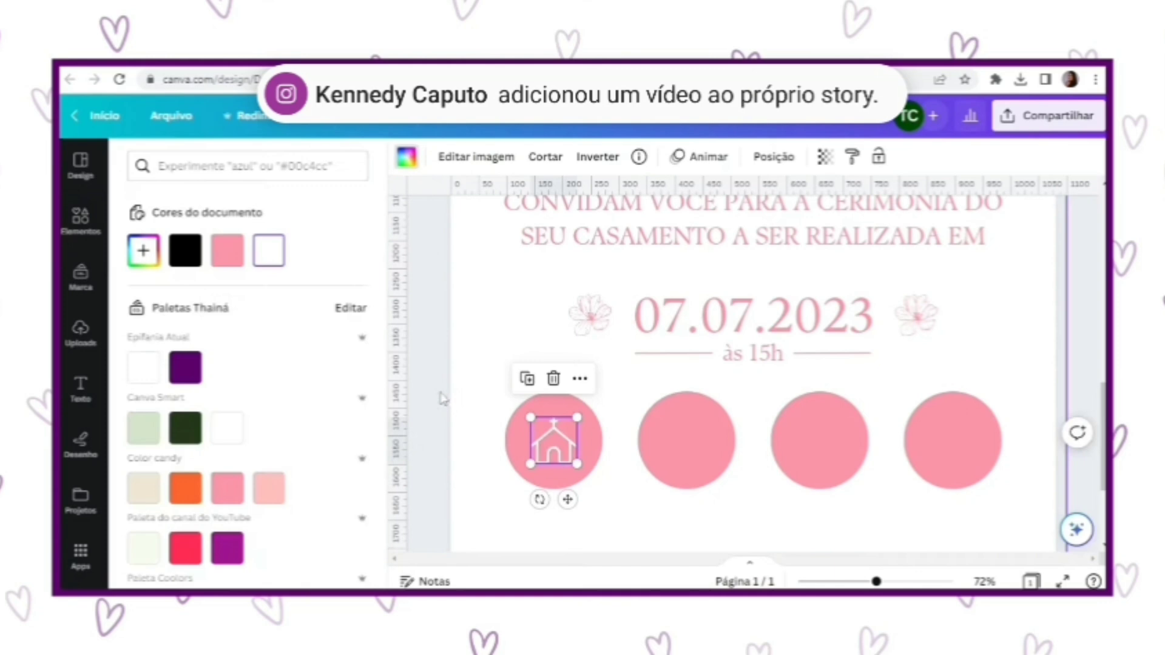
pyautogui.click(458, 367)
# Search the graphic elements for "taça" and add the outlined pair of clinking wine glasses.
pyautogui.click(186, 165)
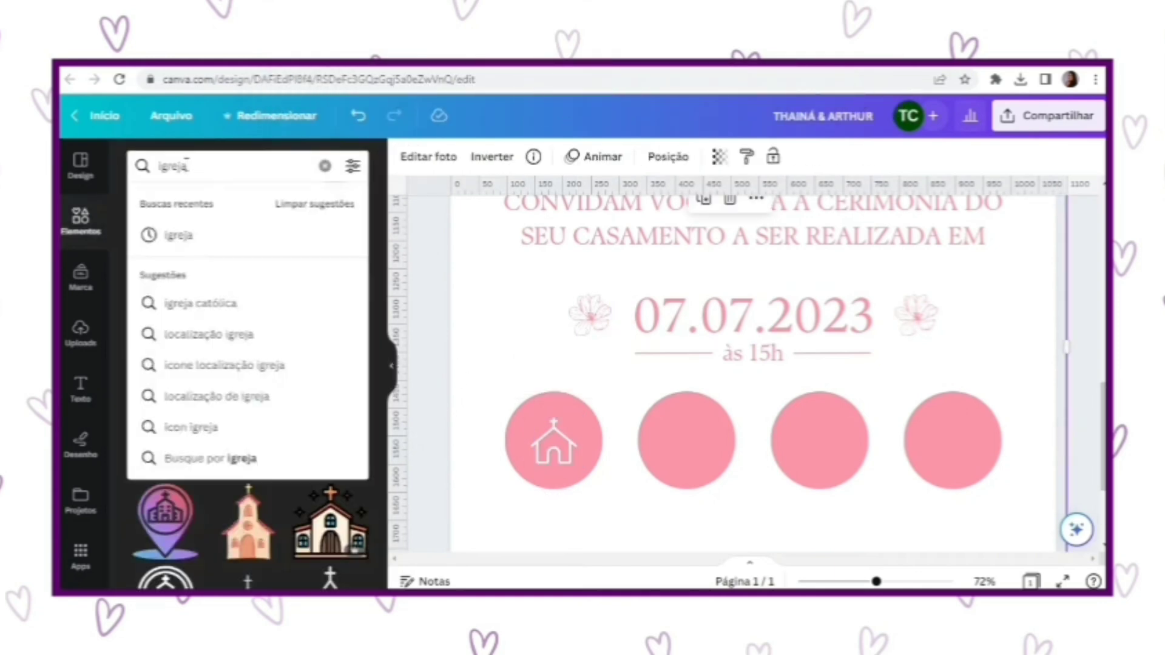
pyautogui.doubleClick(182, 165)
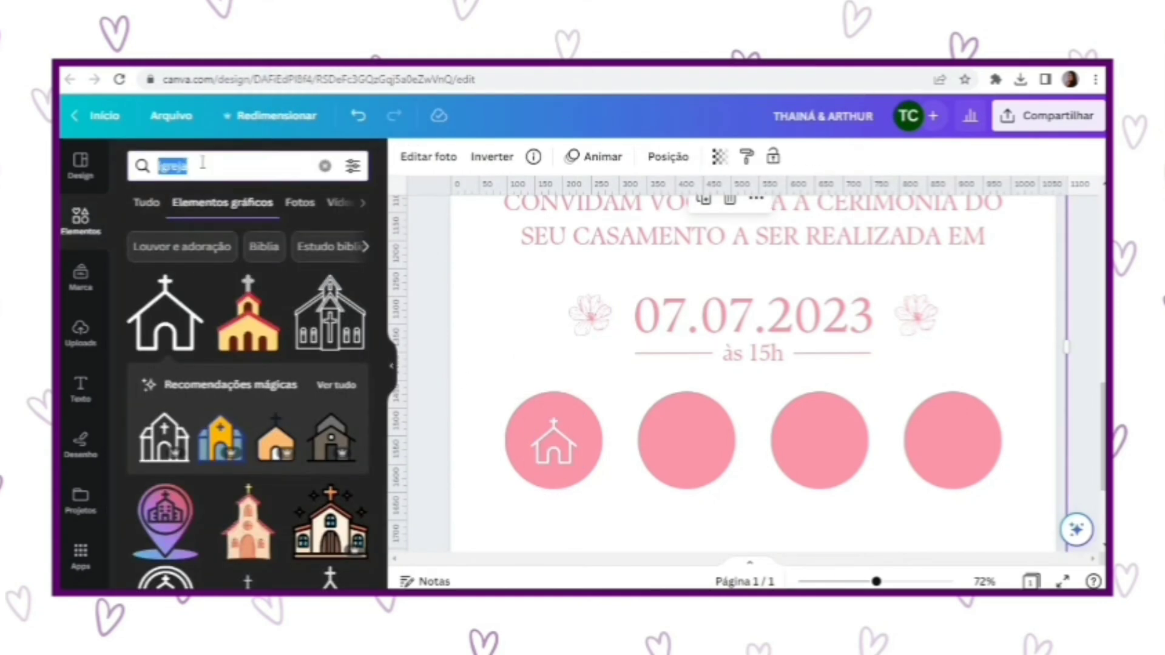
pyautogui.write('taça')
pyautogui.press('Return')
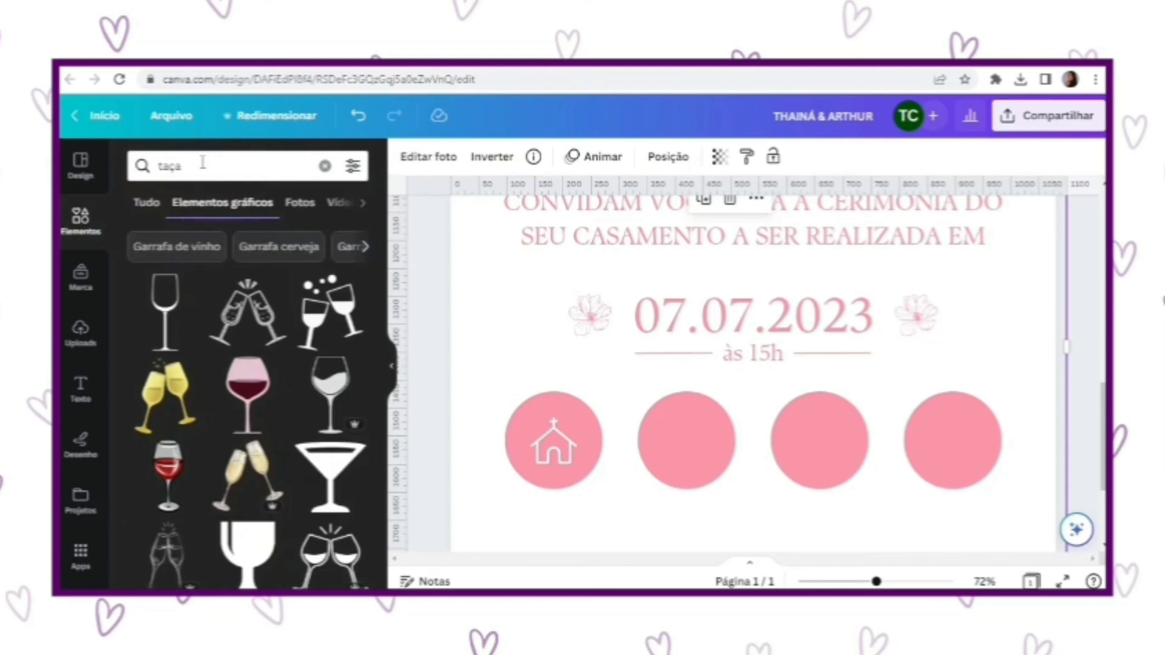
pyautogui.scroll(-3, 268, 371)
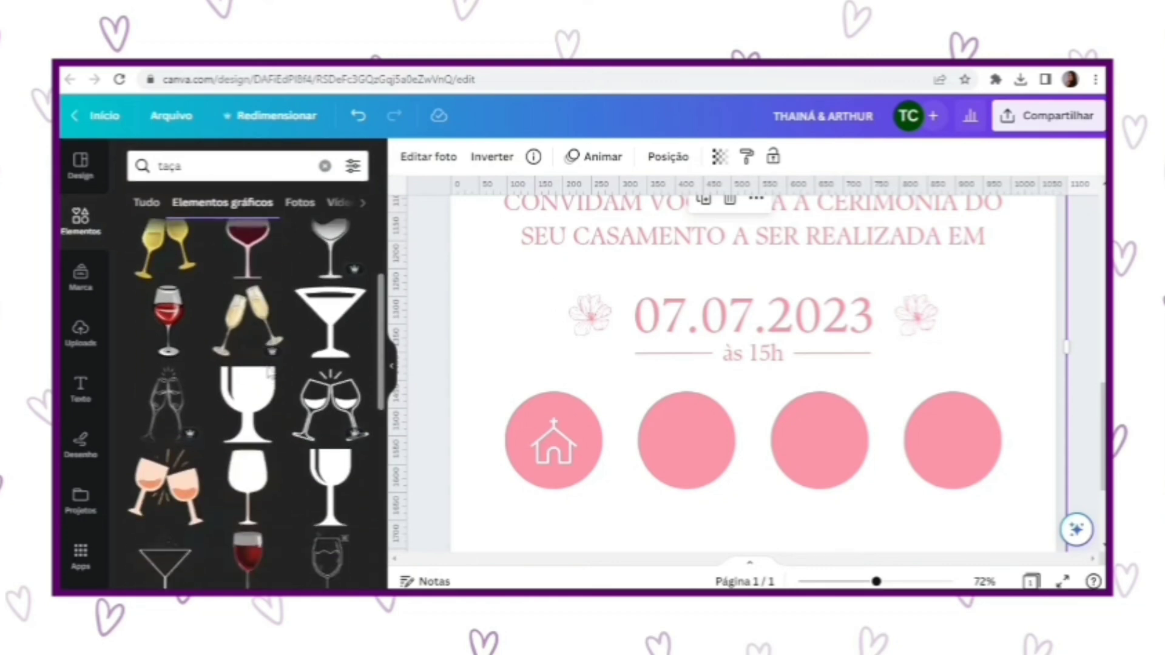
pyautogui.click(315, 409)
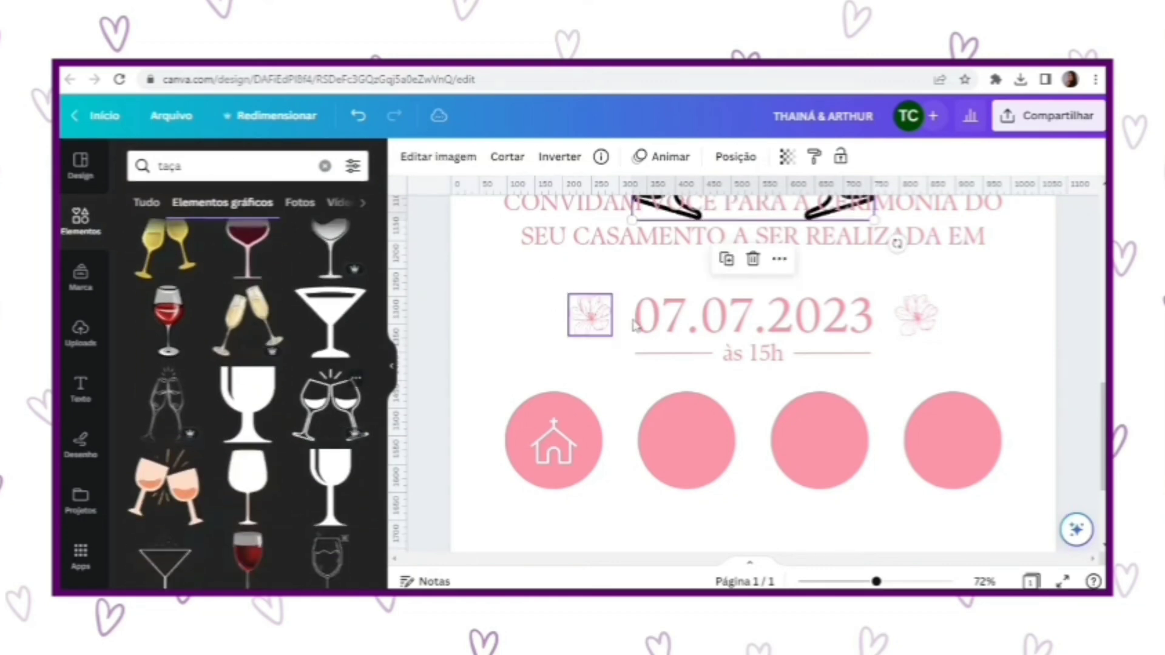
# Shrink the wine glasses icon and centre it on the second pink circle.
pyautogui.scroll(1, 815, 273)
pyautogui.scroll(3, 813, 272)
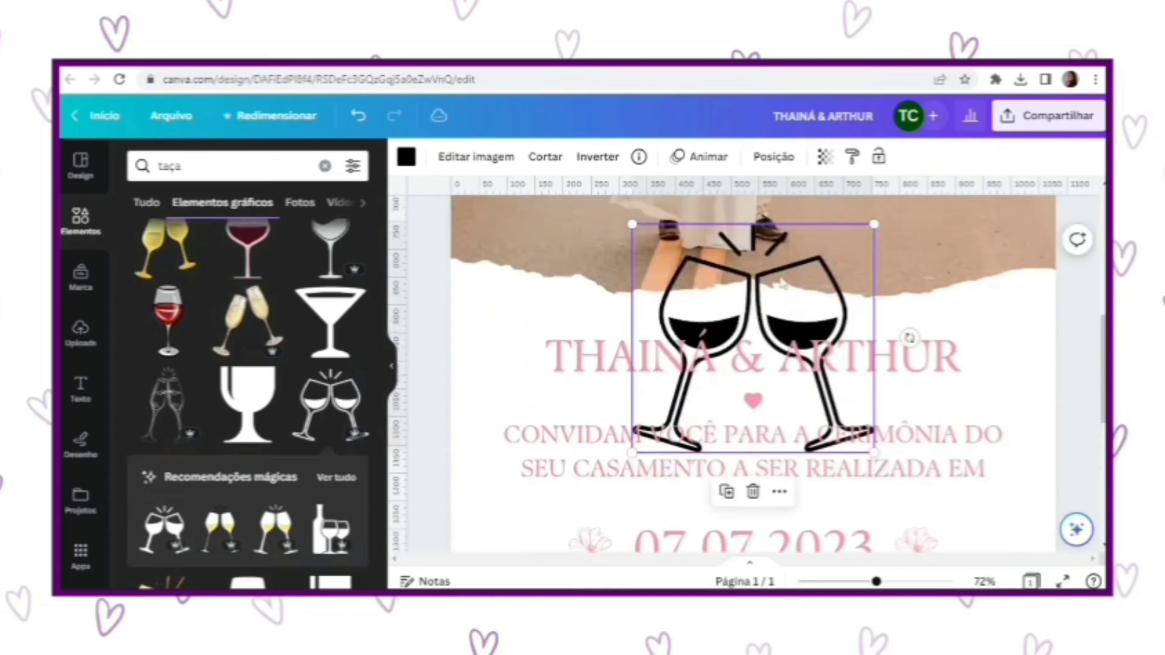
pyautogui.scroll(-5, 678, 316)
pyautogui.moveTo(765, 293); pyautogui.dragTo(634, 375)
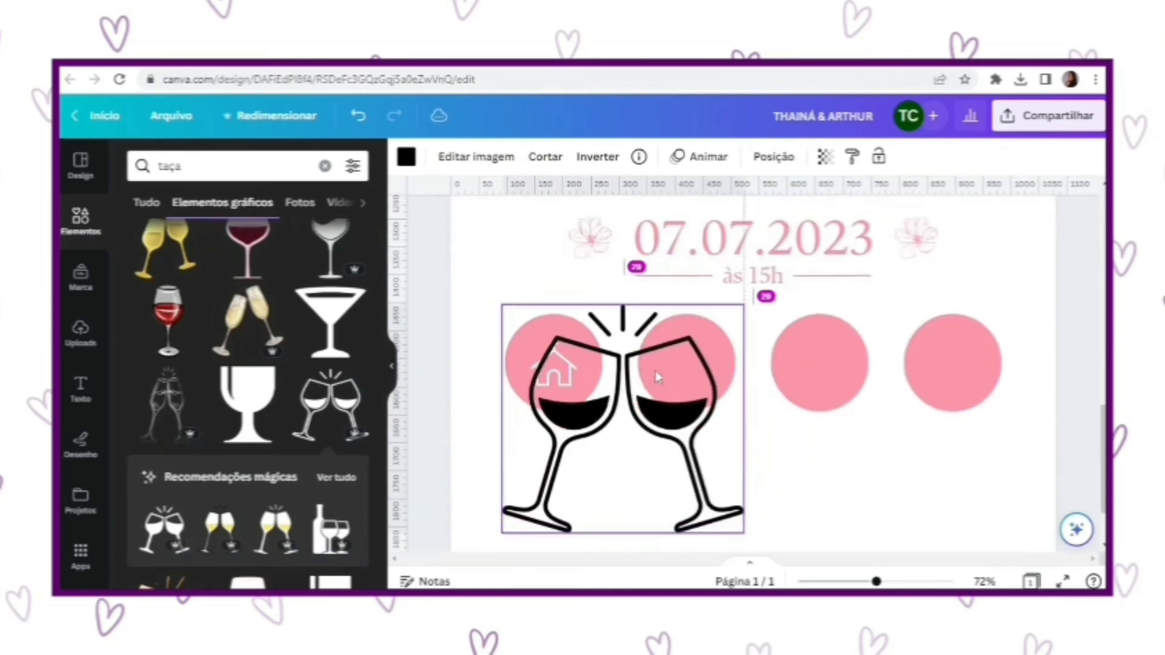
pyautogui.moveTo(742, 532); pyautogui.dragTo(588, 385)
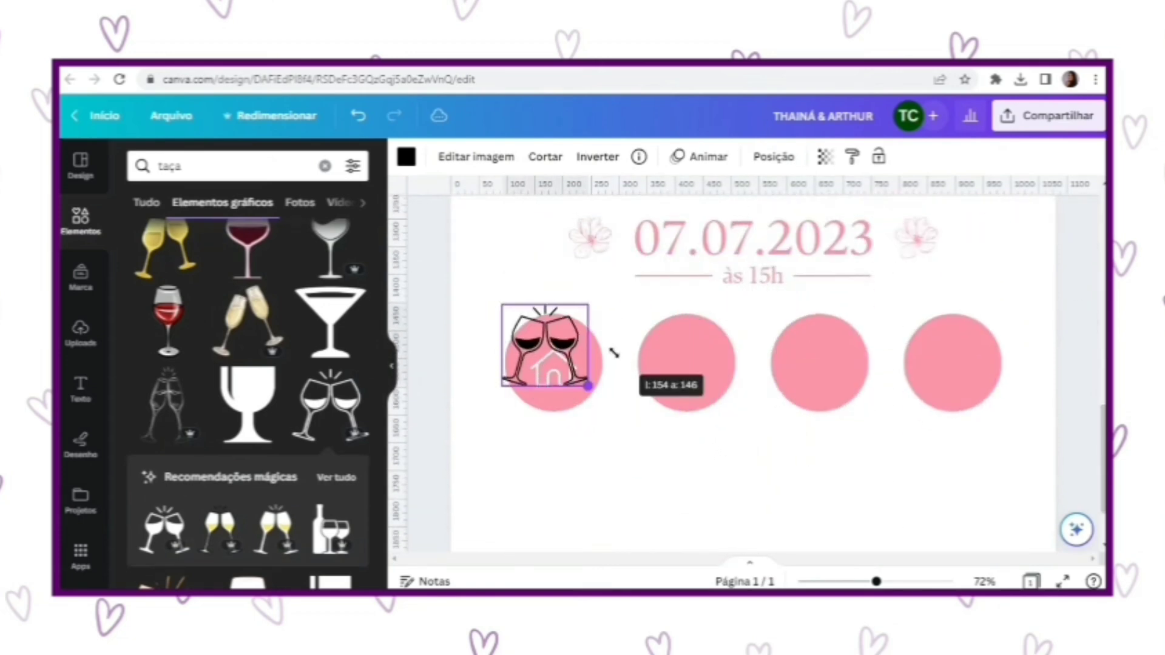
pyautogui.moveTo(554, 328); pyautogui.dragTo(568, 362)
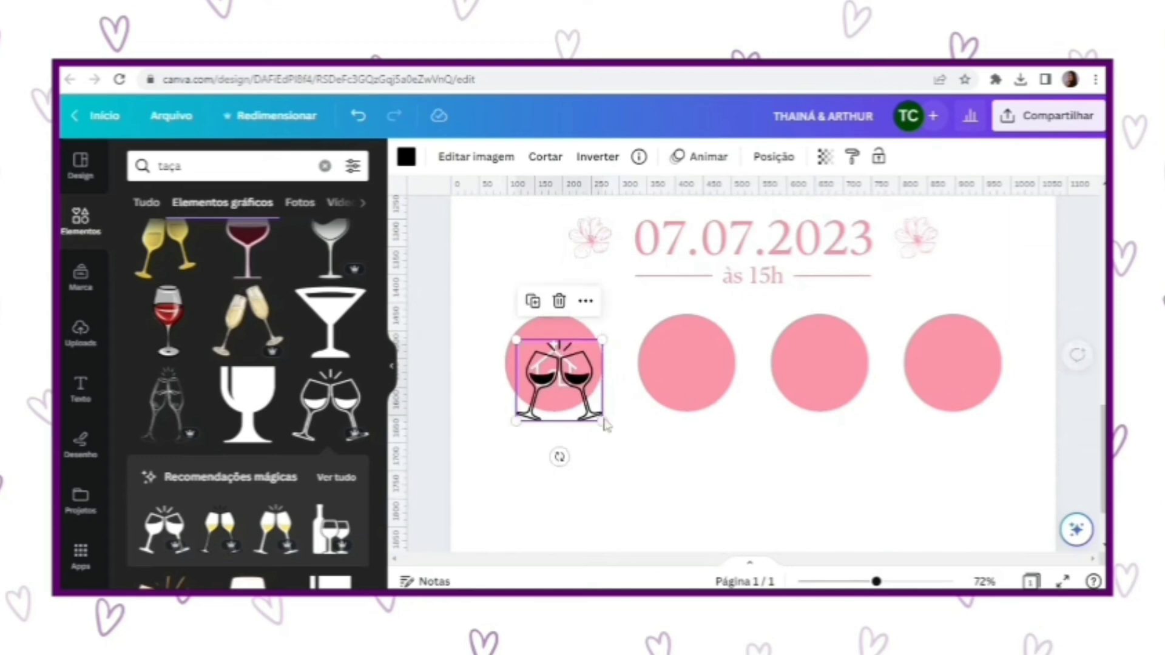
pyautogui.moveTo(603, 420); pyautogui.dragTo(686, 361)
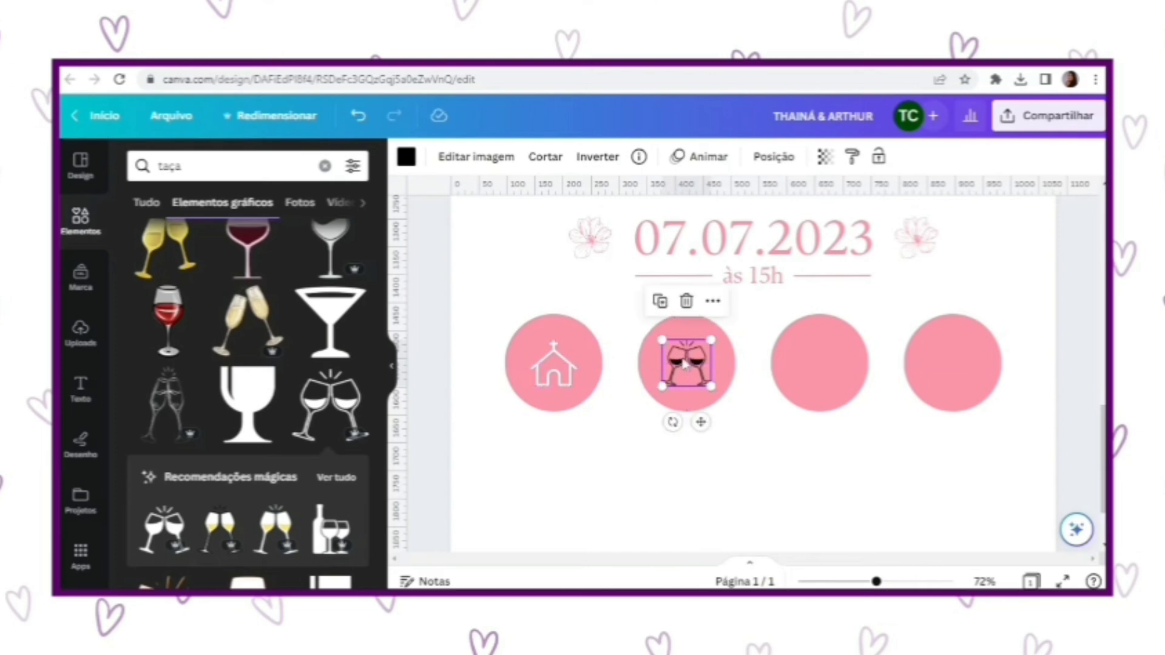
# Colour the wine glasses icon white from the document colours.
pyautogui.click(406, 156)
pyautogui.click(272, 250)
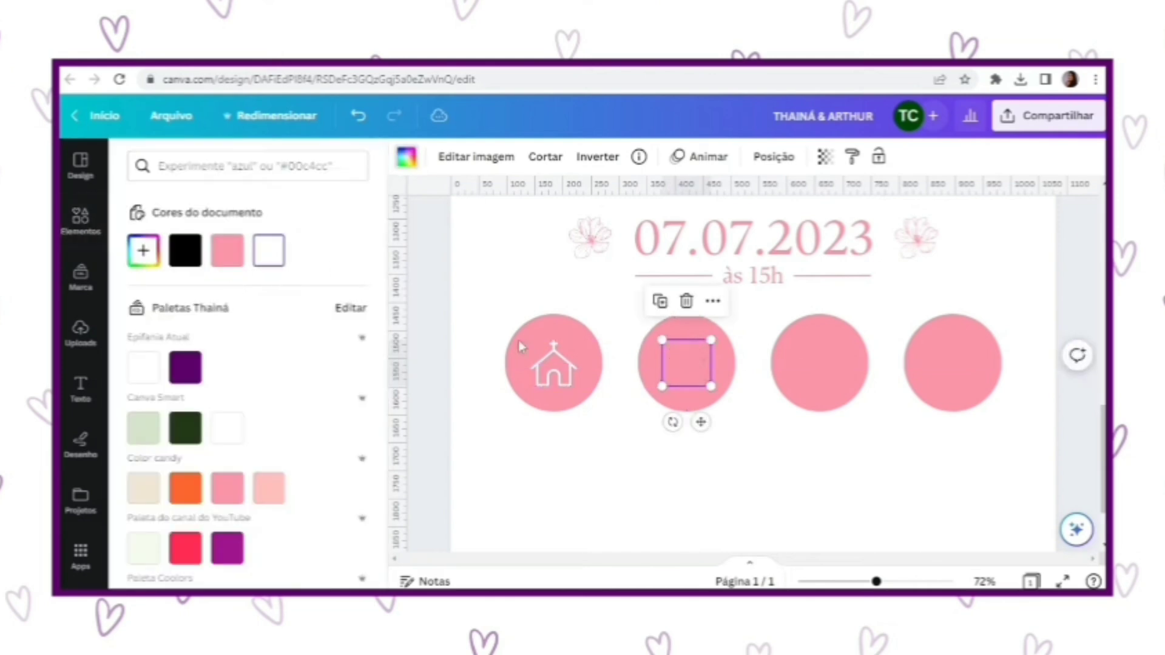
pyautogui.click(461, 332)
# Search the graphic elements for "presente" and add the outlined gift box with a bow.
pyautogui.tripleClick(207, 171)
pyautogui.write('pre')
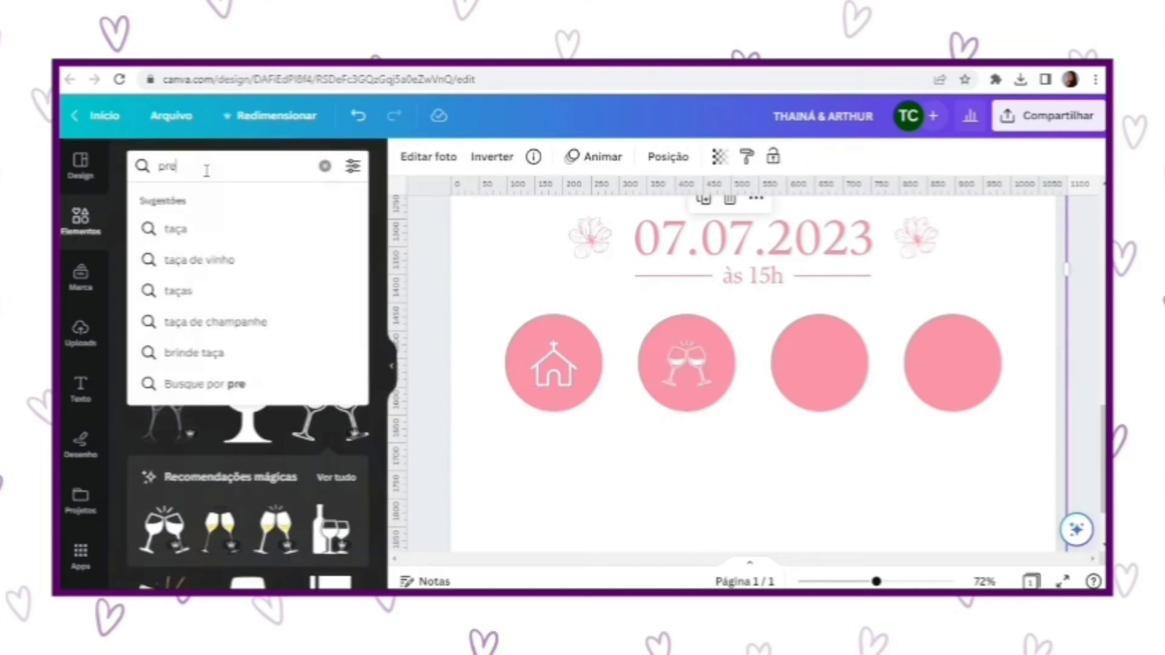
pyautogui.write('sente')
pyautogui.press('Return')
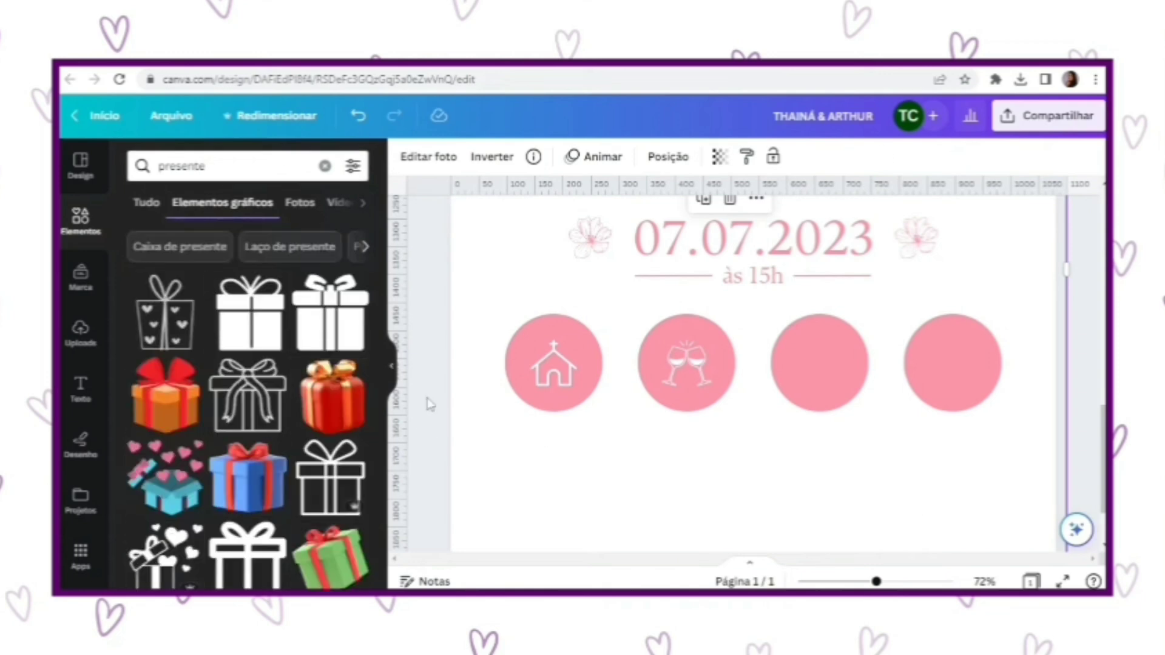
pyautogui.scroll(-2, 349, 373)
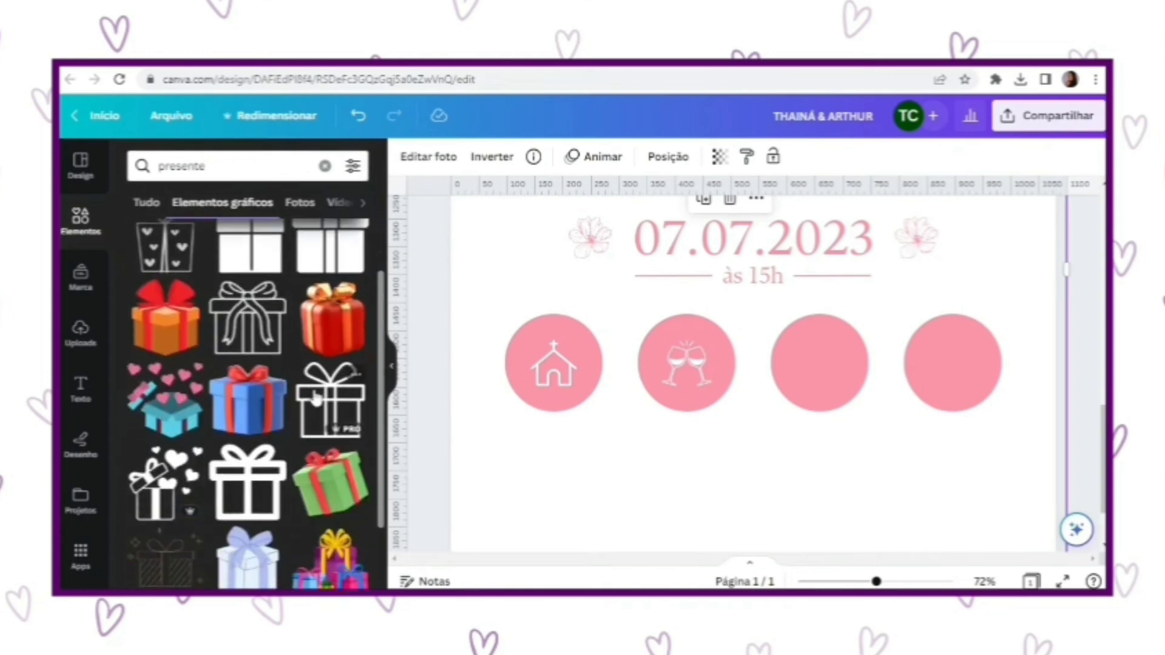
pyautogui.click(316, 397)
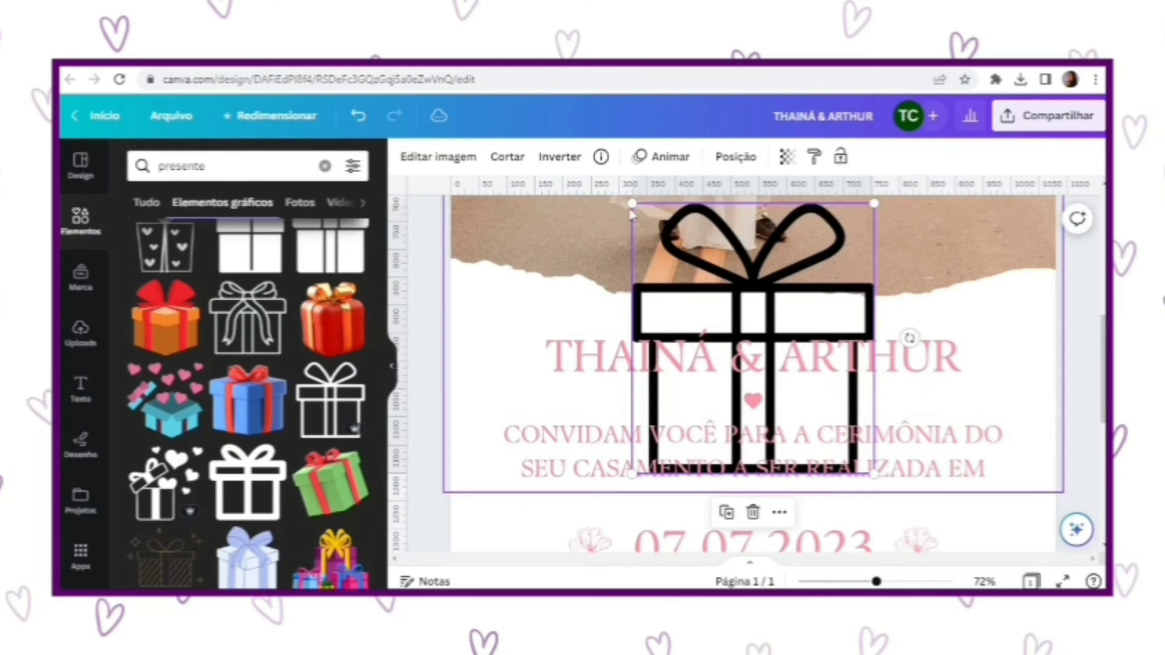
# Shrink the gift box icon onto the centre of the third pink circle and colour it white.
pyautogui.moveTo(632, 205); pyautogui.dragTo(826, 420)
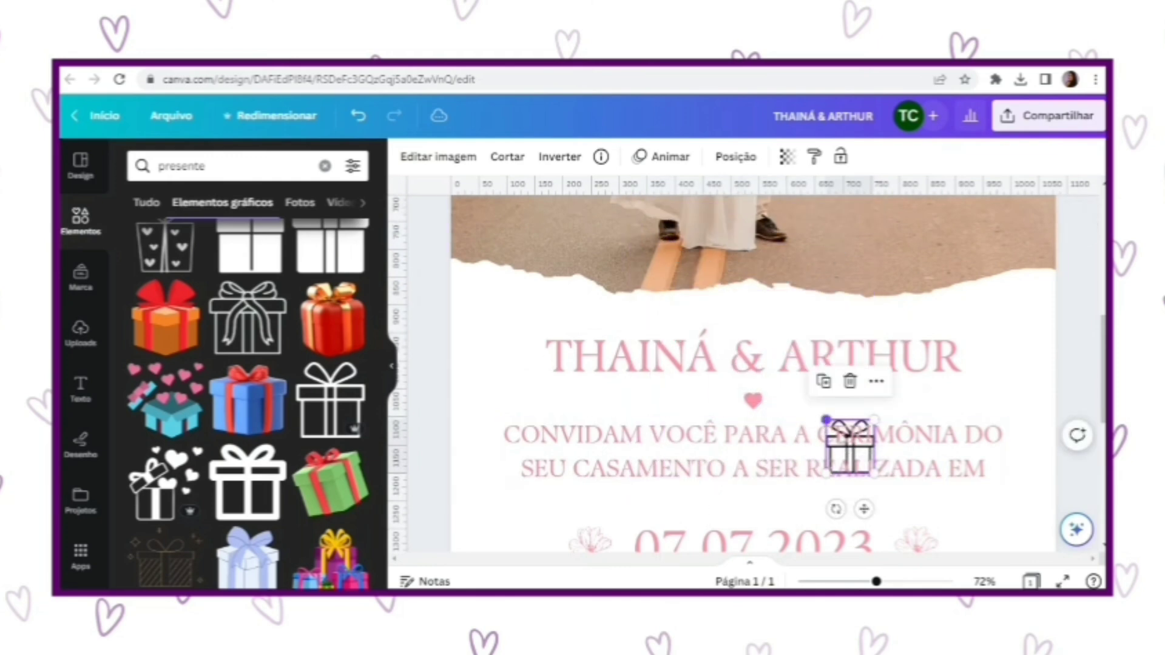
pyautogui.scroll(-3, 849, 449)
pyautogui.moveTo(863, 352); pyautogui.dragTo(677, 508)
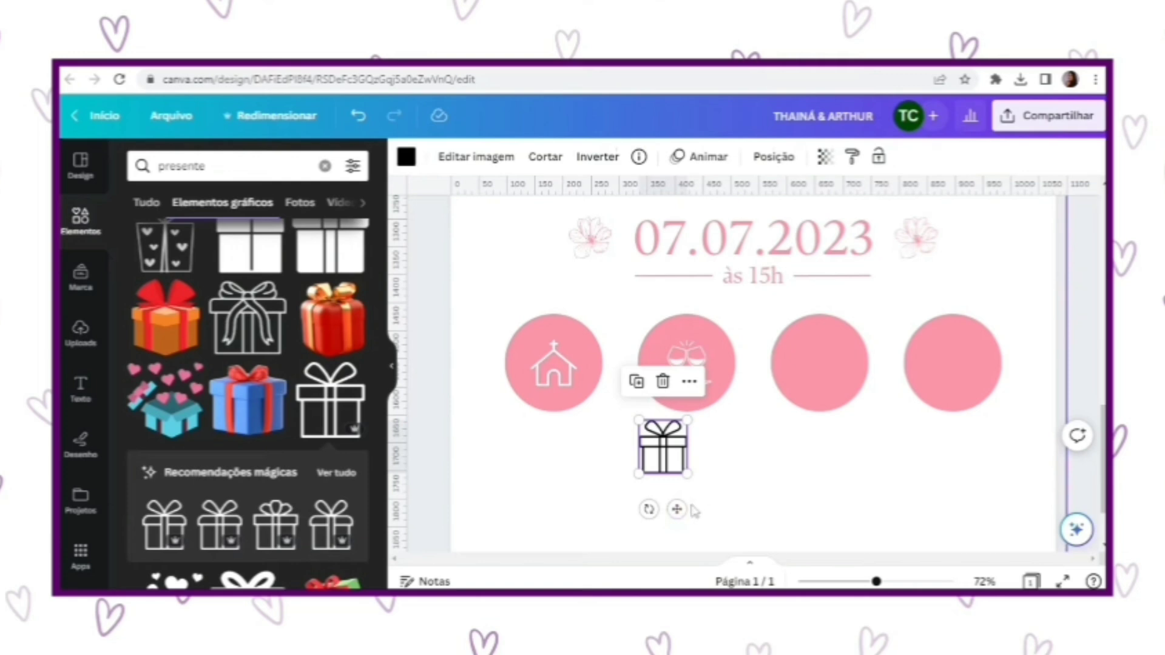
pyautogui.moveTo(676, 509); pyautogui.dragTo(562, 435)
pyautogui.moveTo(577, 393); pyautogui.dragTo(567, 406)
pyautogui.moveTo(565, 422); pyautogui.dragTo(834, 422)
pyautogui.click(466, 226)
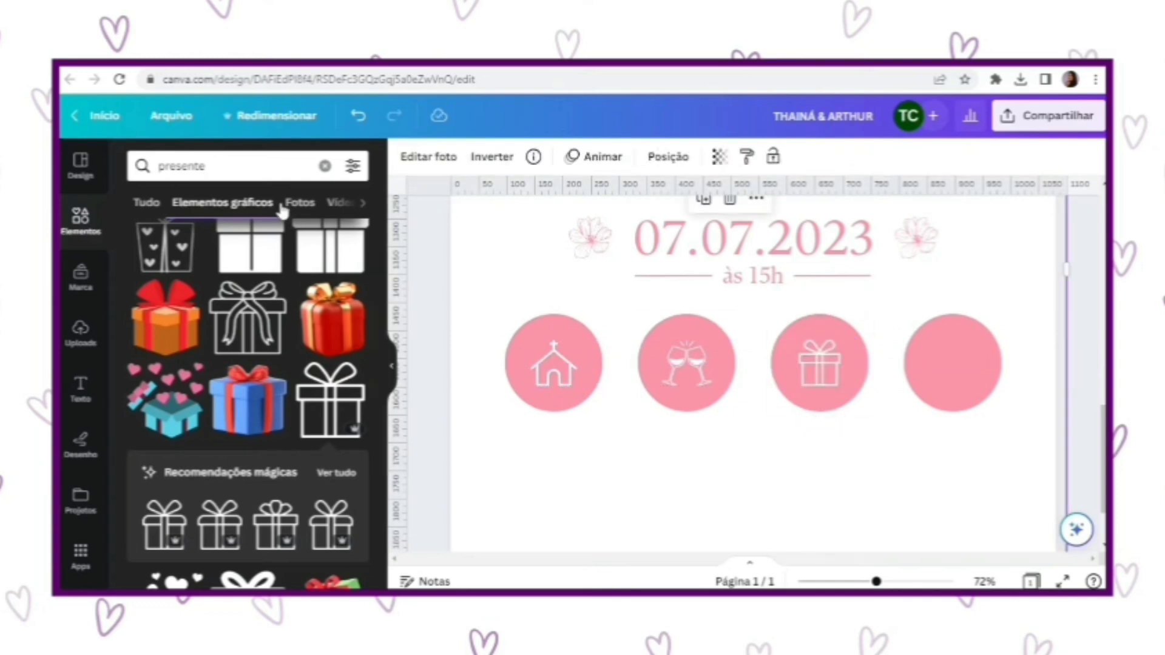
# Search the graphic elements for "coração" and add the white outlined heart.
pyautogui.doubleClick(222, 169)
pyautogui.write('coração')
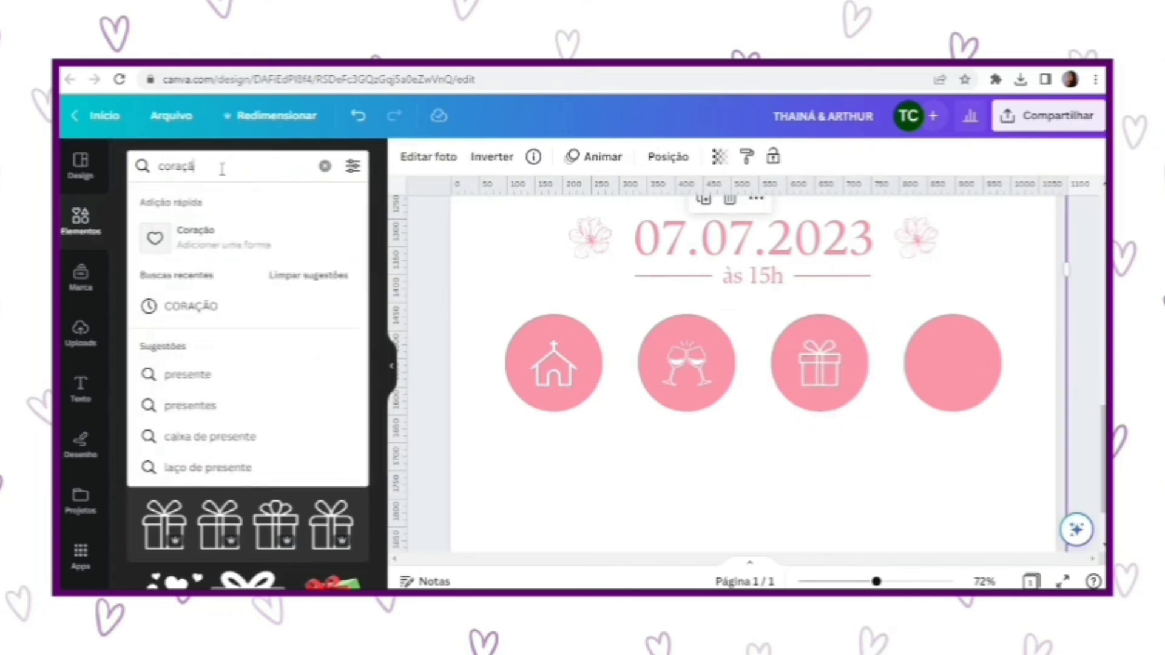
pyautogui.press('Return')
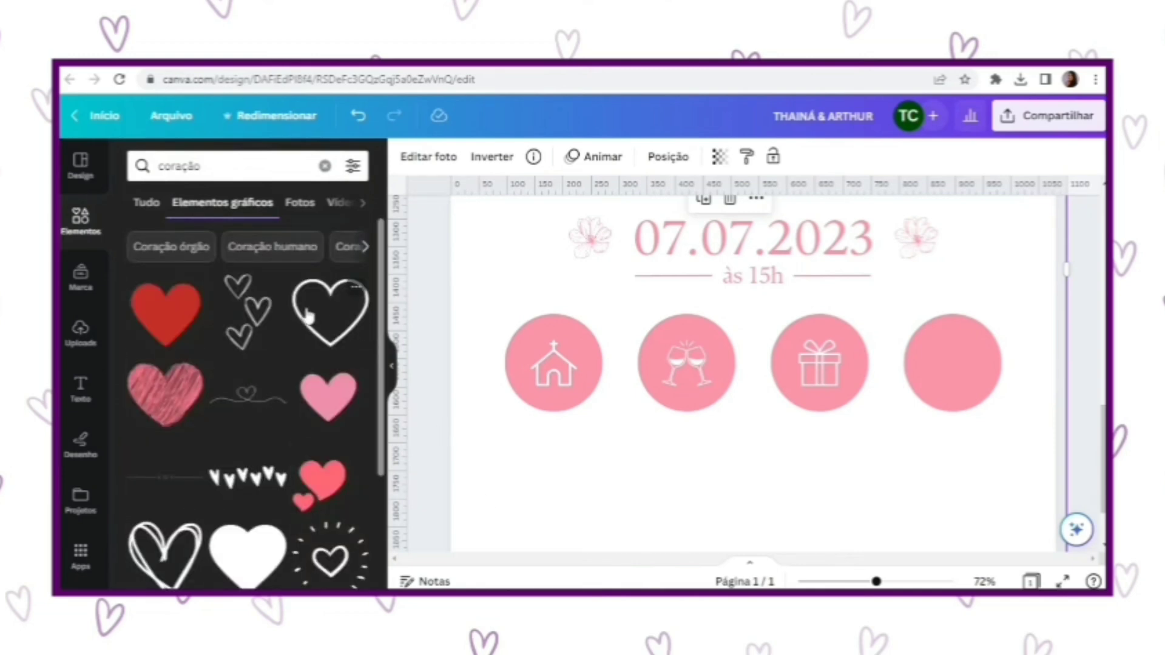
pyautogui.click(307, 315)
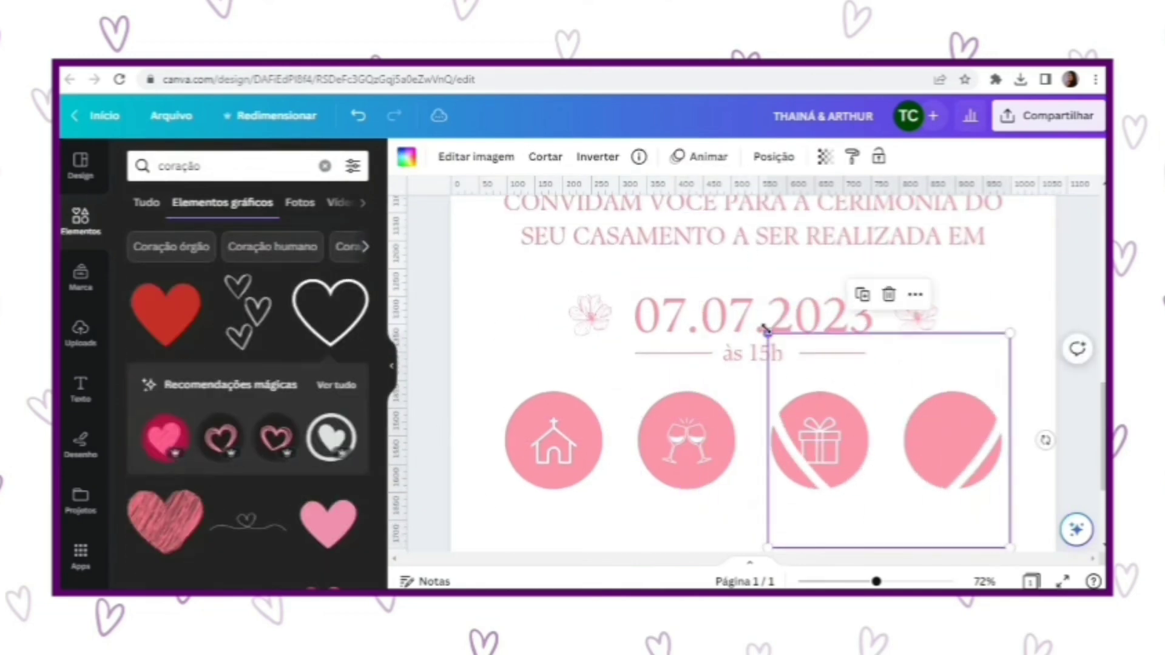
# Shrink the heart icon and centre it on the fourth pink circle.
pyautogui.moveTo(766, 331); pyautogui.dragTo(915, 468)
pyautogui.moveTo(965, 501); pyautogui.dragTo(961, 438)
pyautogui.click(465, 492)
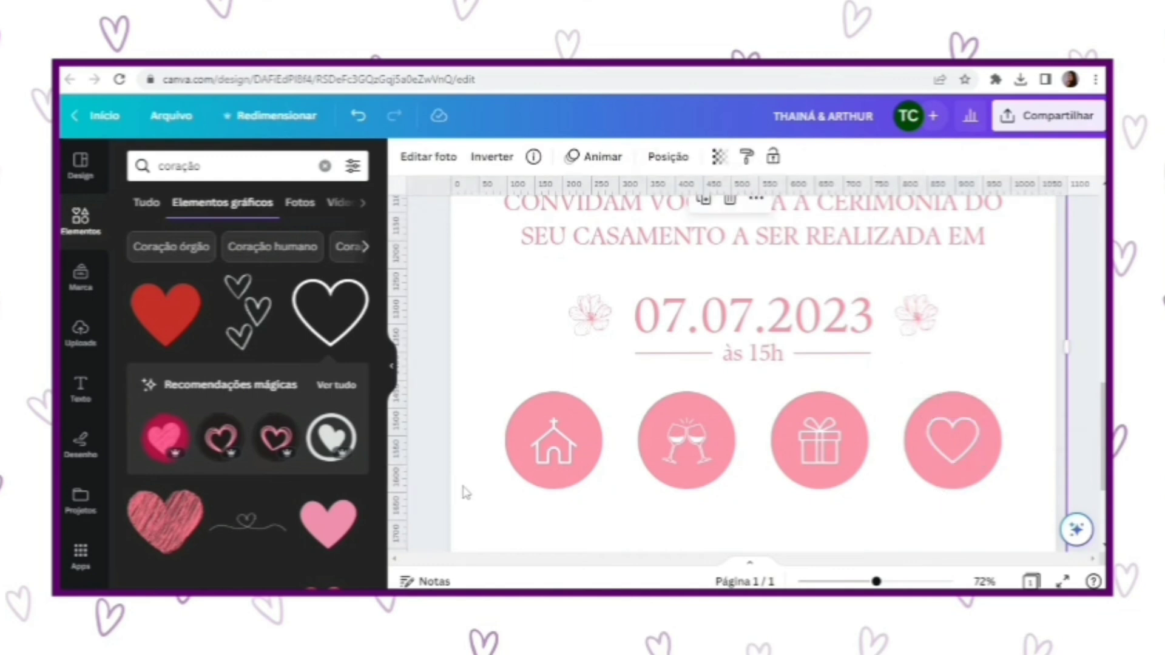
# Lock the torn-paper overlay covering the lower half of the invitation.
pyautogui.scroll(-2, 465, 492)
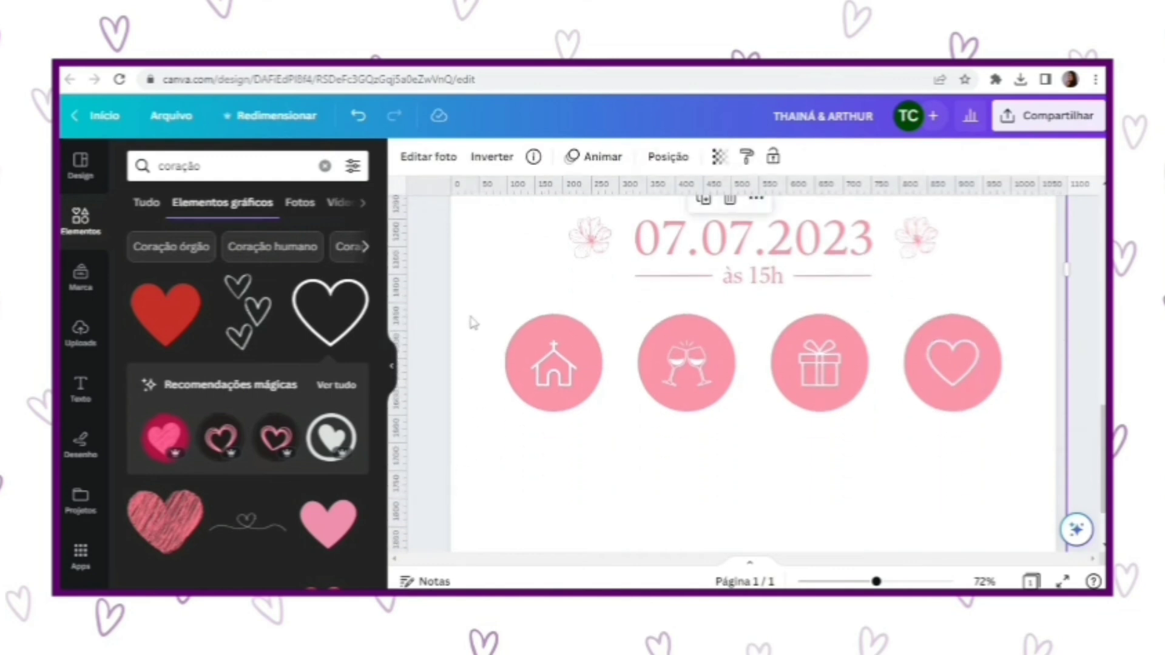
pyautogui.scroll(-5, 544, 376)
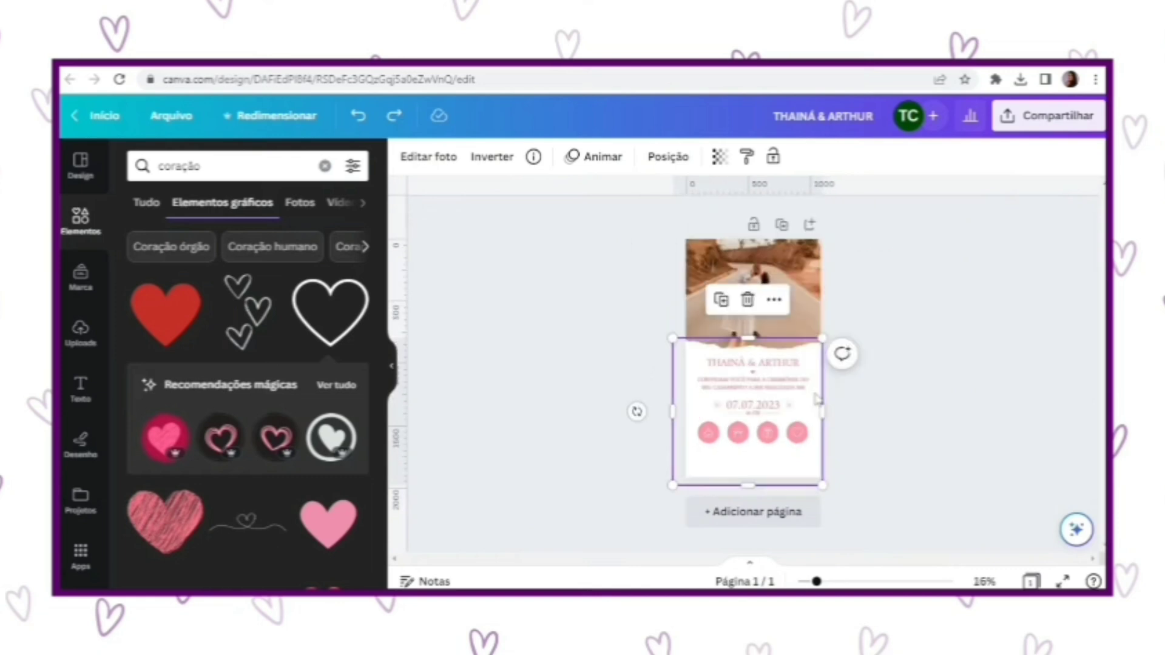
pyautogui.moveTo(813, 393); pyautogui.dragTo(818, 385)
pyautogui.click(772, 159)
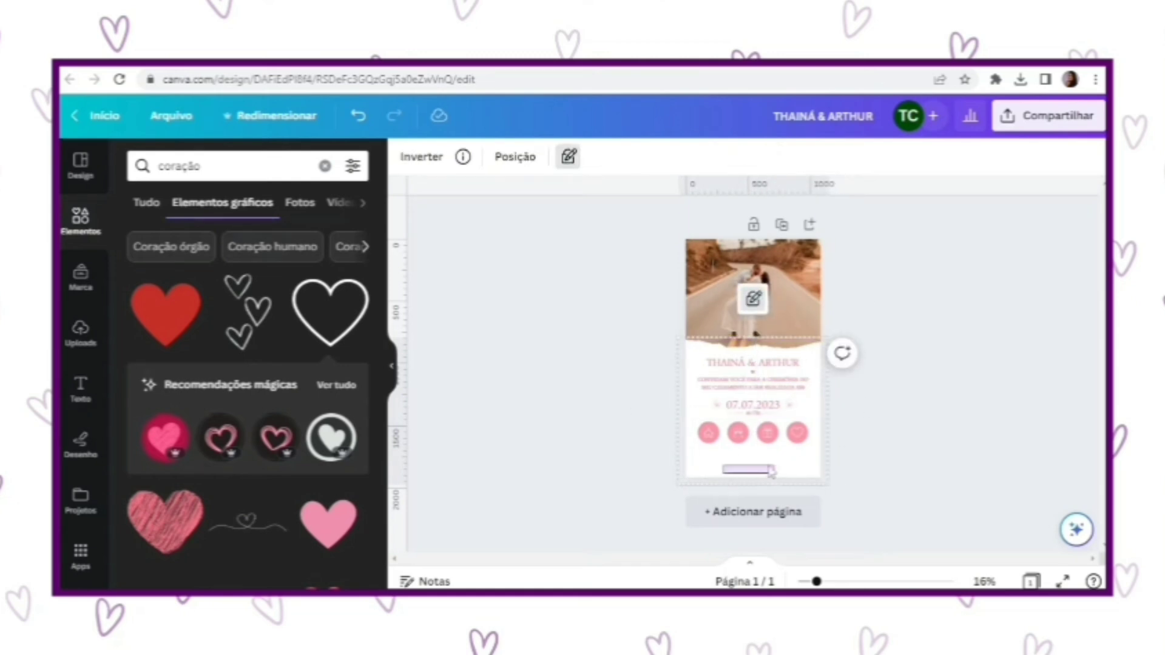
pyautogui.click(1022, 402)
# Group the church icon with its pink circle, and the wine glasses icon with its circle.
pyautogui.scroll(5, 1024, 405)
pyautogui.scroll(-4, 1028, 401)
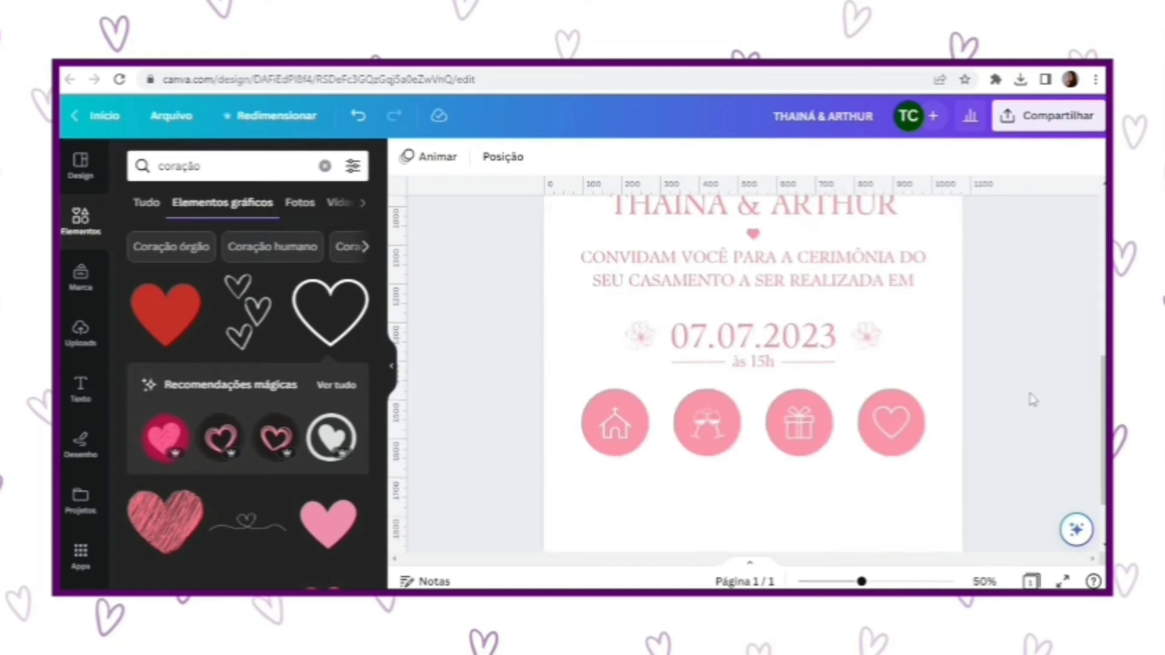
pyautogui.moveTo(513, 315); pyautogui.dragTo(639, 395)
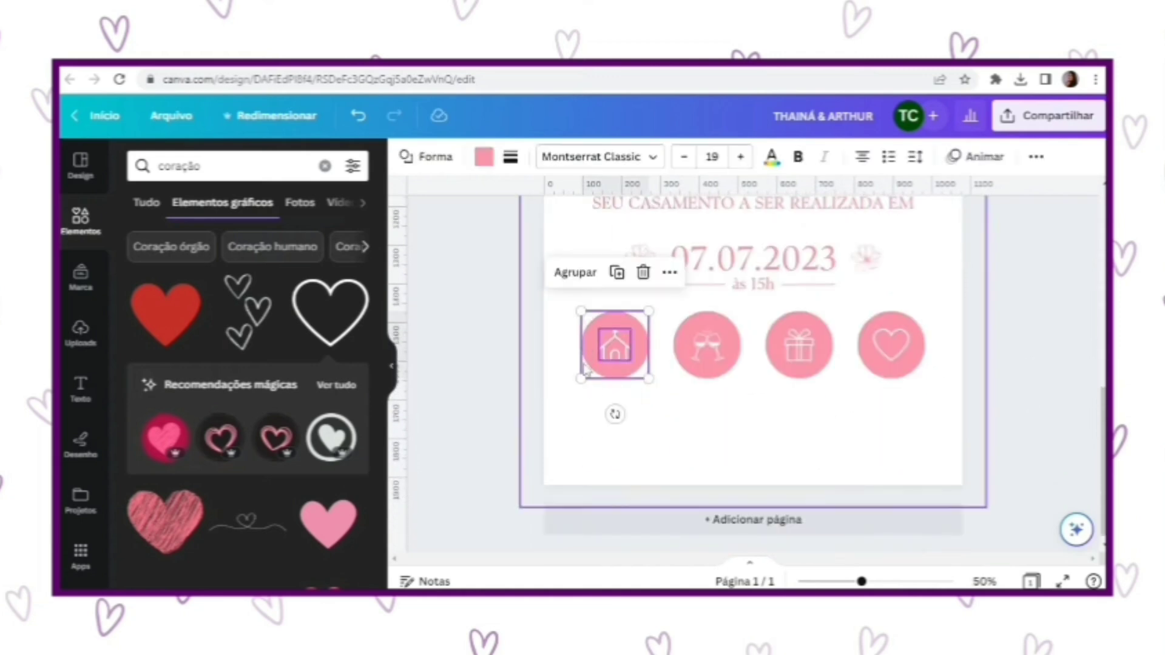
pyautogui.click(587, 288)
pyautogui.click(726, 415)
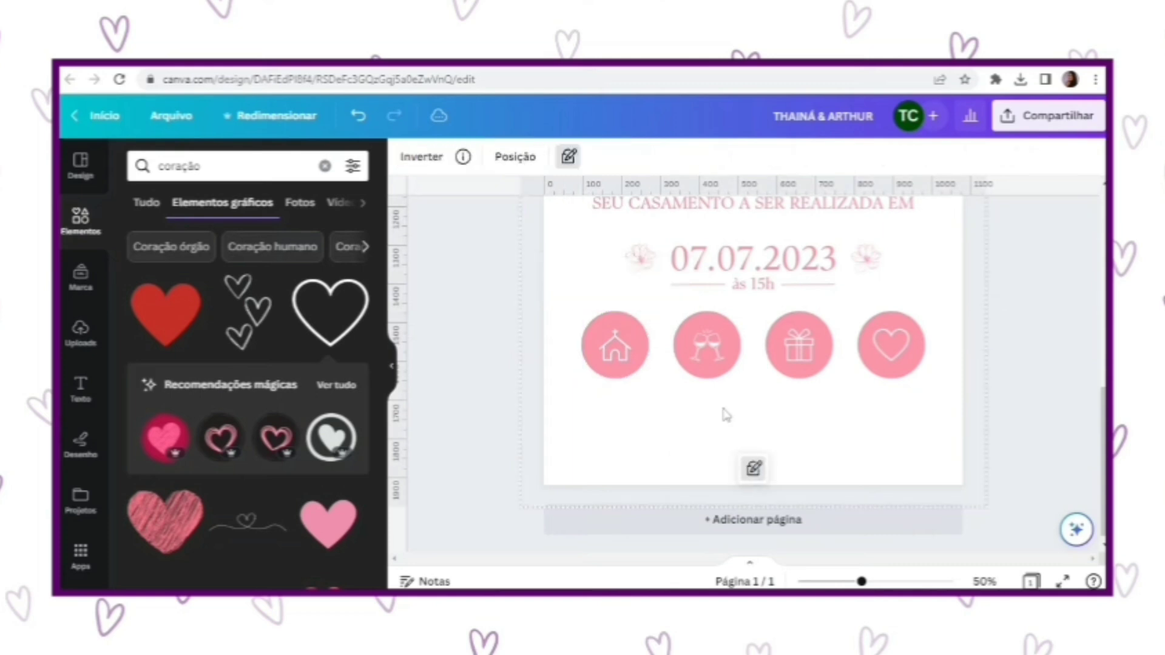
pyautogui.moveTo(730, 386); pyautogui.dragTo(691, 323)
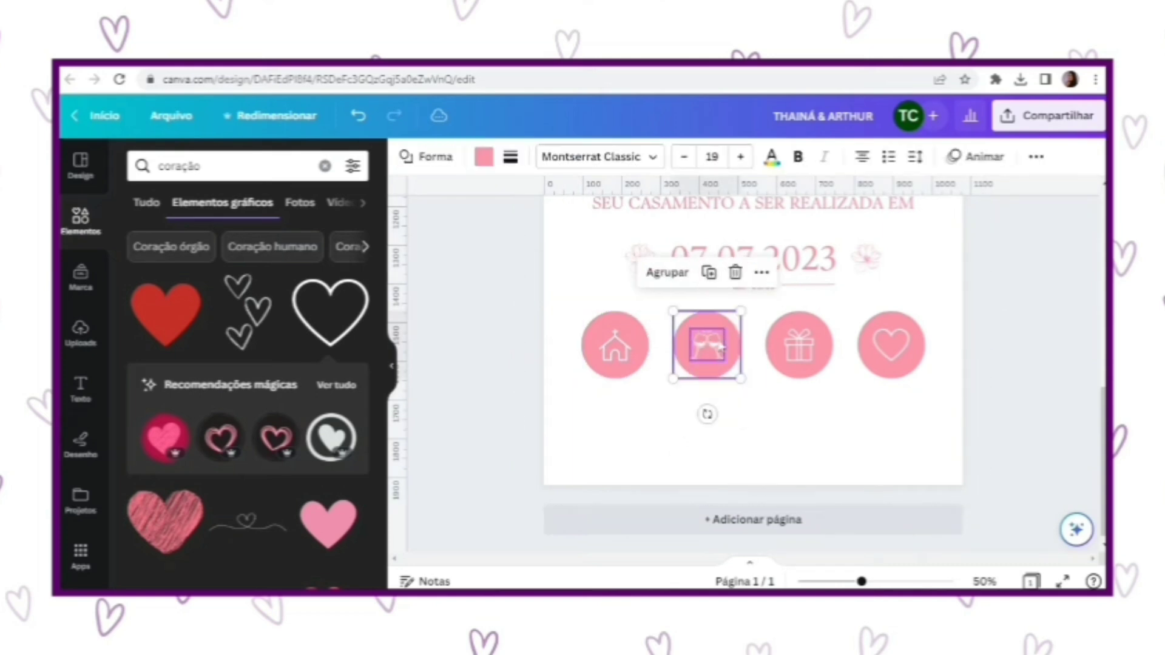
pyautogui.click(669, 274)
# Group the gift box icon with its pink circle, and the heart icon with its circle.
pyautogui.moveTo(843, 408); pyautogui.dragTo(788, 339)
pyautogui.click(759, 268)
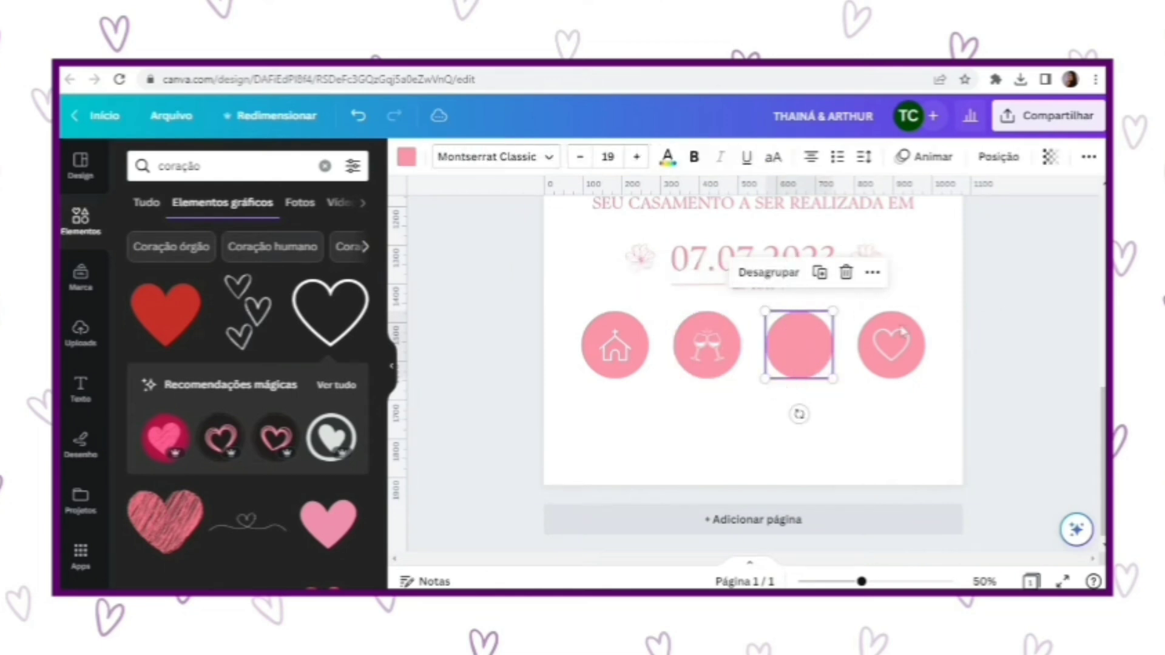
pyautogui.click(950, 442)
pyautogui.moveTo(1040, 312); pyautogui.dragTo(868, 397)
pyautogui.click(851, 272)
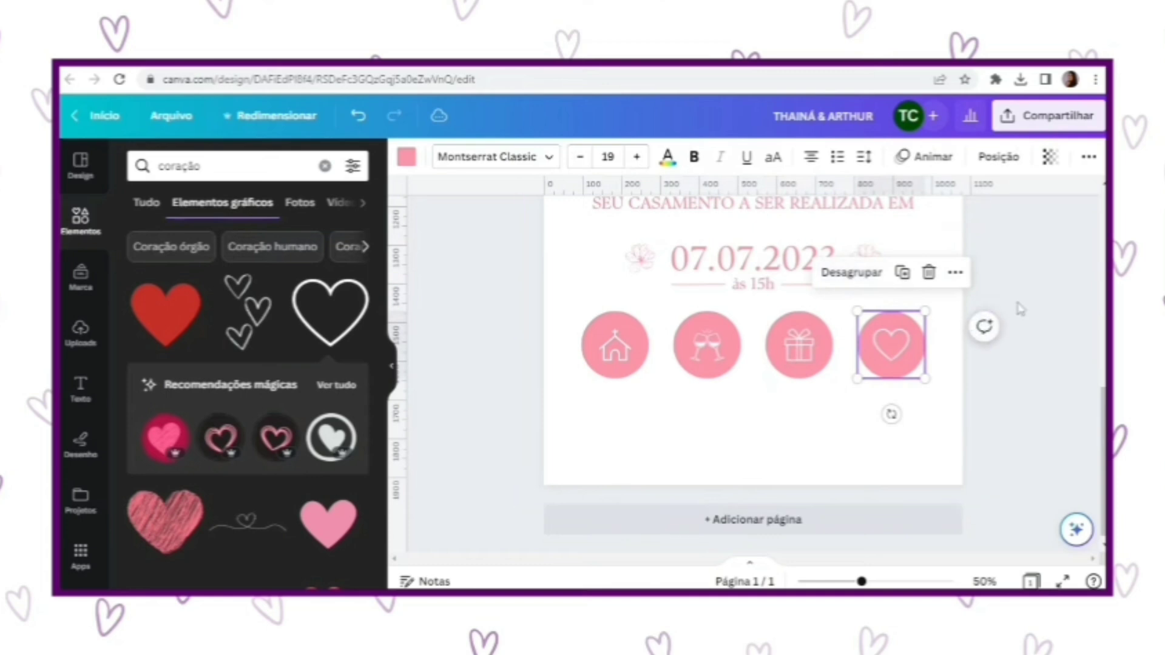
pyautogui.click(970, 359)
pyautogui.moveTo(906, 350)
pyautogui.mouseDown()
pyautogui.moveTo(912, 432)
pyautogui.moveTo(842, 294)
pyautogui.moveTo(898, 368)
pyautogui.mouseUp()
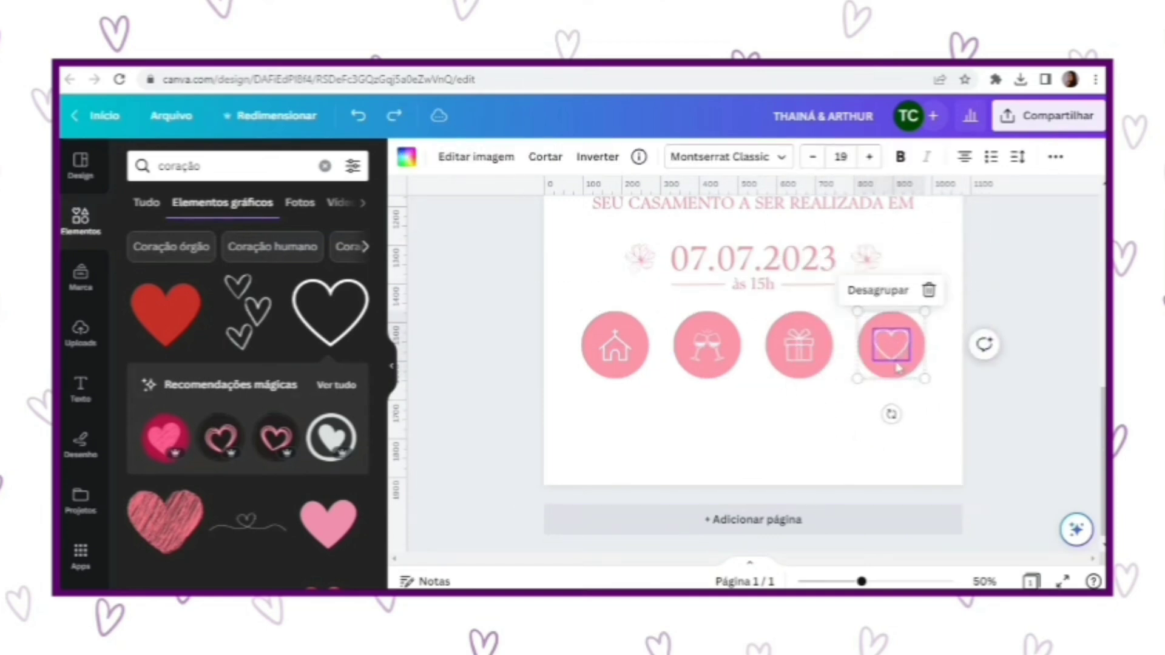
pyautogui.click(1023, 331)
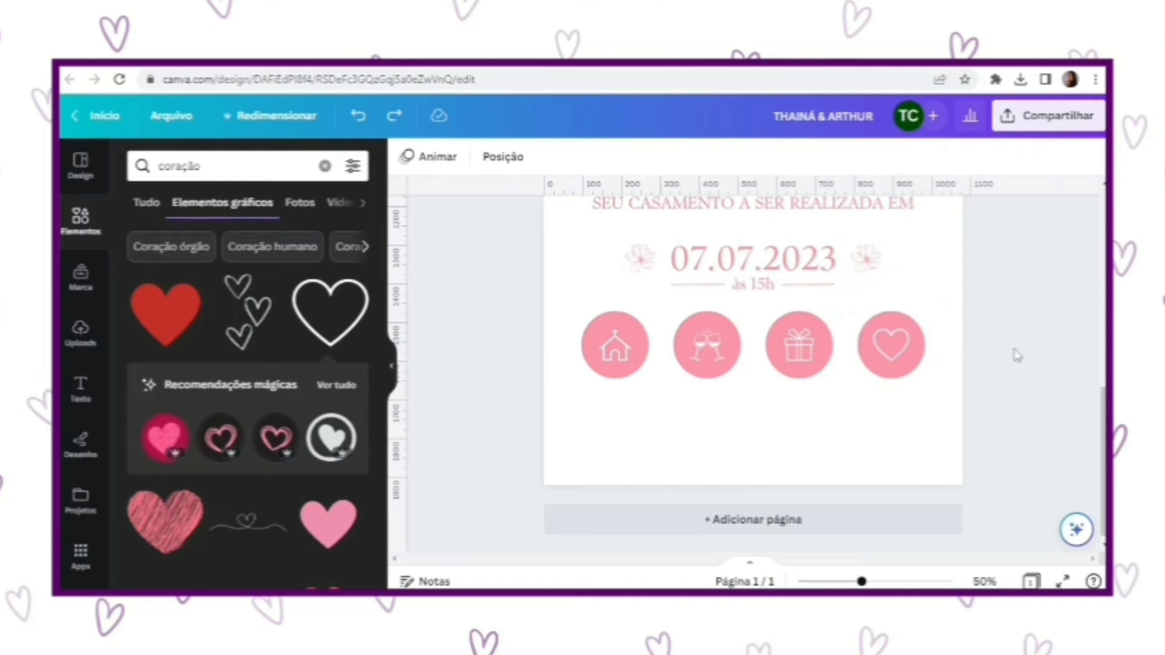
# Duplicate the "CONVIDAM VOCÊ PARA A CERIMÔNIA" text and place the copy below the row of icon circles.
pyautogui.scroll(2, 1018, 356)
pyautogui.click(726, 276)
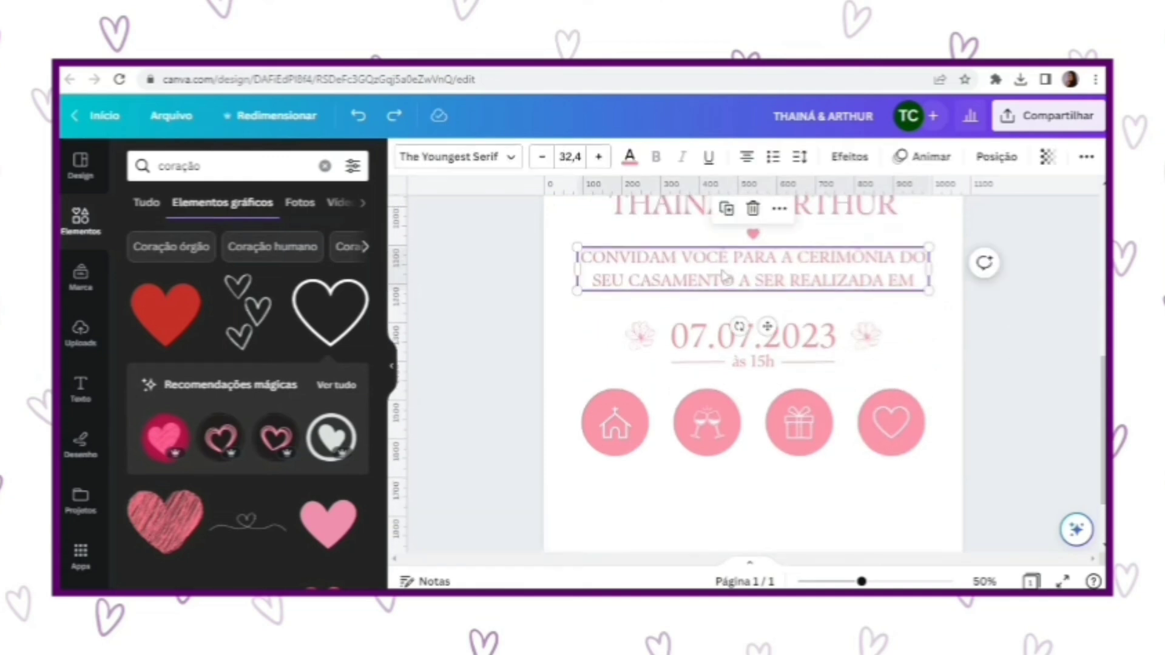
pyautogui.click(726, 209)
pyautogui.moveTo(683, 276); pyautogui.dragTo(682, 494)
pyautogui.scroll(-2, 683, 424)
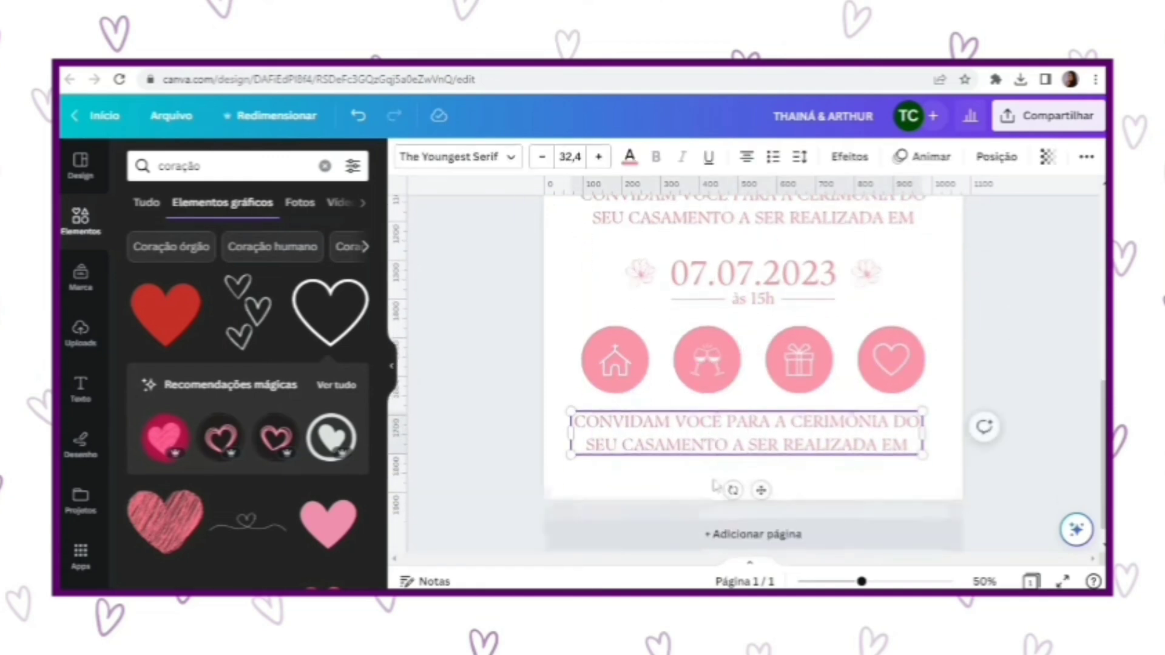
# Change the copied text to "Cerimônia", shrink it to size 23,5 and centre it under the church circle.
pyautogui.doubleClick(683, 420)
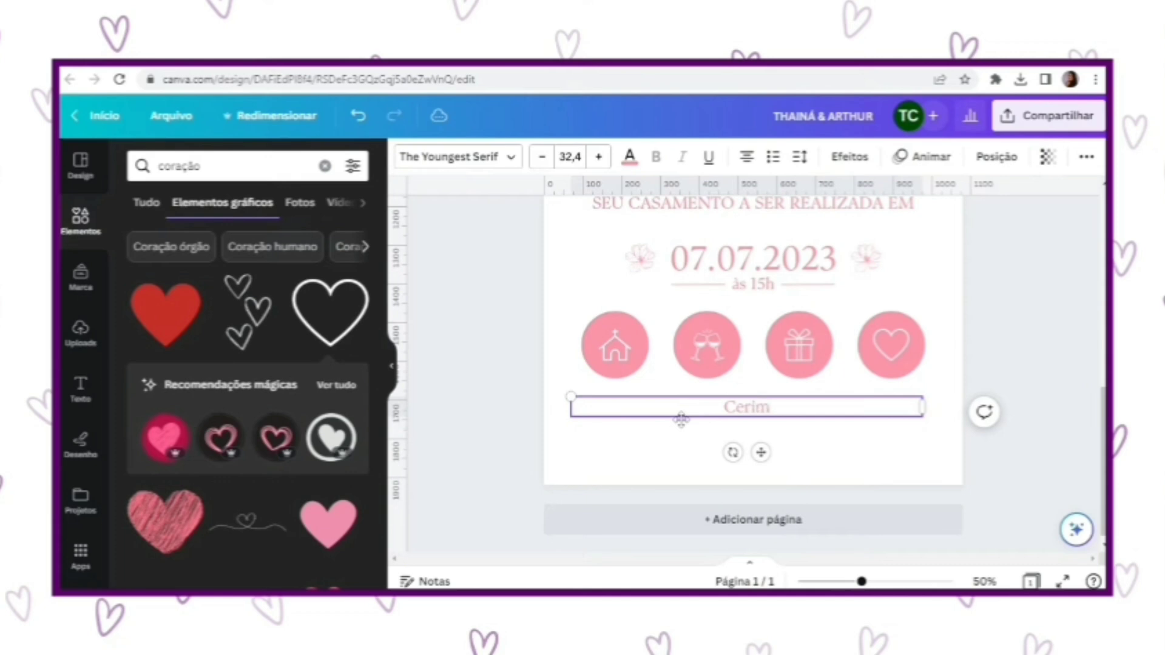
pyautogui.moveTo(680, 418); pyautogui.dragTo(629, 437)
pyautogui.hotkey('ctrl', '+')
pyautogui.hotkey('ctrl', '+')
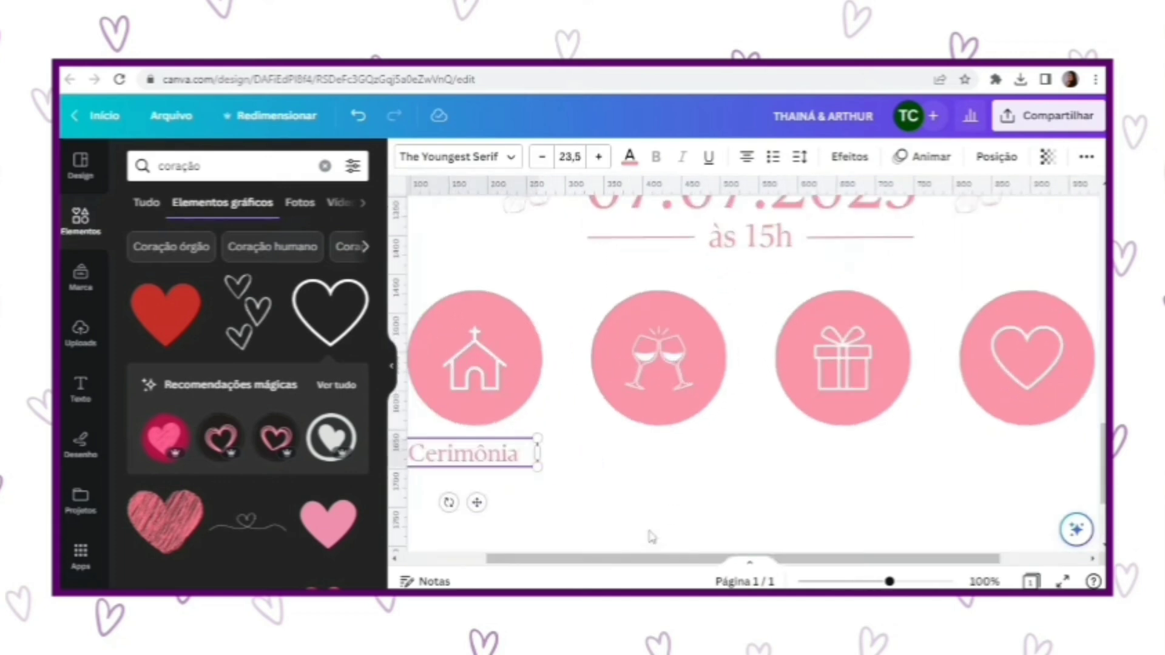
pyautogui.moveTo(658, 558); pyautogui.dragTo(609, 558)
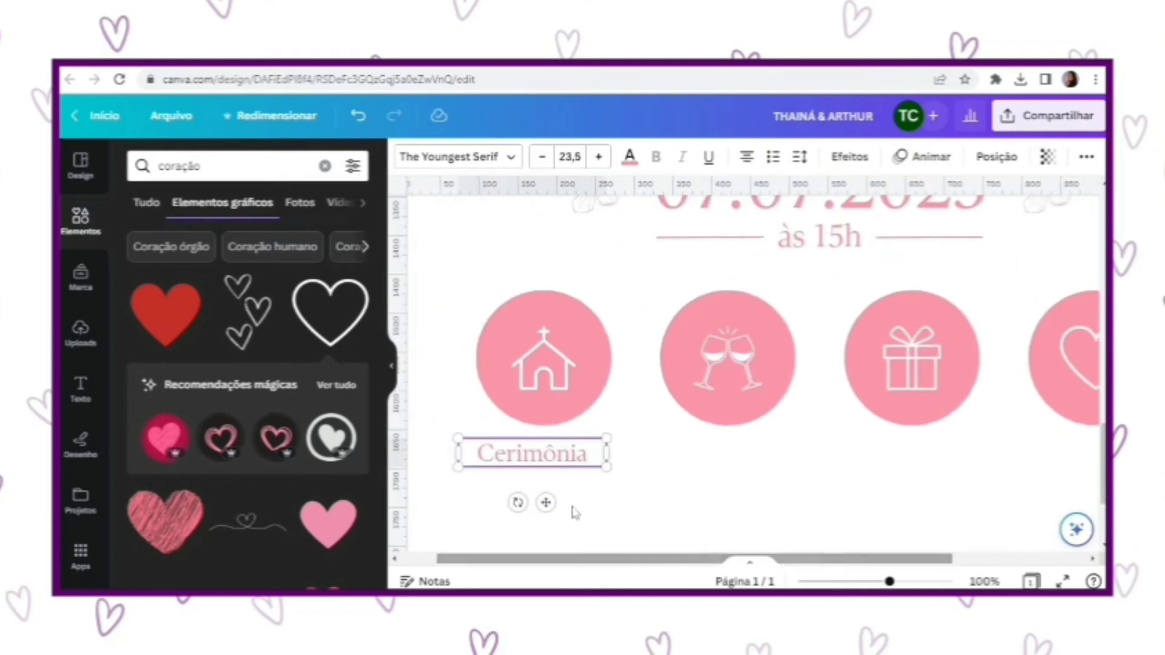
pyautogui.click(559, 467)
# Duplicate the "Cerimônia" label below the wine glasses circle and change the copy to "Recepção".
pyautogui.hotkey('ctrl', 'd')
pyautogui.moveTo(561, 470); pyautogui.dragTo(732, 464)
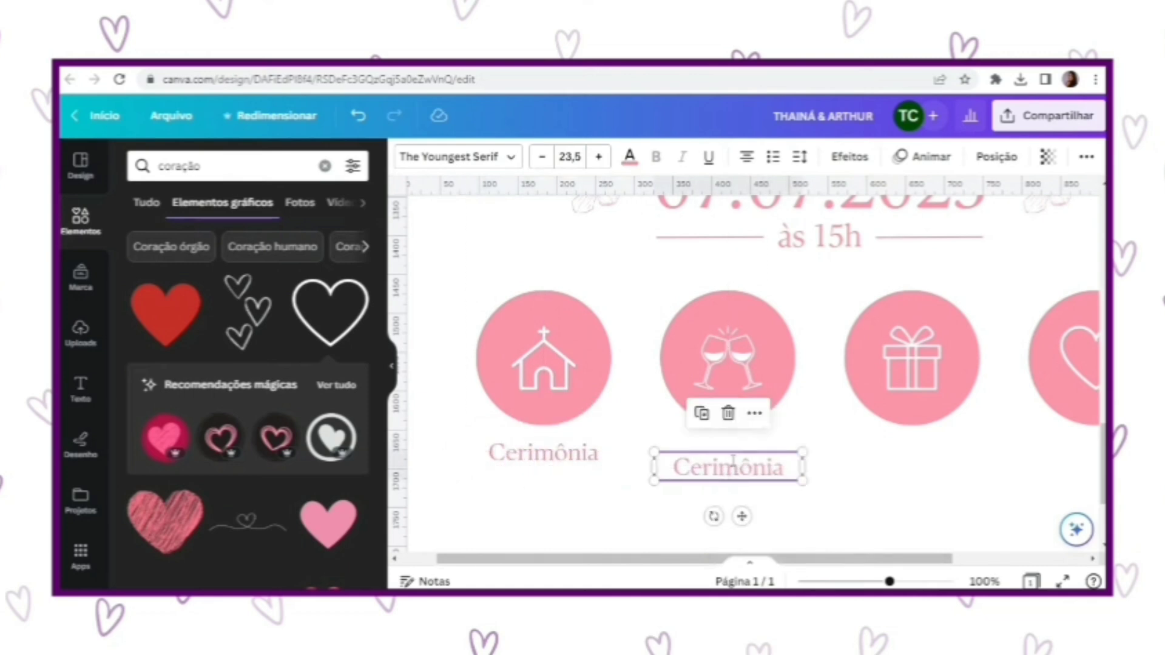
pyautogui.doubleClick(733, 464)
pyautogui.write('Recepção')
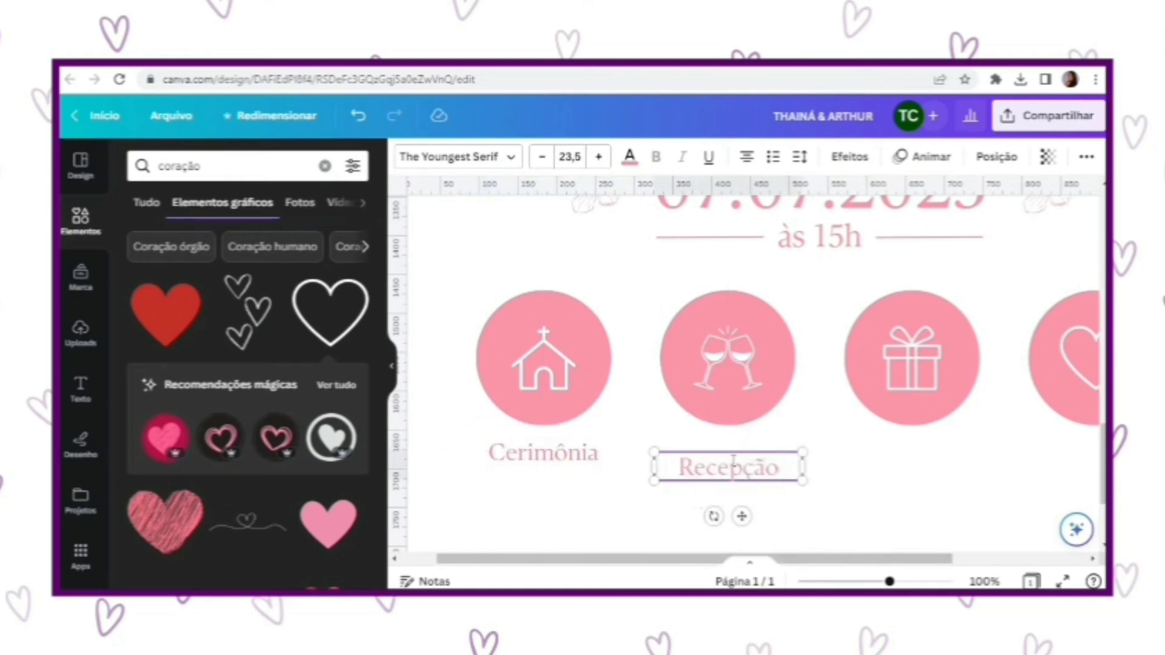
# Align the "Recepção" label with "Cerimônia", then duplicate it centred below the gift circle and change the copy to "Lista de Presentes".
pyautogui.moveTo(741, 516)
pyautogui.mouseDown()
pyautogui.moveTo(739, 492)
pyautogui.moveTo(739, 502)
pyautogui.mouseUp()
pyautogui.scroll(-2, 734, 388)
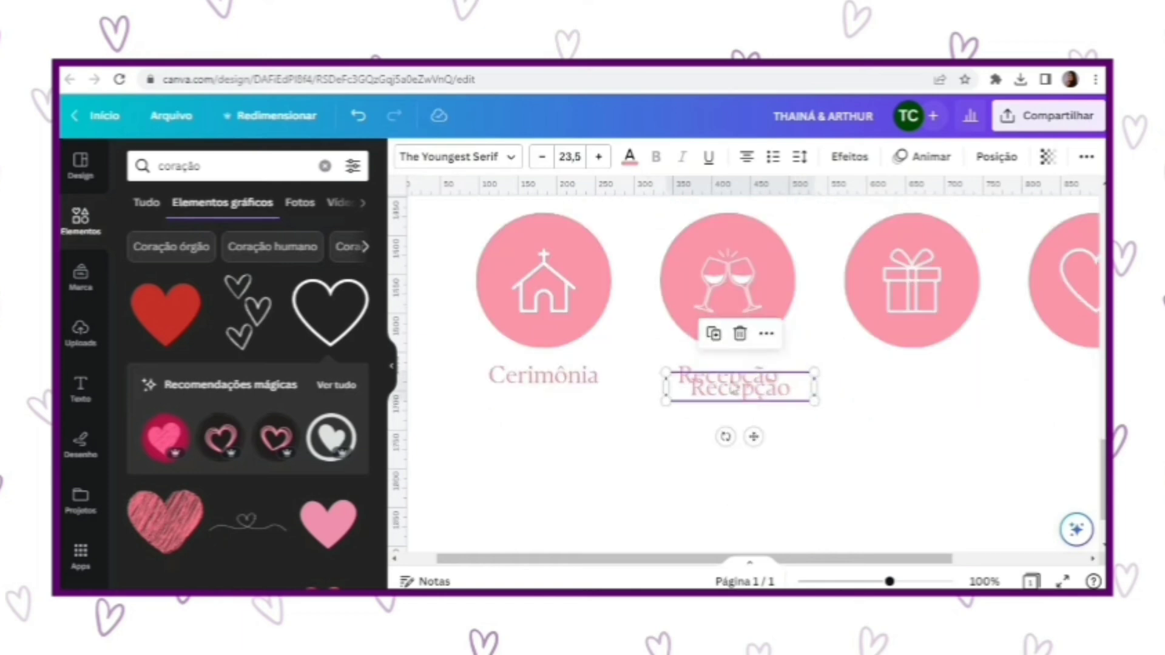
pyautogui.moveTo(734, 390); pyautogui.dragTo(908, 377)
pyautogui.doubleClick(912, 376)
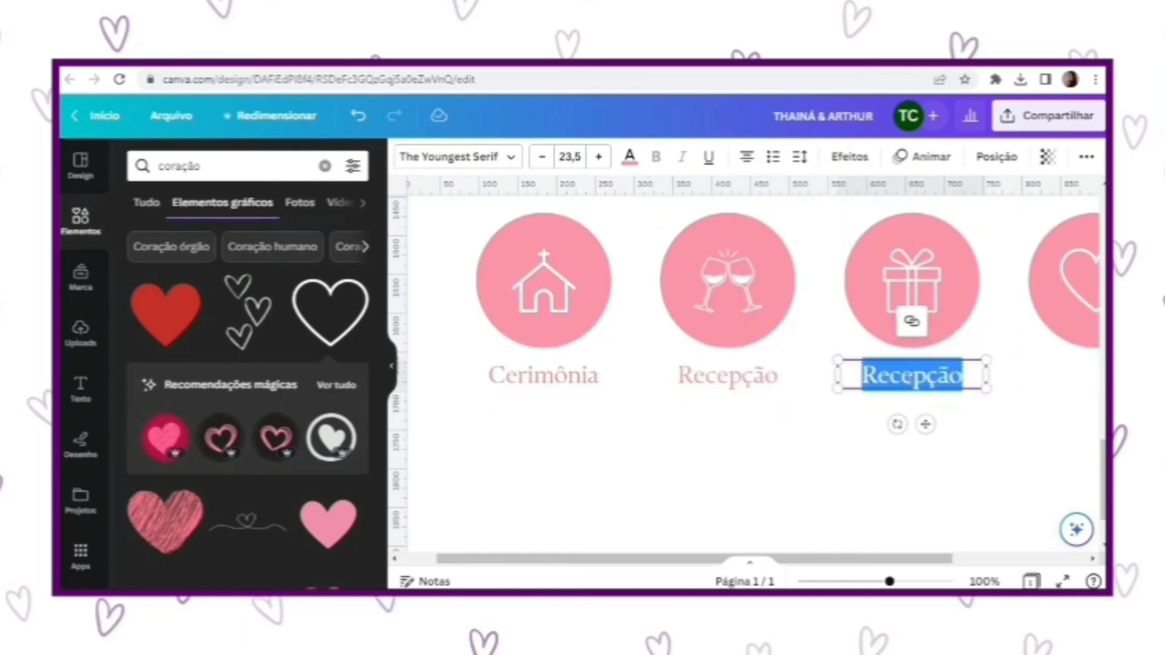
pyautogui.write('Lista de p')
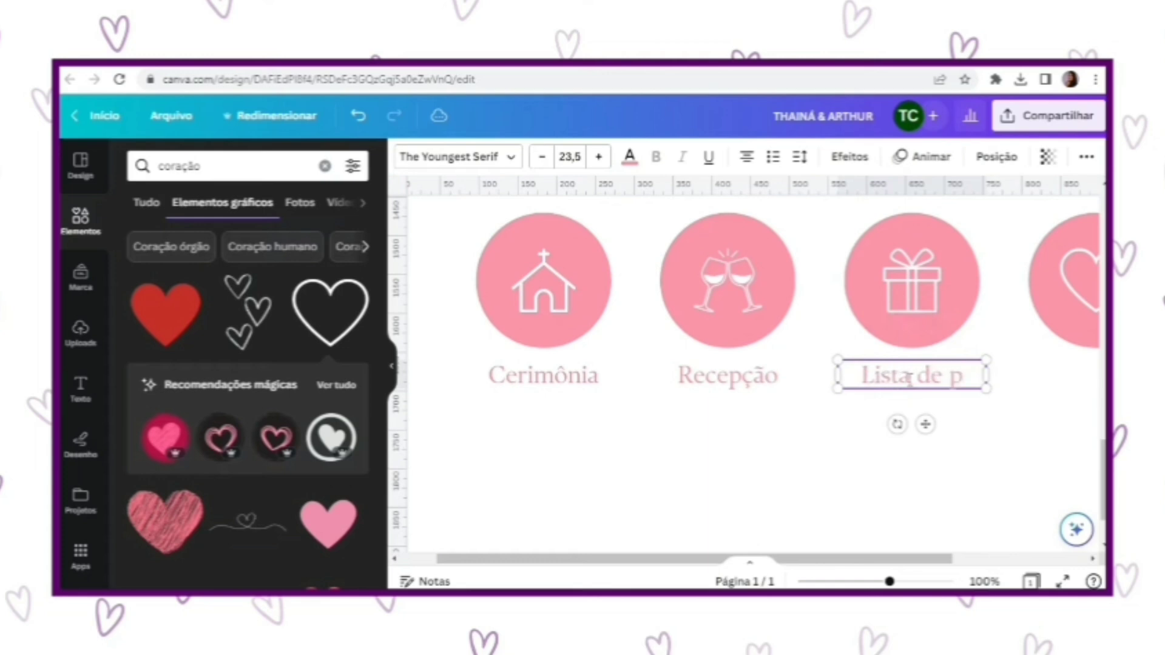
pyautogui.press('BackSpace')
pyautogui.write('Presentes')
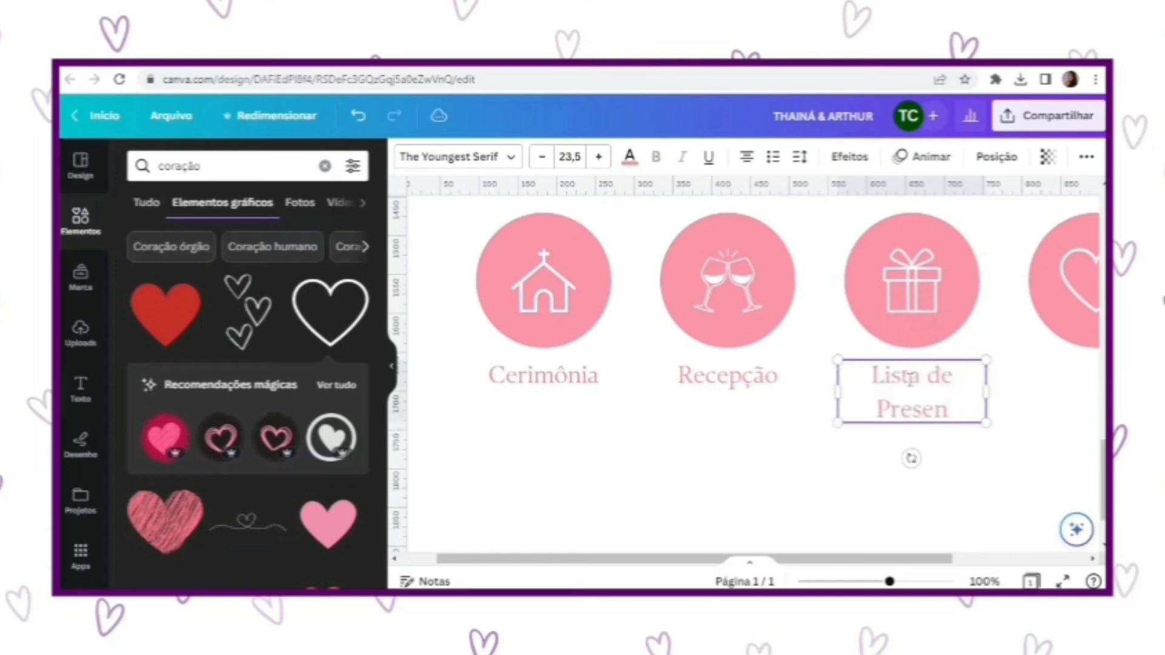
# Tighten the line spacing of the "Lista de Presentes" label to about 0.9.
pyautogui.click(799, 157)
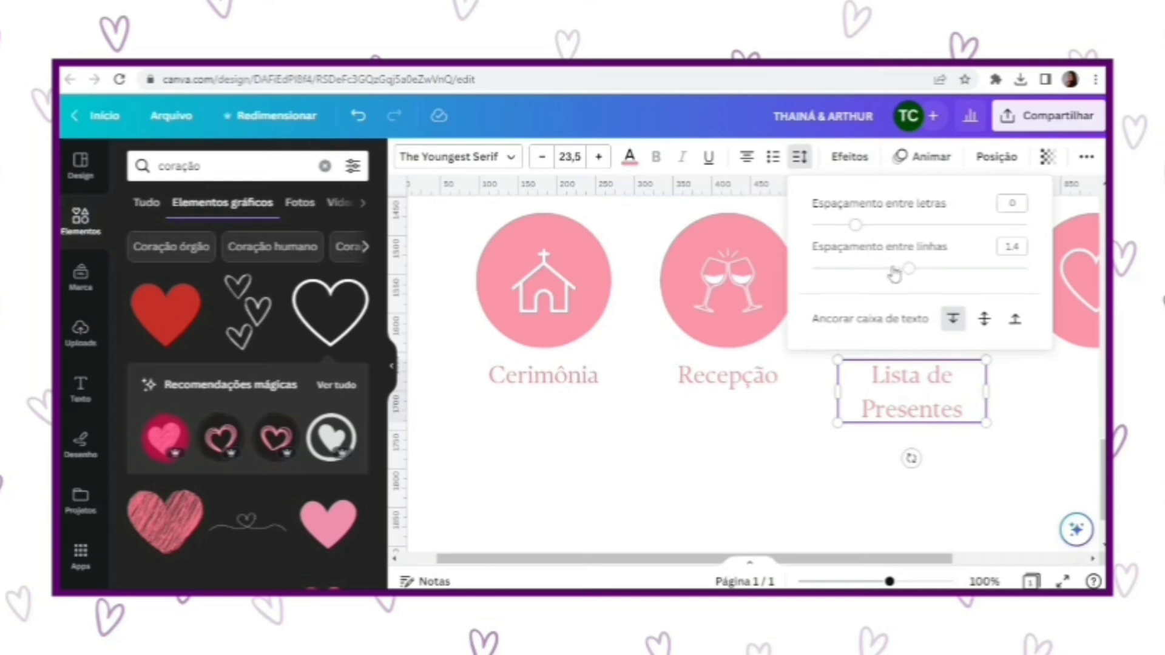
pyautogui.moveTo(908, 272); pyautogui.dragTo(861, 270)
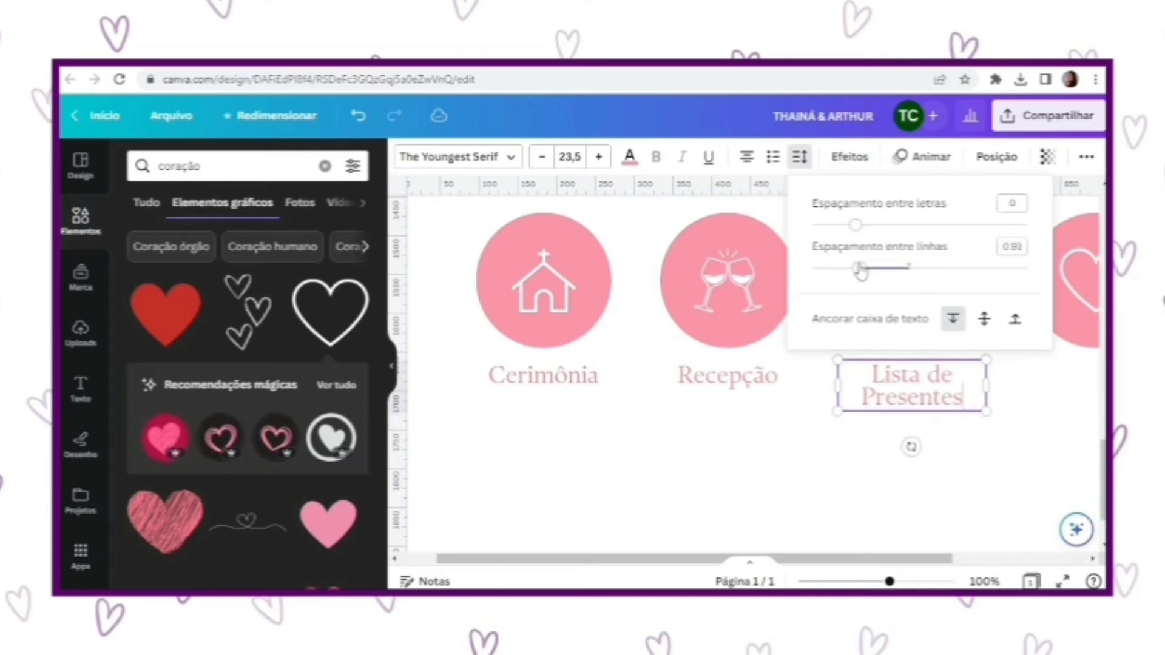
pyautogui.click(800, 459)
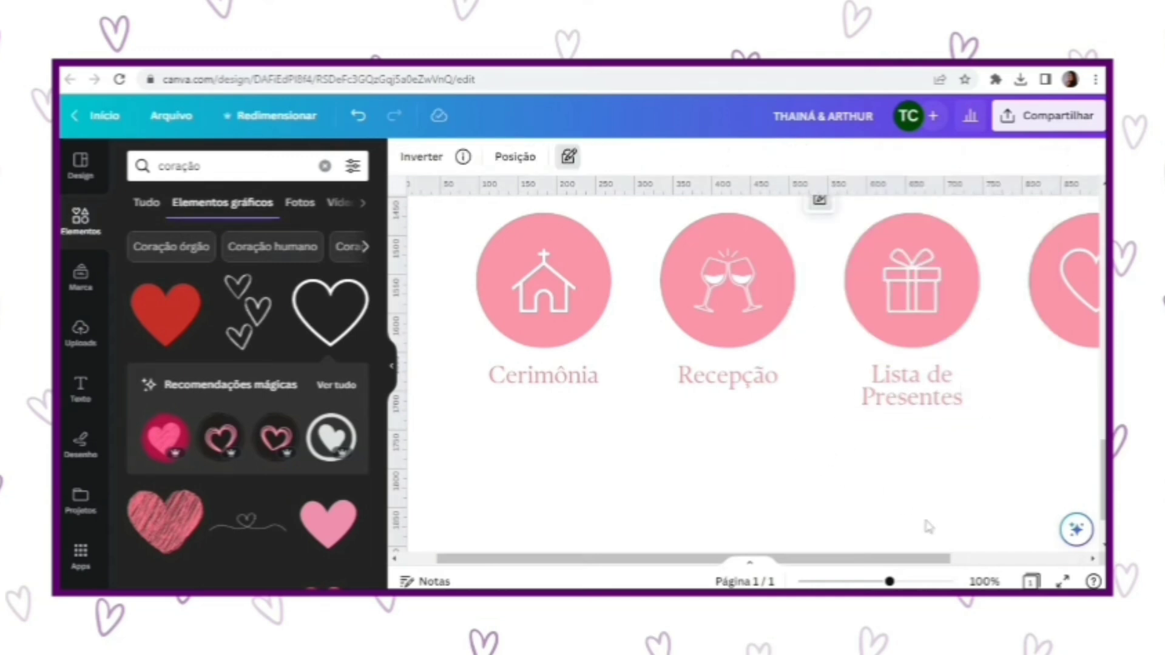
# Duplicate the "Recepção" label below the heart circle and change the copy to "Confirmação de Presença".
pyautogui.moveTo(900, 559); pyautogui.dragTo(1022, 558)
pyautogui.moveTo(594, 388); pyautogui.dragTo(963, 389)
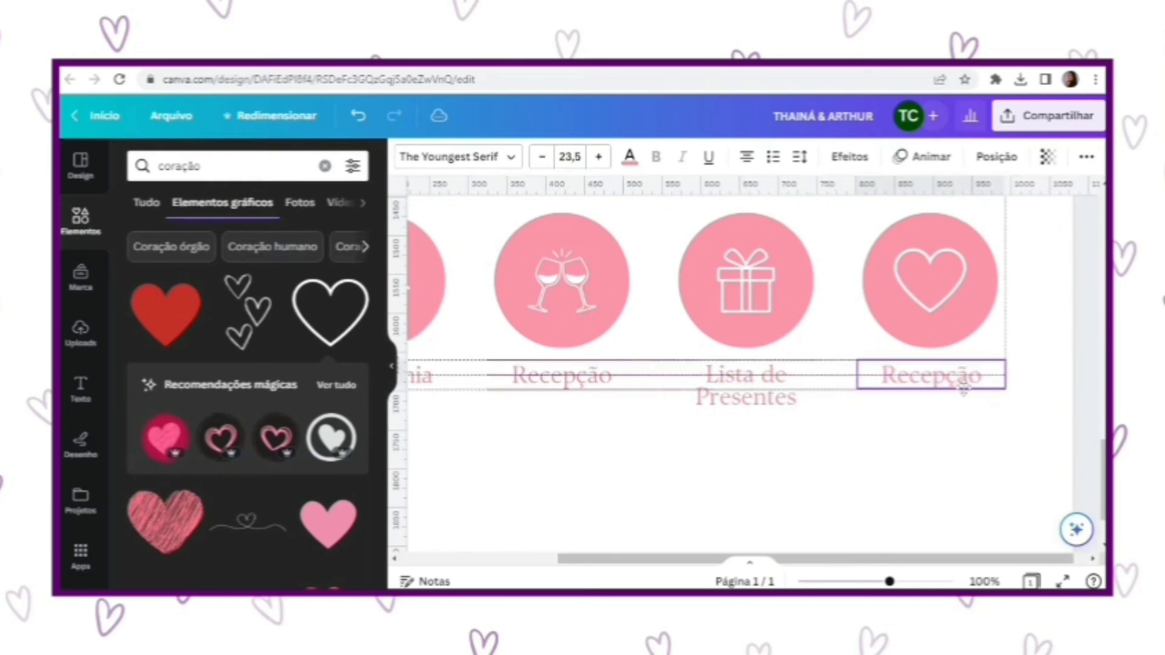
pyautogui.doubleClick(962, 383)
pyautogui.write('Confirmação')
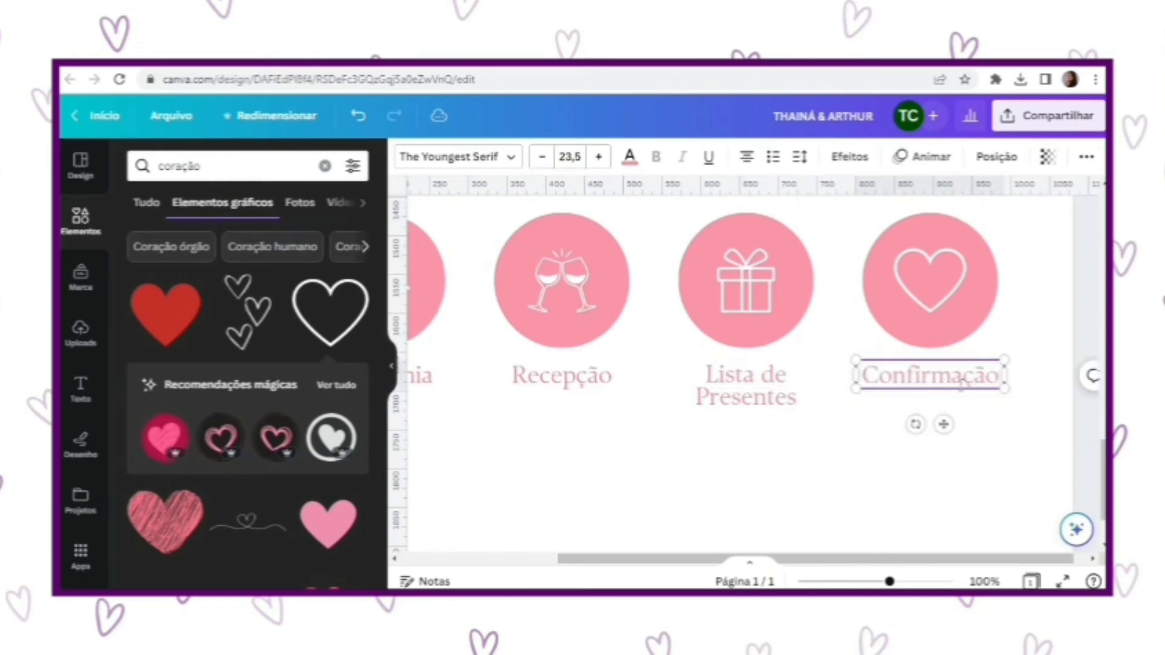
pyautogui.write(' de Presença')
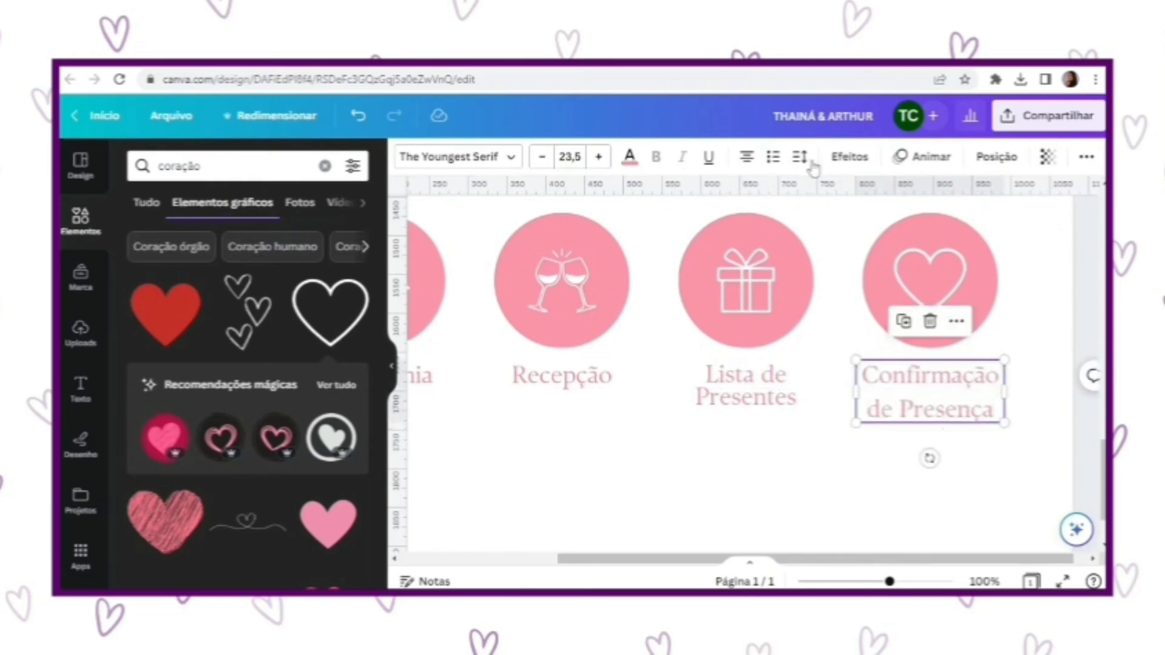
# Set the line spacing of the "Confirmação de Presença" label to 0.95.
pyautogui.click(801, 157)
pyautogui.moveTo(915, 269); pyautogui.dragTo(883, 268)
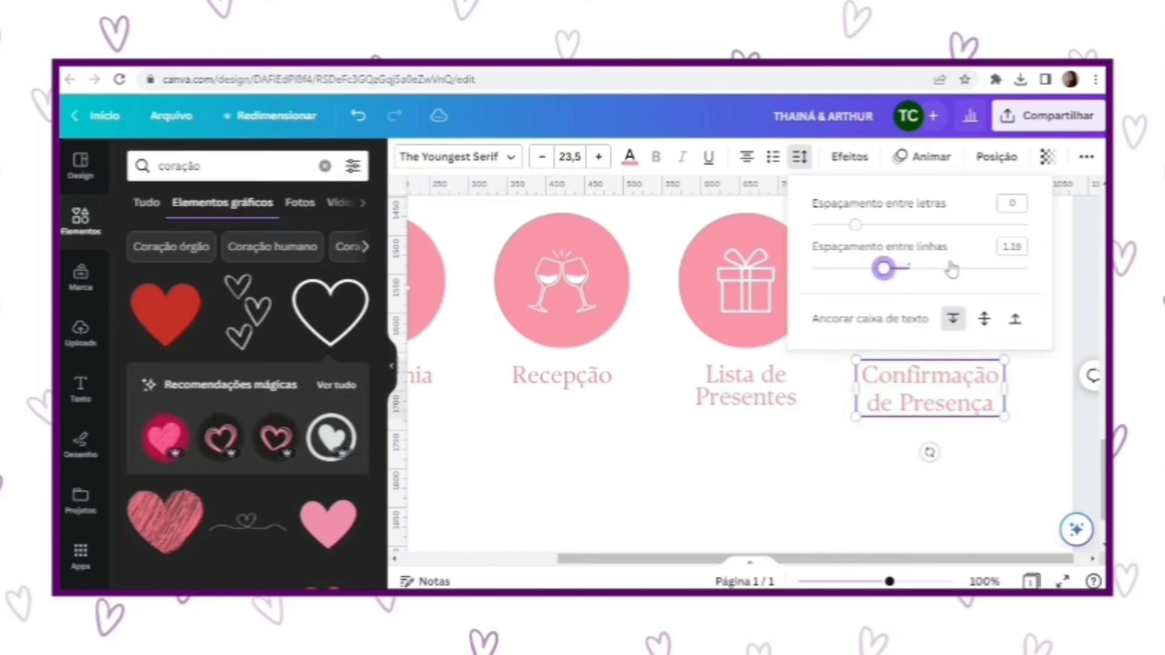
pyautogui.click(1011, 247)
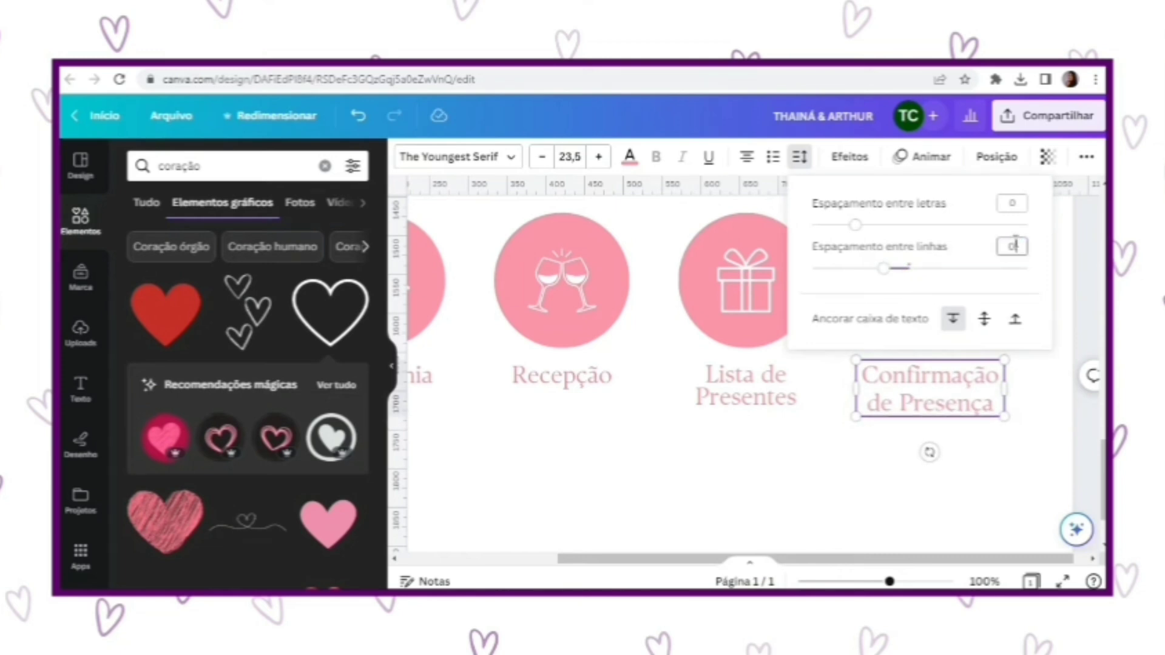
pyautogui.write('0.95')
pyautogui.press('Return')
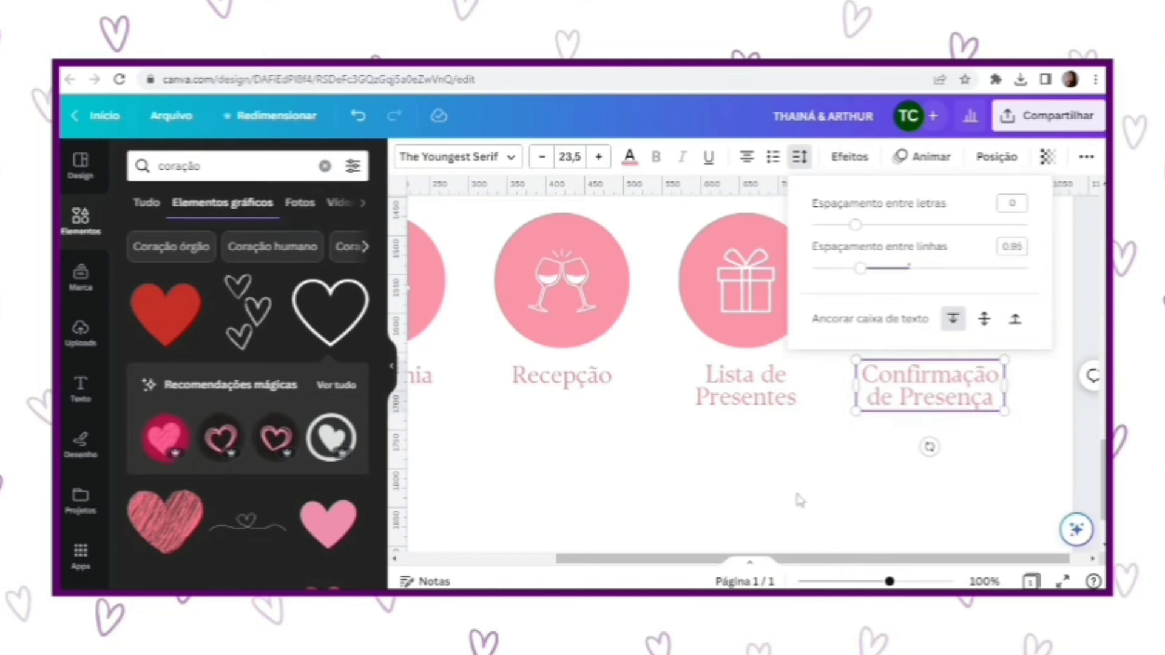
pyautogui.click(800, 500)
# Duplicate the "CONVIDAM VOCÊ PARA A CERIMÔNIA" text and place the copy below the icon labels.
pyautogui.scroll(-5, 800, 501)
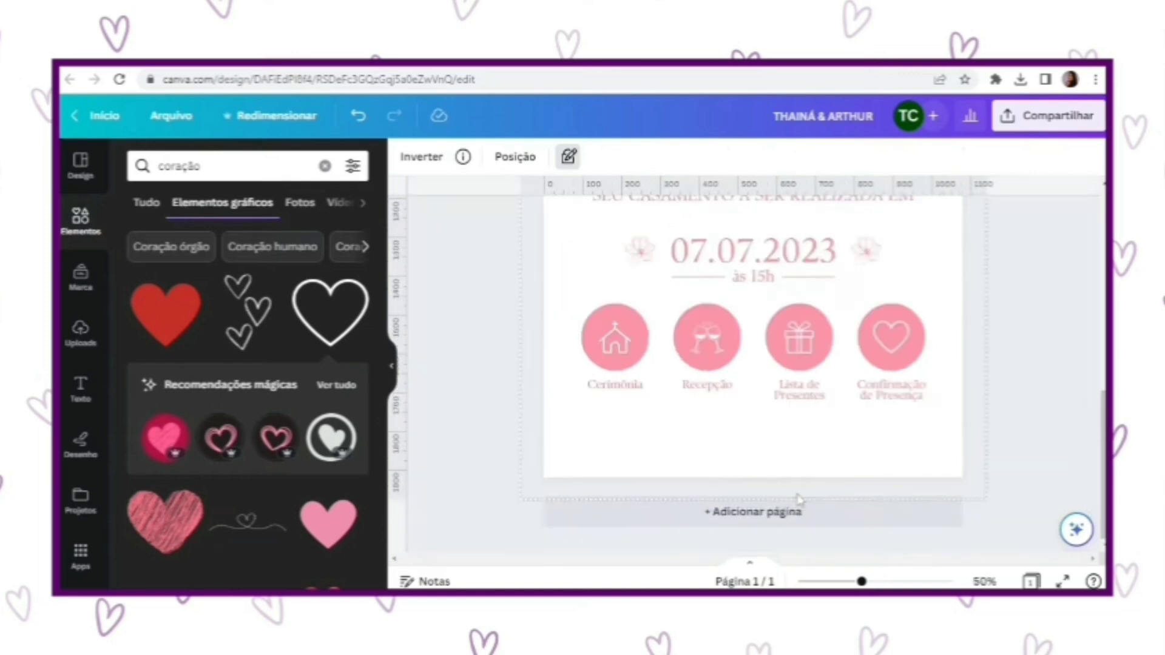
pyautogui.click(1016, 296)
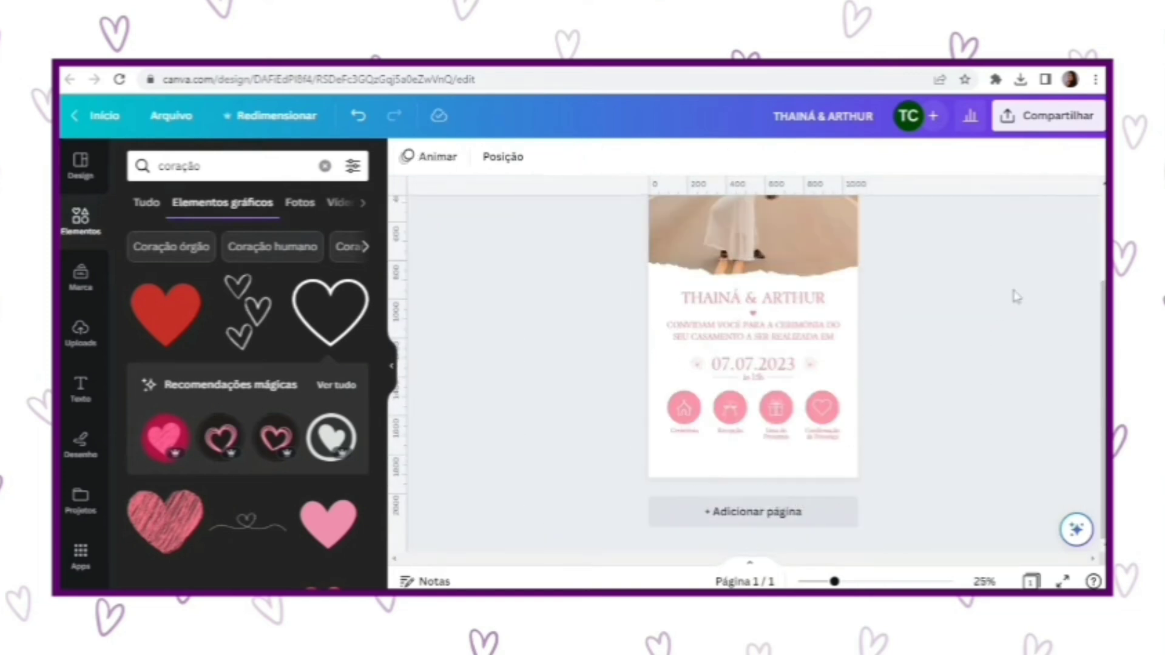
pyautogui.scroll(5, 1016, 297)
pyautogui.scroll(-3, 1014, 292)
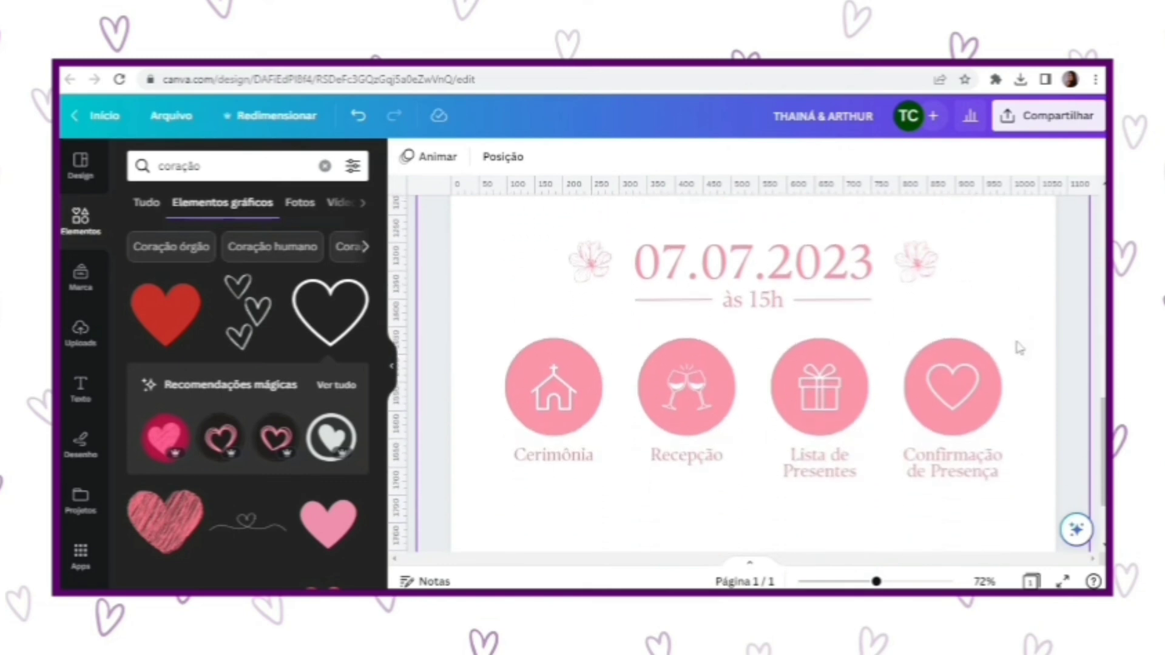
pyautogui.scroll(1, 951, 375)
pyautogui.click(715, 243)
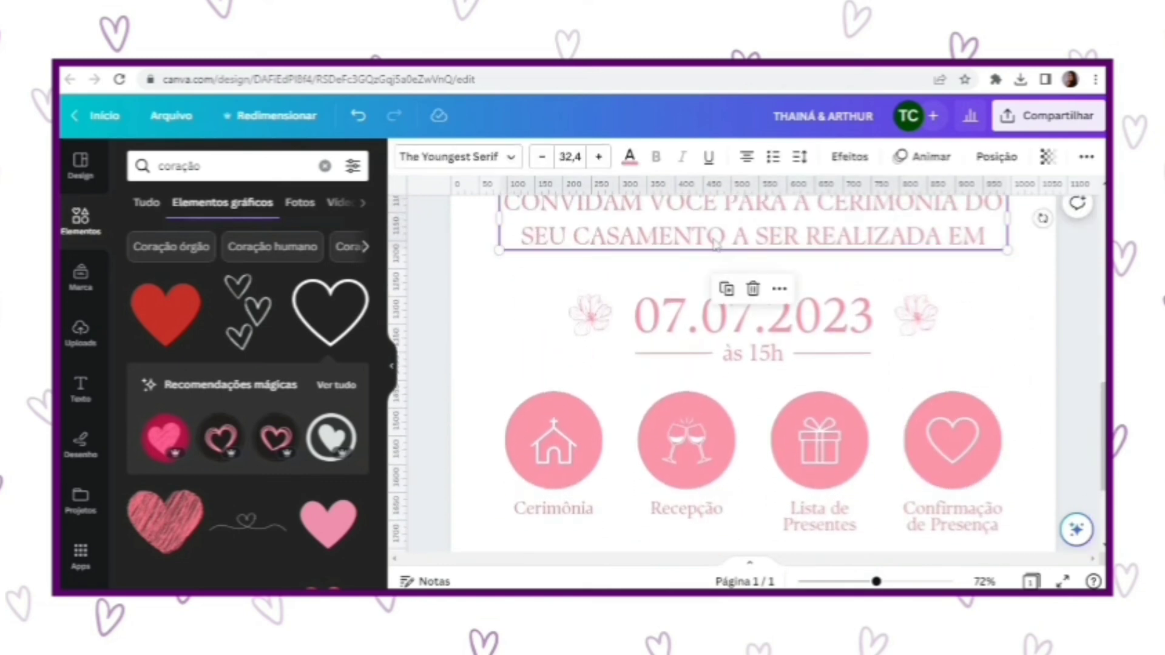
pyautogui.moveTo(715, 242); pyautogui.dragTo(738, 418)
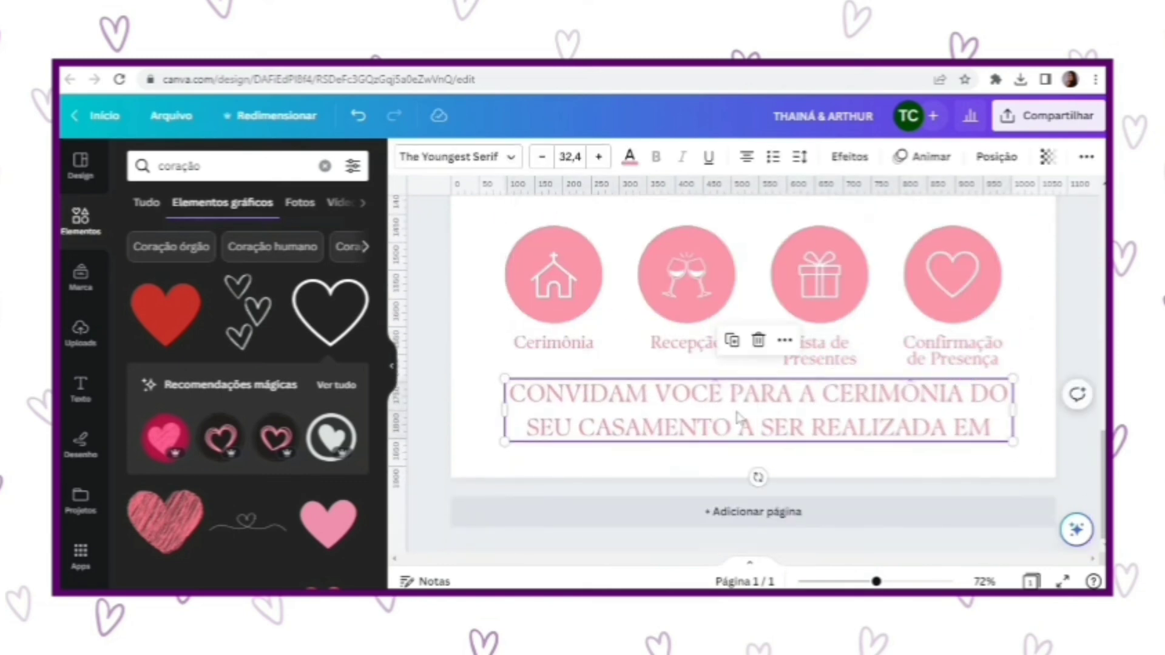
# Change the copied text to "Toque nos ícones para interagir" and centre it lower on the page, below the icon labels.
pyautogui.doubleClick(737, 418)
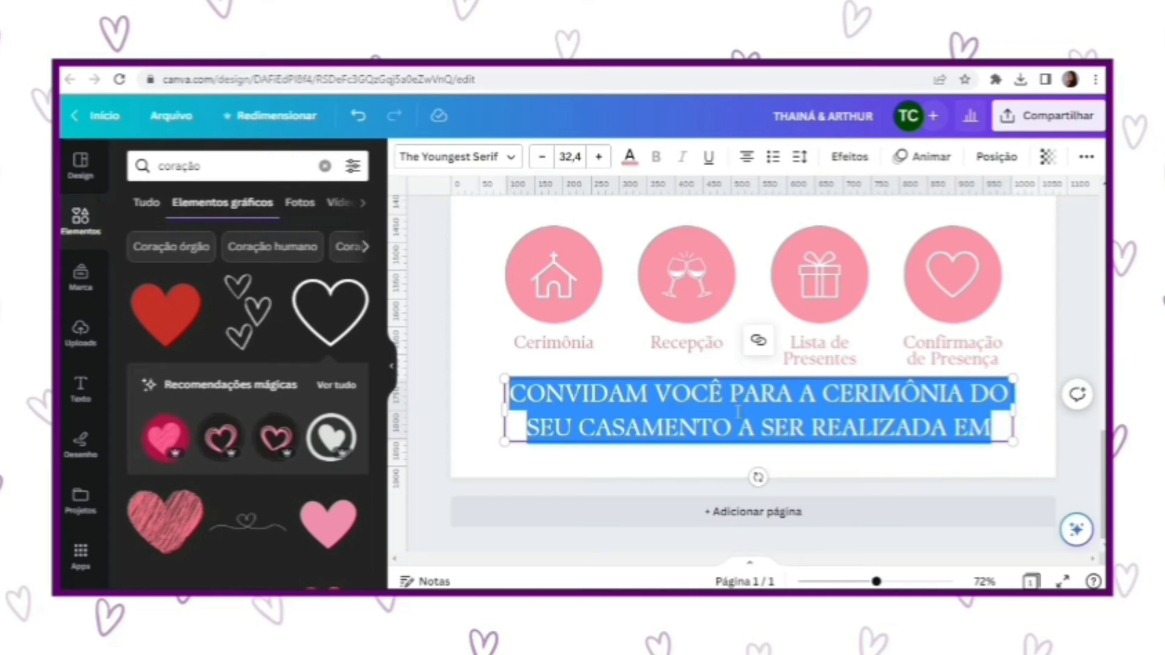
pyautogui.write('Toque nos')
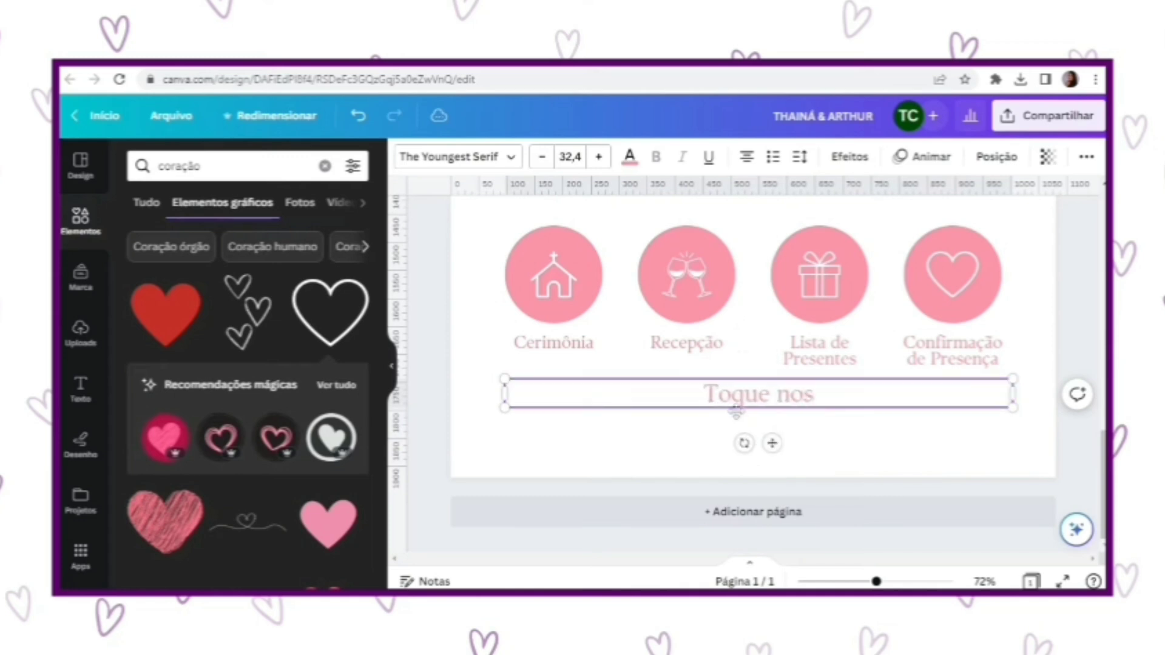
pyautogui.write(' ícones para')
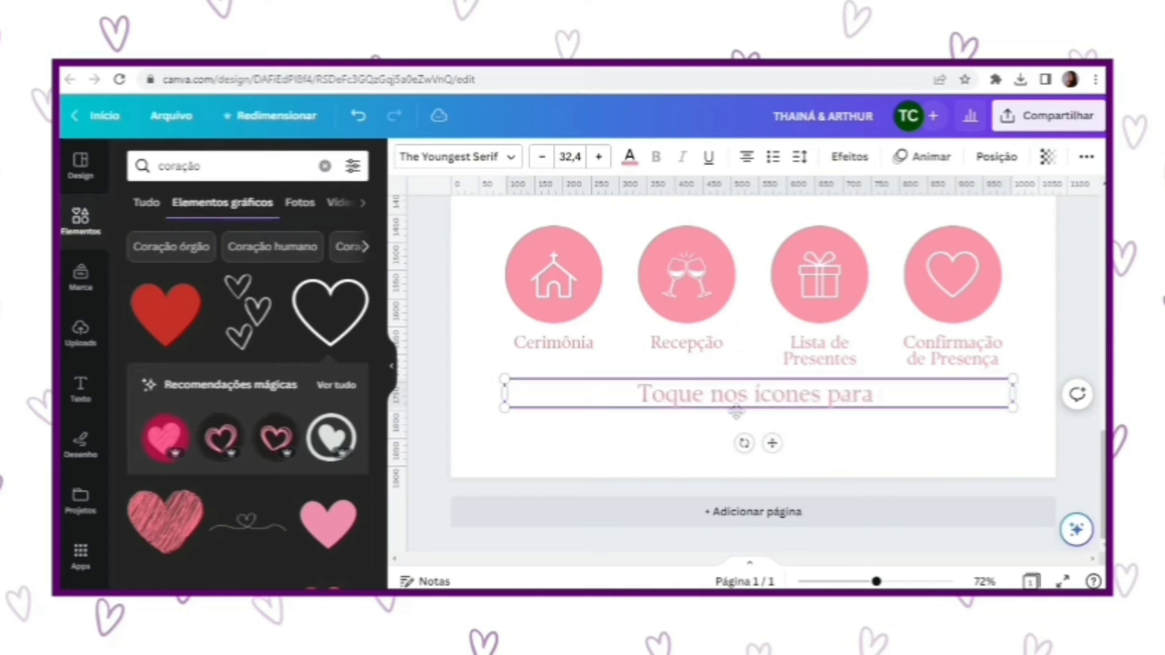
pyautogui.write(' interagir')
pyautogui.moveTo(735, 412); pyautogui.dragTo(730, 435)
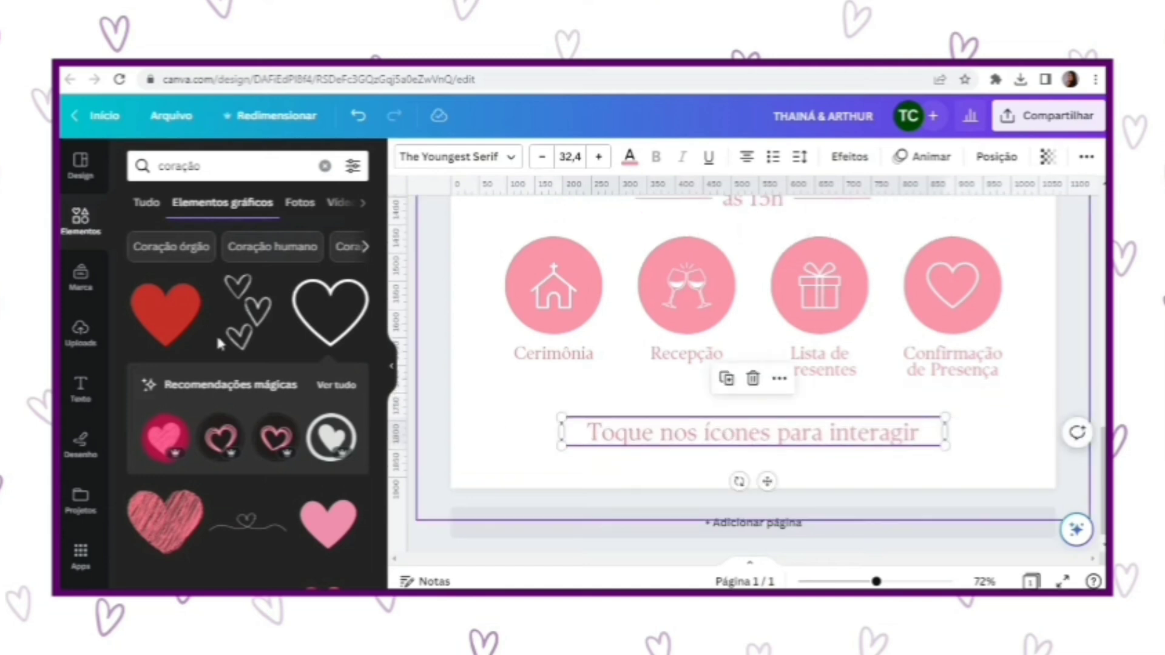
# Add a rounded square shape and resize it into a wide pill centred around the "Toque nos ícones para interagir" text.
pyautogui.click(326, 166)
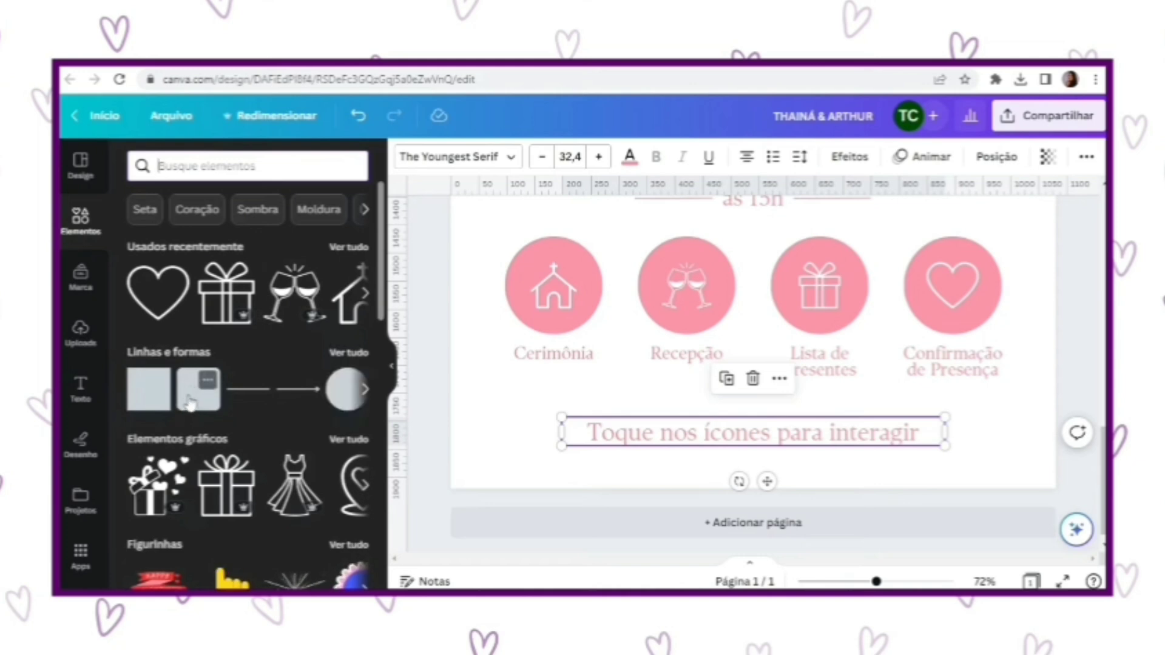
pyautogui.click(190, 401)
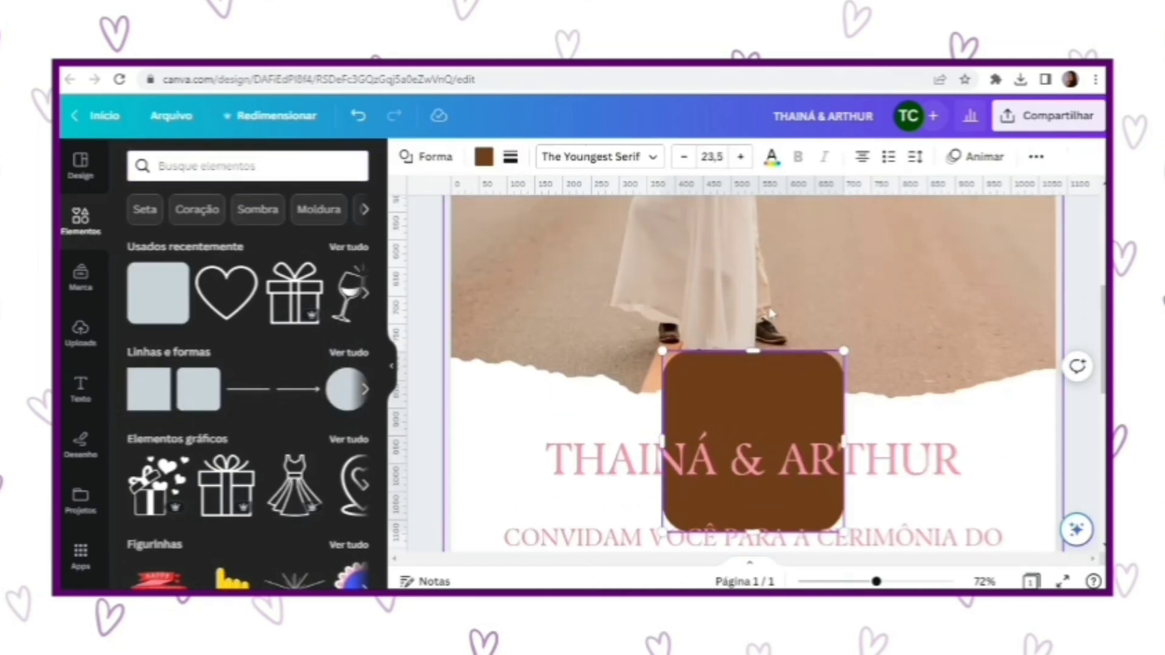
pyautogui.moveTo(764, 393); pyautogui.dragTo(643, 319)
pyautogui.moveTo(635, 275); pyautogui.dragTo(635, 405)
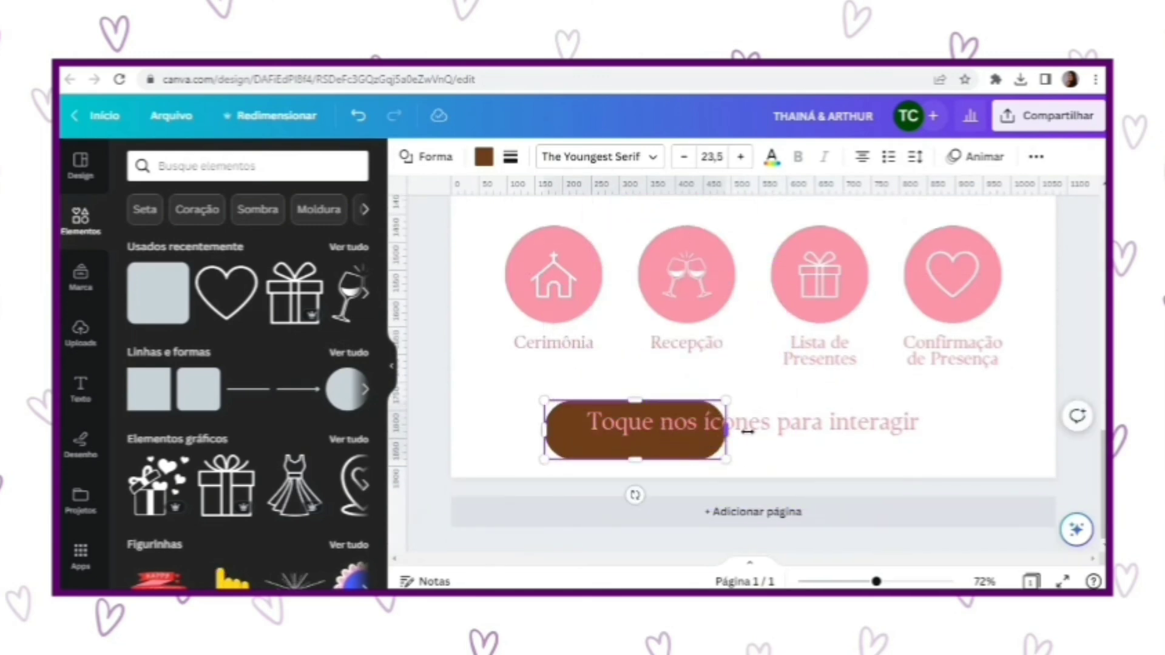
pyautogui.moveTo(724, 430); pyautogui.dragTo(971, 432)
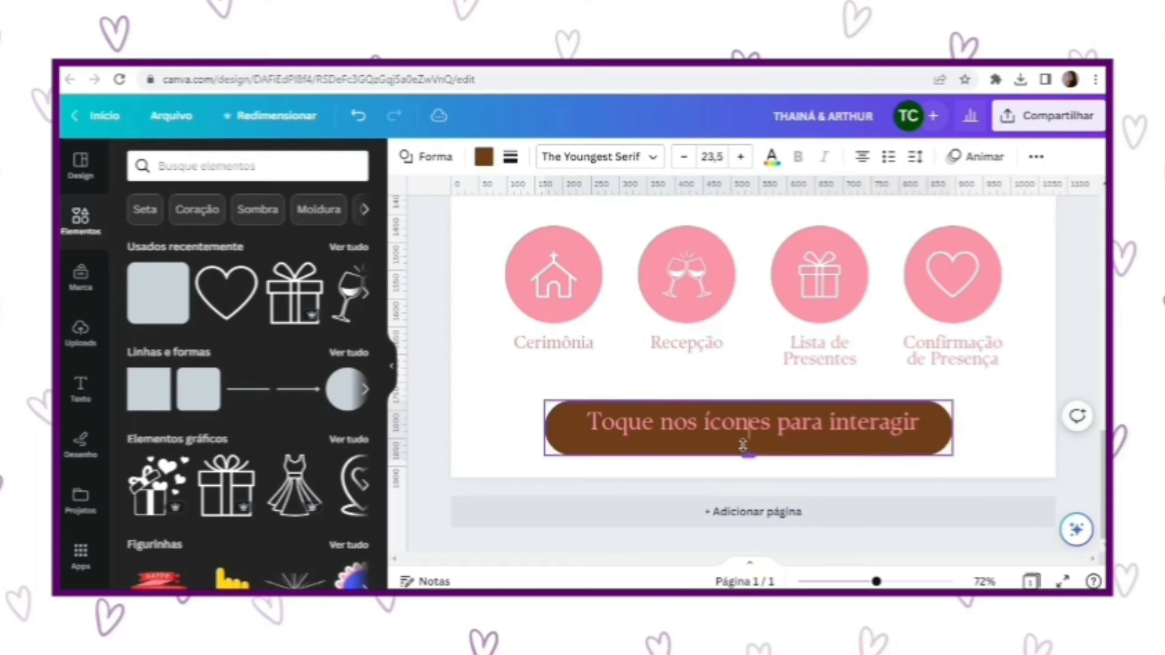
pyautogui.moveTo(746, 484); pyautogui.dragTo(774, 479)
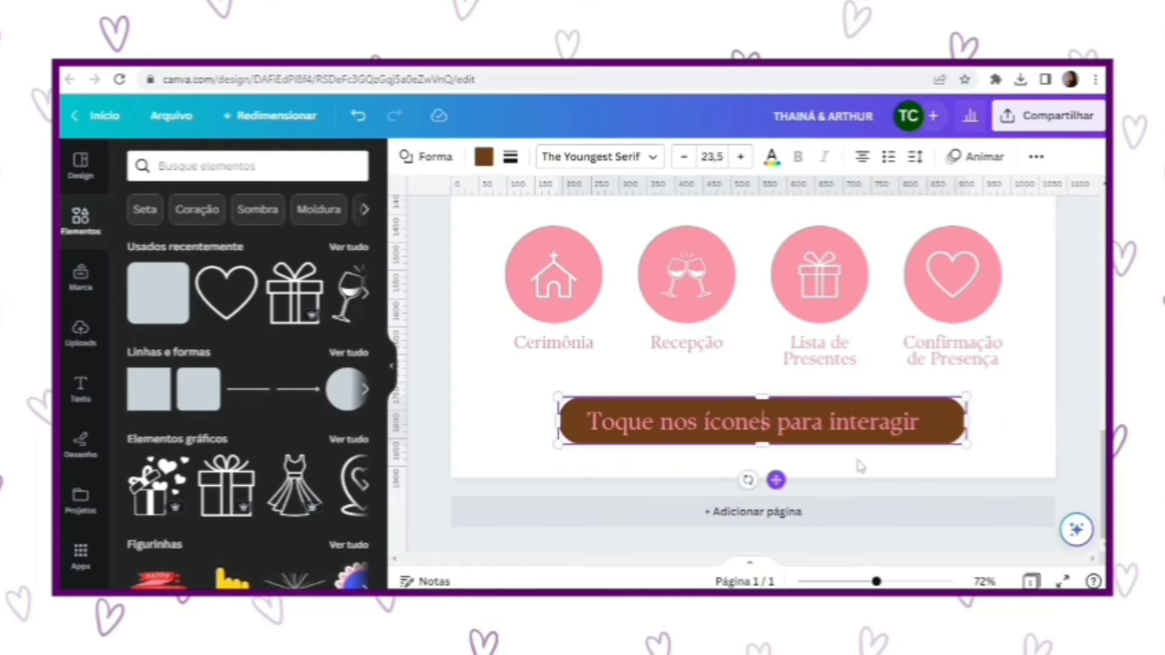
# Give the pill shape a solid border of thickness 4 and make its fill transparent.
pyautogui.click(511, 168)
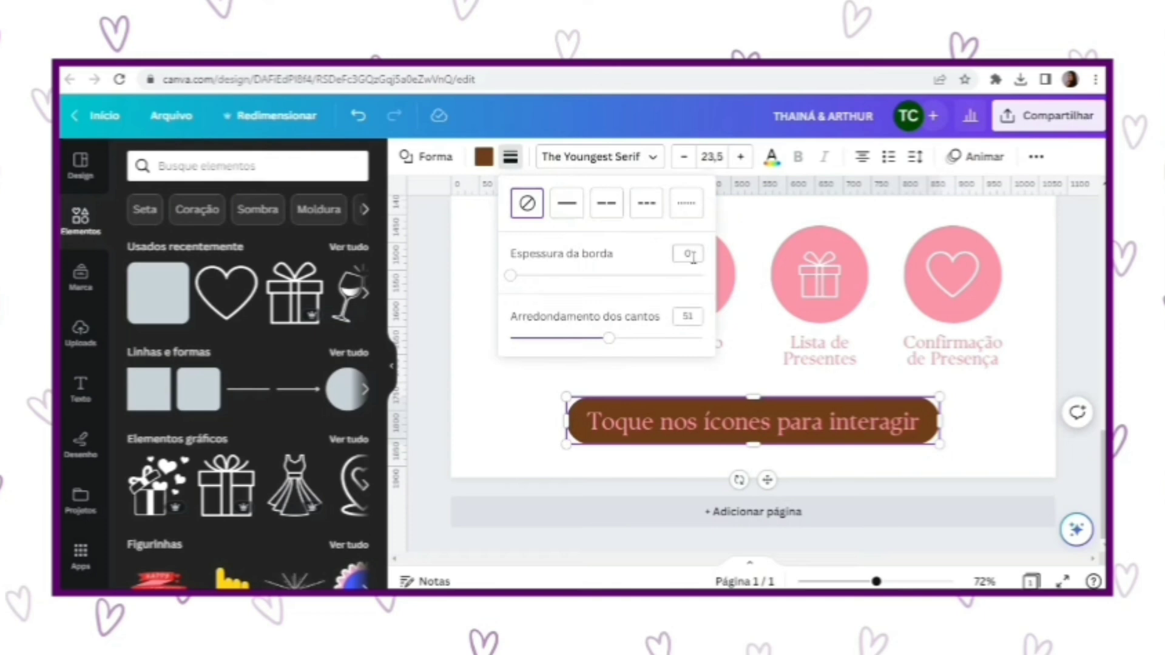
pyautogui.write('4')
pyautogui.press('Return')
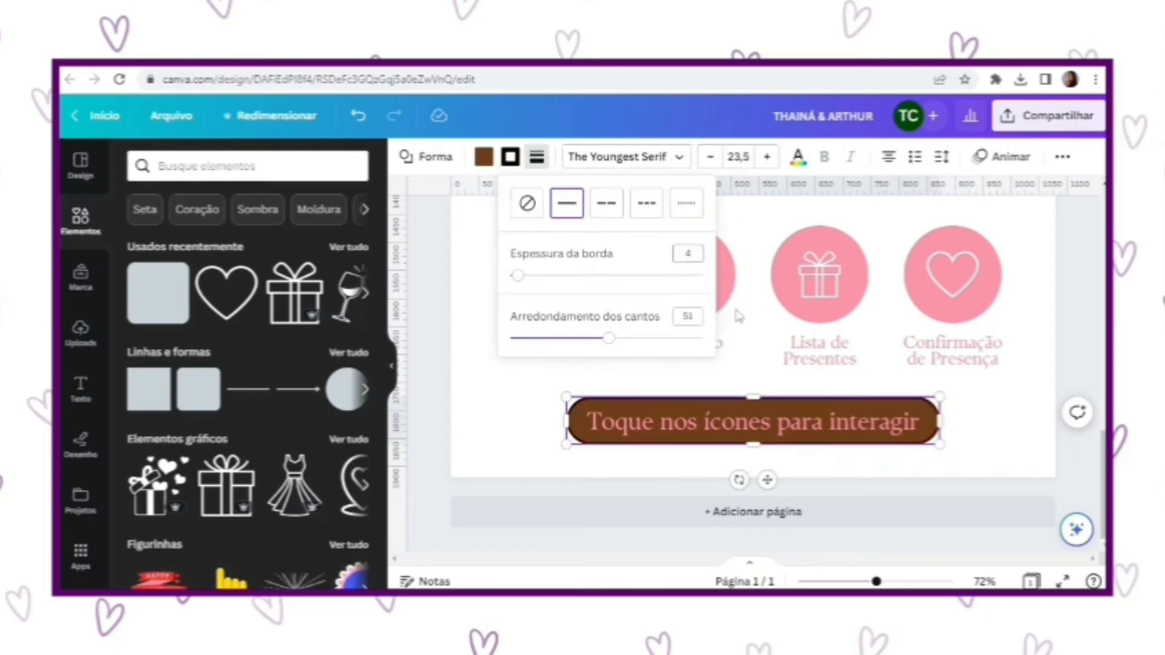
pyautogui.click(483, 158)
pyautogui.click(483, 157)
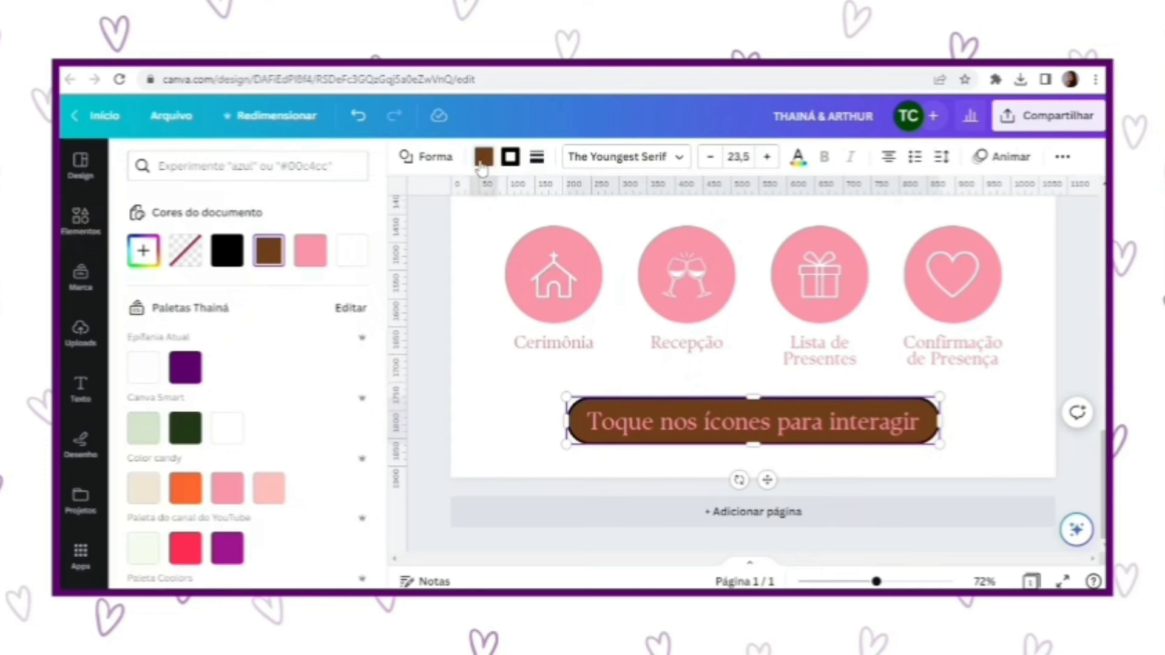
pyautogui.click(183, 255)
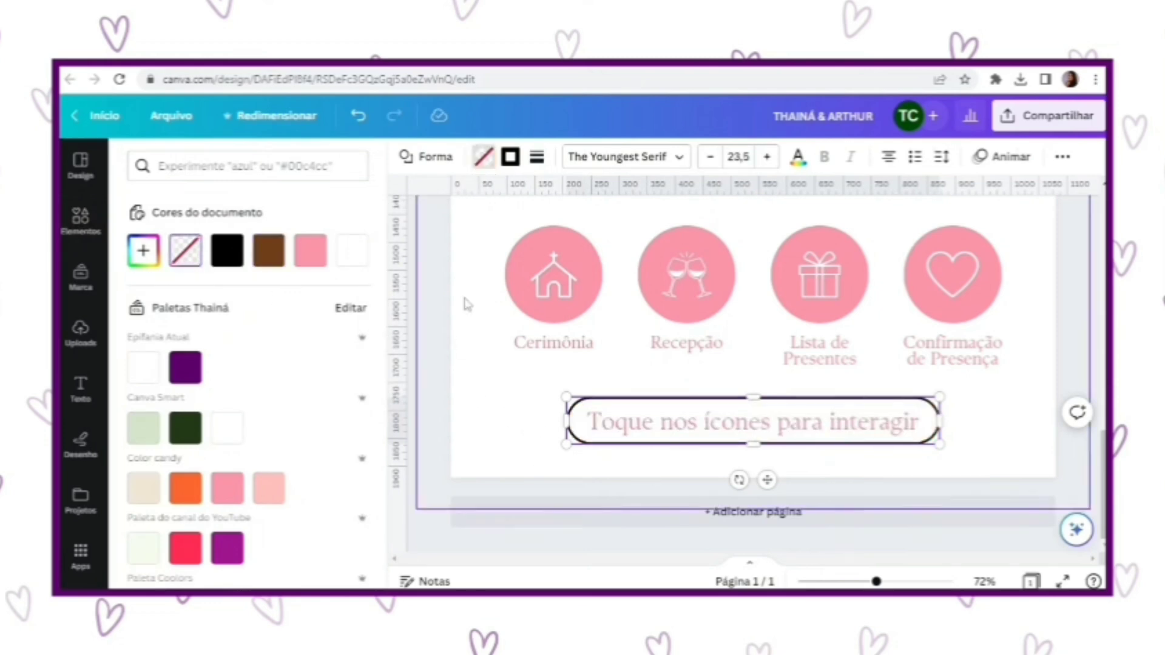
# Colour the pill's border with the document's pink and set the border thickness to 3.
pyautogui.click(511, 163)
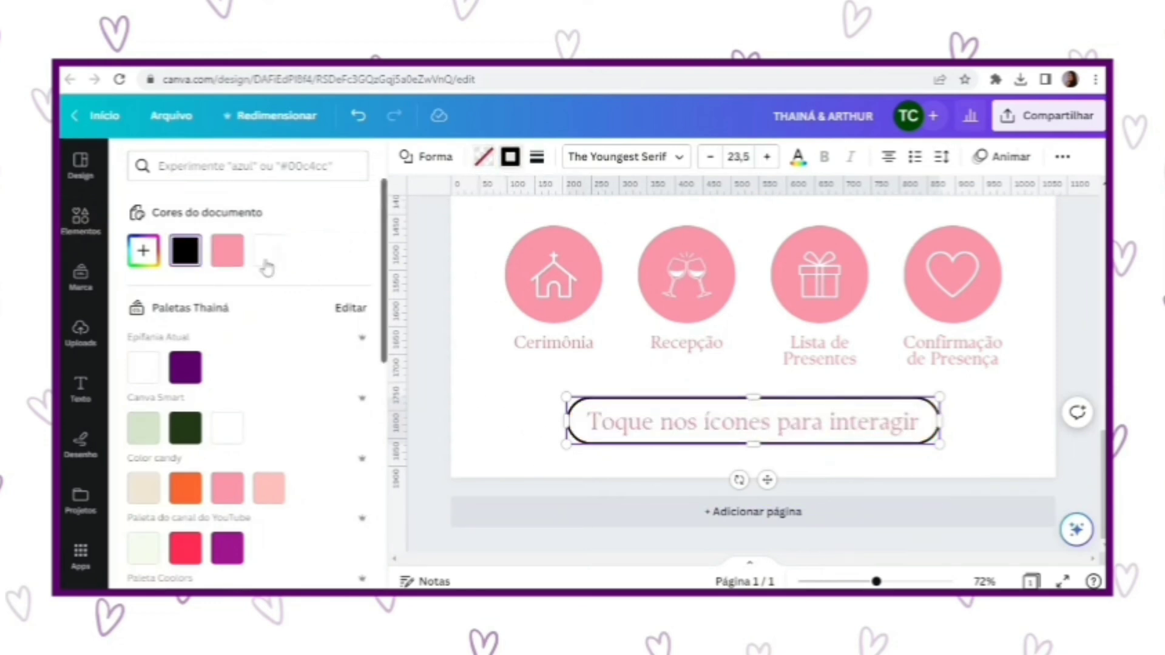
pyautogui.click(227, 250)
pyautogui.click(537, 158)
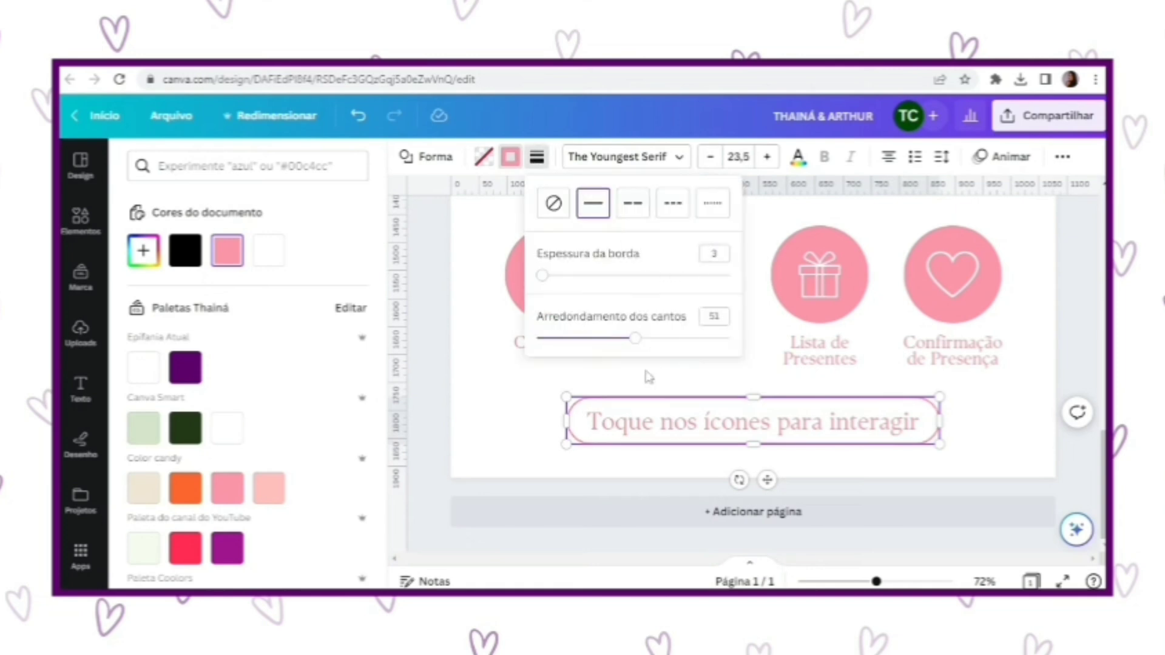
# Nudge the "Toque nos ícones para interagir" text up slightly so it sits centred inside the pill outline.
pyautogui.click(487, 398)
pyautogui.click(425, 419)
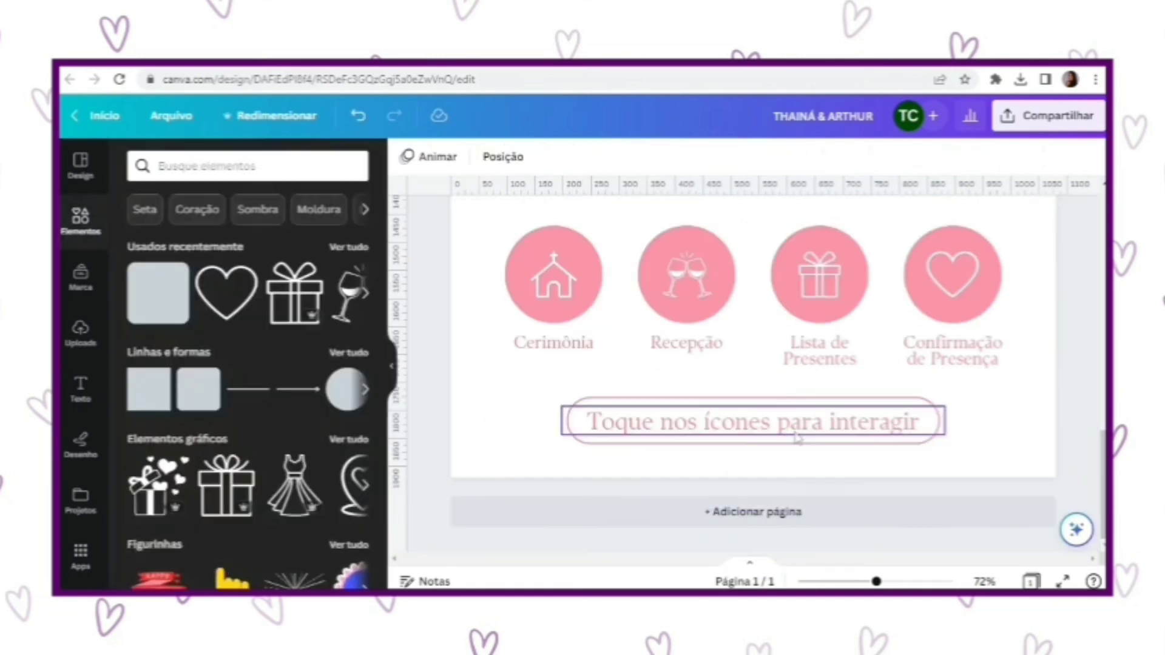
pyautogui.moveTo(799, 433); pyautogui.dragTo(795, 427)
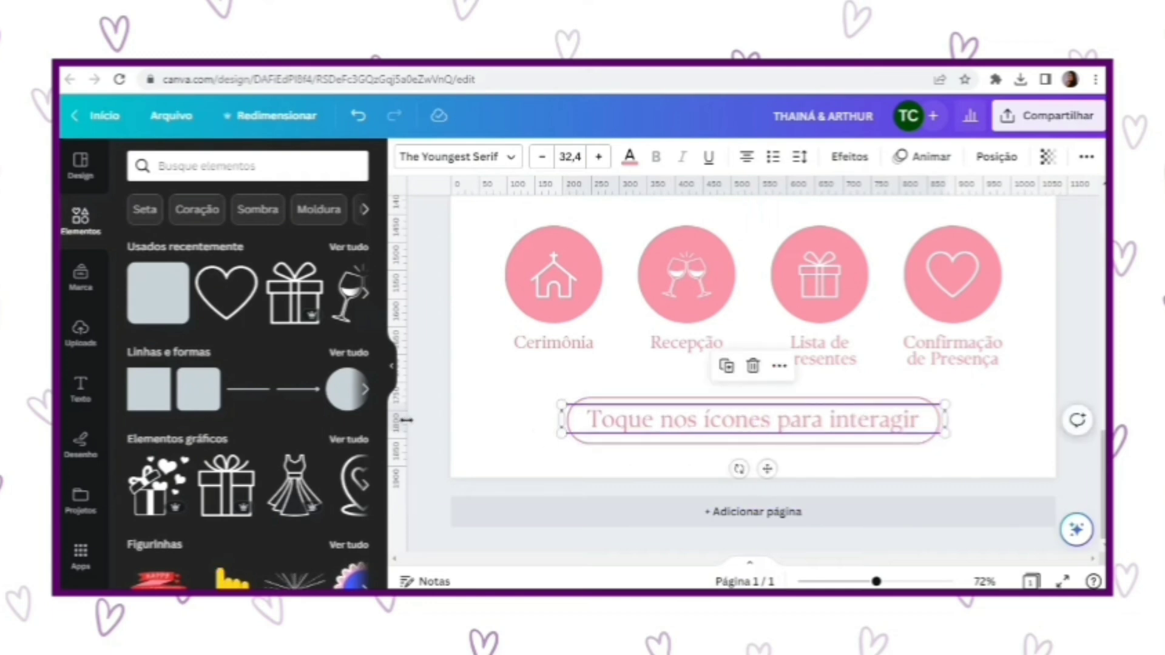
# Open the link entry for the grouped church icon button above "Cerimônia".
pyautogui.click(446, 402)
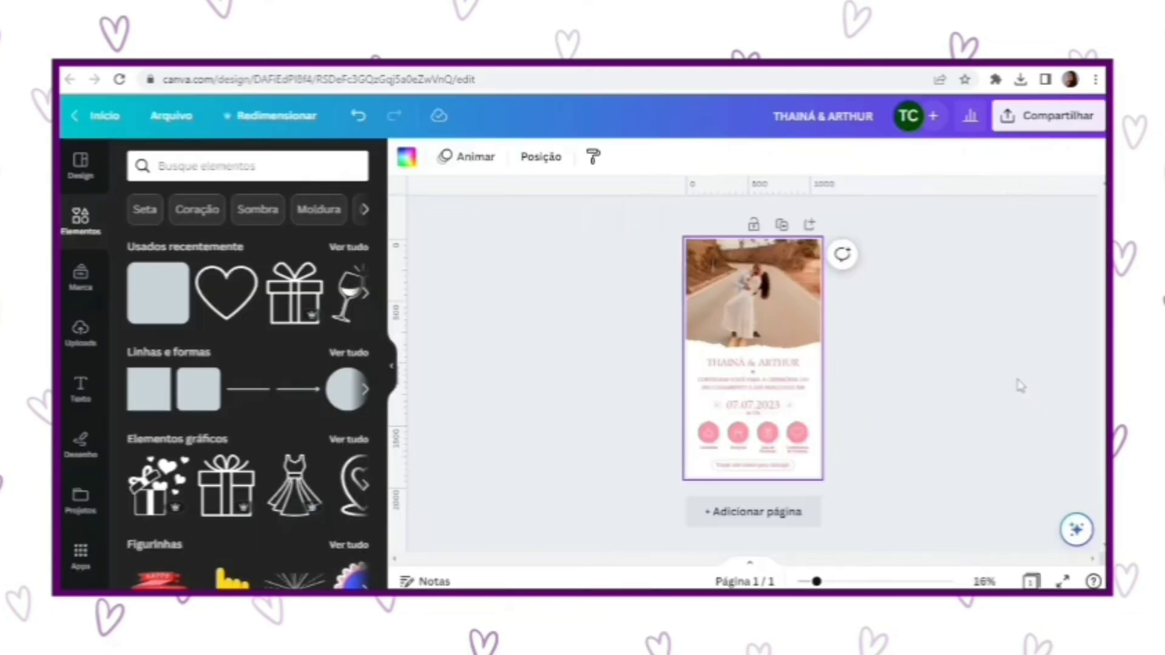
pyautogui.scroll(5, 1020, 385)
pyautogui.scroll(-5, 1038, 363)
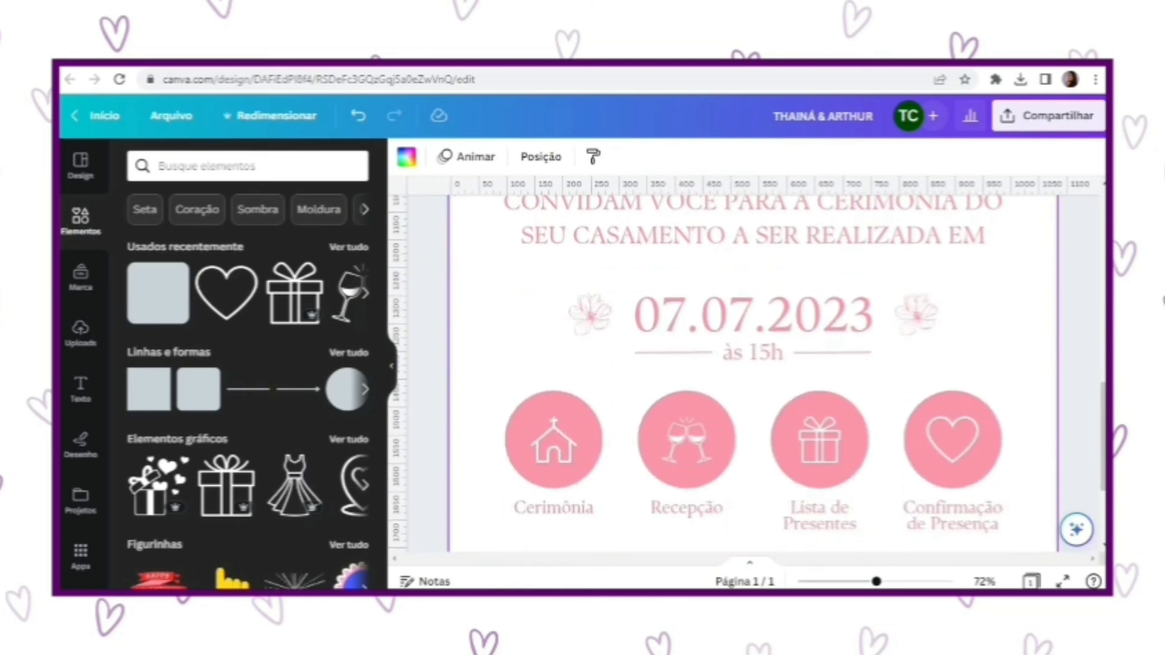
pyautogui.scroll(-2, 931, 448)
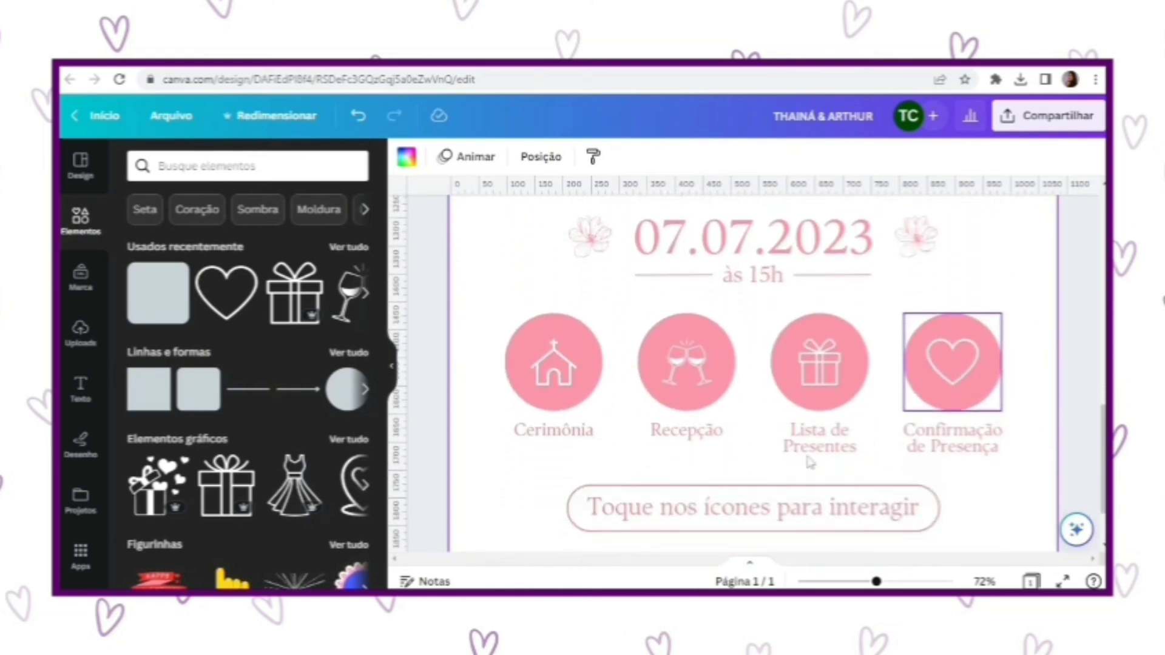
pyautogui.click(429, 336)
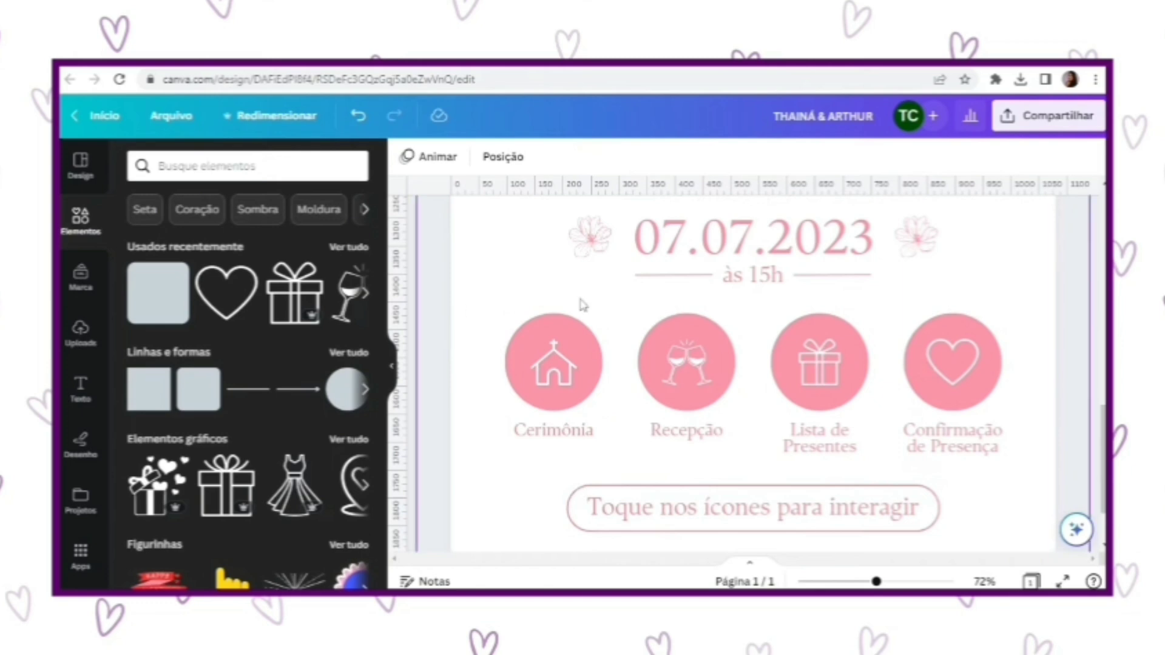
pyautogui.click(581, 353)
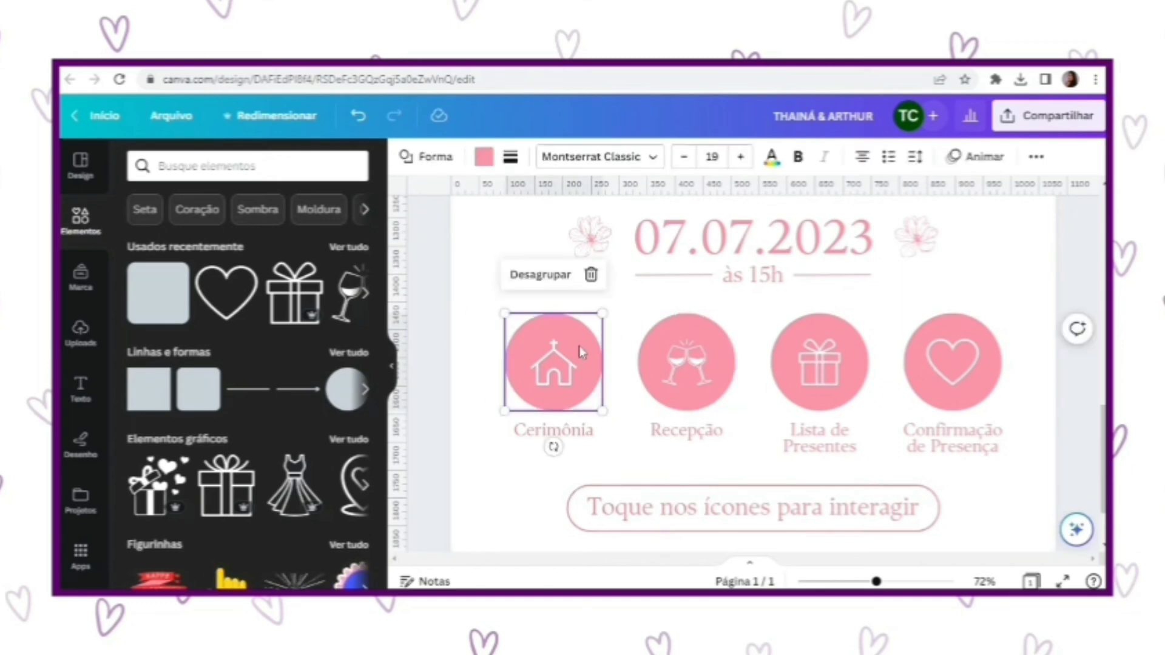
pyautogui.rightClick(582, 353)
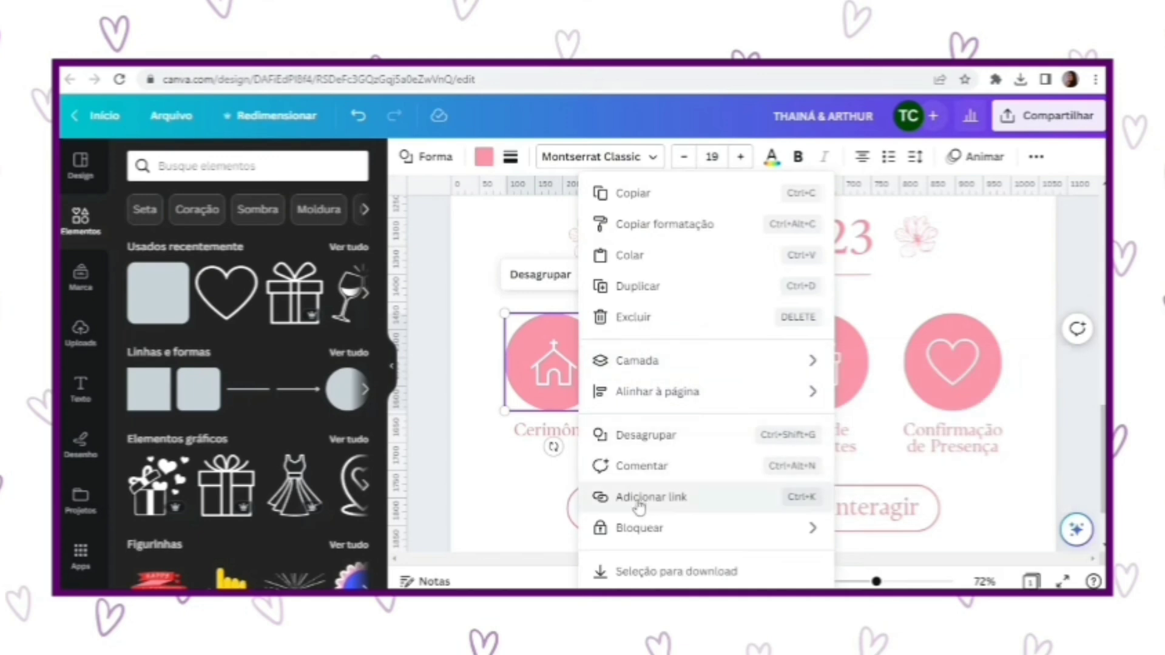
pyautogui.click(658, 497)
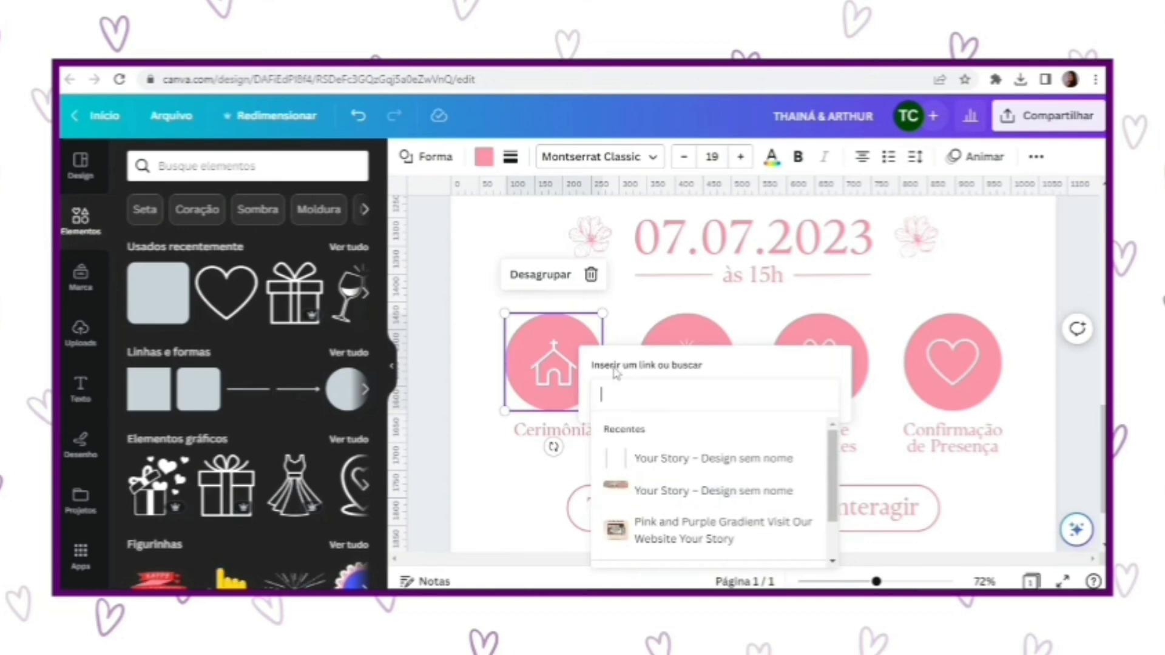
# Switch to Google Maps, search for "igreja nossa s" and choose Igreja Nossa Senhora do Brasil.
pyautogui.click(452, 69)
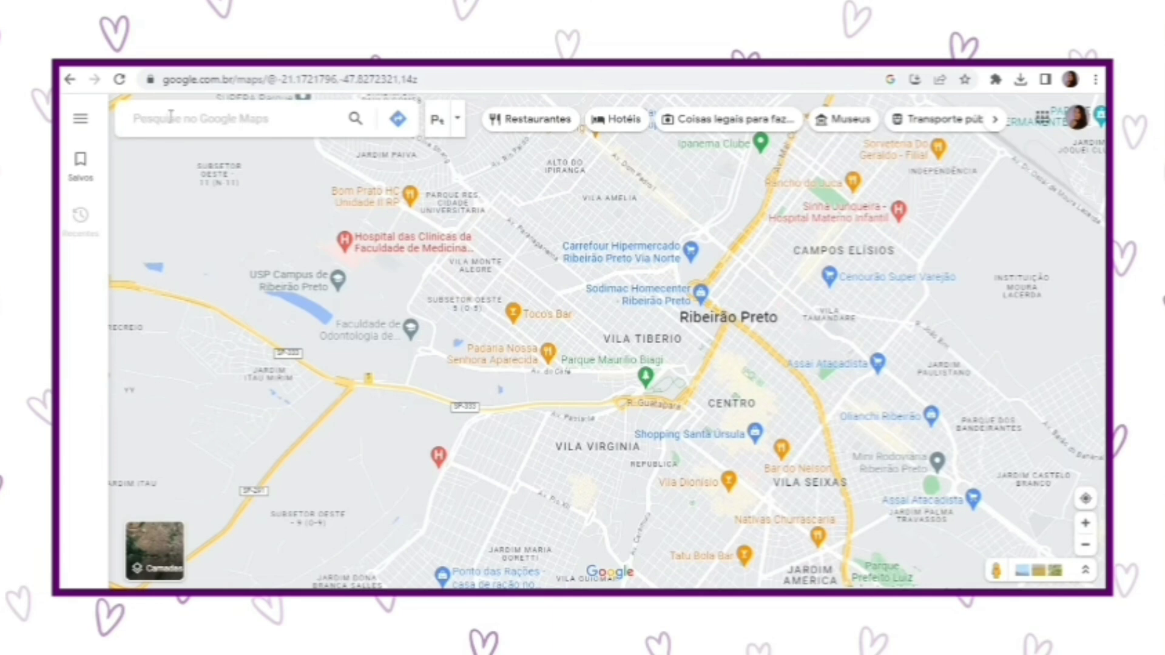
pyautogui.click(236, 116)
pyautogui.write('igreja nosa')
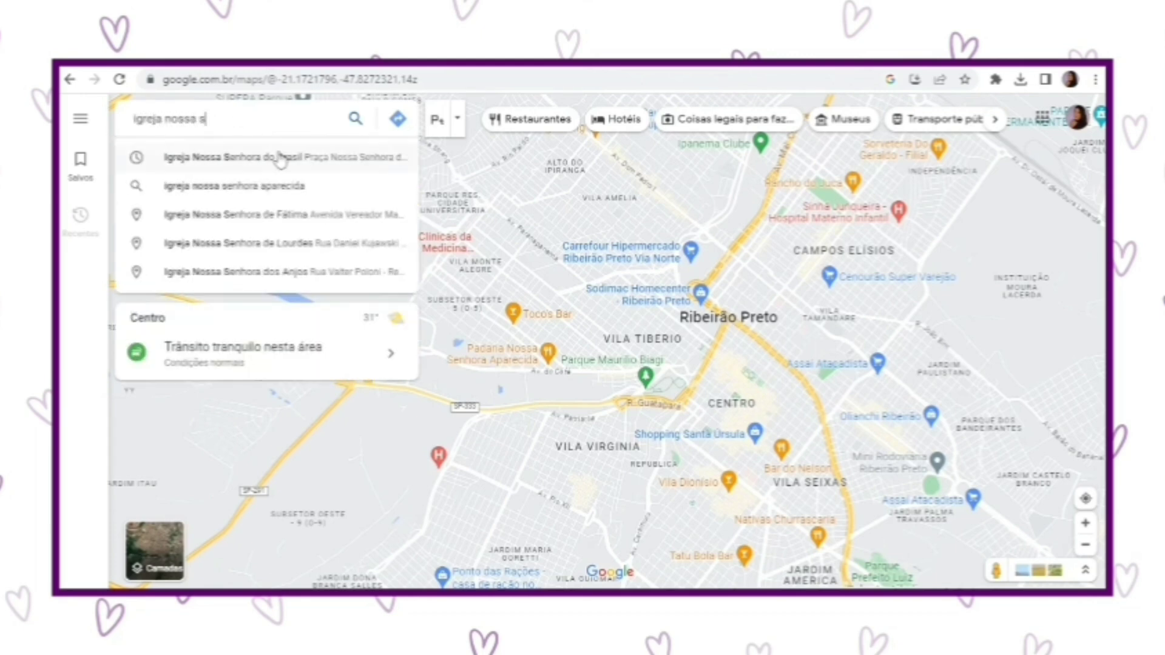
pyautogui.write(' s')
pyautogui.click(281, 159)
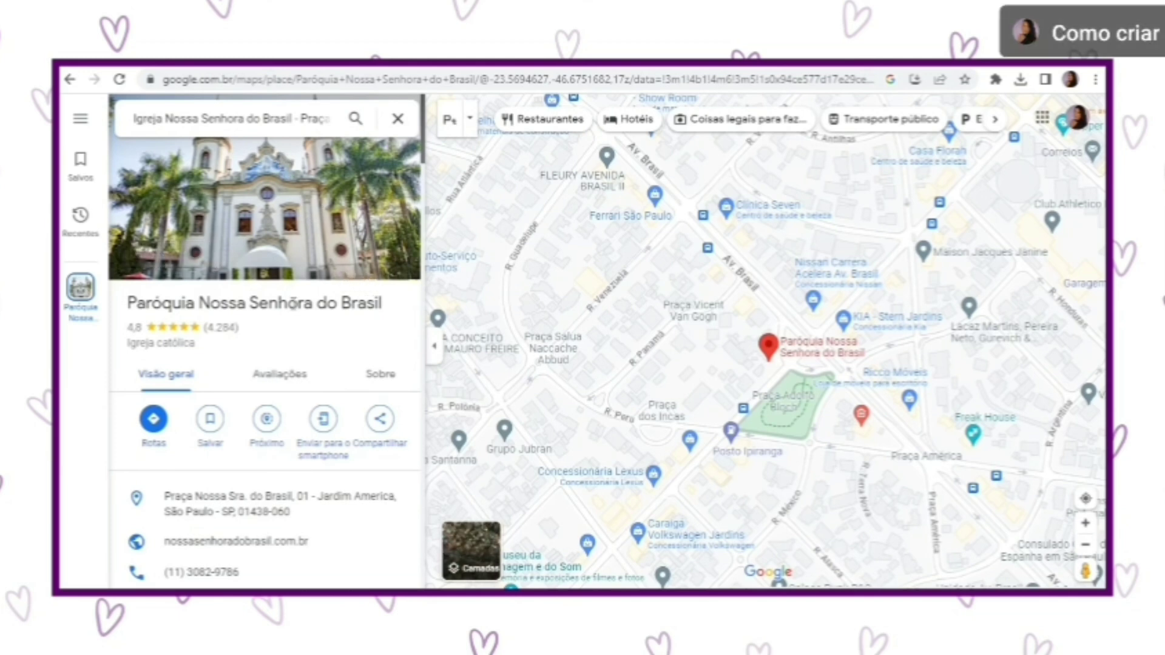
# Open the sharing options of Paróquia Nossa Senhora do Brasil and copy its link.
pyautogui.scroll(-1, 292, 305)
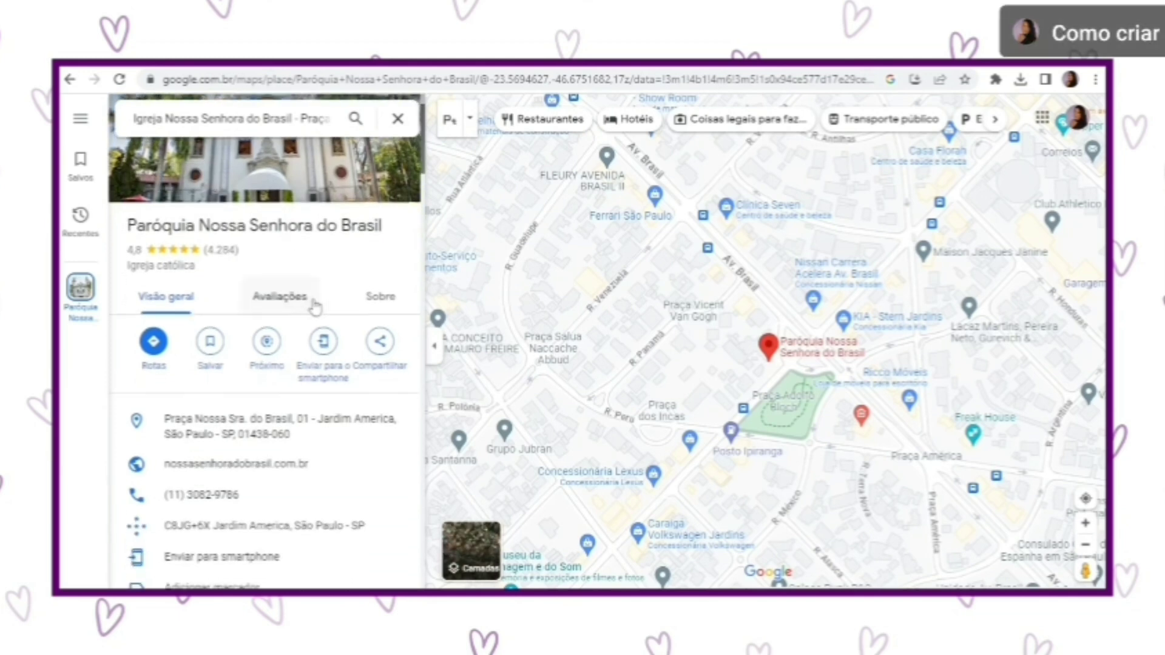
pyautogui.click(383, 347)
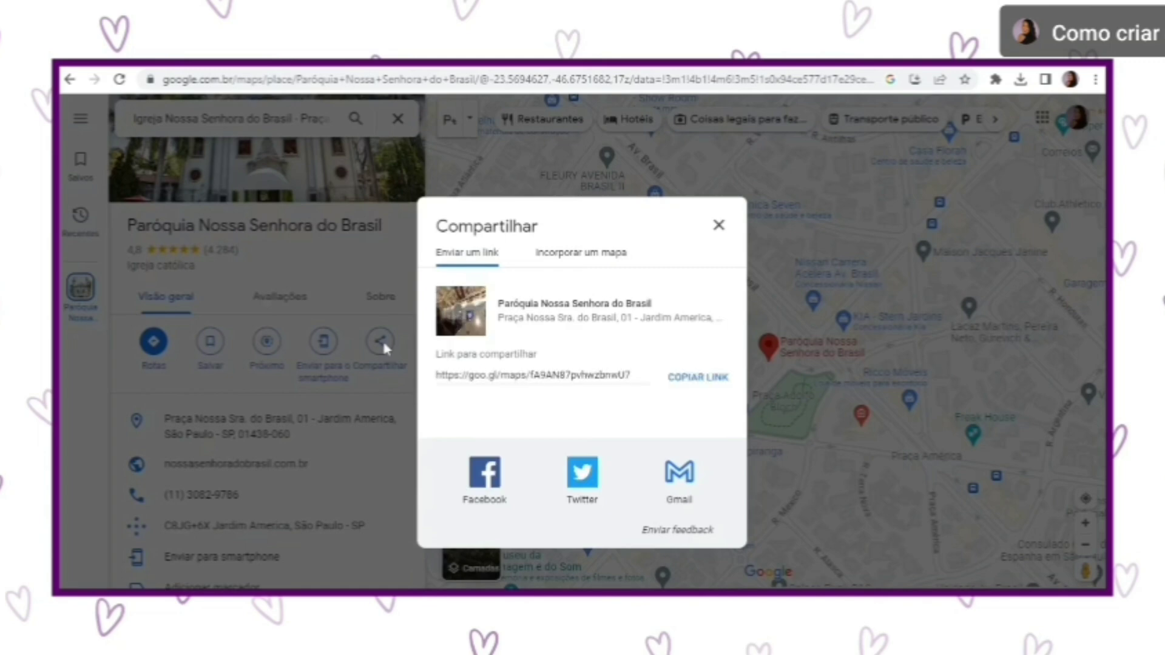
pyautogui.click(710, 382)
pyautogui.hotkey('ctrl', 'c')
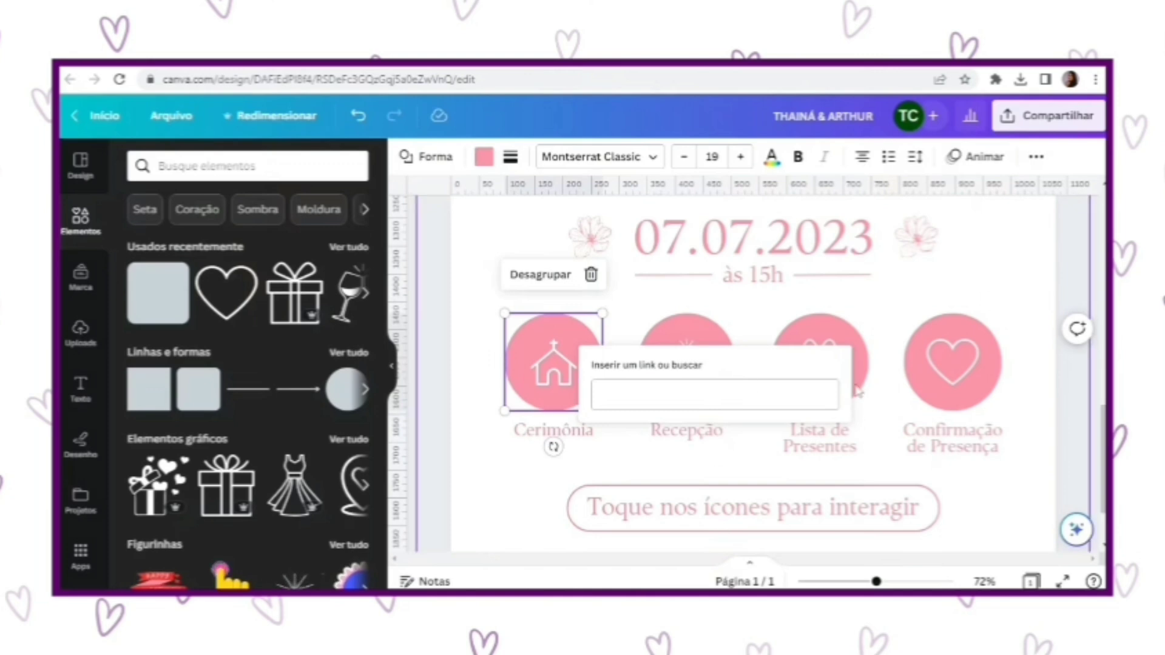
# Back in Canva, paste the copied church location link onto the Cerimônia icon button and confirm it.
pyautogui.click(726, 391)
pyautogui.hotkey('ctrl', 'v')
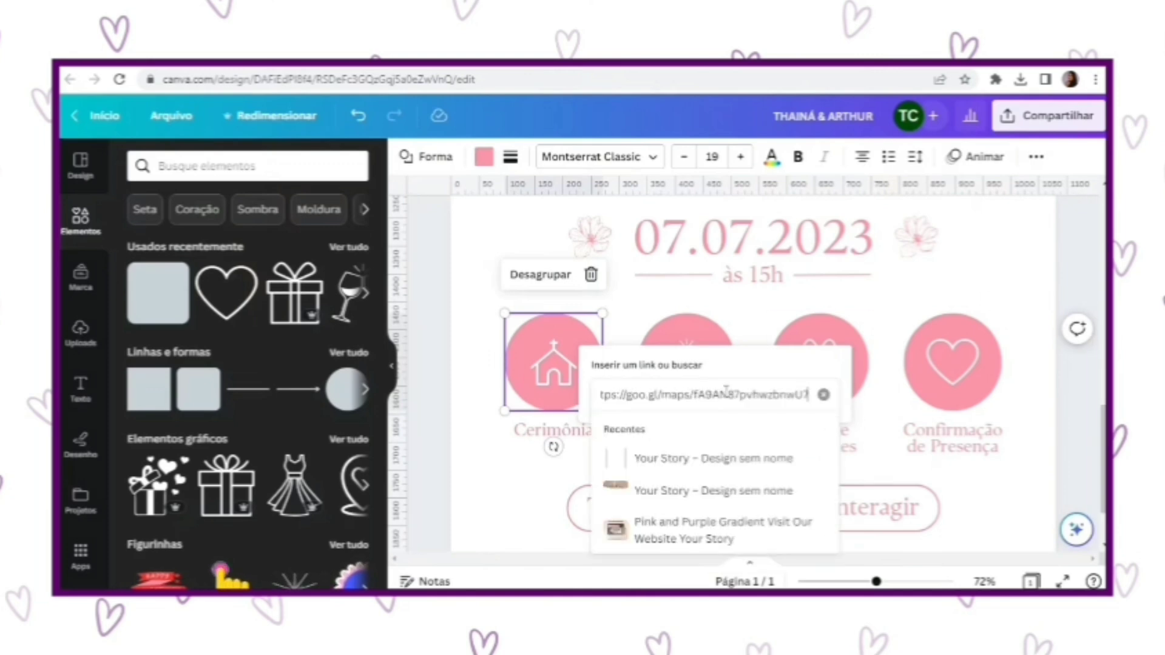
pyautogui.press('Return')
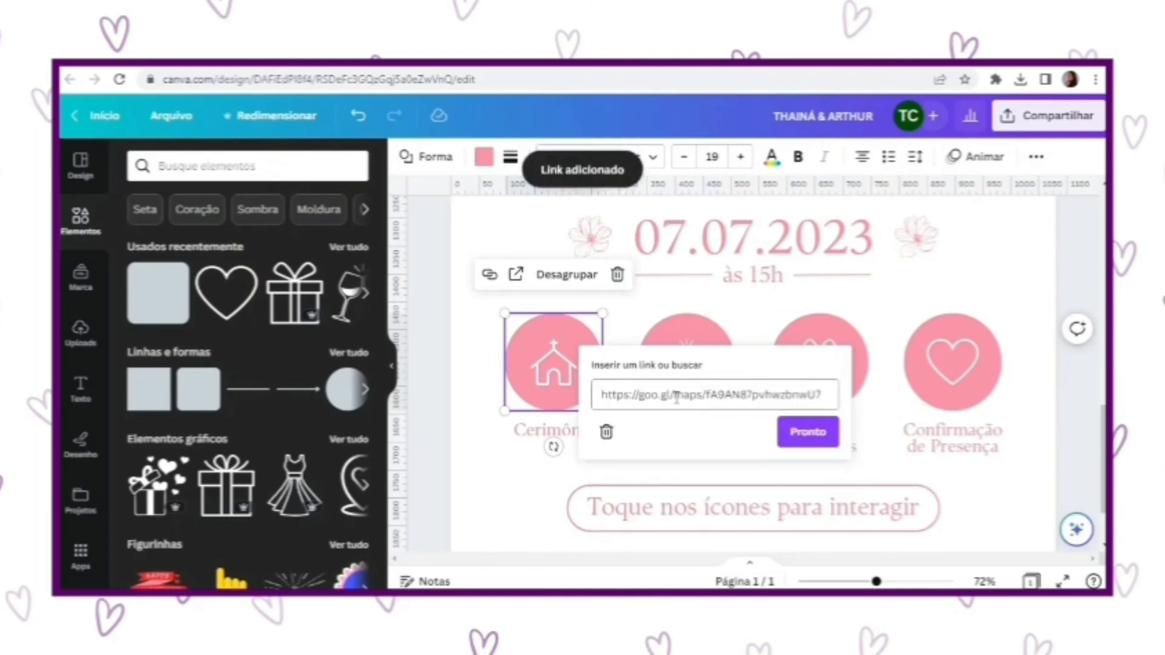
pyautogui.click(807, 432)
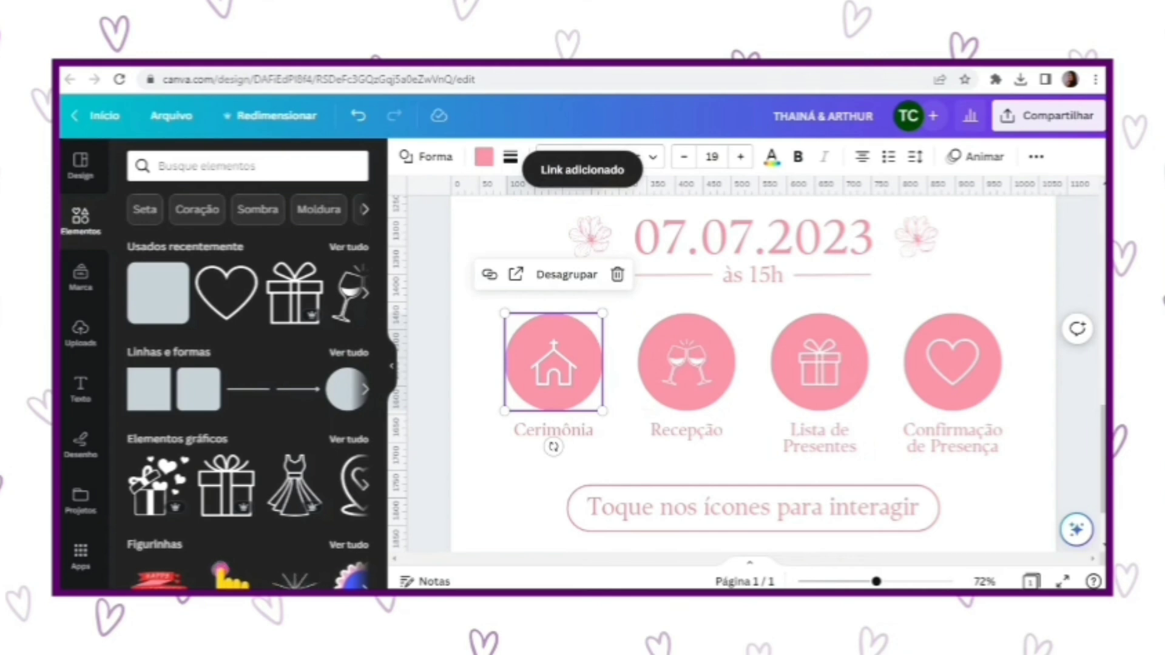
# Open the link entry for the champagne glasses icon button above "Recepção".
pyautogui.click(724, 351)
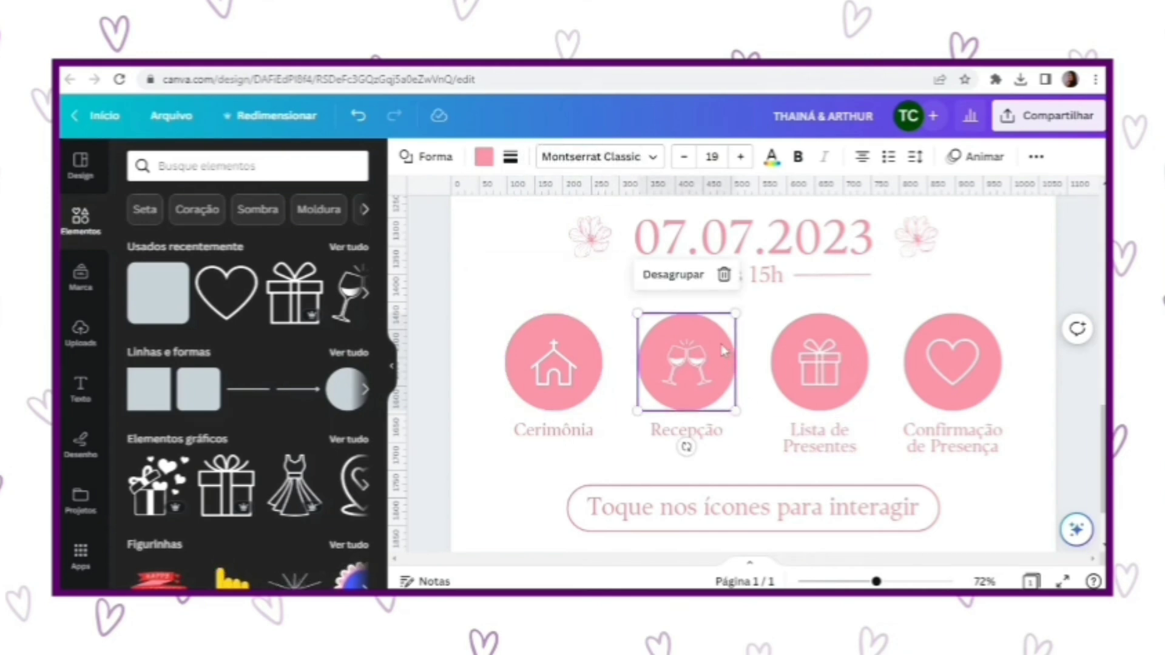
pyautogui.rightClick(724, 351)
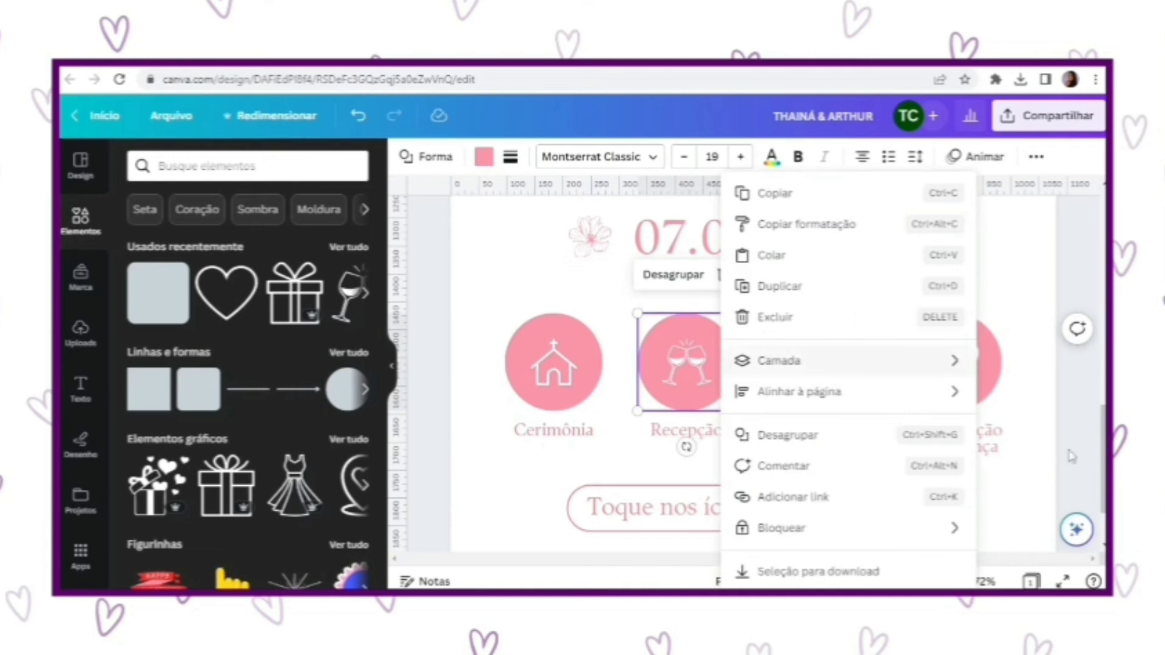
pyautogui.click(792, 497)
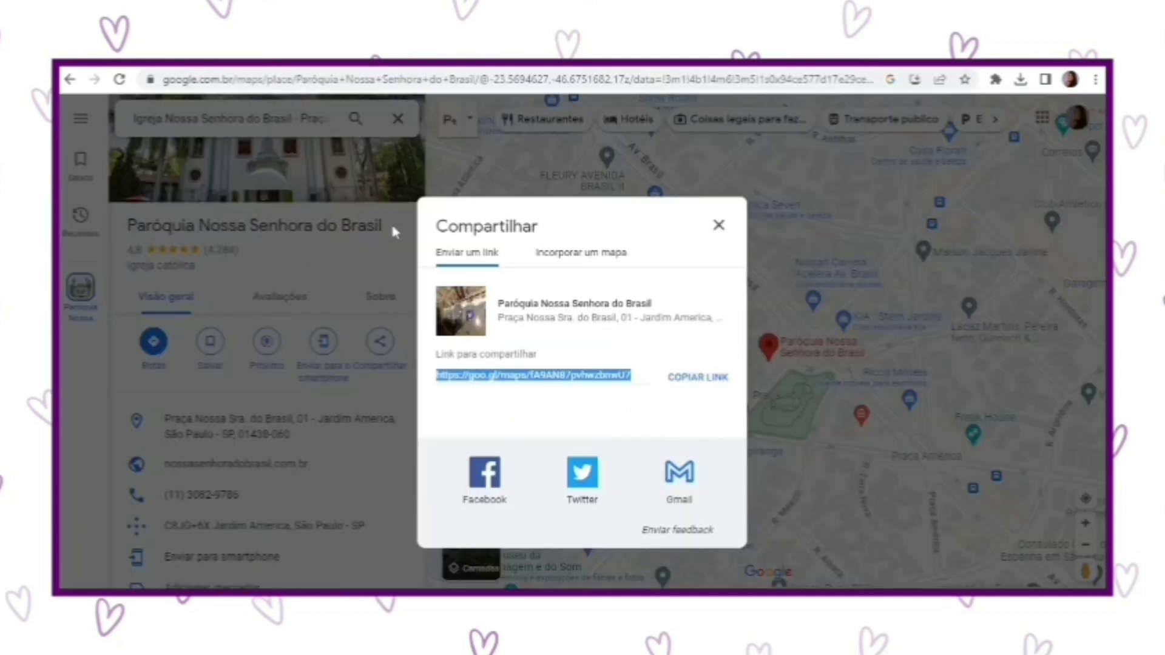
# Switch to Google Maps, search for "mix garde", choose the Mix Garden venue and copy its sharing link.
pyautogui.click(442, 168)
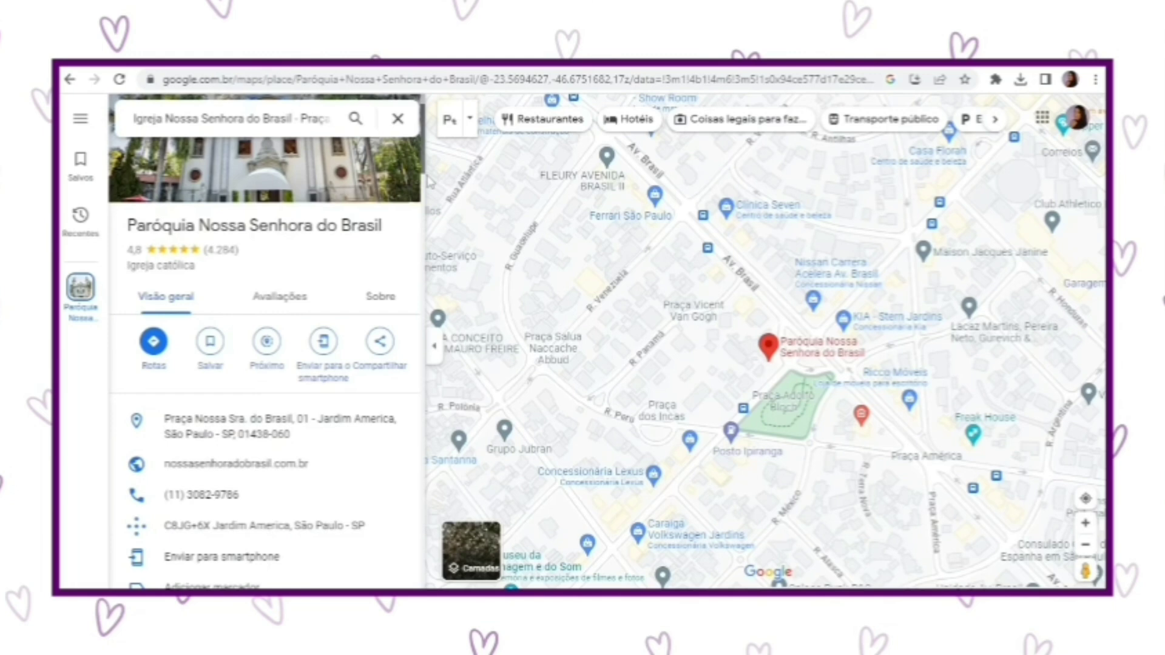
pyautogui.tripleClick(274, 125)
pyautogui.write('mix garde')
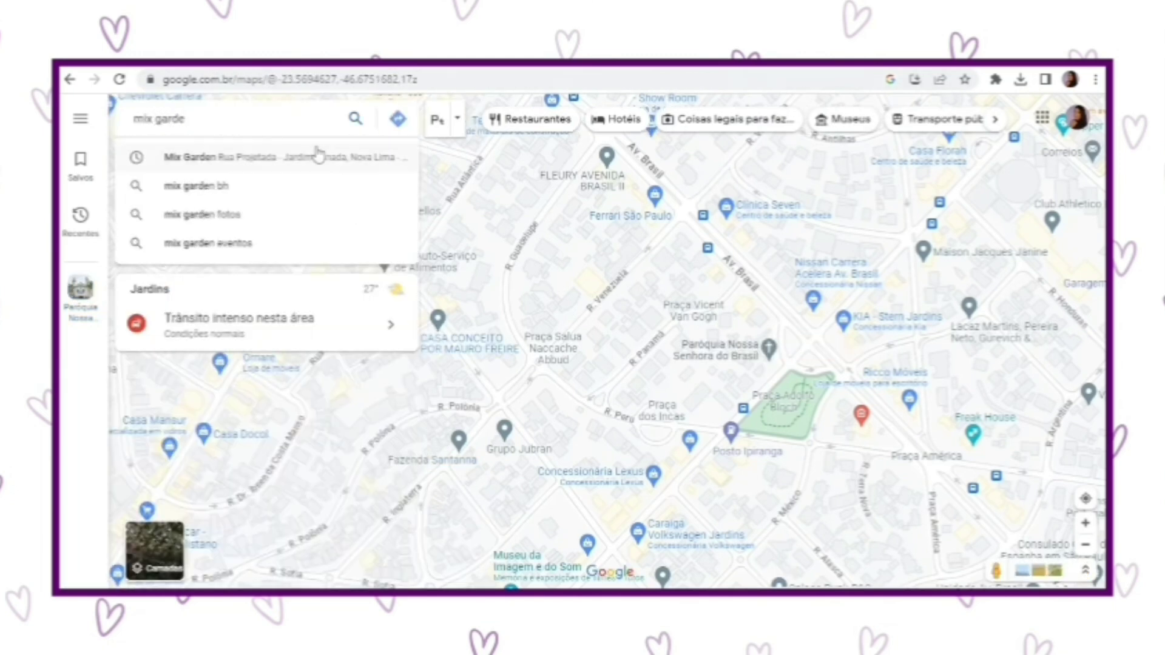
pyautogui.click(317, 157)
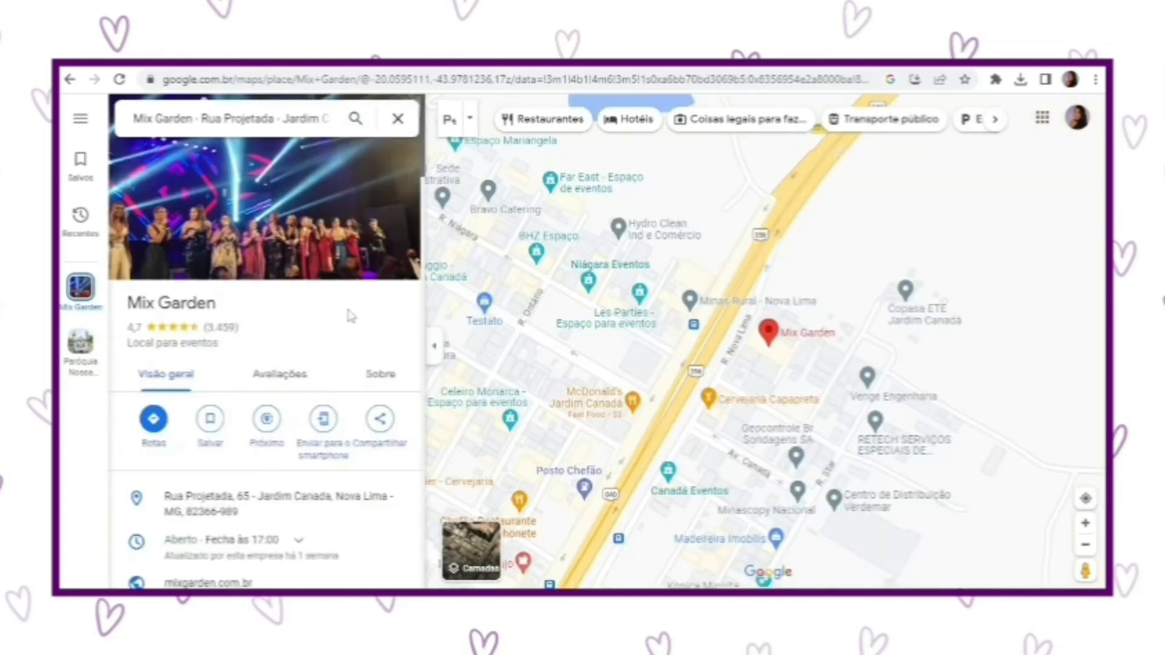
pyautogui.click(379, 424)
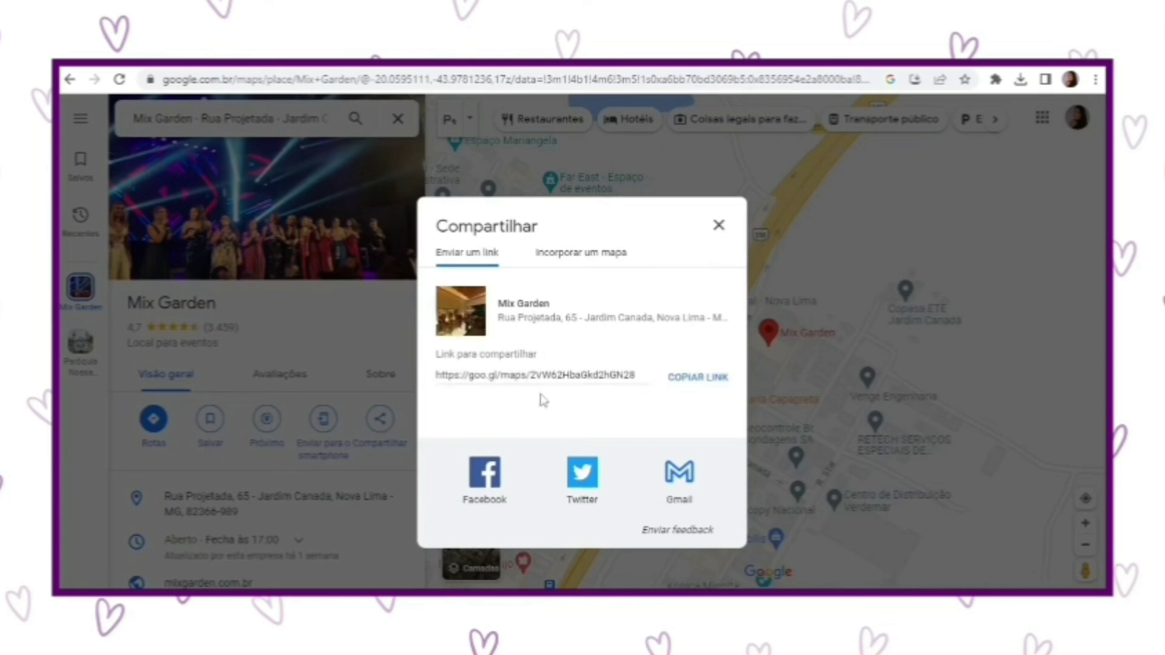
pyautogui.click(704, 379)
pyautogui.hotkey('ctrl', 'c')
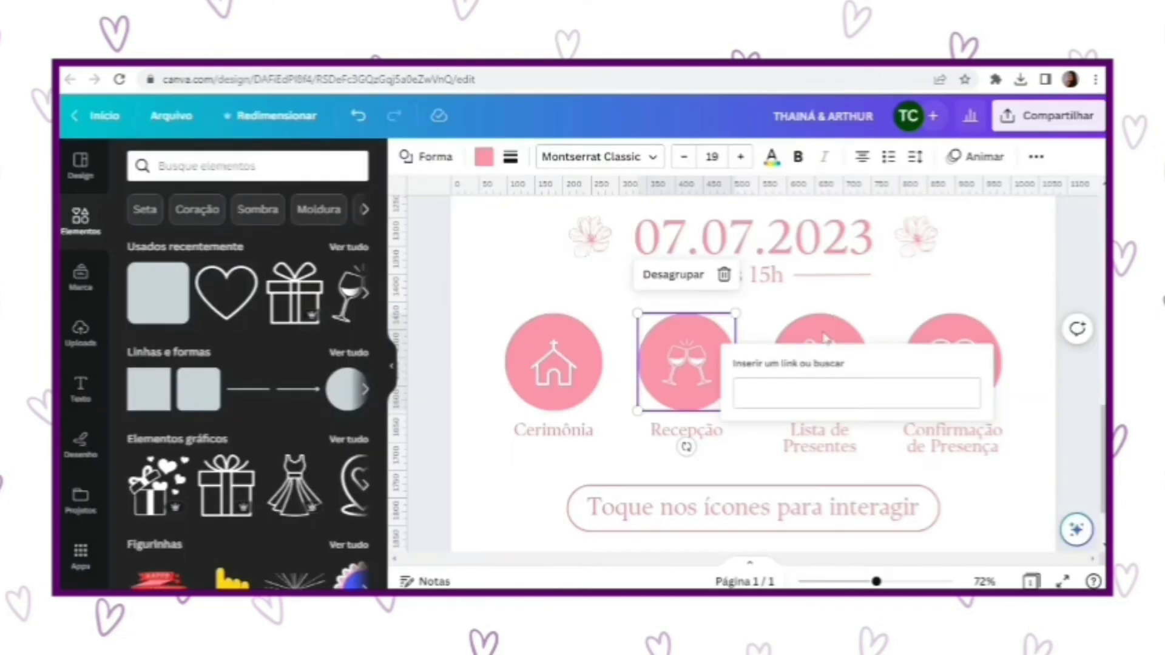
# Back in Canva, paste the copied Mix Garden link onto the Recepção icon button and confirm it.
pyautogui.click(795, 388)
pyautogui.hotkey('ctrl', 'v')
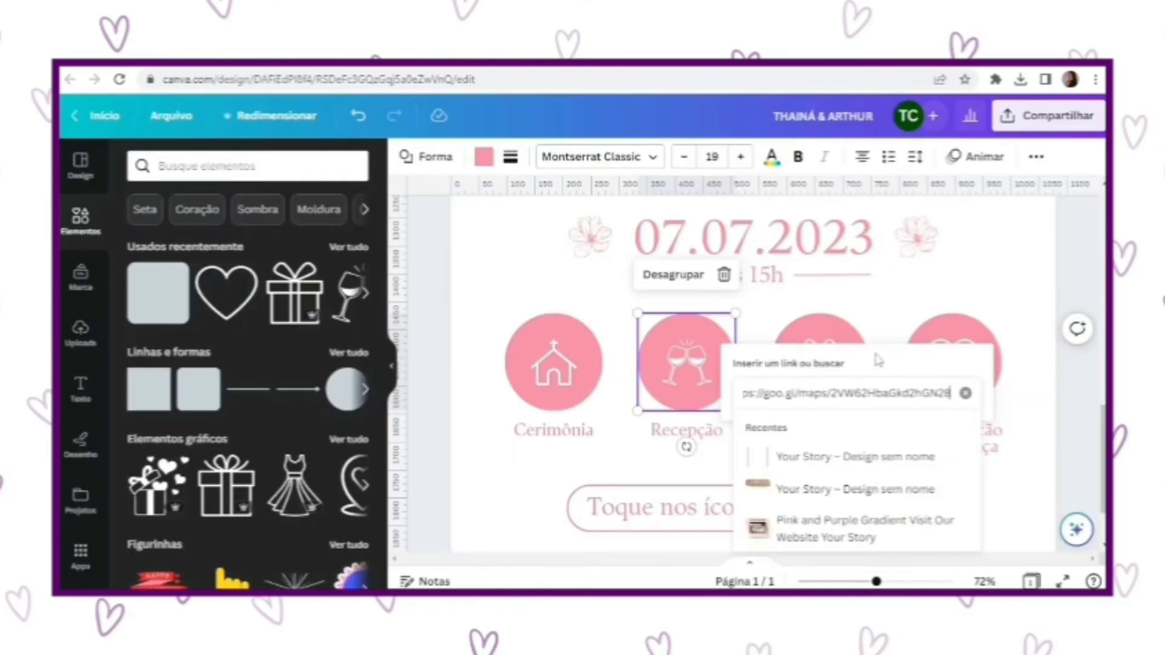
pyautogui.press('Return')
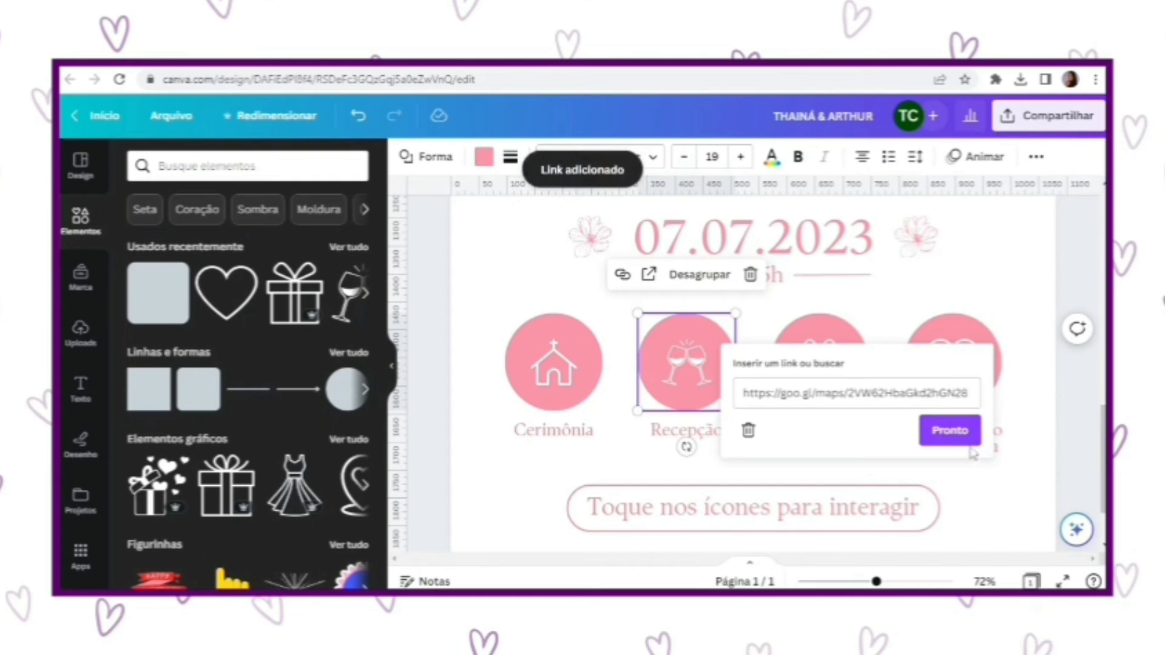
pyautogui.click(949, 429)
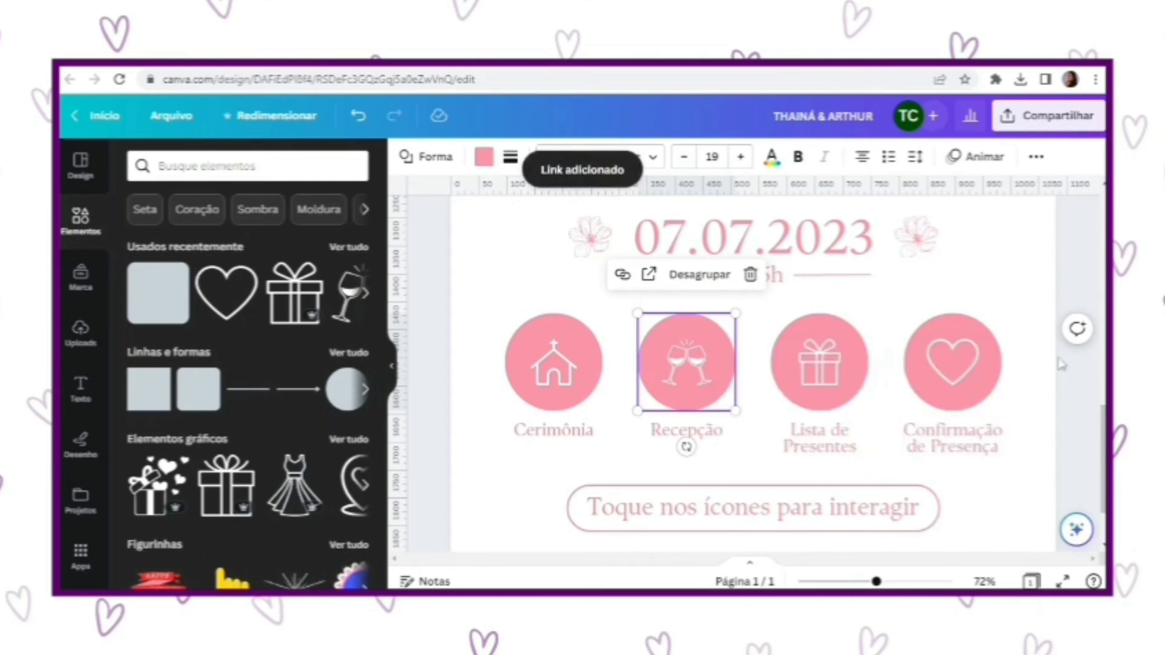
pyautogui.click(1027, 299)
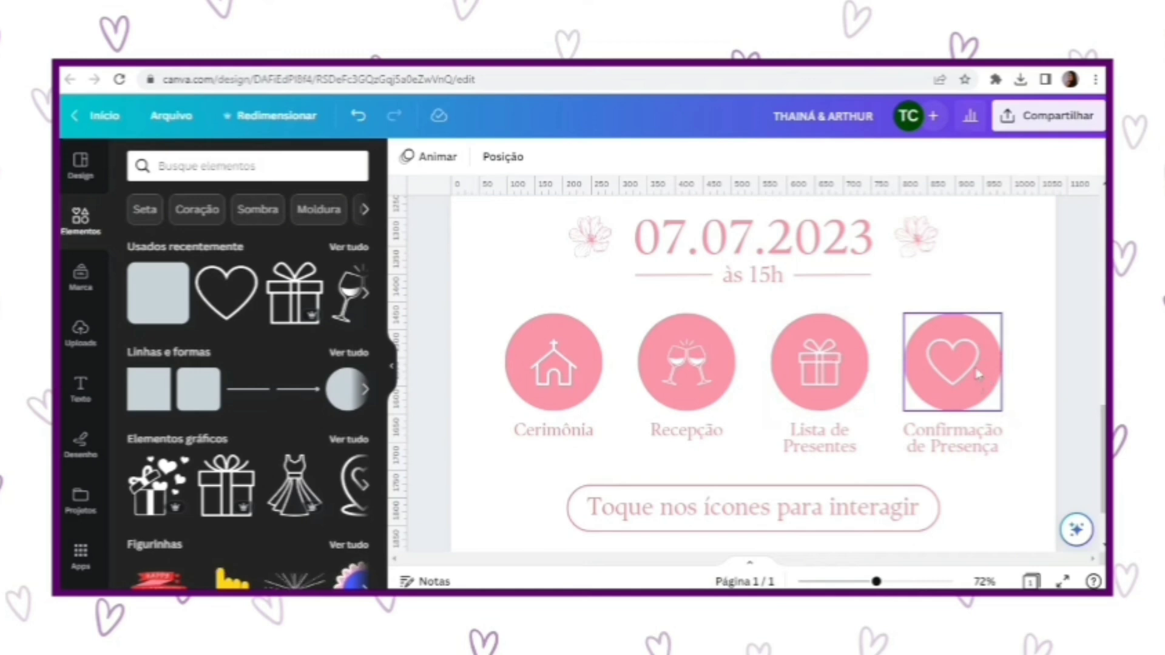
# Open the link entry for the gift icon button above "Lista de Presentes".
pyautogui.click(864, 363)
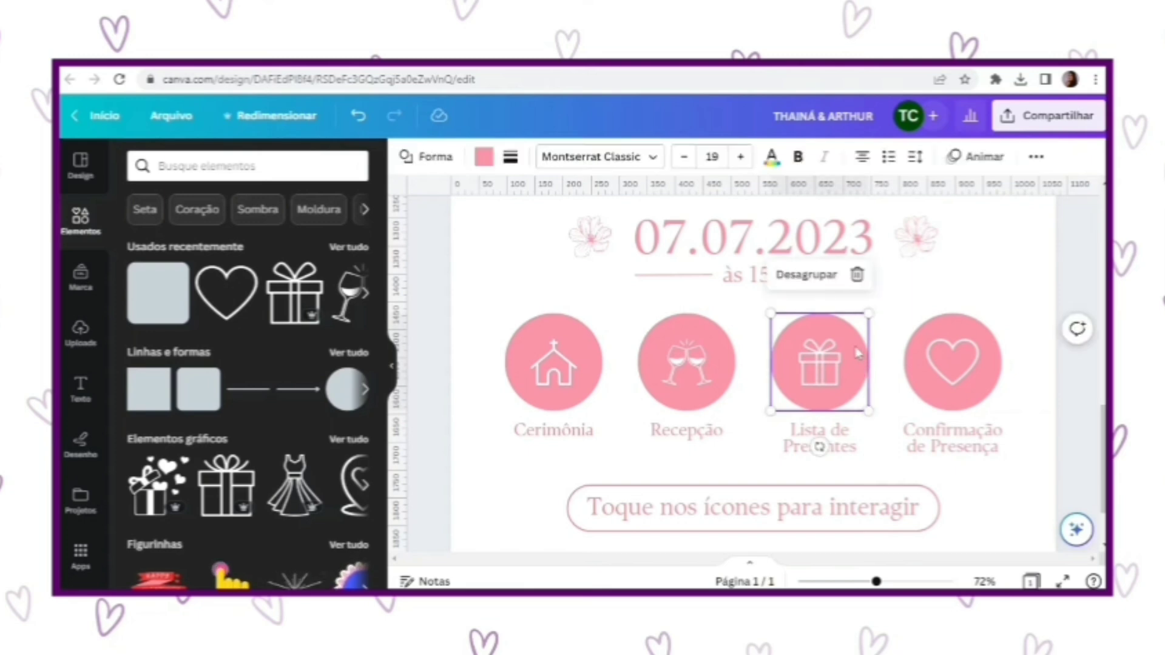
pyautogui.rightClick(858, 355)
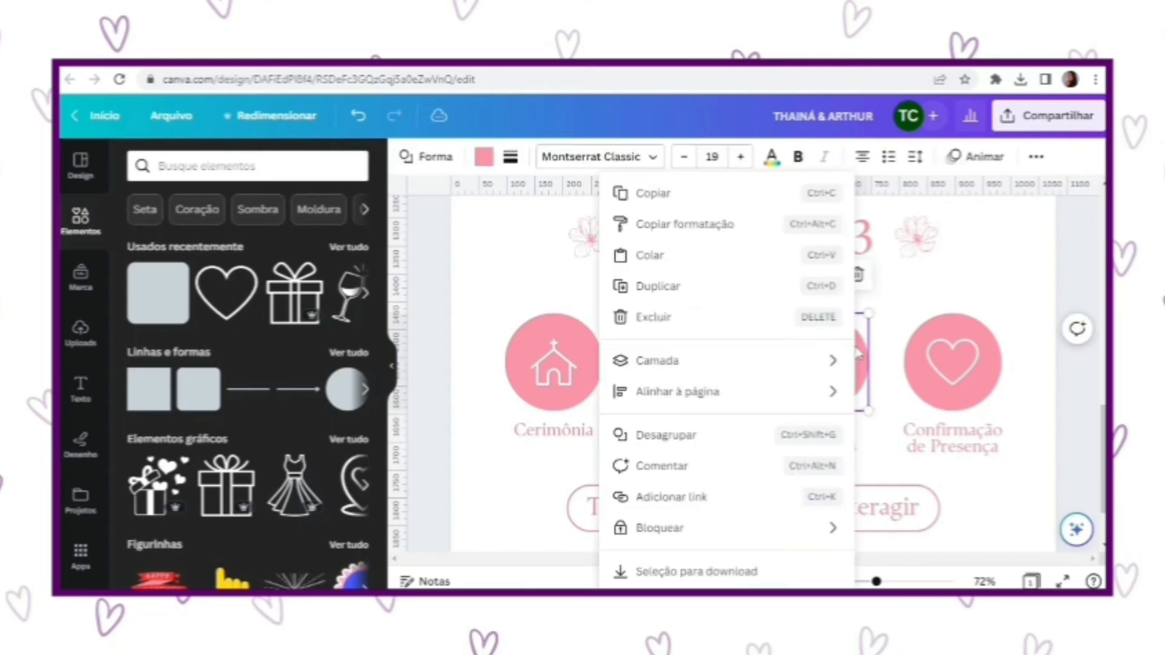
pyautogui.click(671, 497)
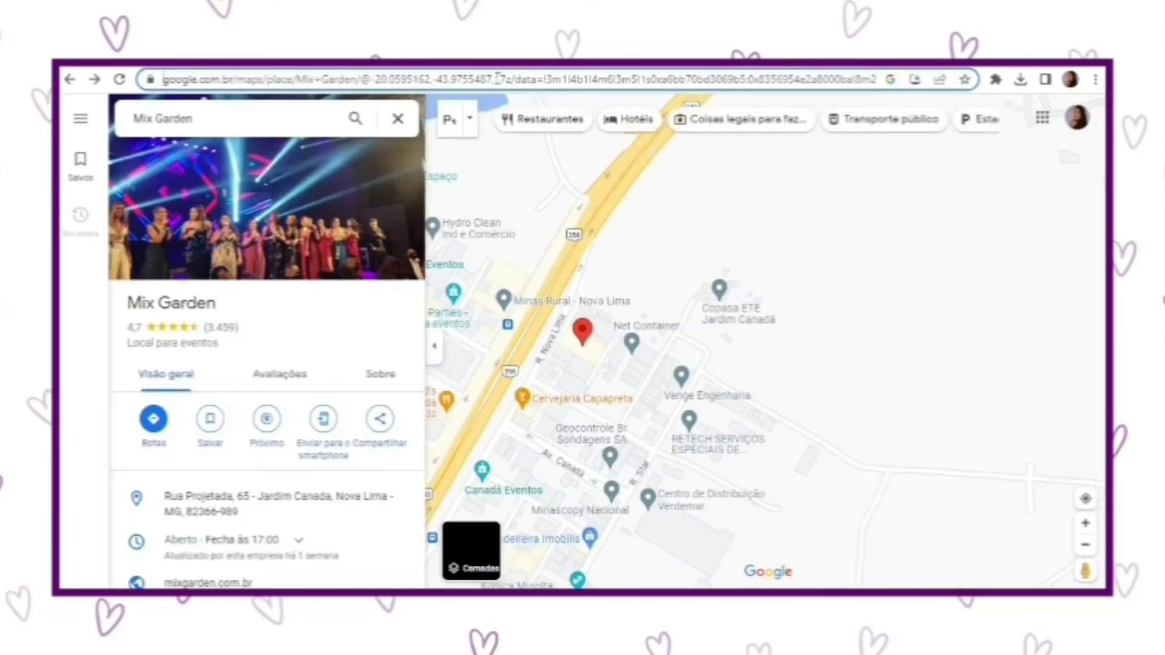
# In the browser, search for "lista de presentes de casamento americanas" and copy the address of the Americanas page americanas.com.br/busca/lista-de-presentes-para-casamento.
pyautogui.click(498, 79)
pyautogui.write('lista de presentes de casamento')
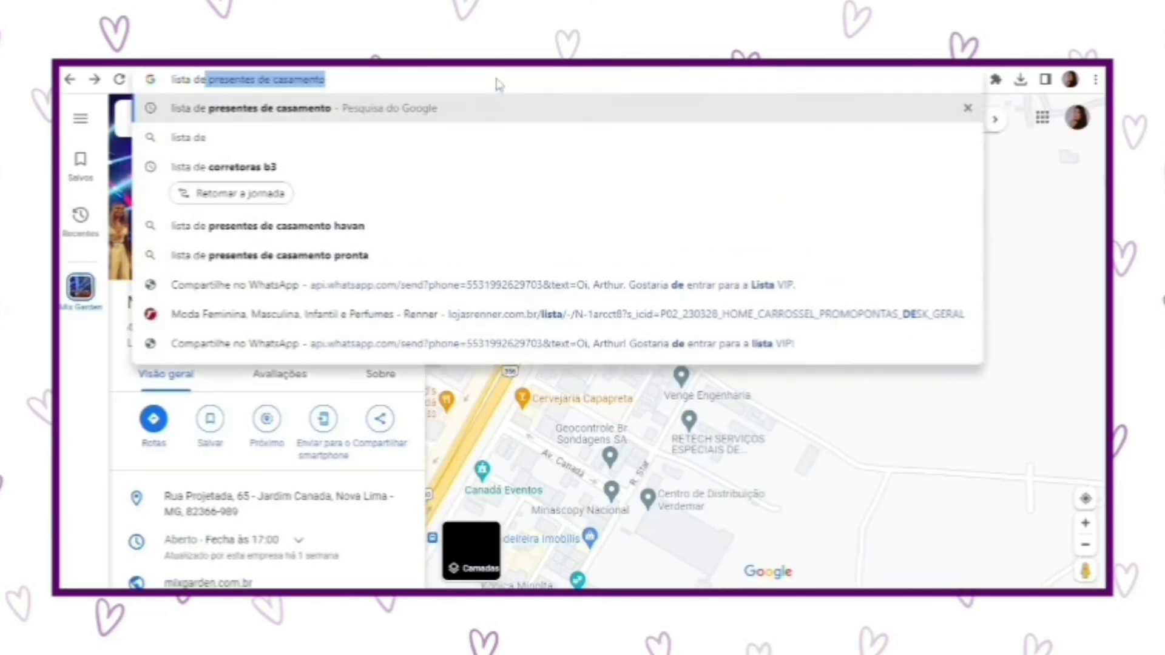
pyautogui.press('Right')
pyautogui.write('americanas')
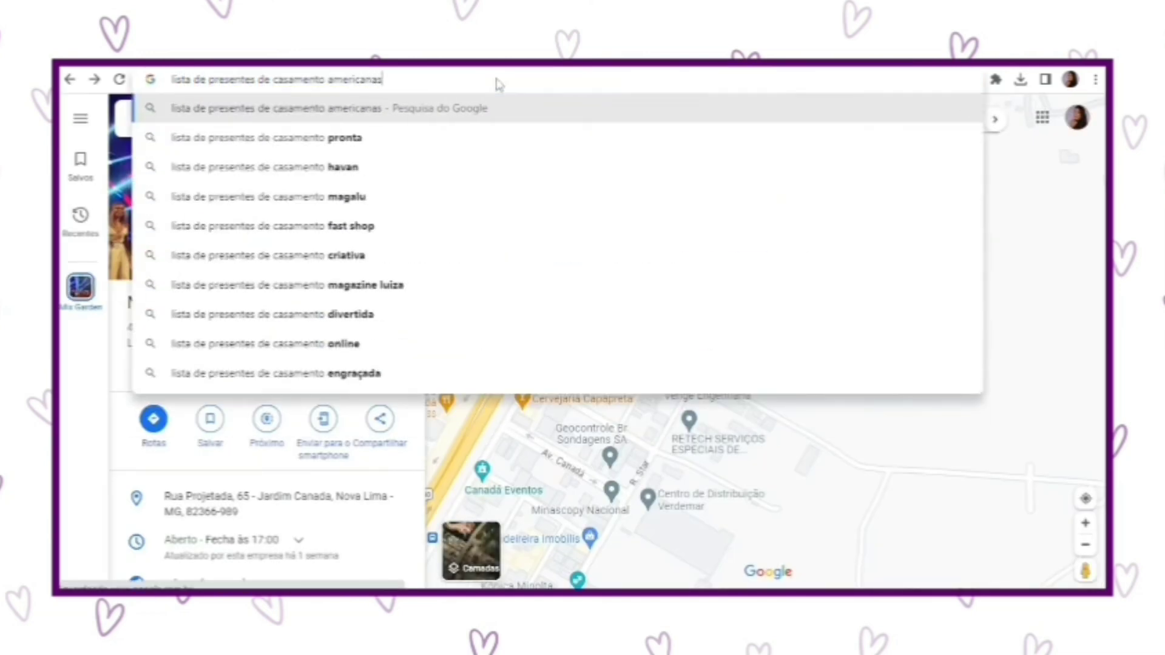
pyautogui.press('Return')
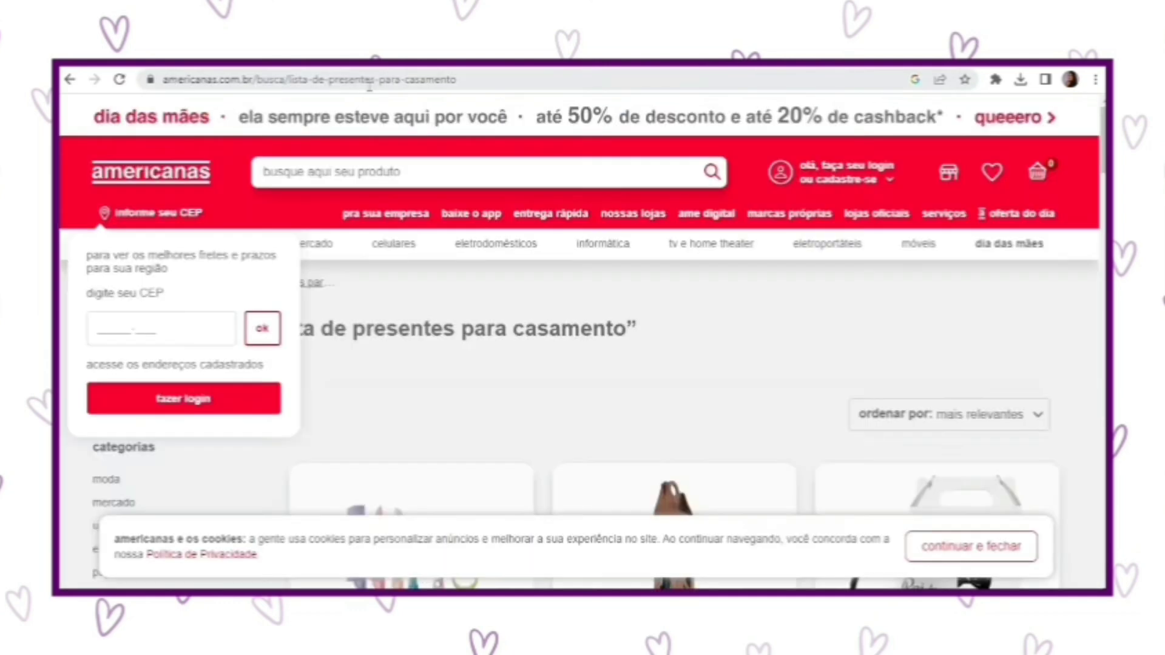
pyautogui.click(369, 85)
pyautogui.hotkey('ctrl', 'c')
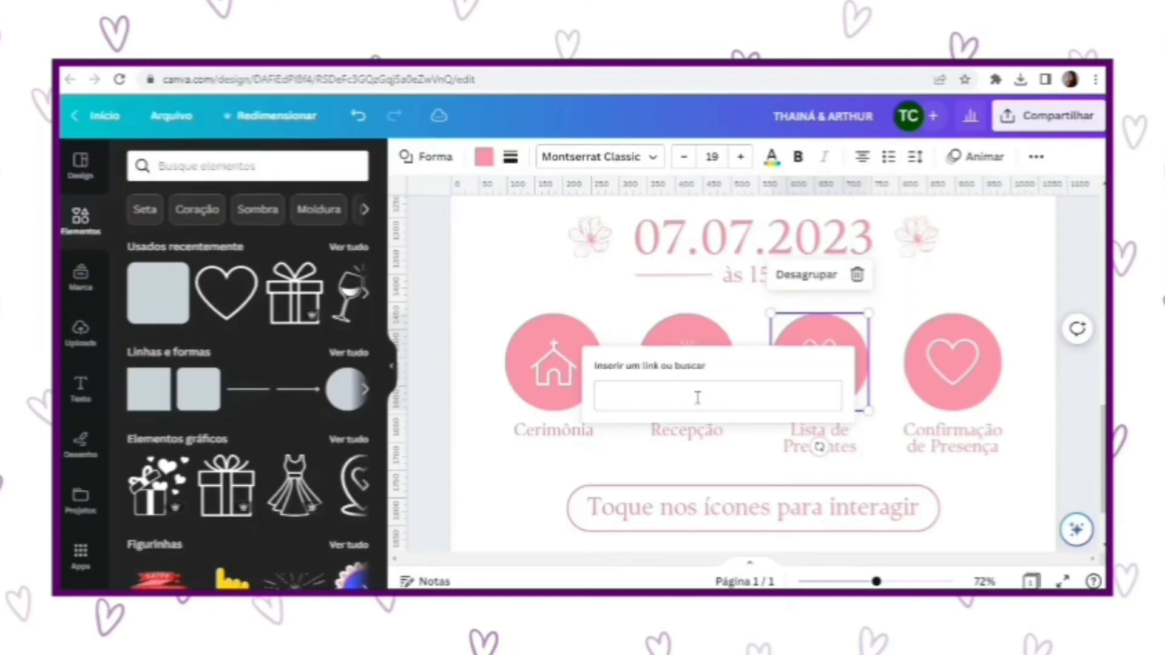
# Paste the copied Americanas gift list address as the link of the Lista de Presentes icon button and confirm it.
pyautogui.click(696, 399)
pyautogui.hotkey('ctrl', 'v')
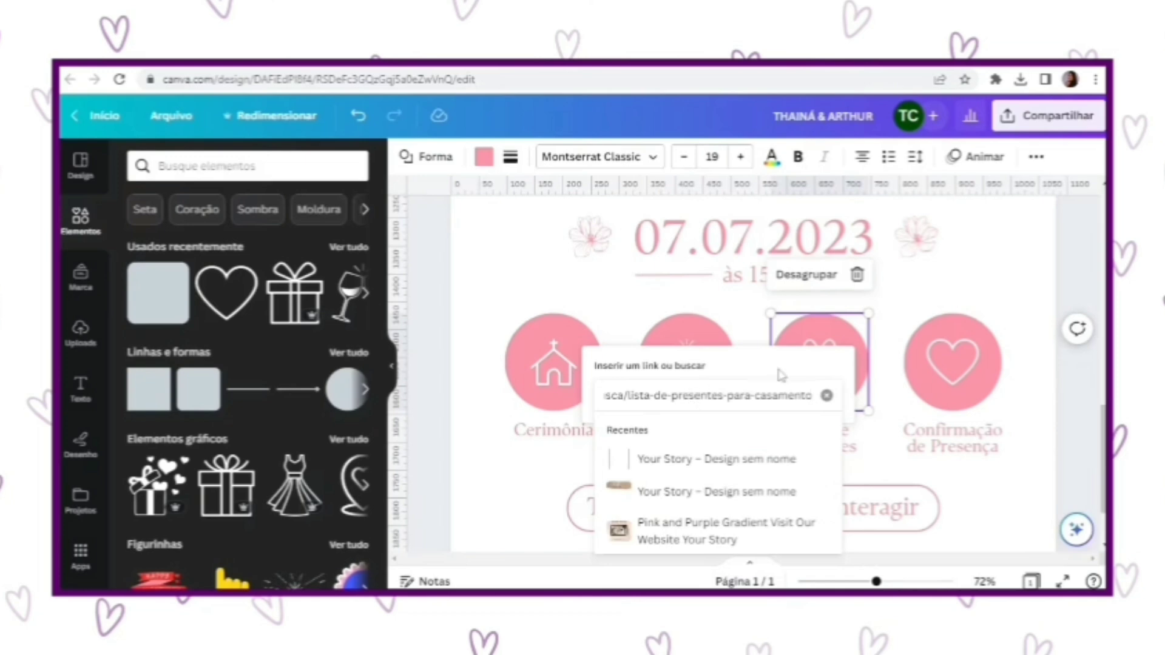
pyautogui.press('Return')
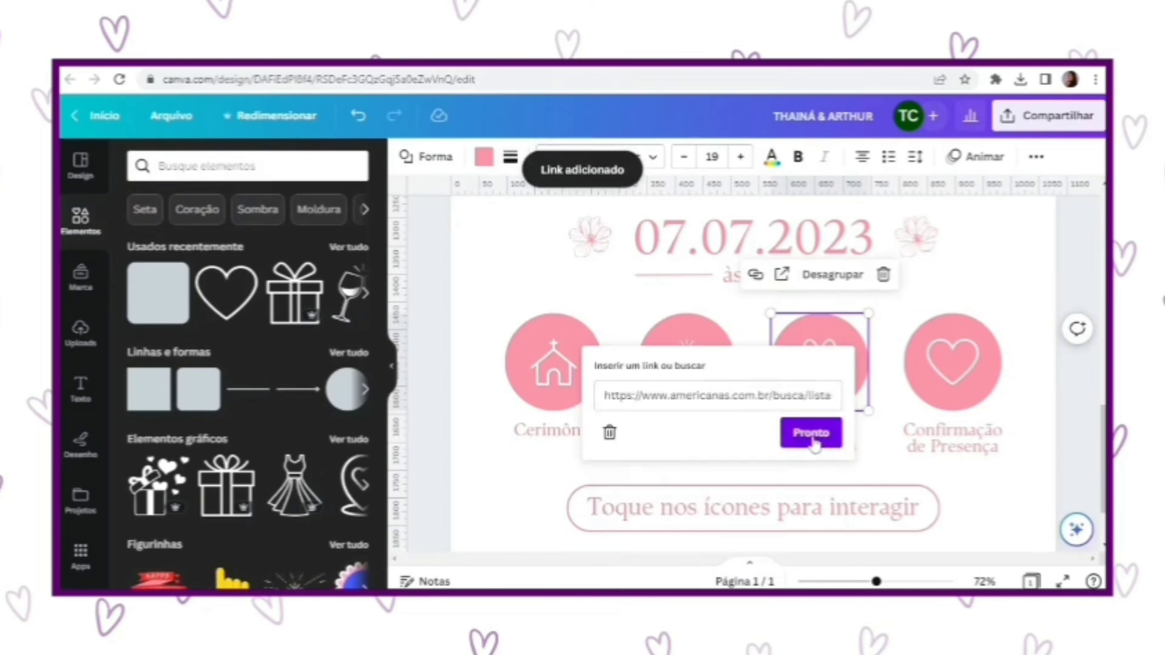
pyautogui.click(811, 432)
pyautogui.click(983, 342)
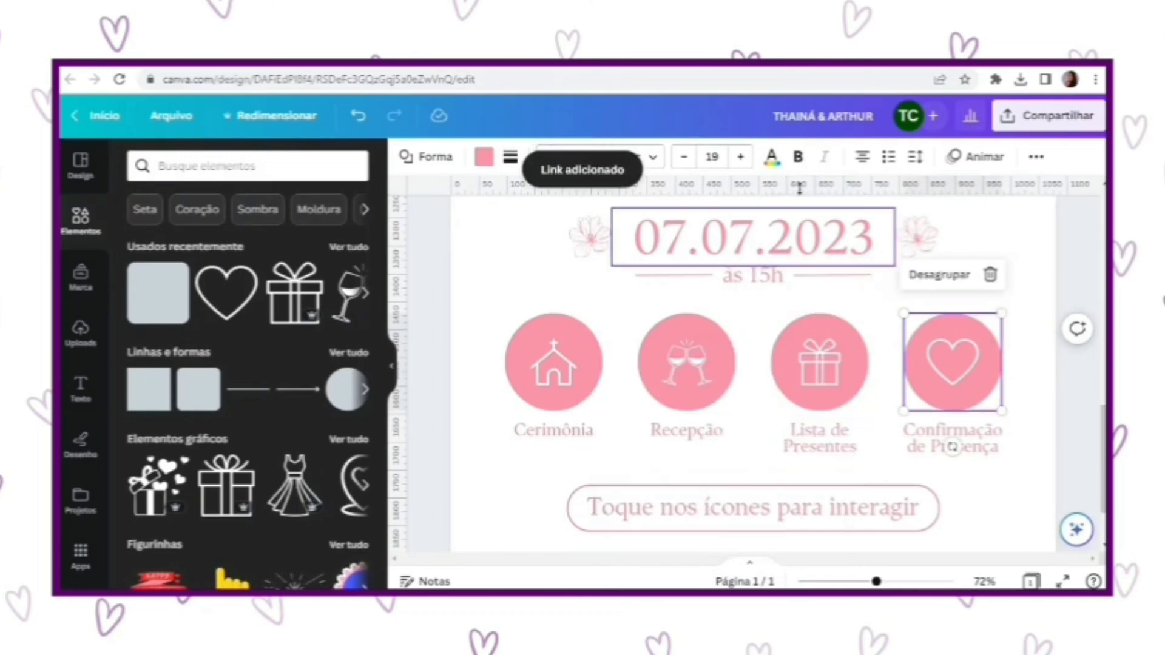
pyautogui.rightClick(954, 344)
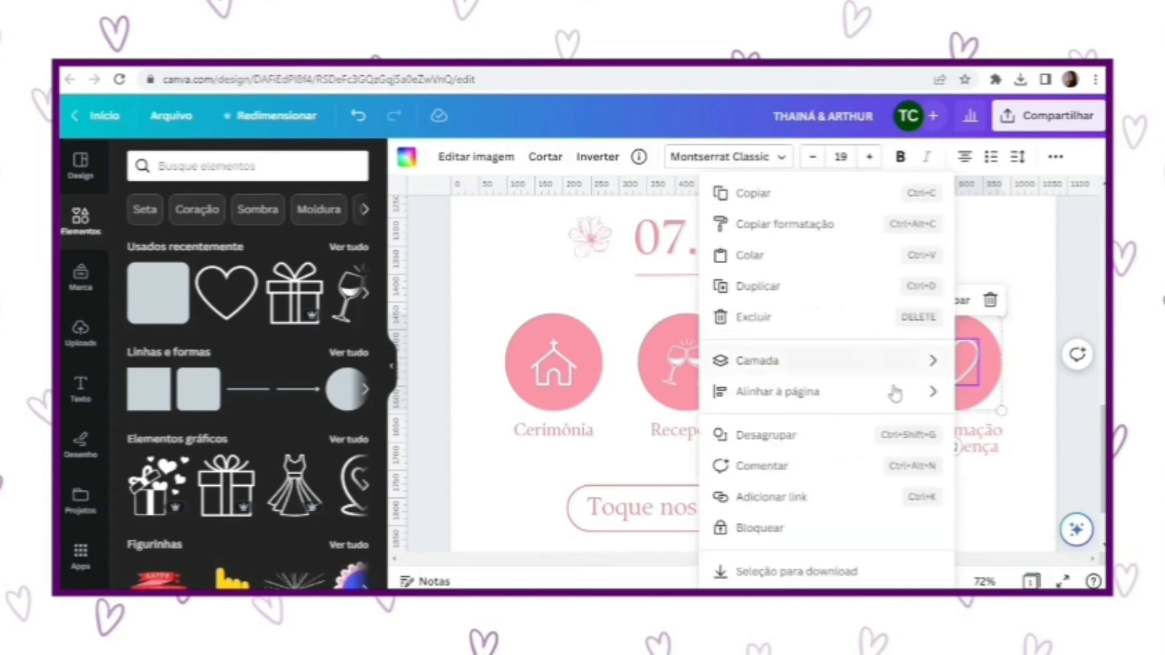
pyautogui.click(800, 497)
pyautogui.write('www.')
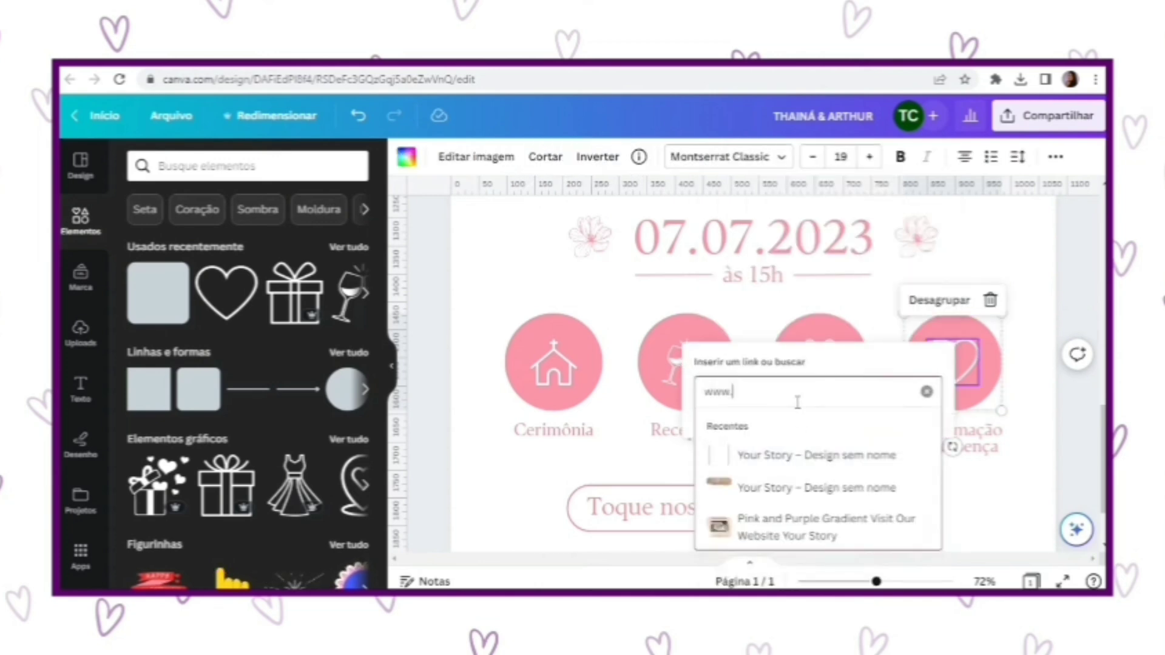
pyautogui.write('icasei.com.br')
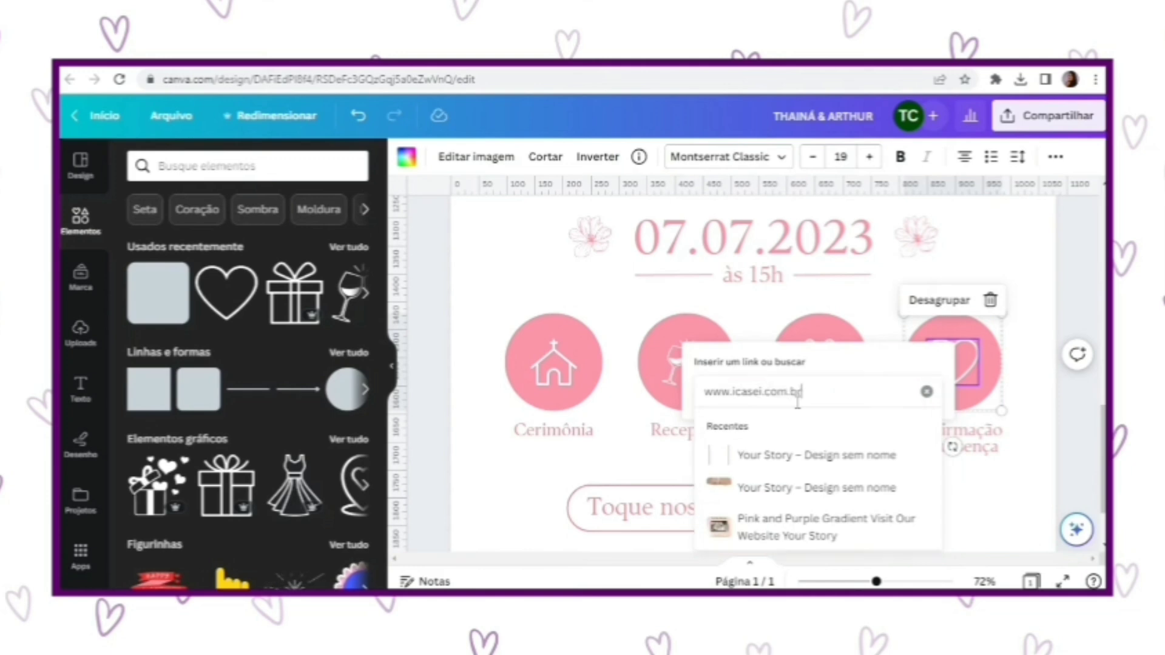
pyautogui.press('Return')
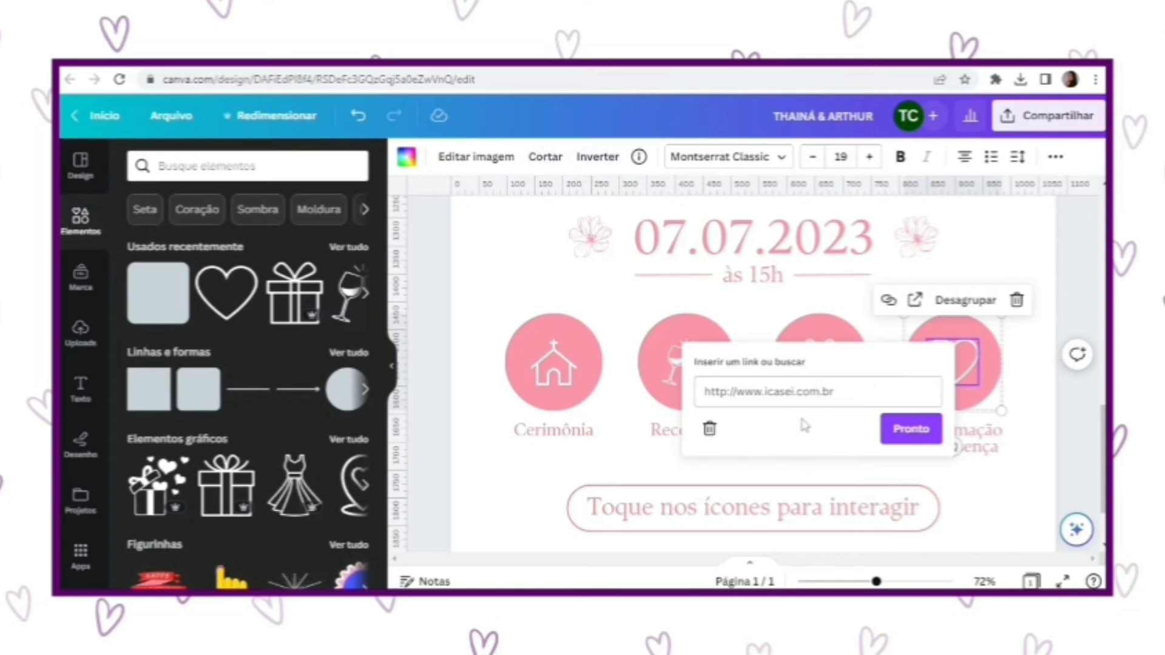
pyautogui.click(904, 436)
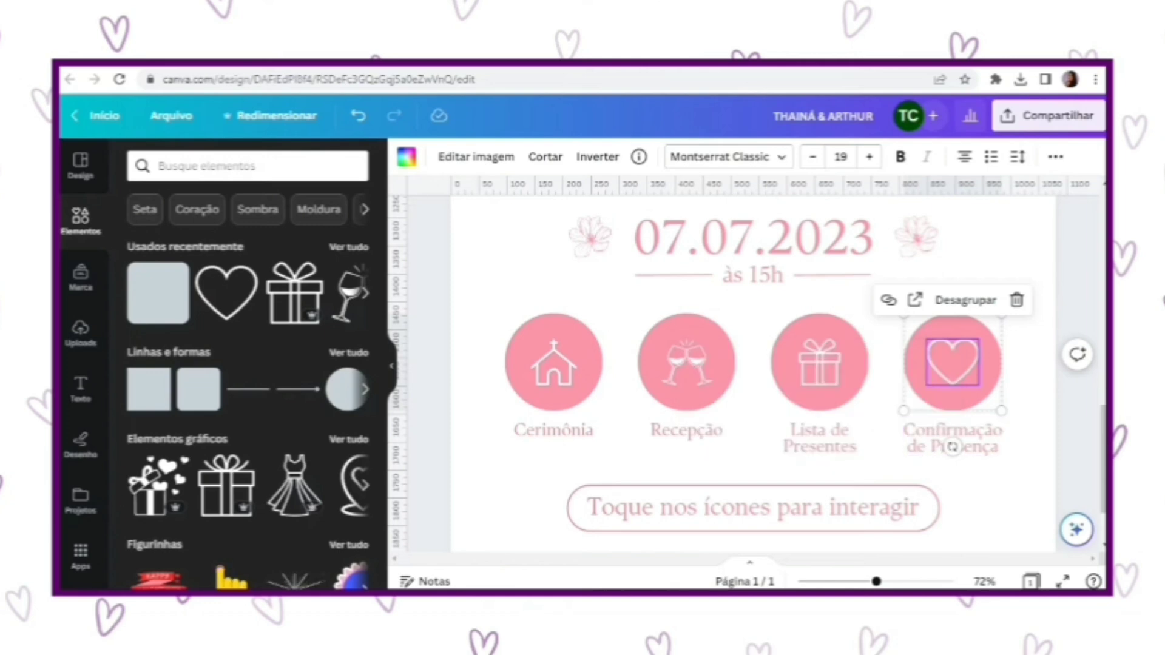
pyautogui.click(1086, 323)
# Rename the design to "Convite de casamento - " followed by the couple's first names joined with "e".
pyautogui.scroll(-5, 1085, 320)
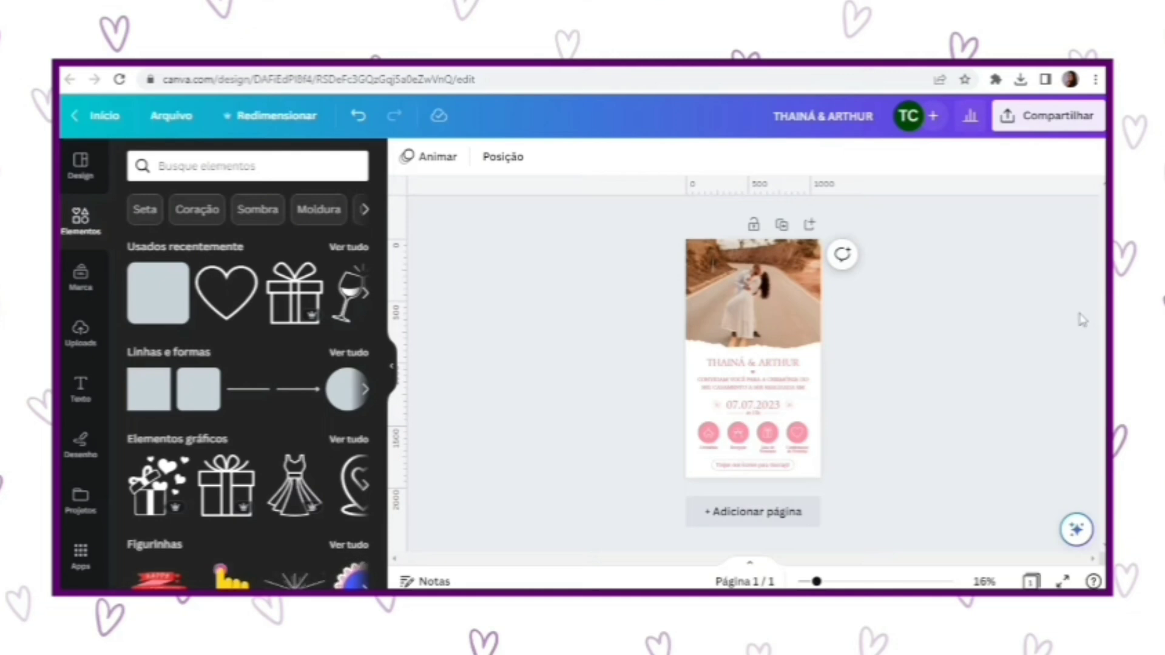
pyautogui.click(825, 112)
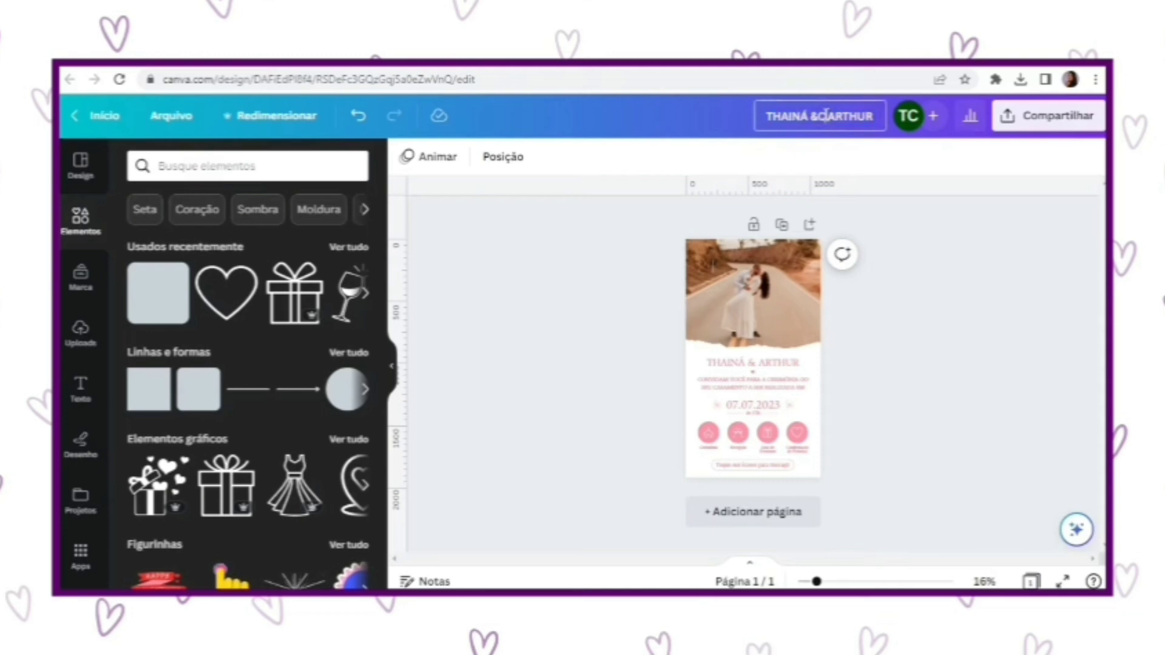
pyautogui.write('Con')
pyautogui.hotkey('ctrl', 'a')
pyautogui.write('Convite de ca')
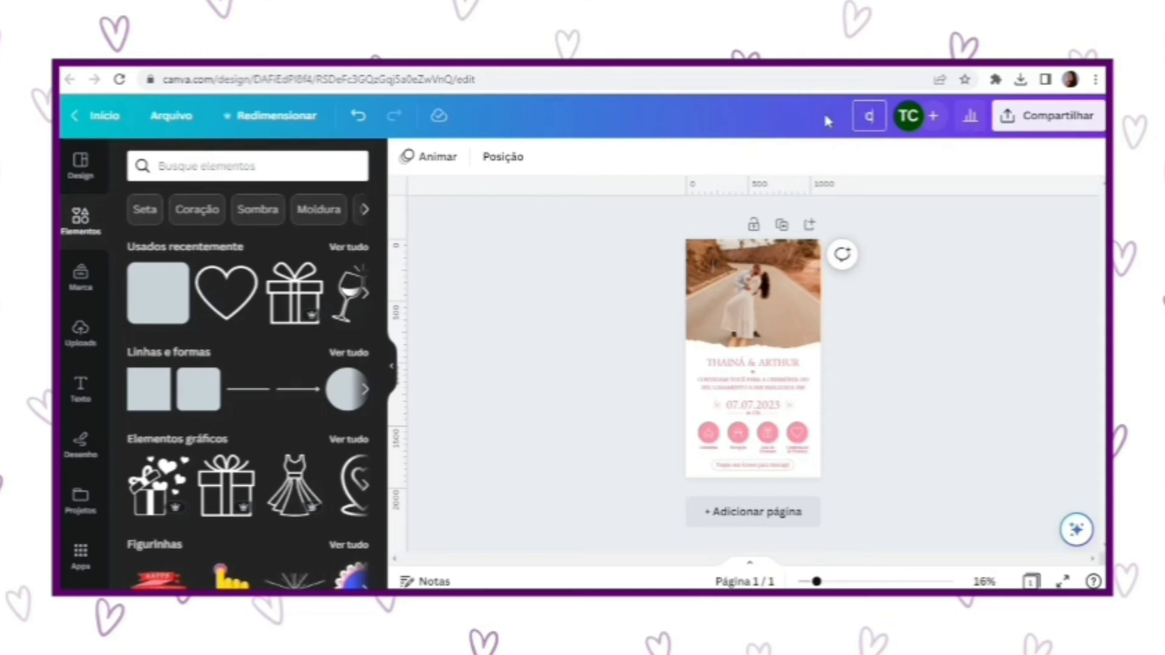
pyautogui.write('same')
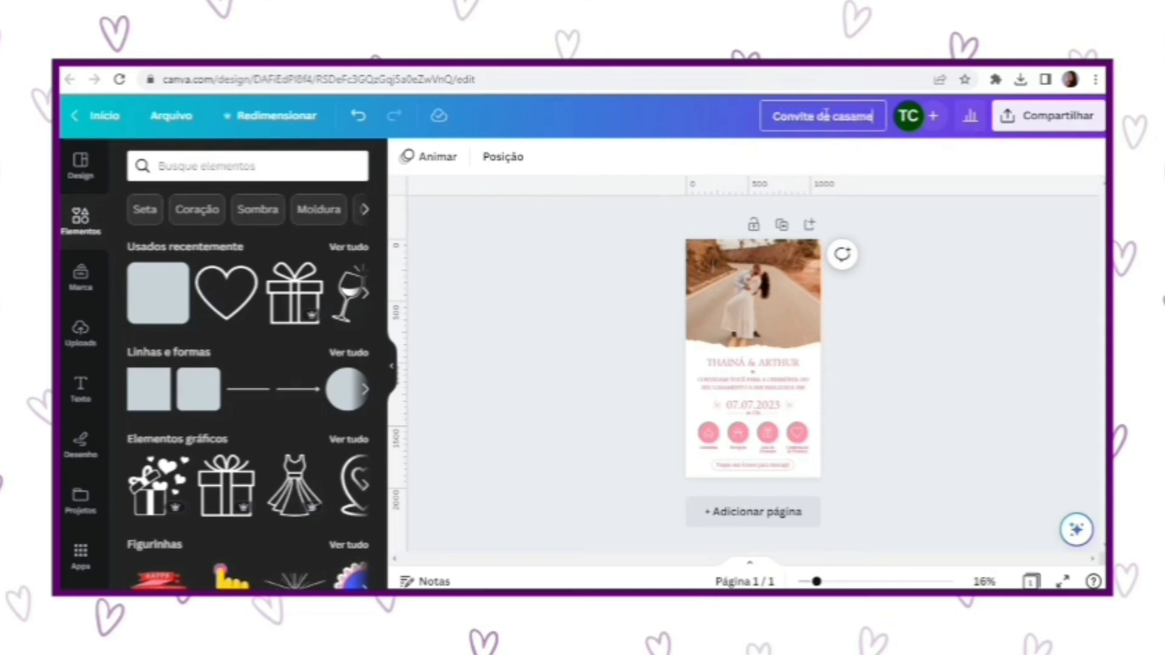
pyautogui.write('nto - Thainá e Arthur')
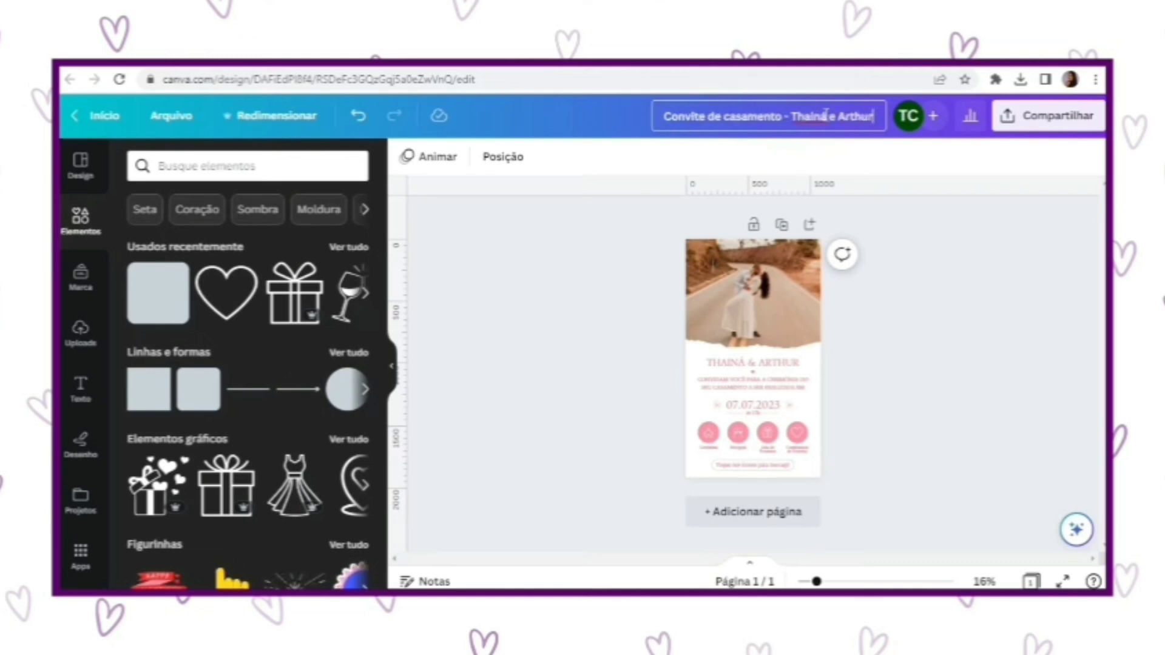
pyautogui.press('Return')
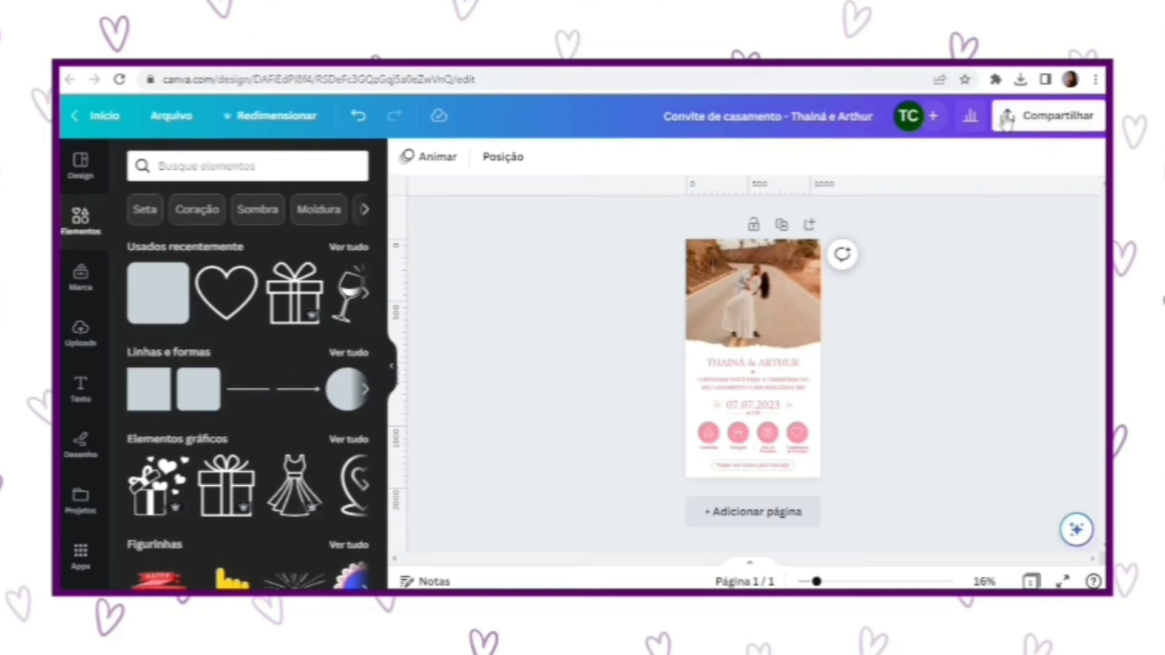
# Download the invitation in the PDF padrão format and close the sharing message.
pyautogui.click(1006, 119)
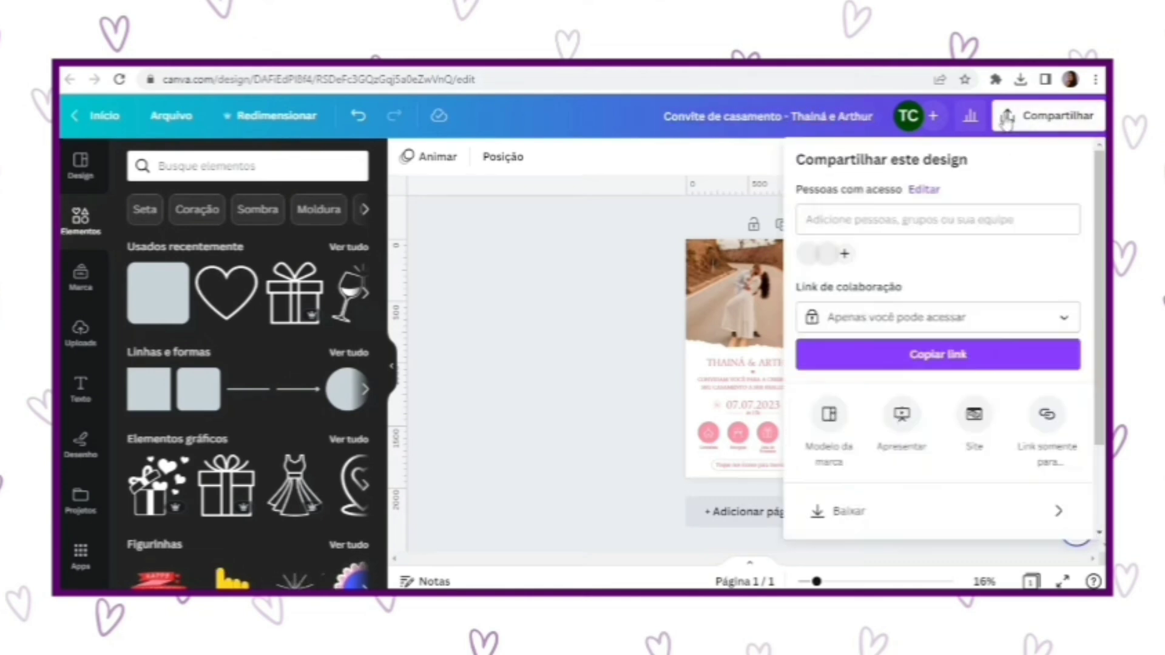
pyautogui.click(887, 517)
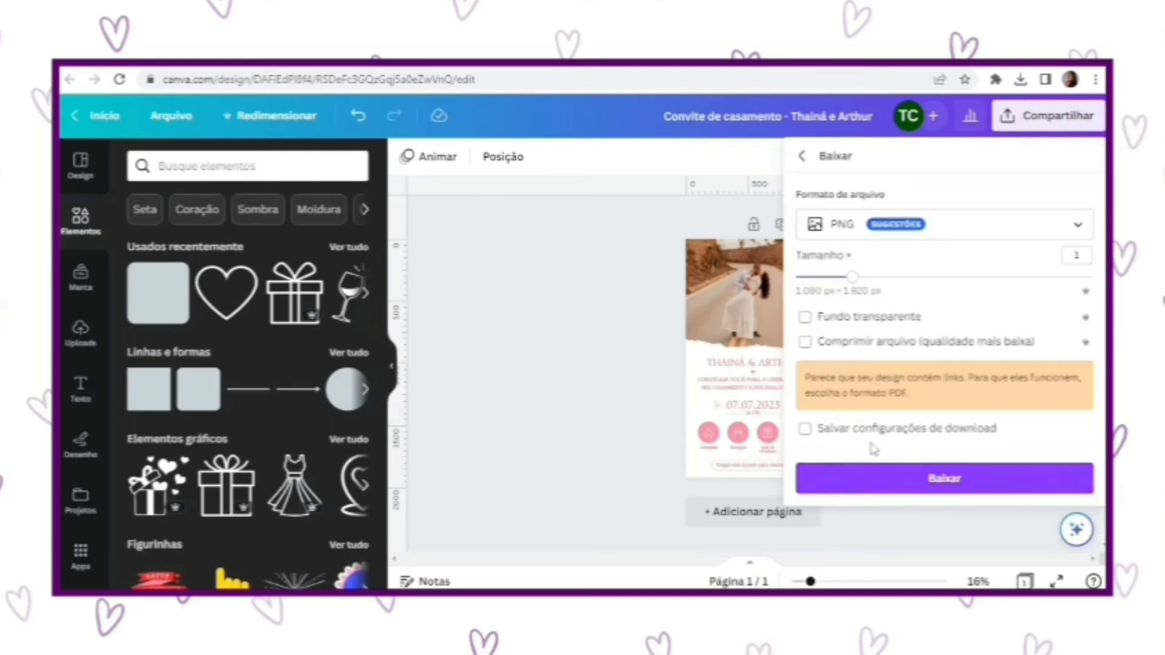
pyautogui.click(989, 231)
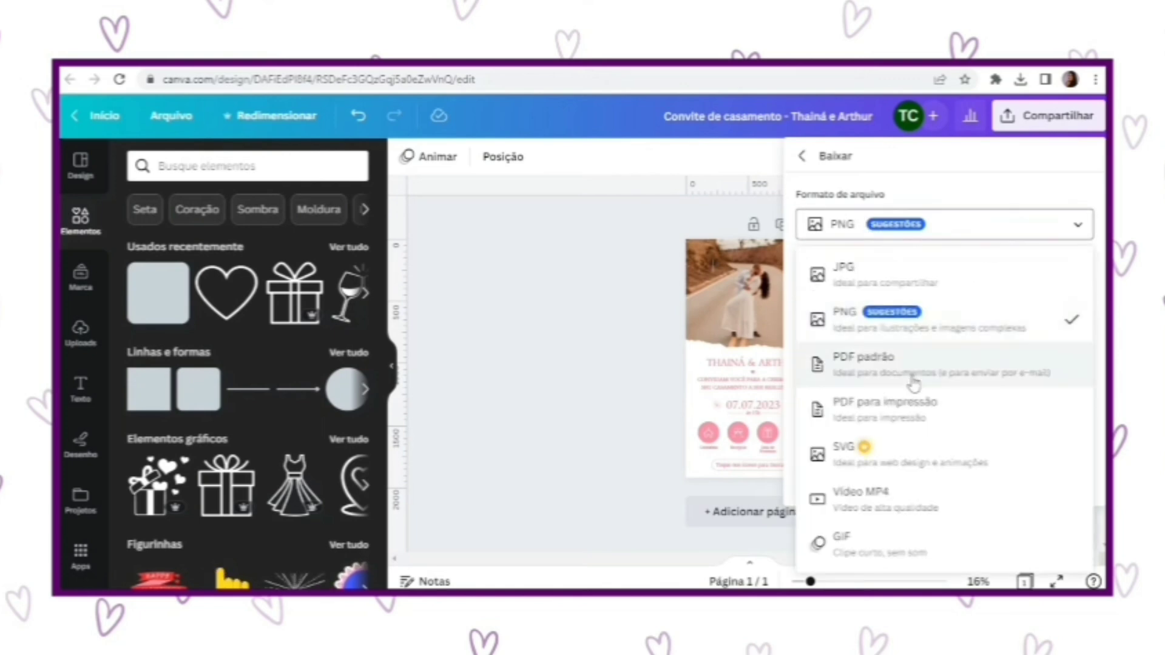
pyautogui.click(856, 367)
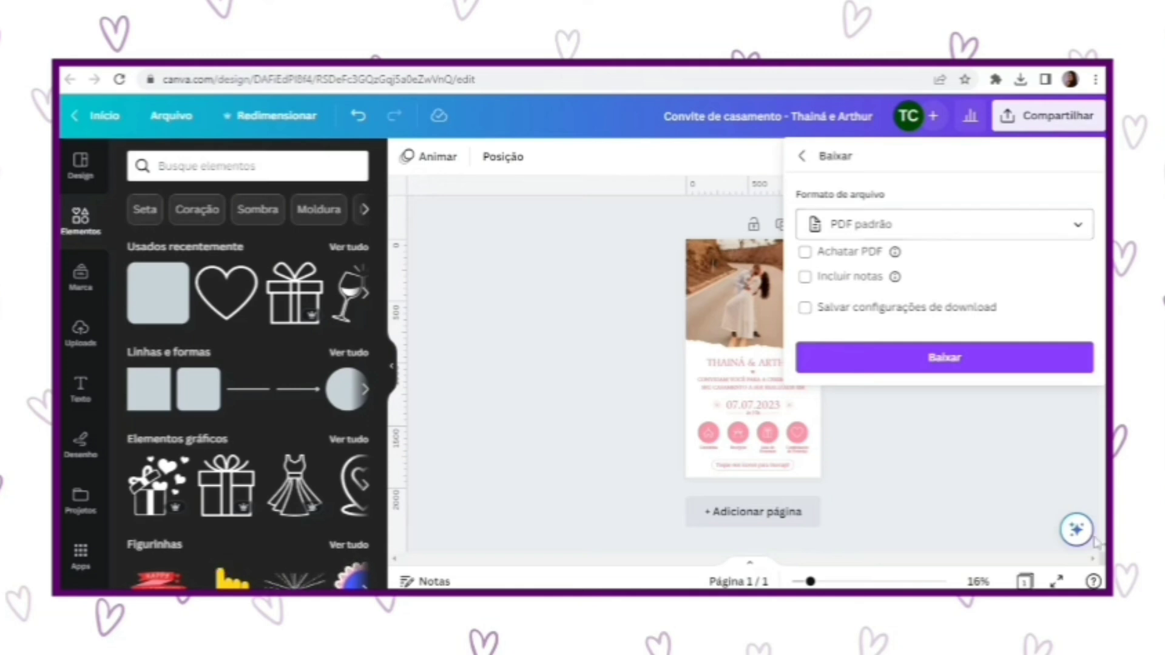
pyautogui.click(931, 358)
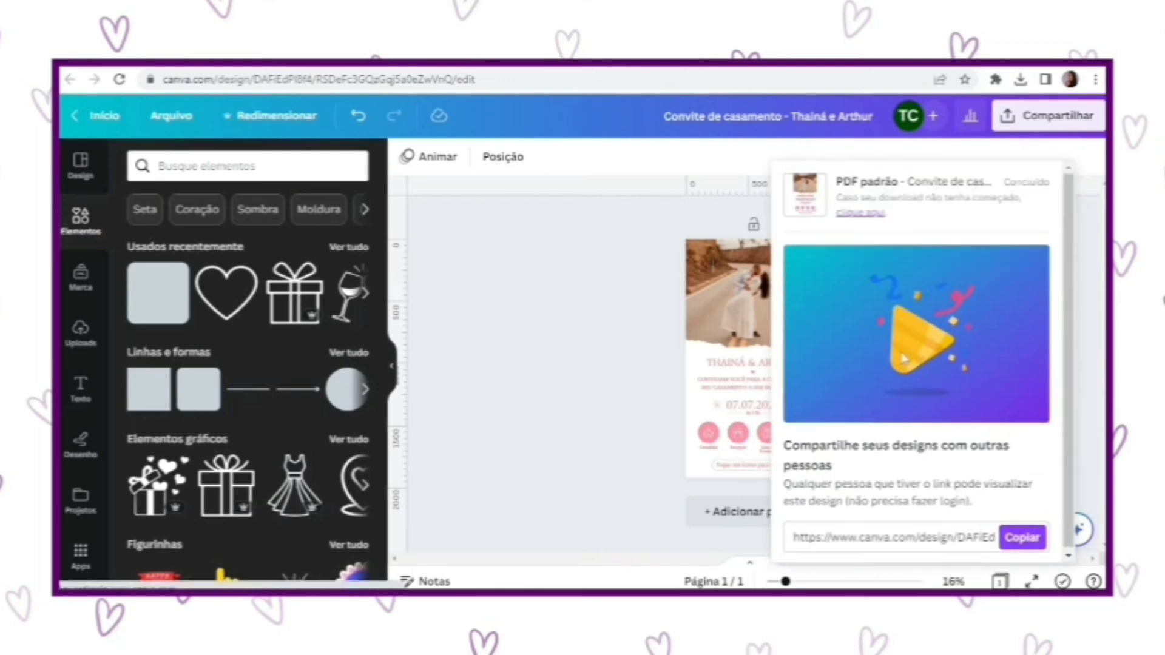
pyautogui.click(670, 363)
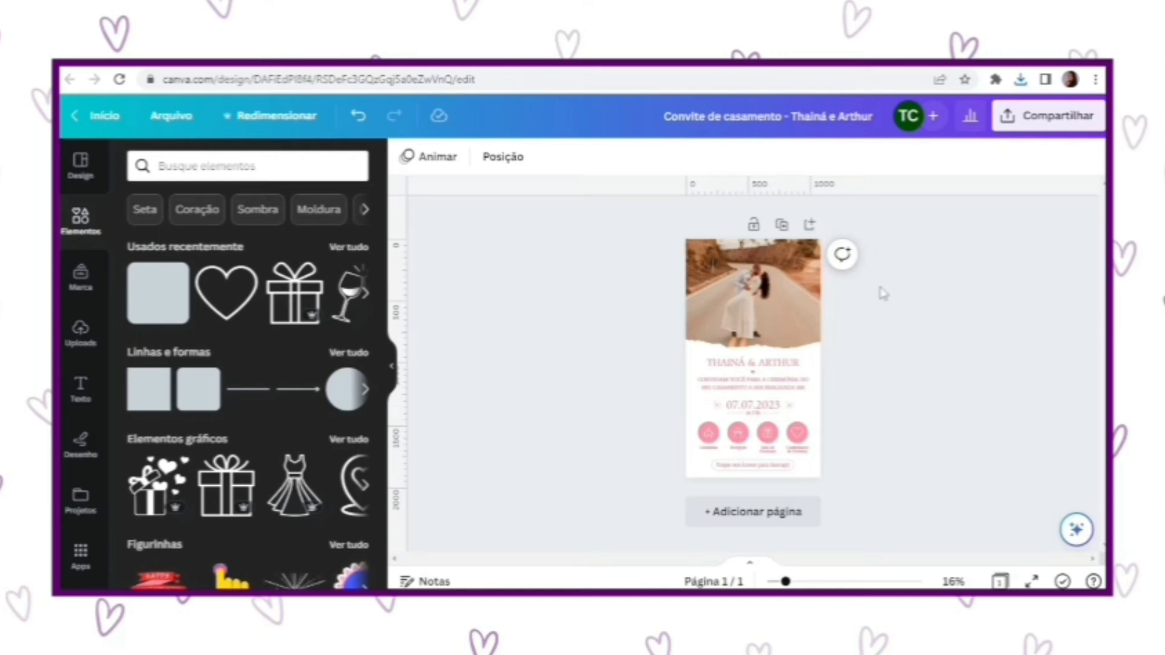
# Look over the invitation in the editor and open the downloaded invitation PDF in the browser.
pyautogui.keyDown('ctrl'); pyautogui.scroll(5, 925, 310); pyautogui.keyUp('ctrl')
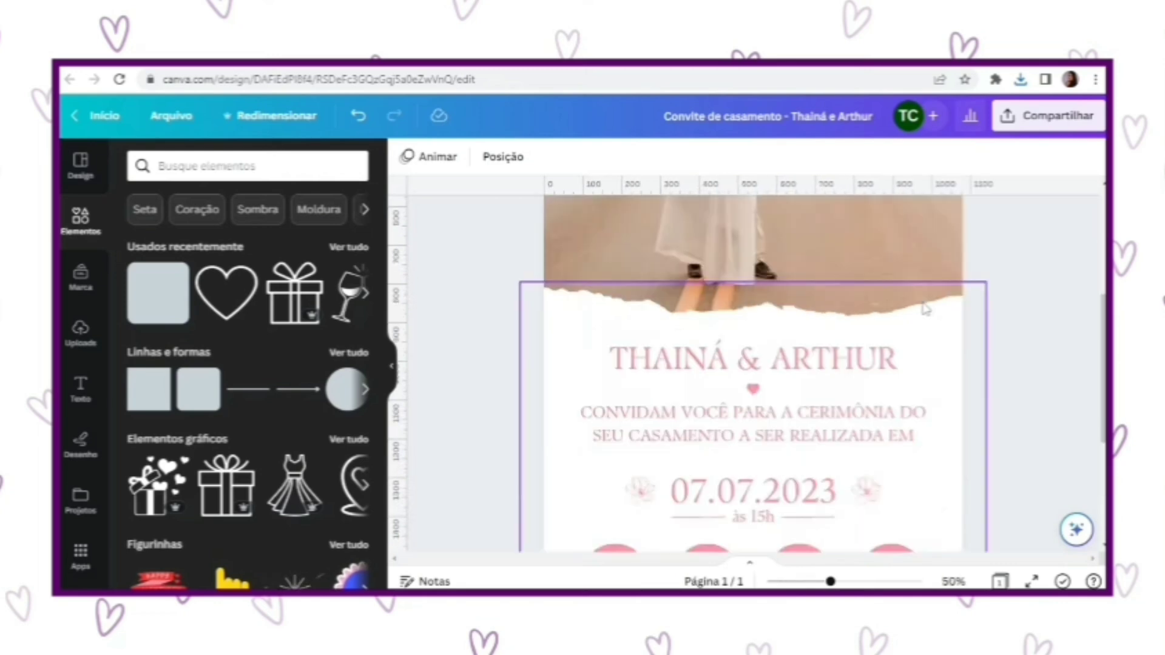
pyautogui.scroll(-3, 1001, 370)
pyautogui.scroll(-2, 959, 397)
pyautogui.scroll(5, 988, 398)
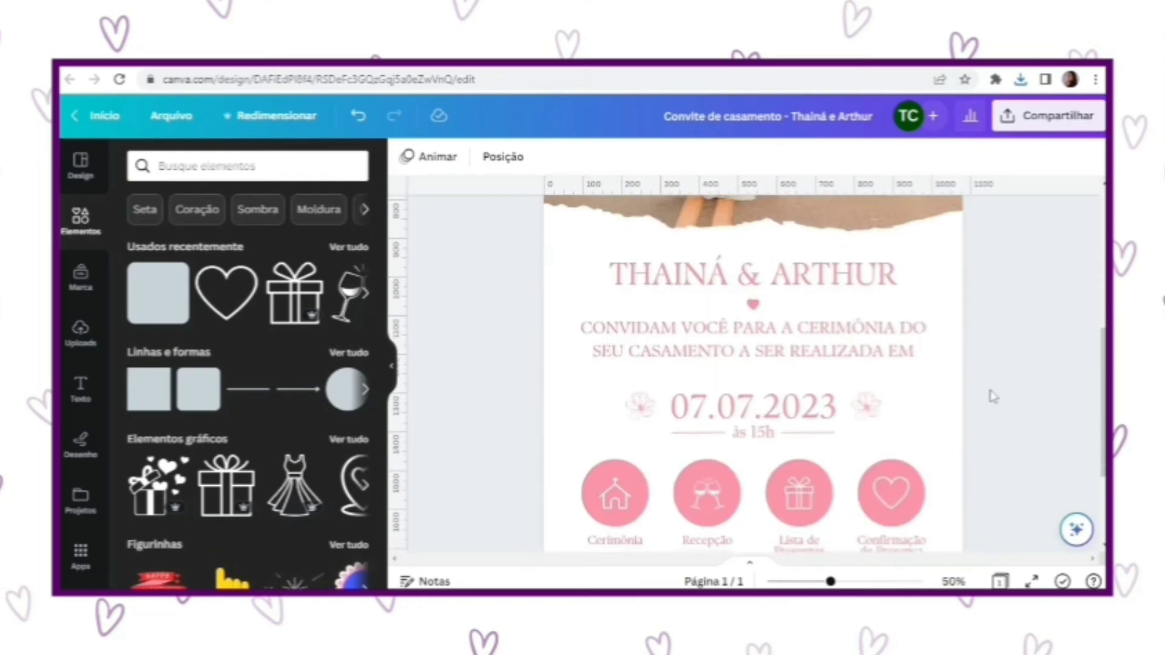
pyautogui.scroll(3, 992, 397)
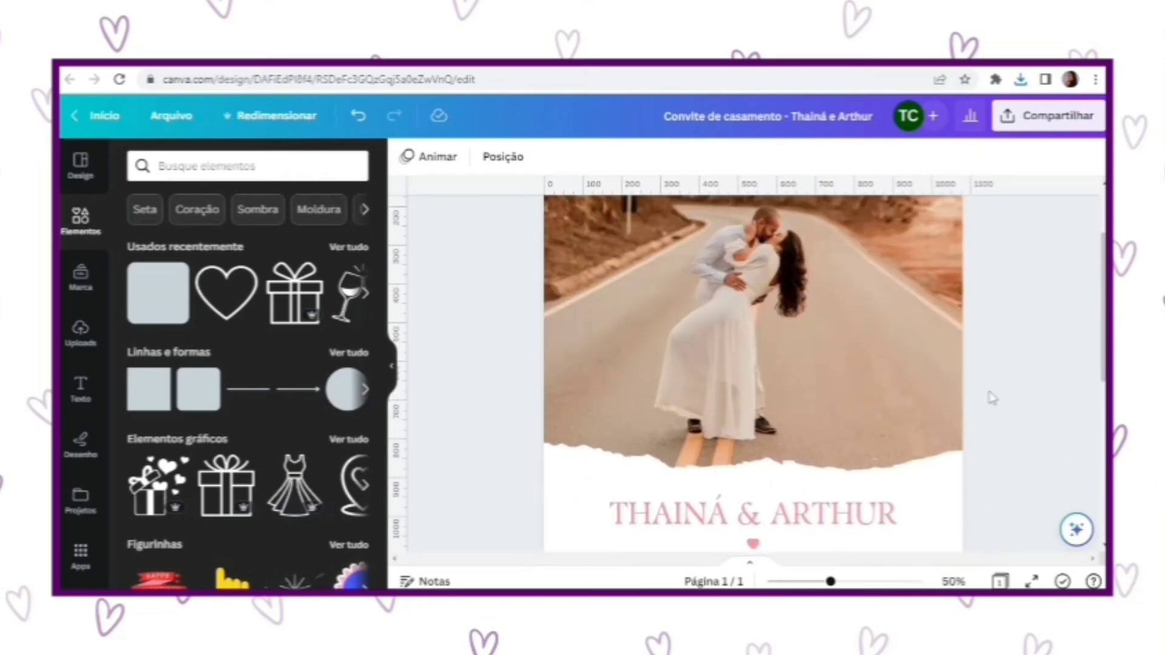
pyautogui.keyDown('ctrl'); pyautogui.scroll(-4, 991, 398); pyautogui.keyUp('ctrl')
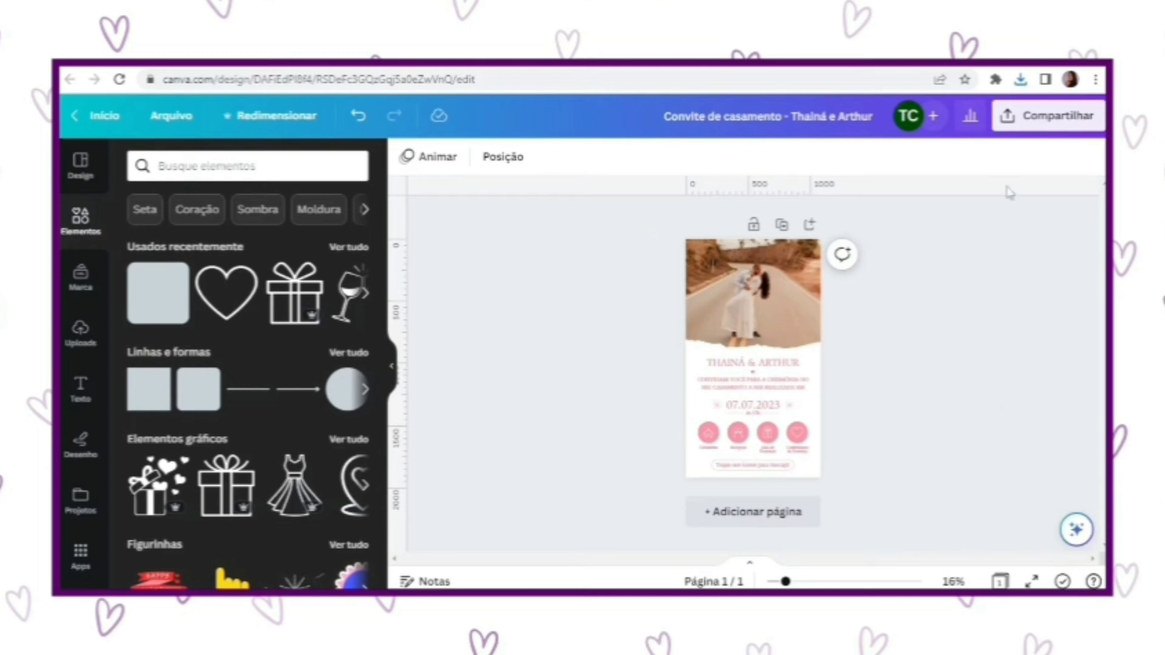
pyautogui.click(1021, 80)
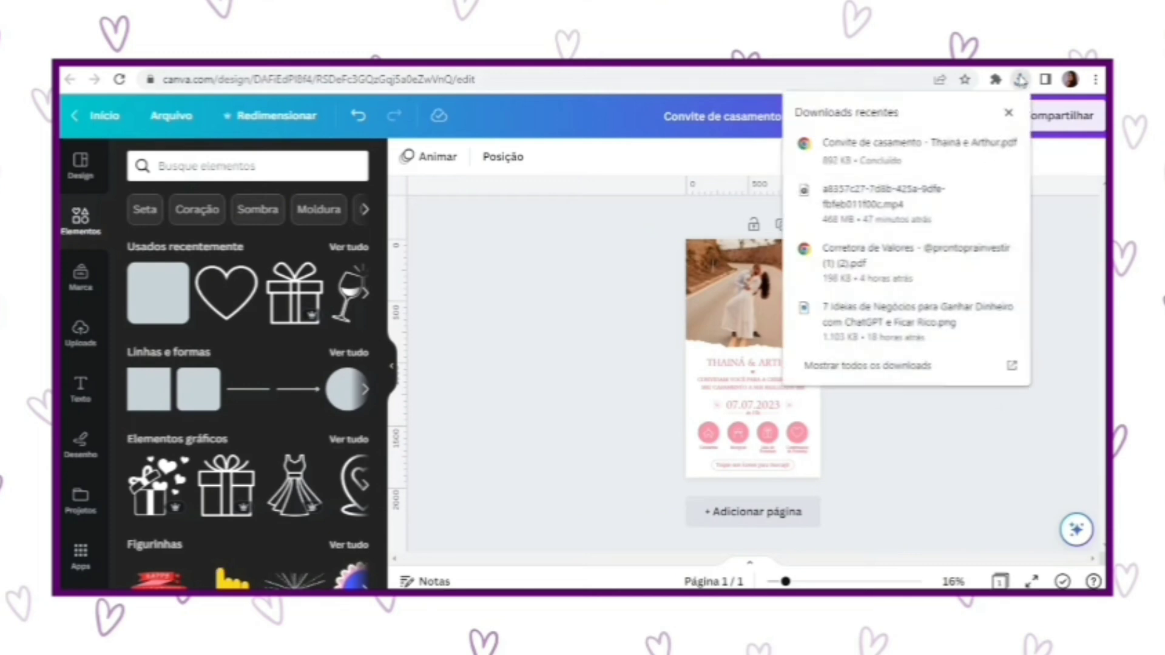
pyautogui.click(895, 166)
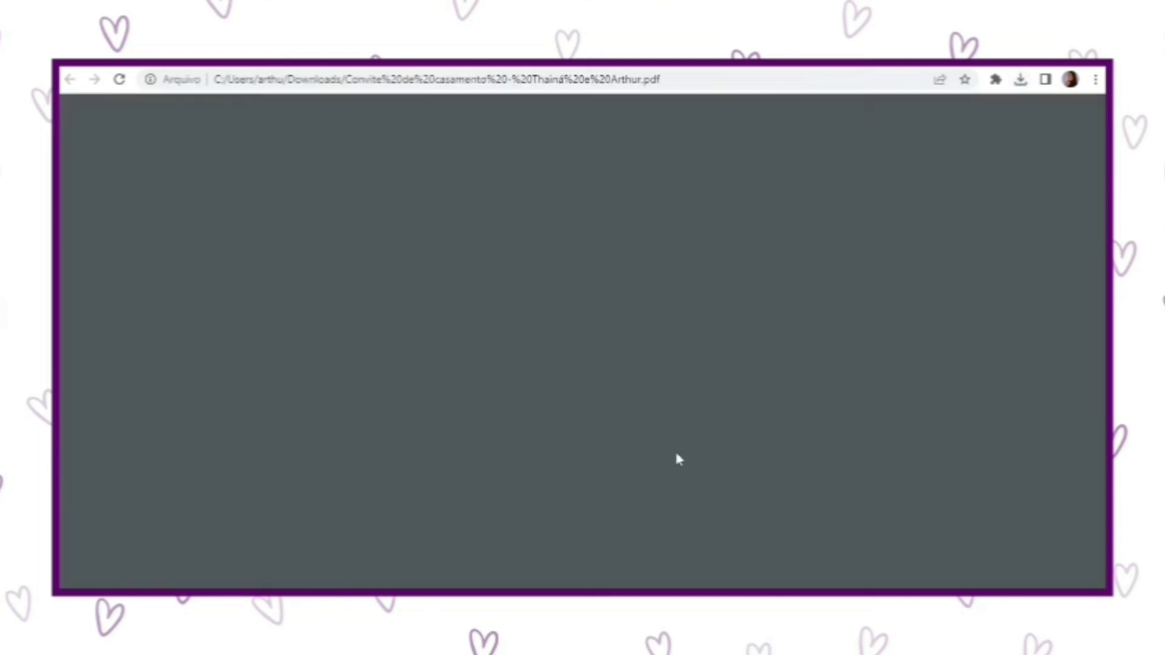
# Examine the exported PDF's photo, invitation text, date and four icon buttons, both close up and as a whole page.
pyautogui.scroll(-2, 1007, 285)
pyautogui.scroll(-8, 1008, 288)
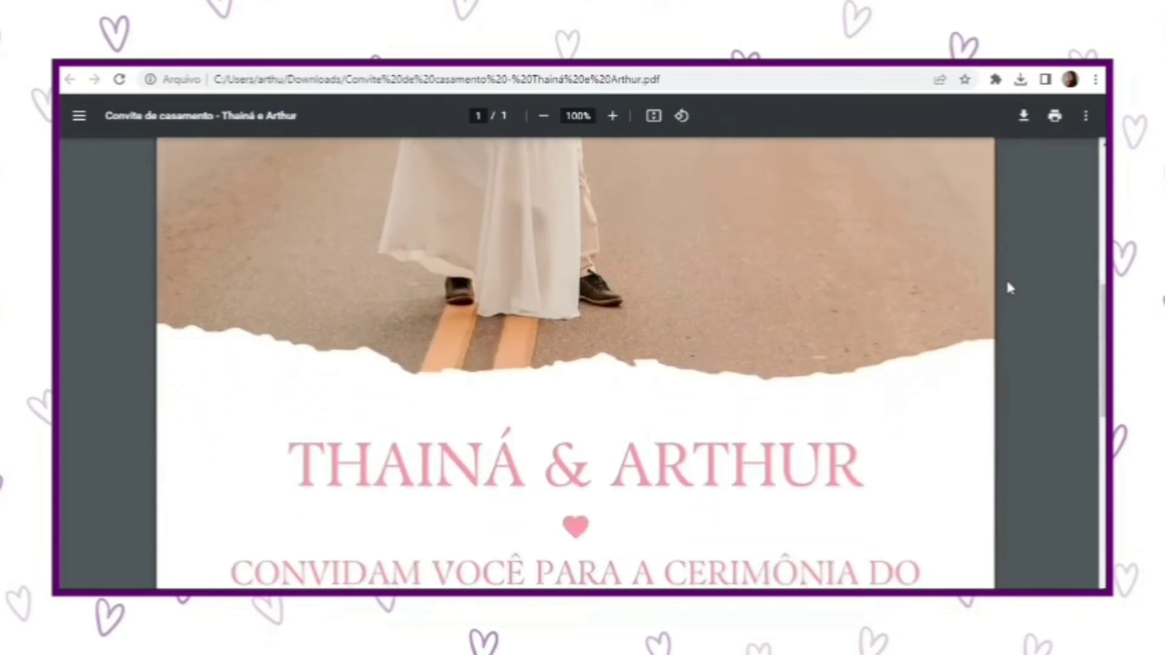
pyautogui.scroll(-4, 1001, 292)
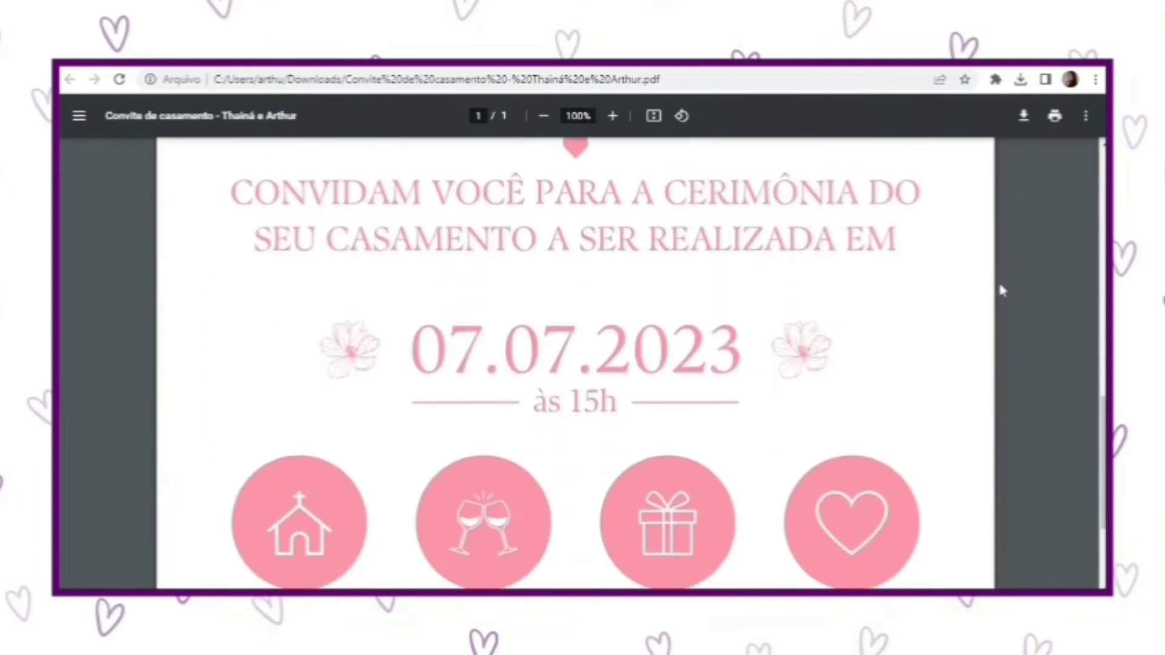
pyautogui.scroll(10, 1024, 328)
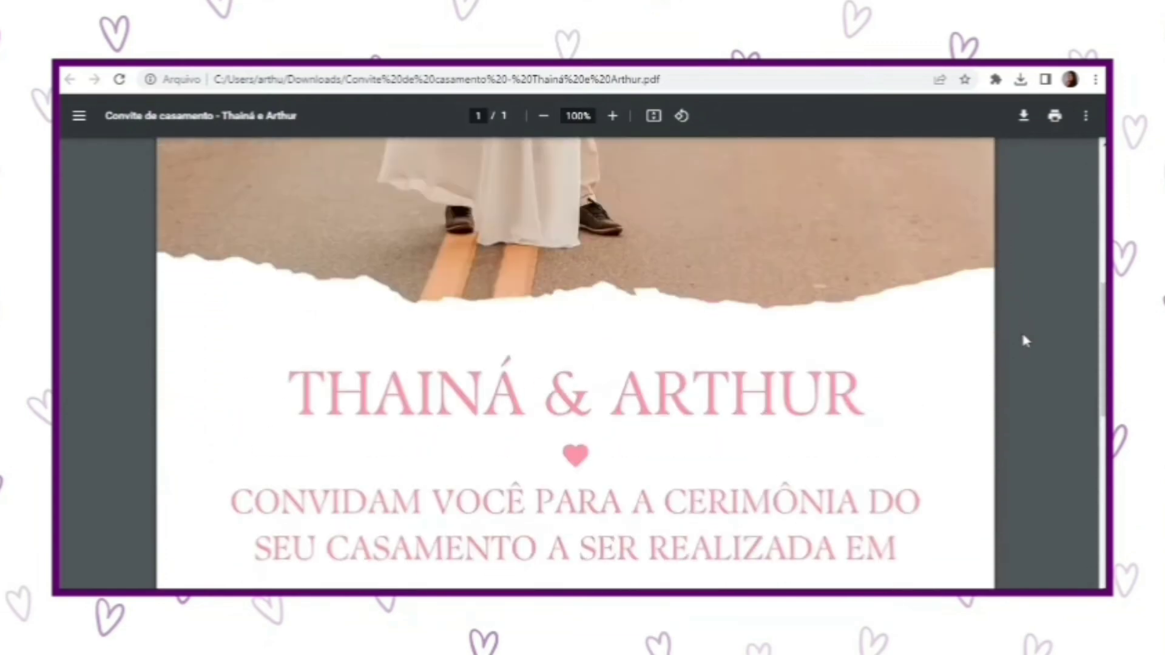
pyautogui.scroll(-4, 1025, 325)
pyautogui.scroll(-7, 1030, 331)
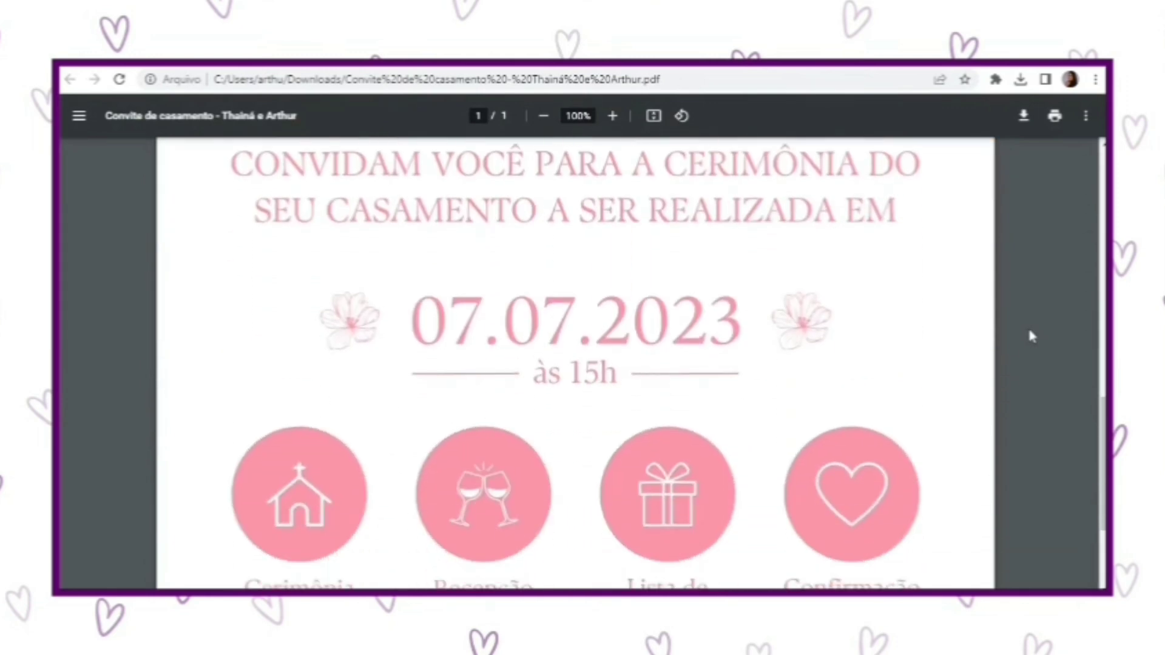
pyautogui.scroll(-6, 1029, 337)
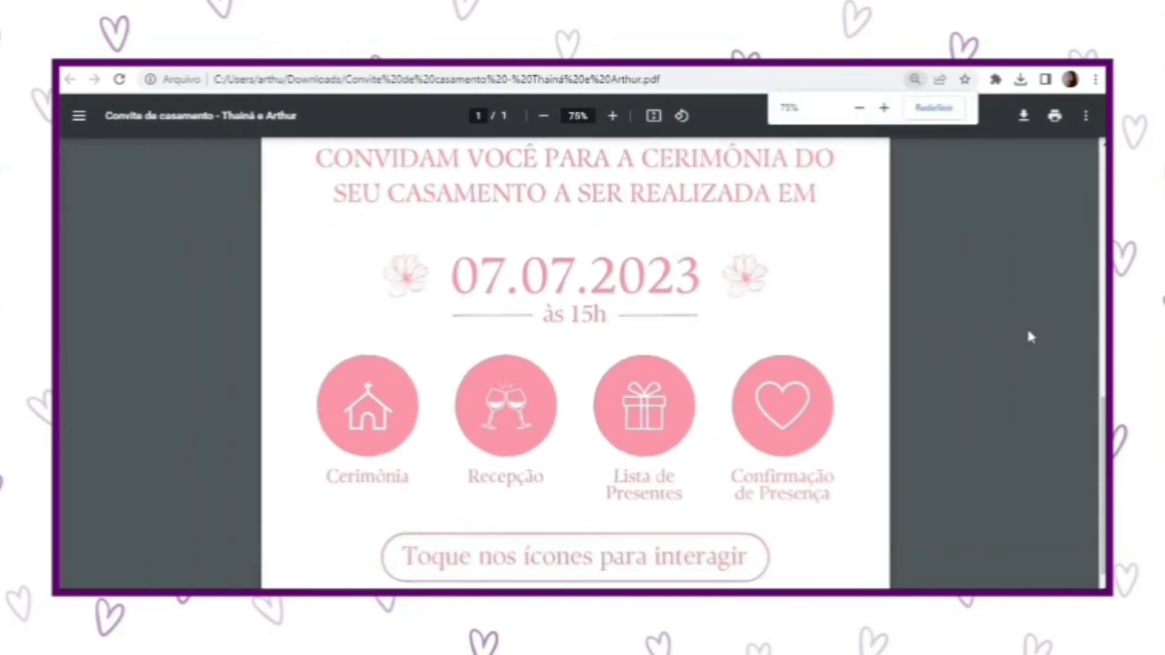
pyautogui.scroll(-1, 1029, 337)
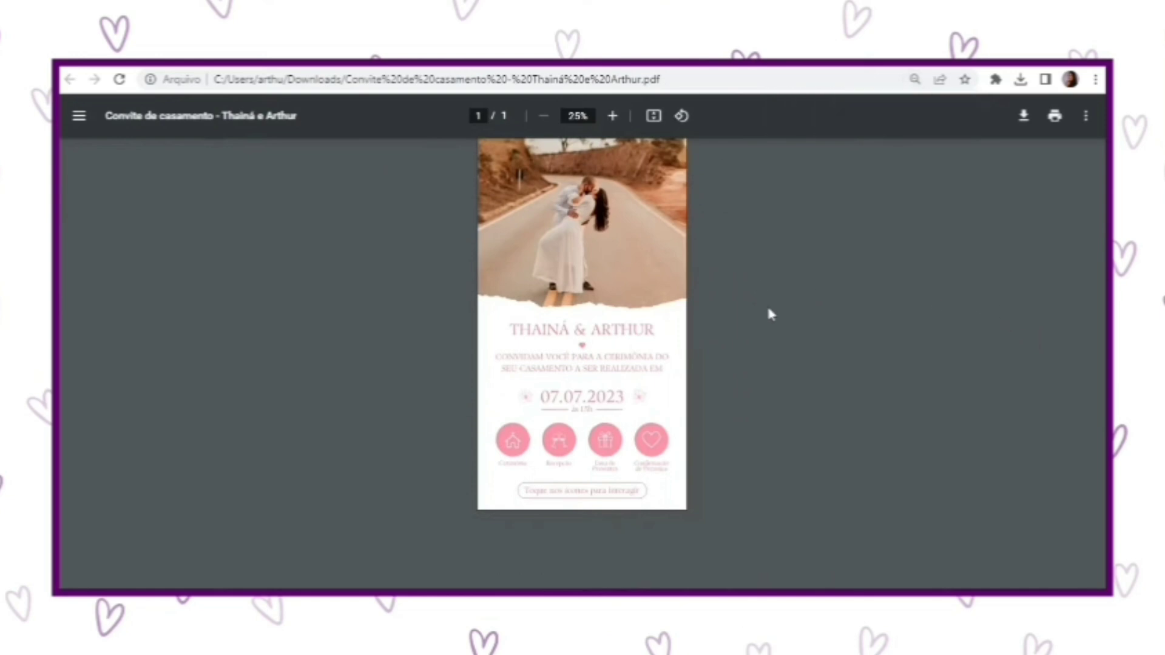
pyautogui.scroll(1, 770, 314)
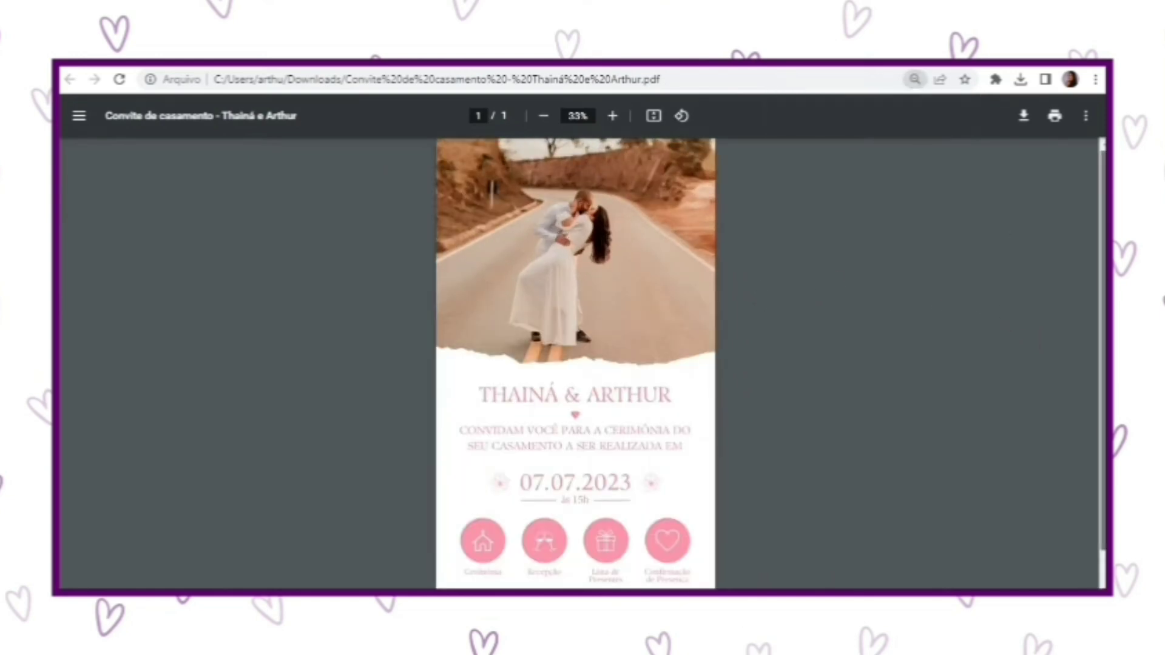